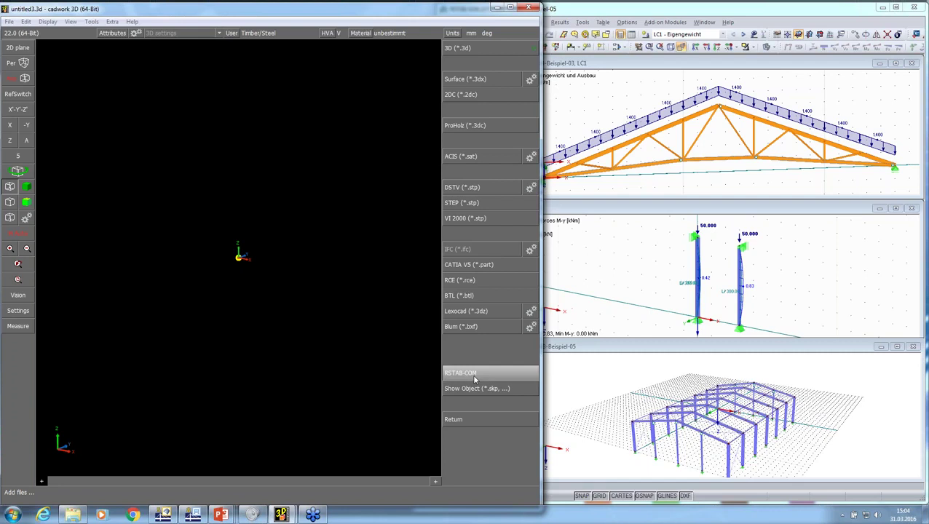
Import the elements of the open RSTAB project RSTAB-Beispiel-03 through the RSTAB-COM interface
left_click(473, 375)
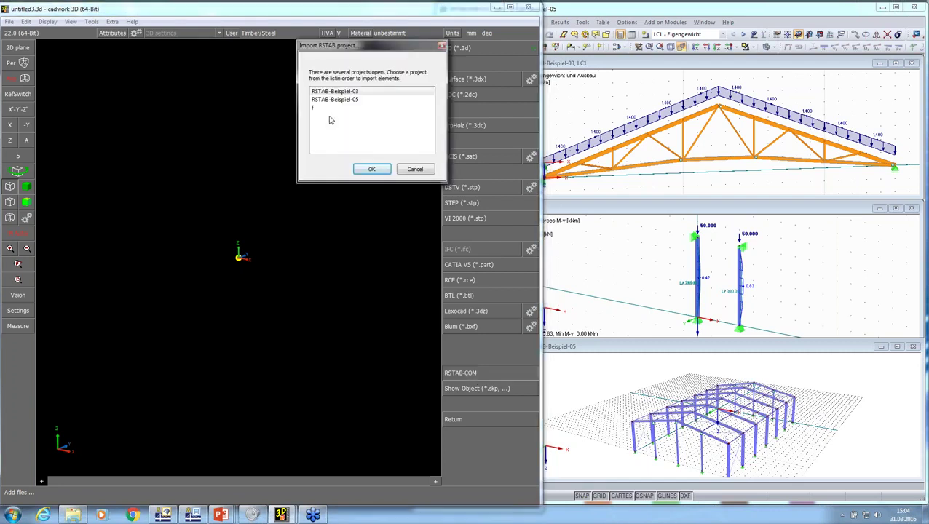
left_click_drag(356, 51, 485, 144)
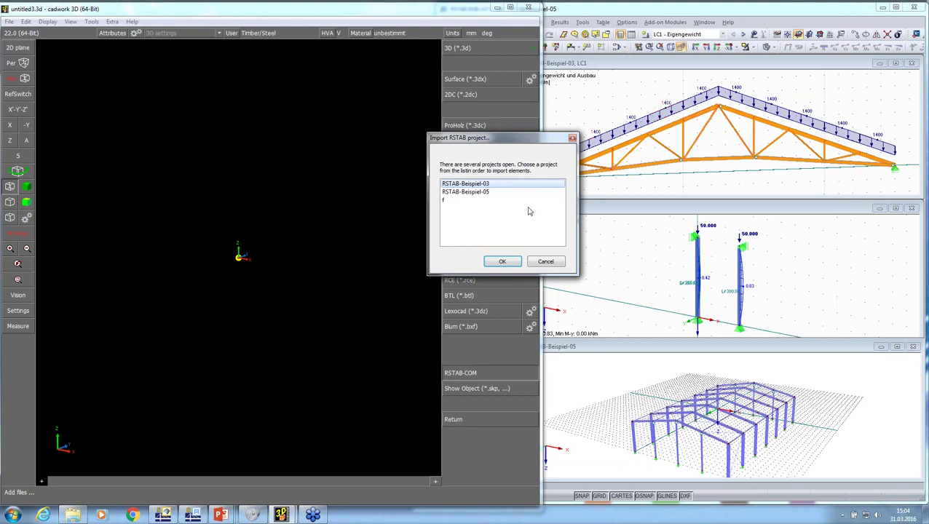
left_click(502, 262)
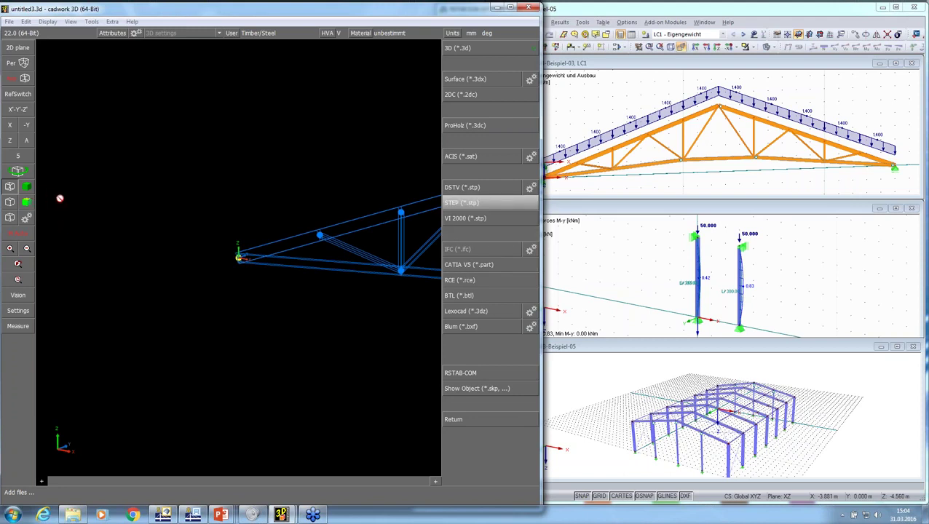
Display the imported roof truss as shaded solids and examine it along its full length
right_click(239, 258)
left_click(27, 187)
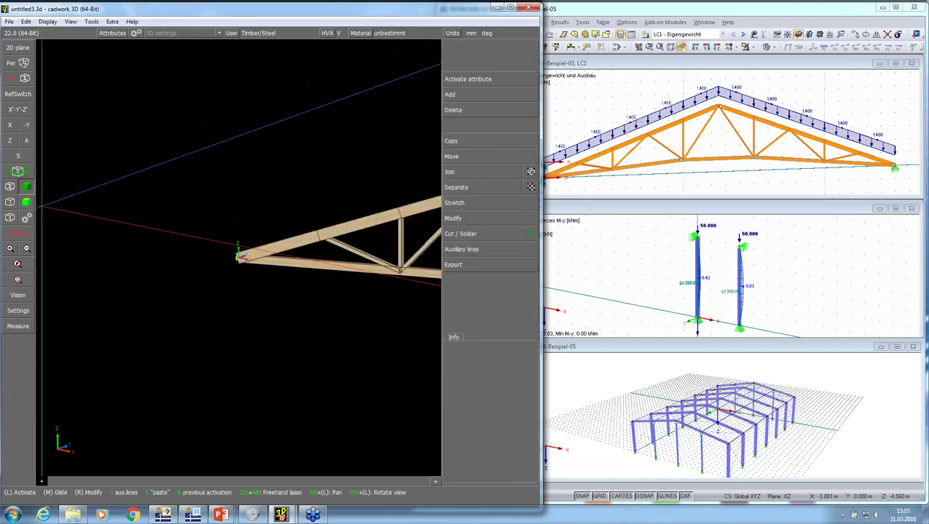
key("Right")
key("Right")
key("Right")
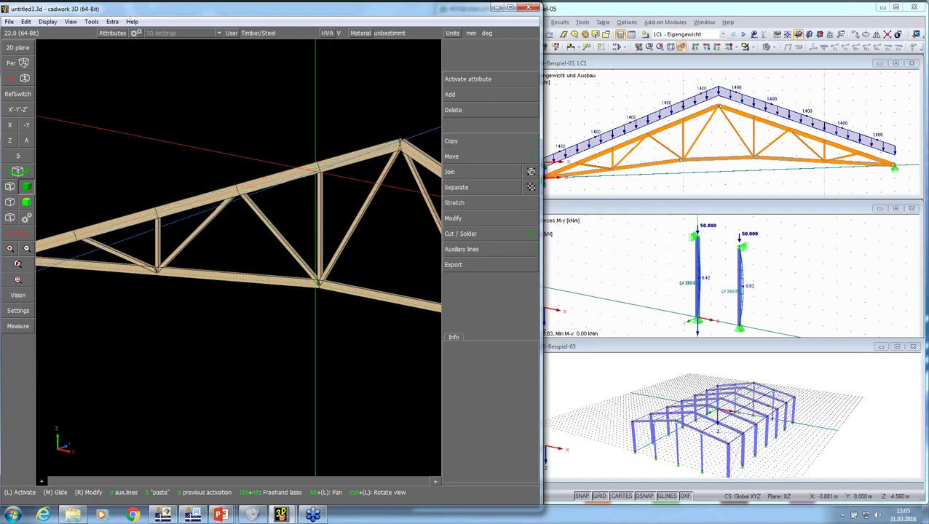
scroll(375, 194, "up", 3)
scroll(238, 258, "down", 9)
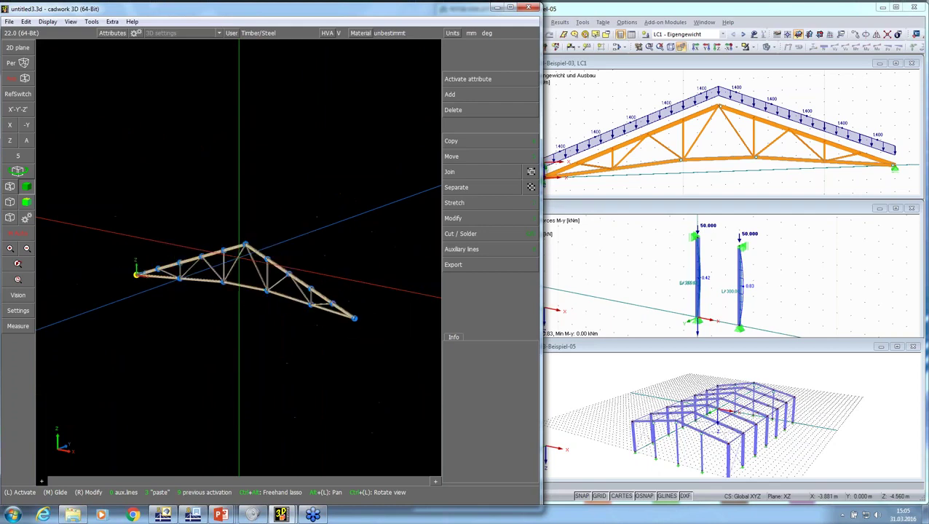
scroll(238, 258, "up", 3)
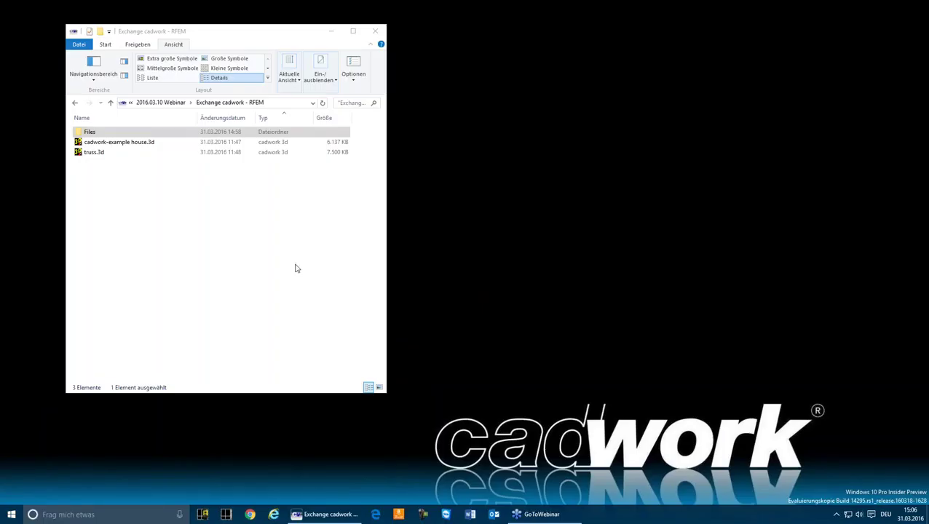
Open truss.3d from the Exchange cadwork - RFEM folder in File Explorer
left_click(242, 273)
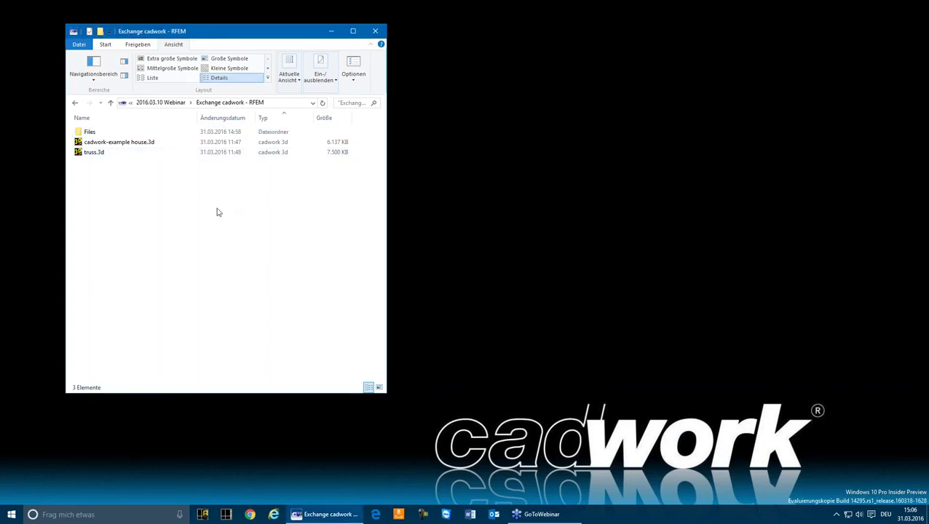
double_click(94, 153)
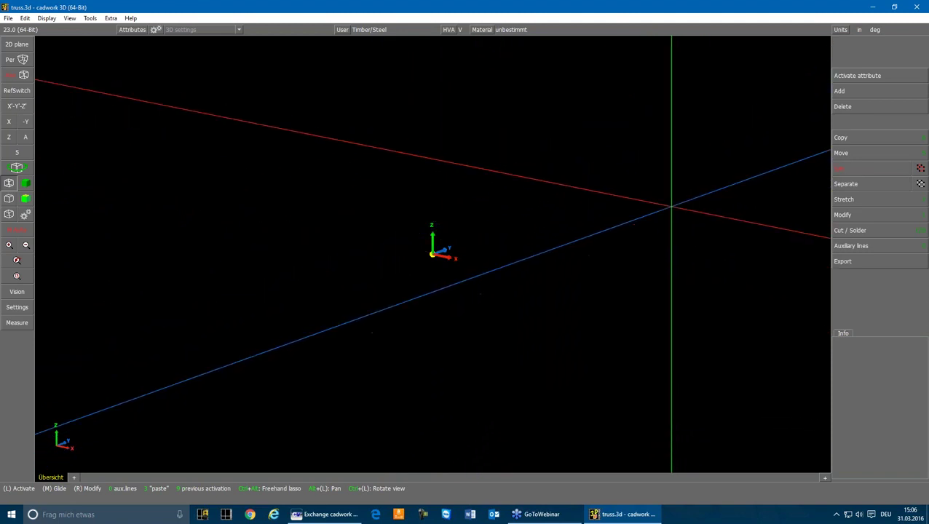
Start adding the straight truss variant from the Files subfolder of the current folder
left_click(846, 92)
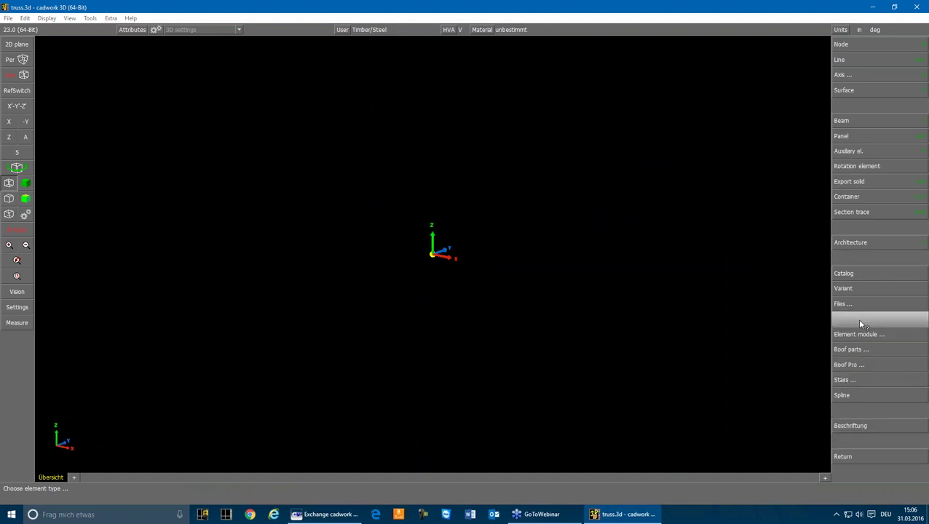
mouse_move(861, 289)
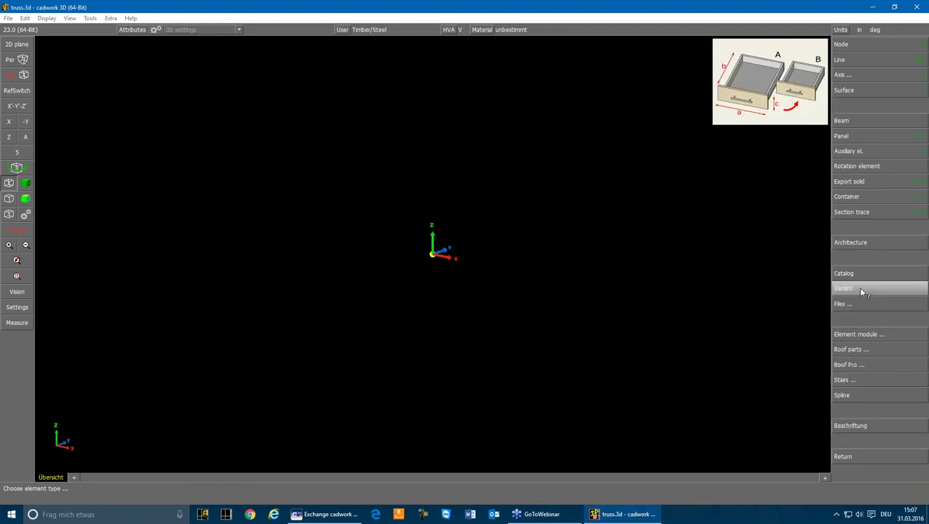
left_click(860, 290)
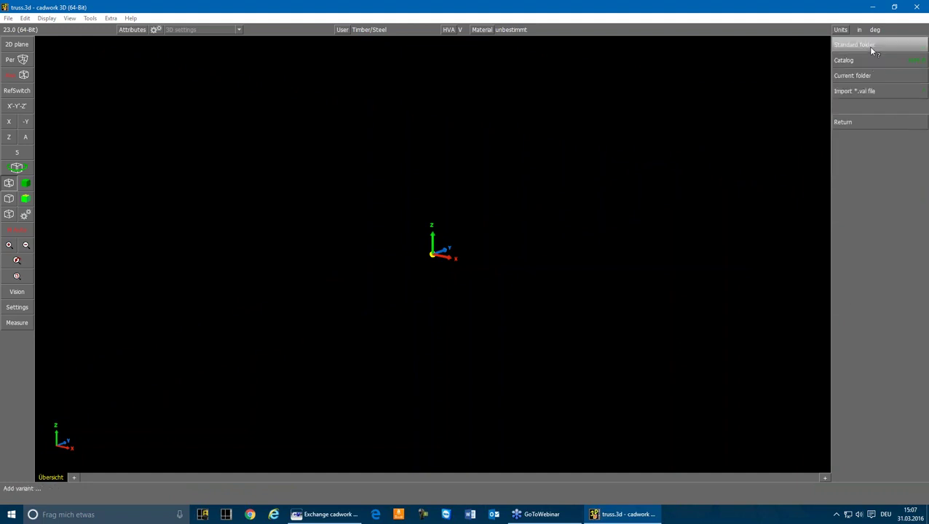
left_click(857, 75)
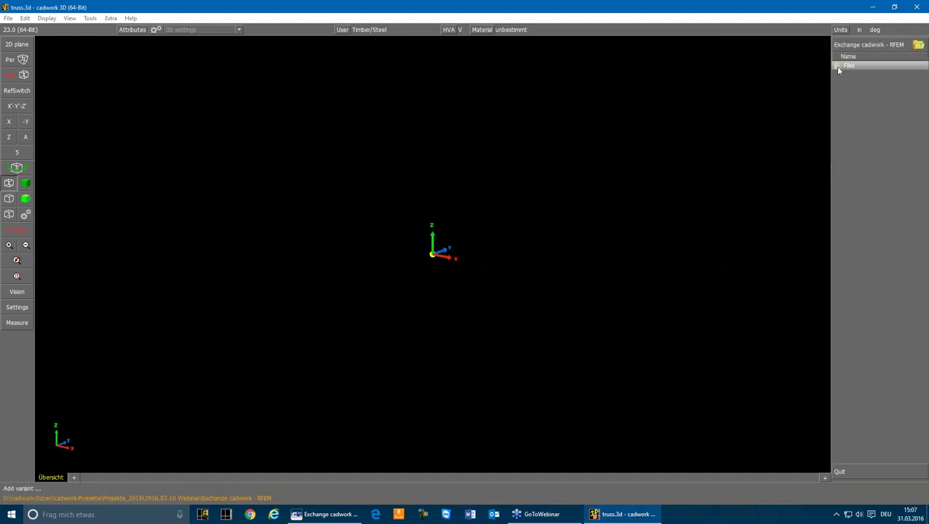
left_click(838, 67)
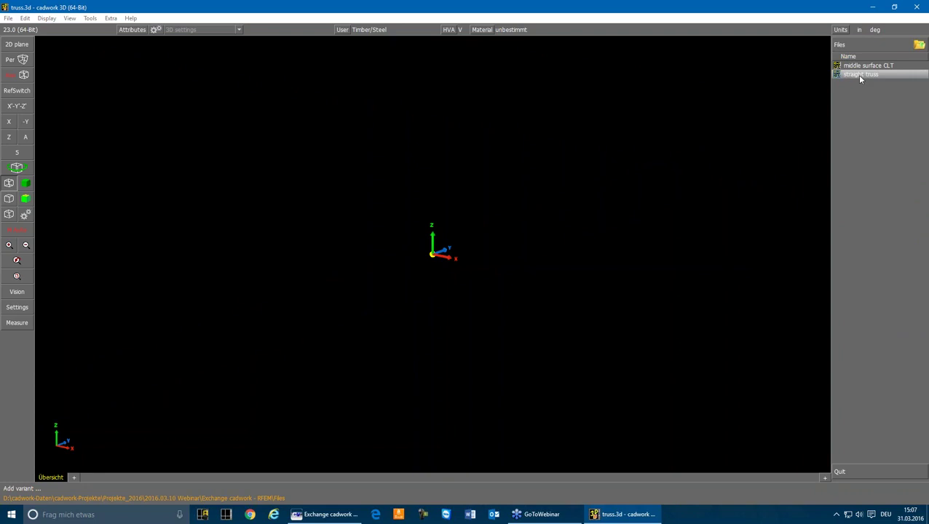
left_click(856, 75)
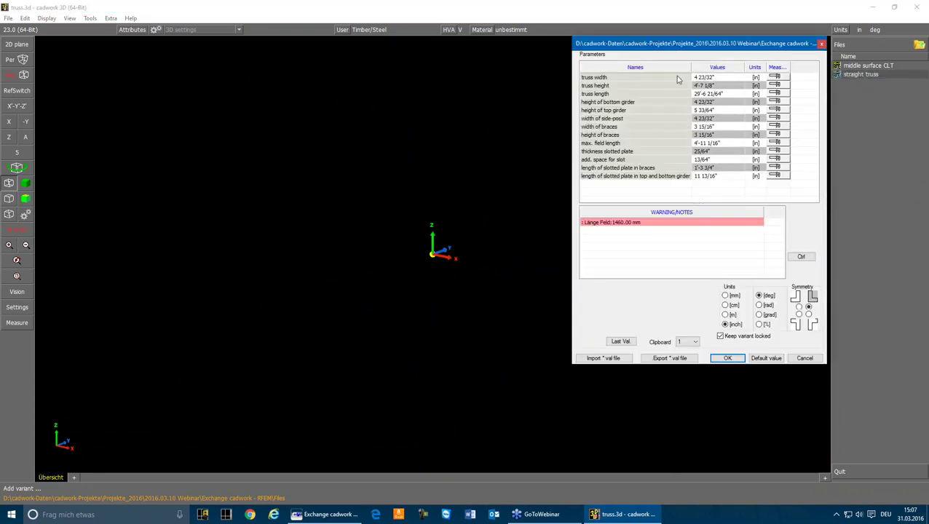
Try the truss parameters in millimetres, centimetres and metres, and switch the units back to inches
left_click(726, 295)
left_click(725, 305)
left_click(725, 314)
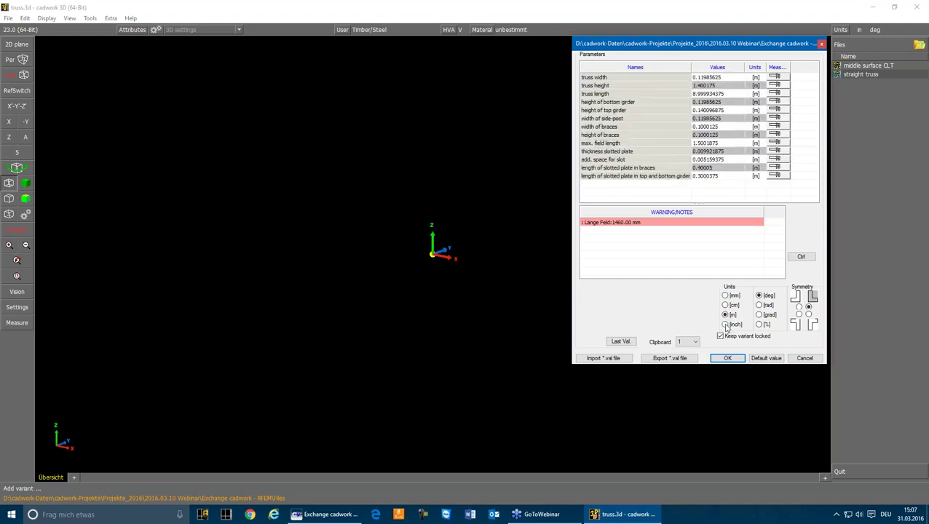
left_click(725, 324)
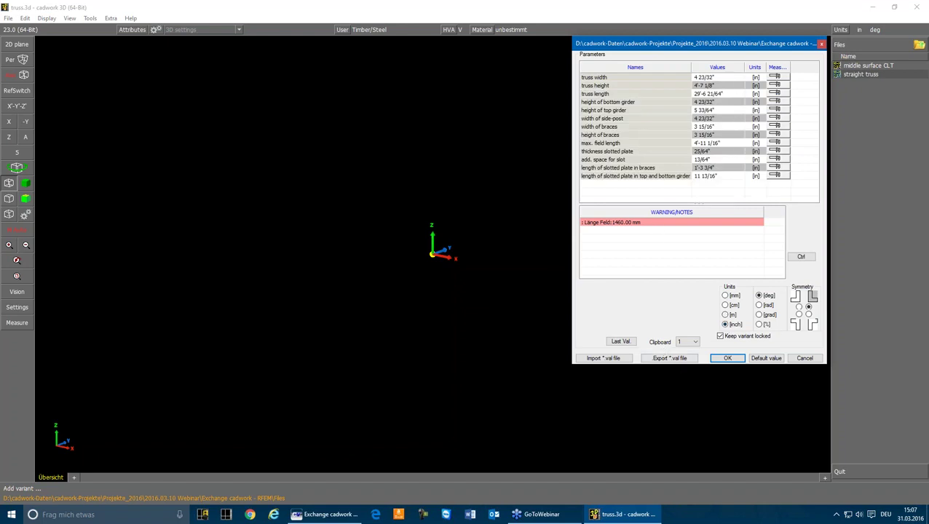
Accept the truss parameters and place the truss at the coordinate origin, rotated about Z to run along the X axis
left_click(722, 360)
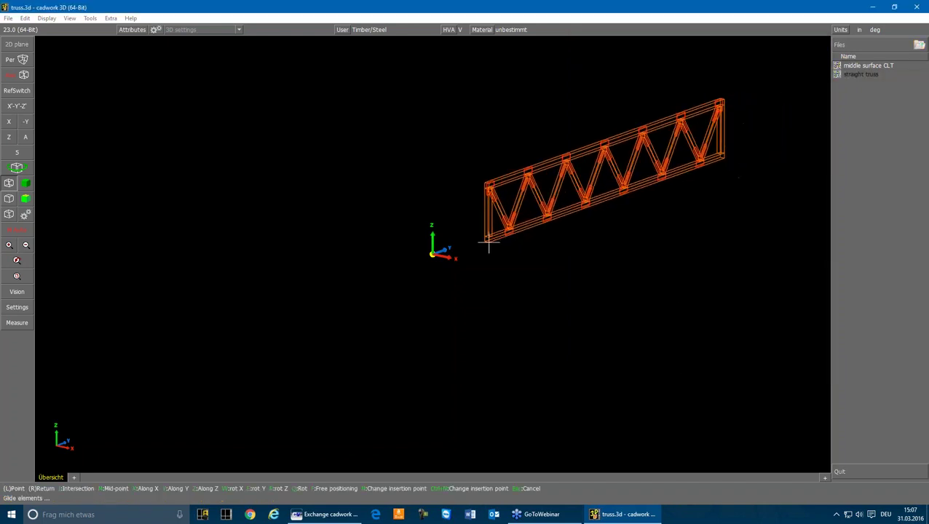
key("r")
key("r")
key("r")
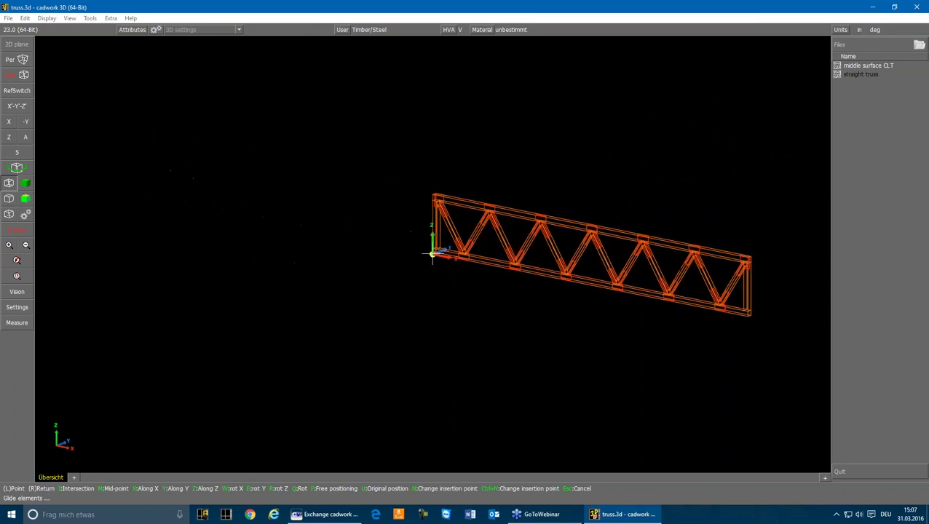
left_click(433, 254)
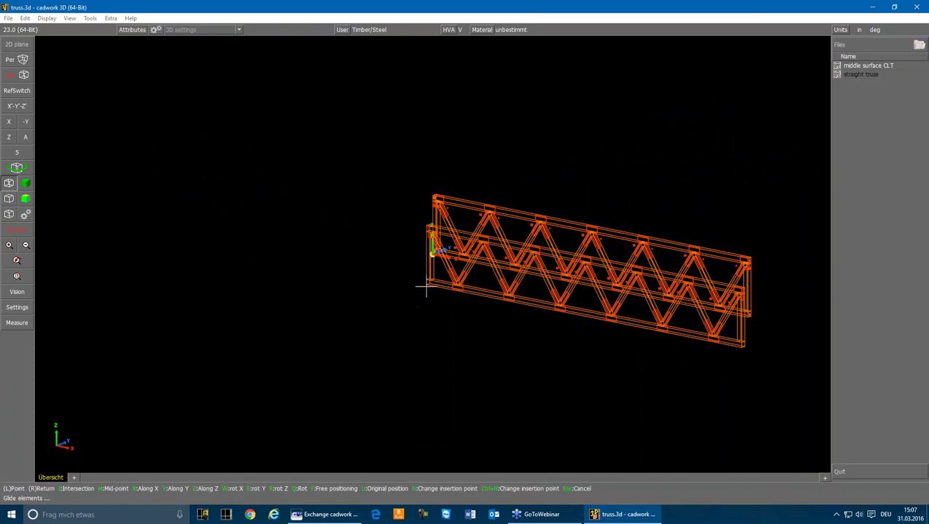
left_click(19, 276)
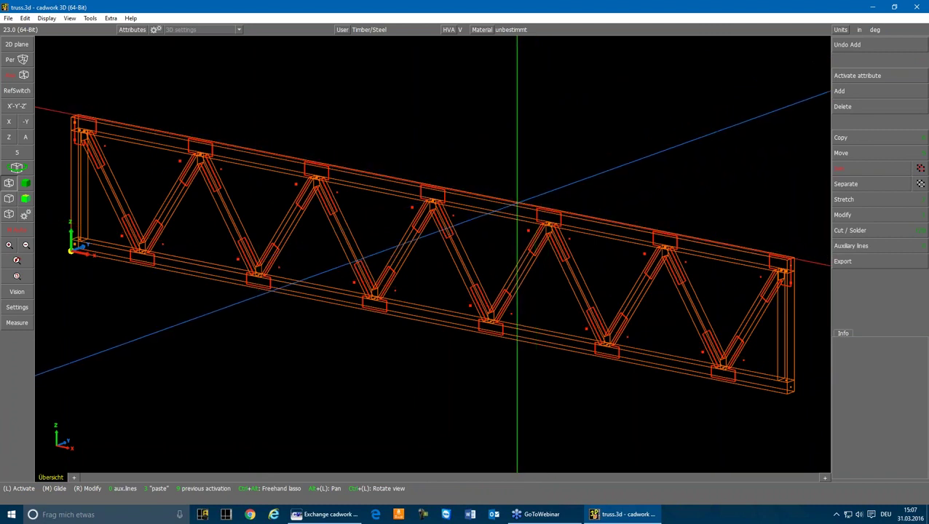
Reopen the placed truss's parameters and set the truss width to 6 in, height to 5 ft and length to 50 ft
double_click(435, 187)
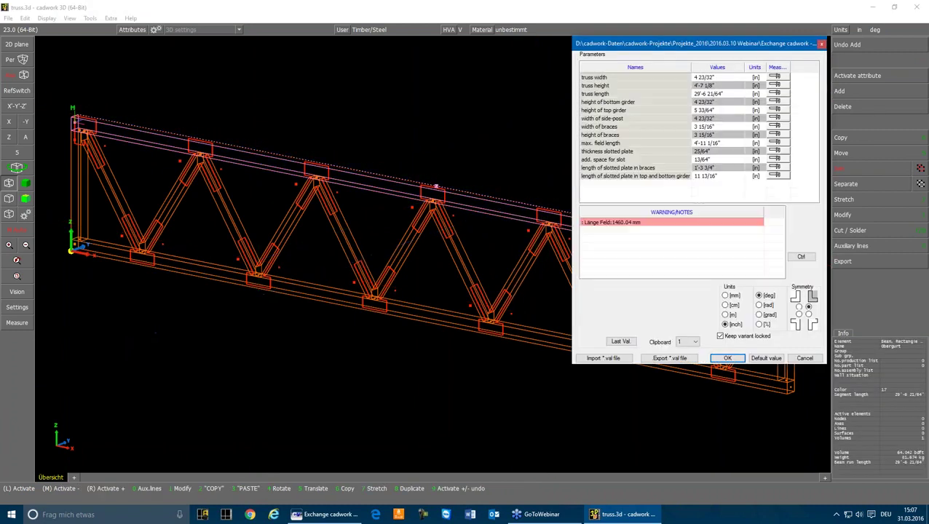
left_click(717, 77)
type("6")
key("Tab")
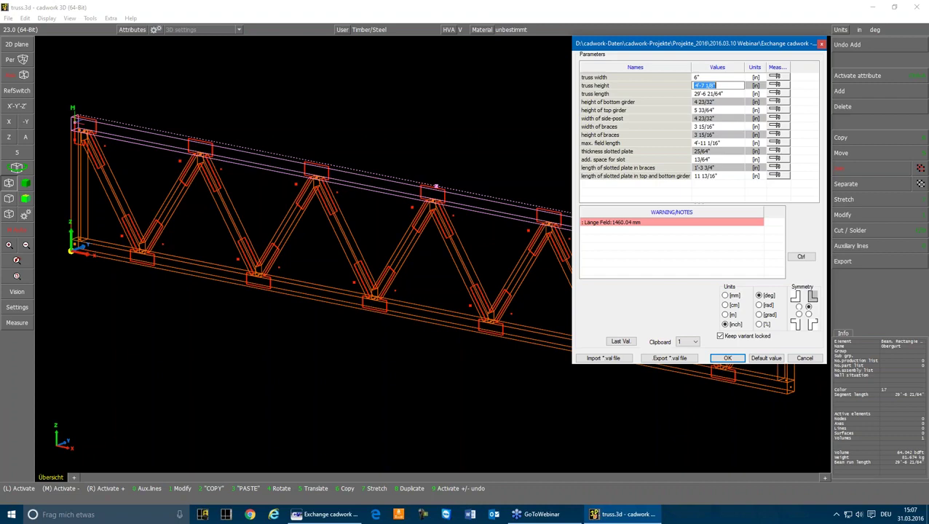
type("5")
key("Tab")
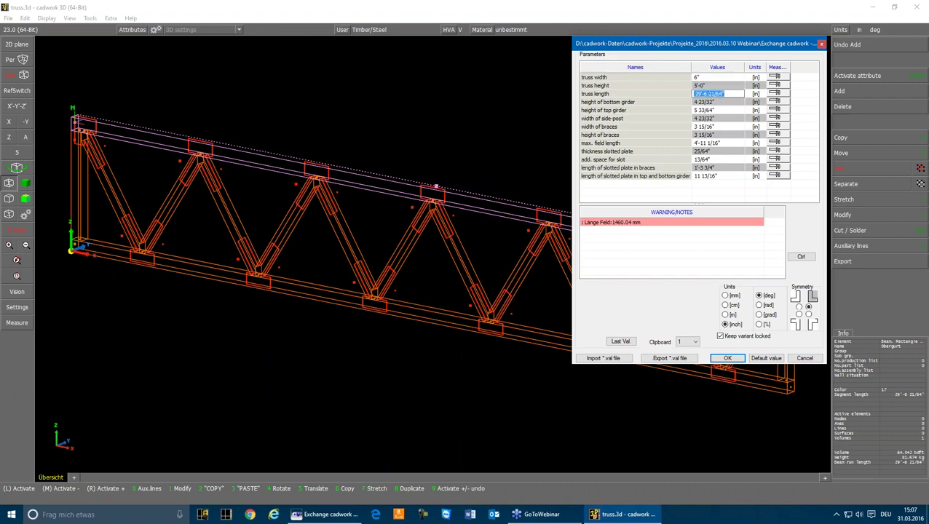
type("50")
key("Tab")
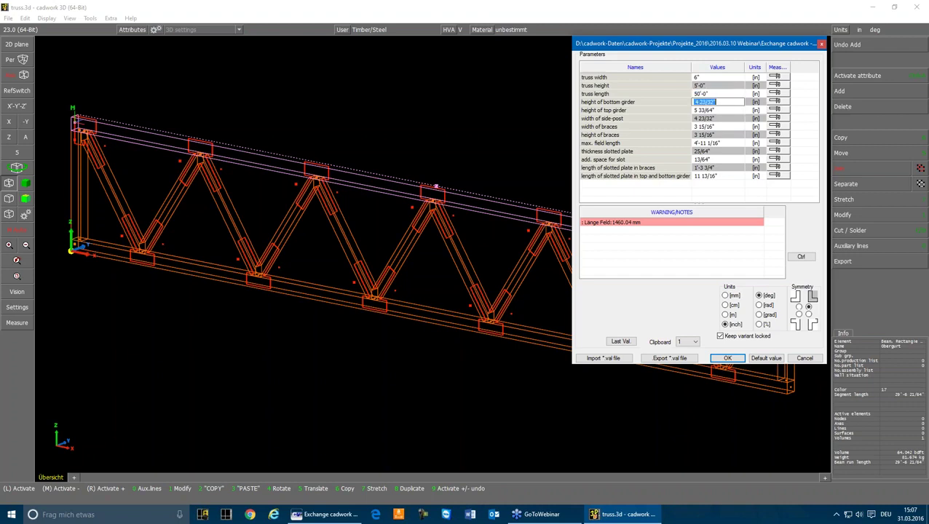
Set the heights of the bottom girder and the top girder to 10 in each
type("10")
key("Tab")
type("1")
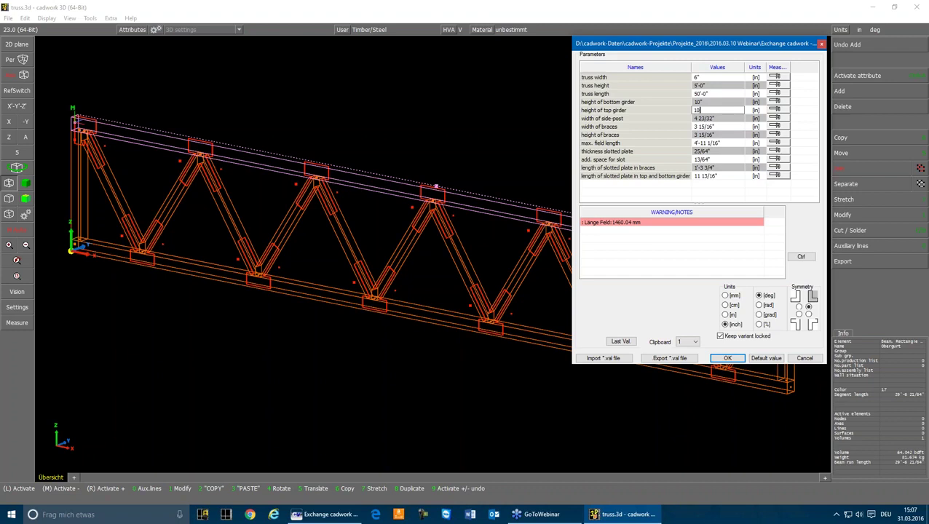
key("Tab")
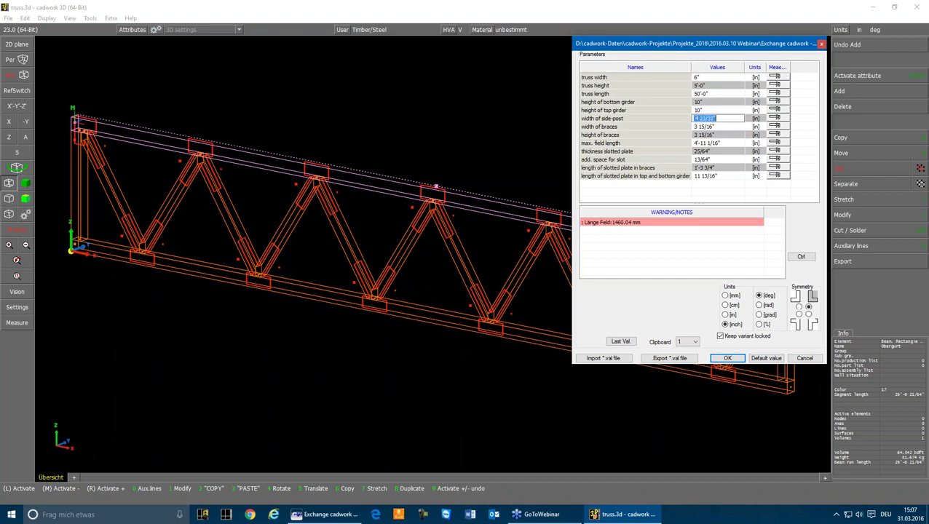
Set the side-post width, brace width and brace height to 4 in each, and the maximum field length to 4 ft
type("4")
key("Tab")
type("4")
key("Tab")
type("4")
key("Tab")
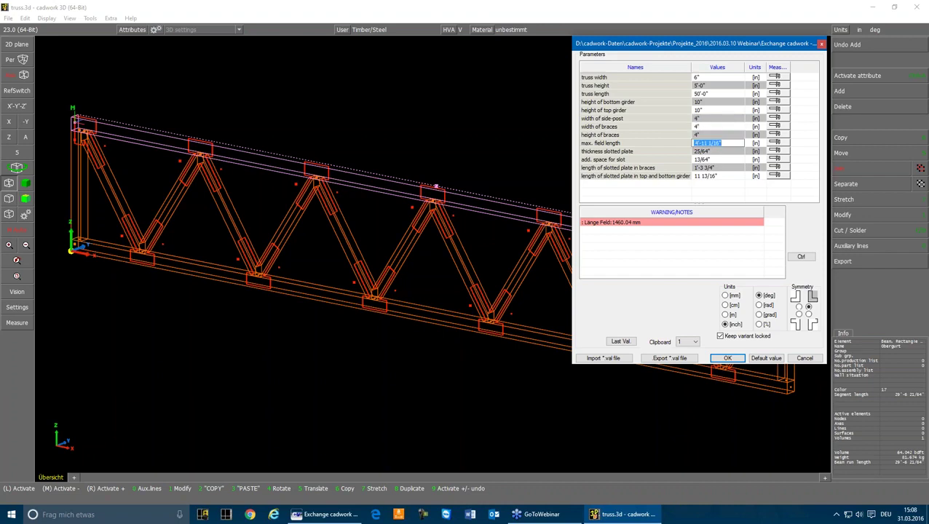
type("4'")
key("Tab")
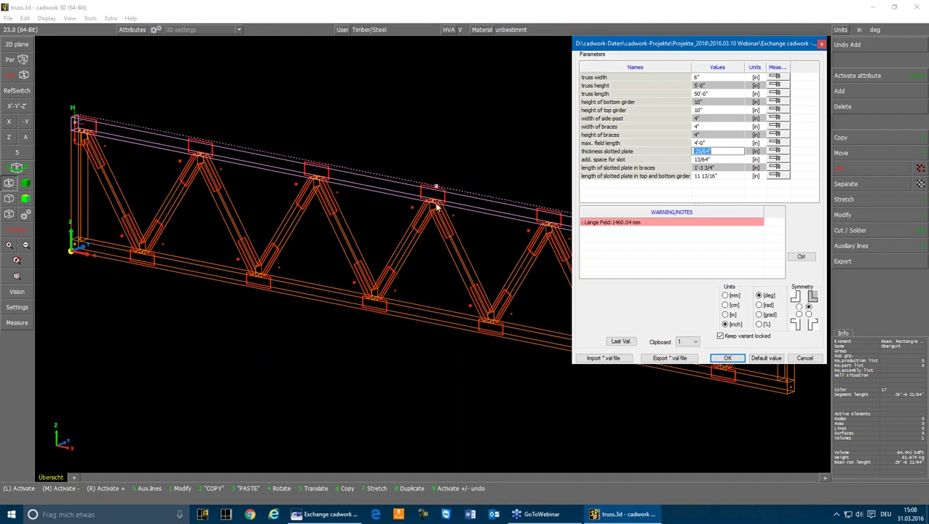
Set the slotted plate thickness and the additional slot space to 0, and apply the parameters to the truss
type("0")
key("Return")
type("0")
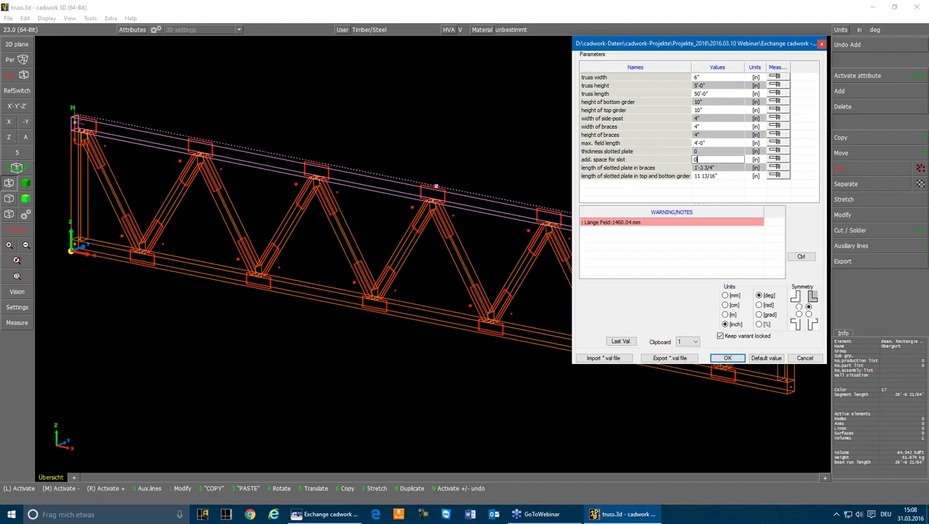
key("Return")
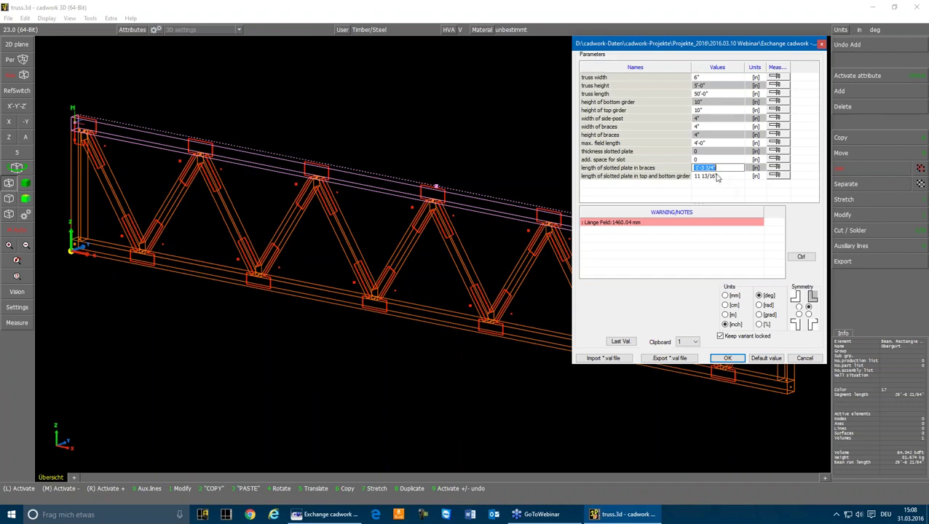
key("Return")
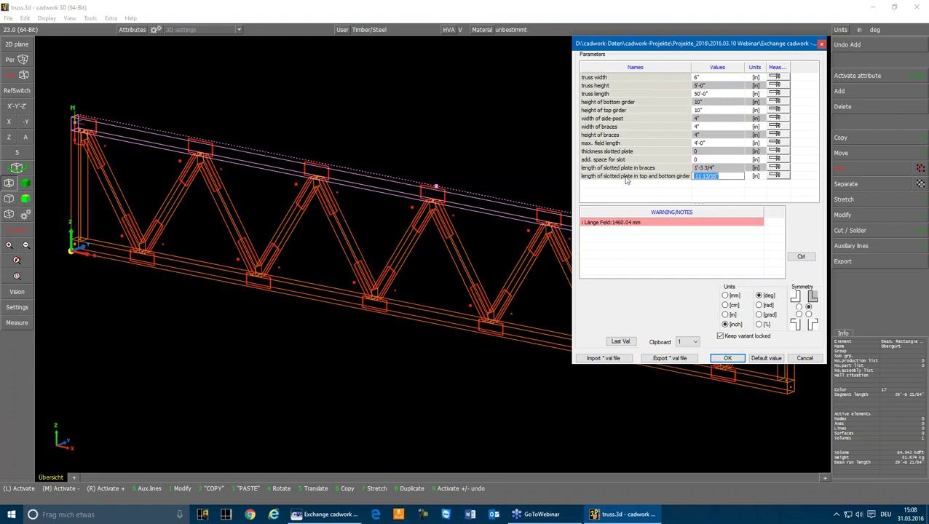
left_click(727, 357)
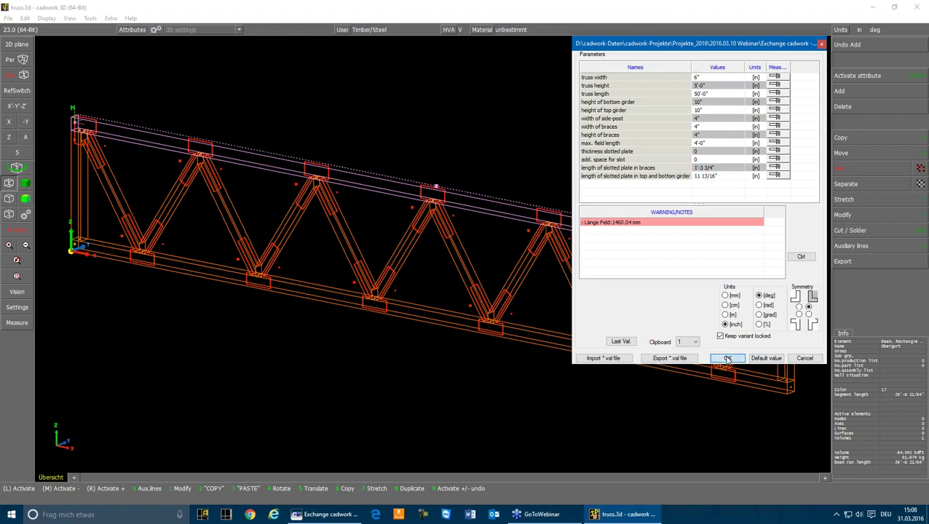
Look at the attributes of a single diagonal brace in the middle of the resized truss
scroll(509, 216, "down", 3)
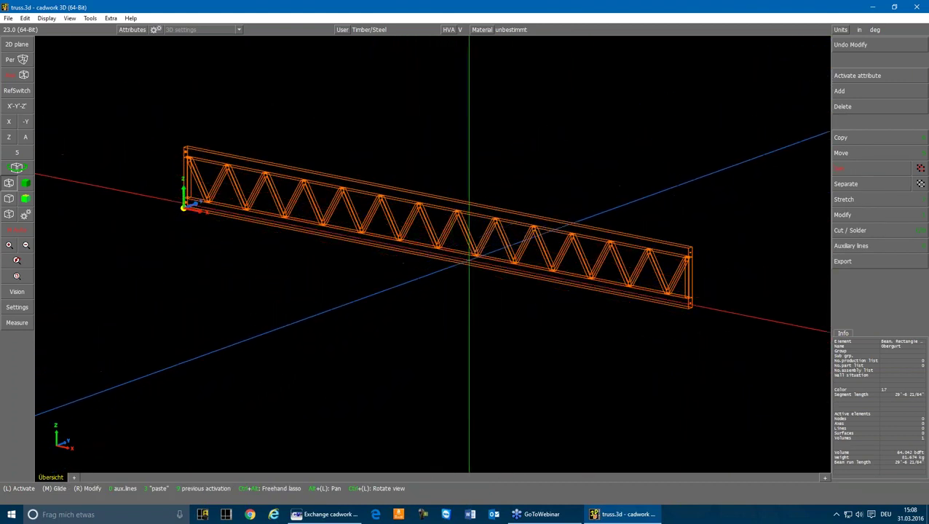
left_click(482, 236)
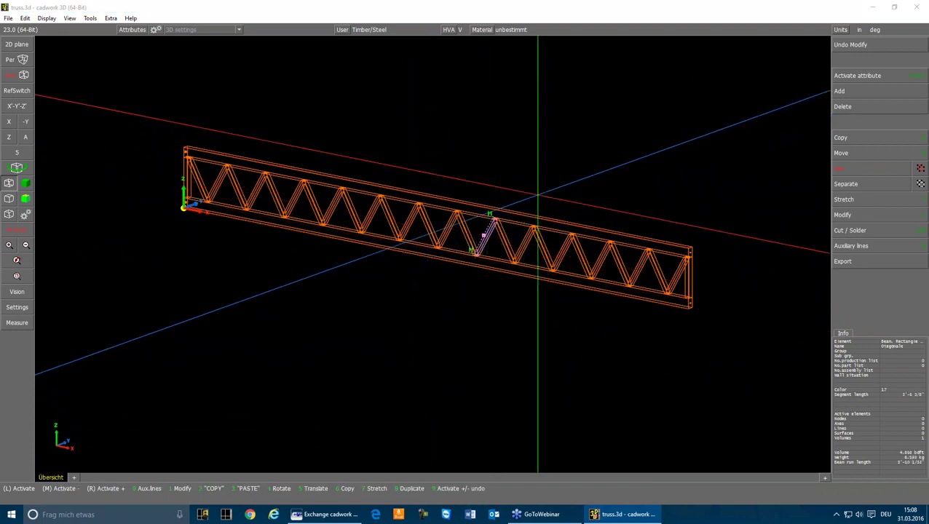
key("1")
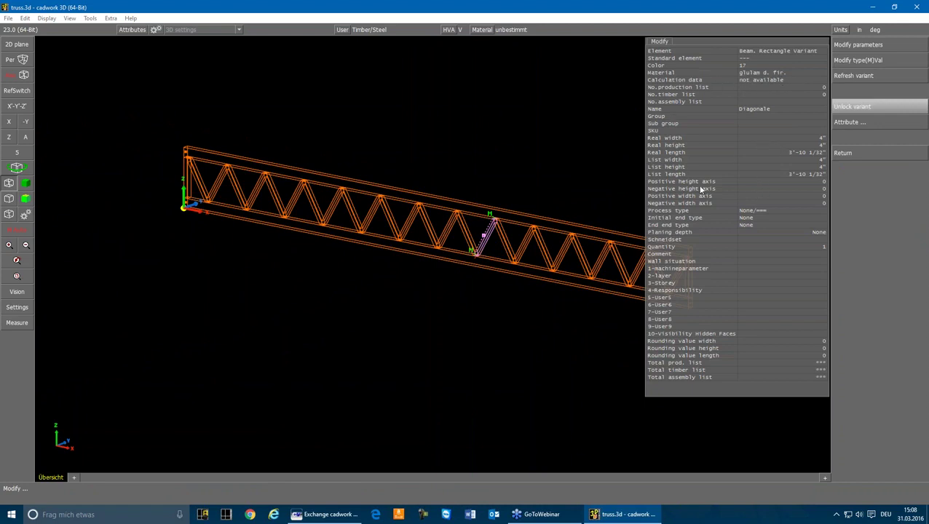
right_click(588, 129)
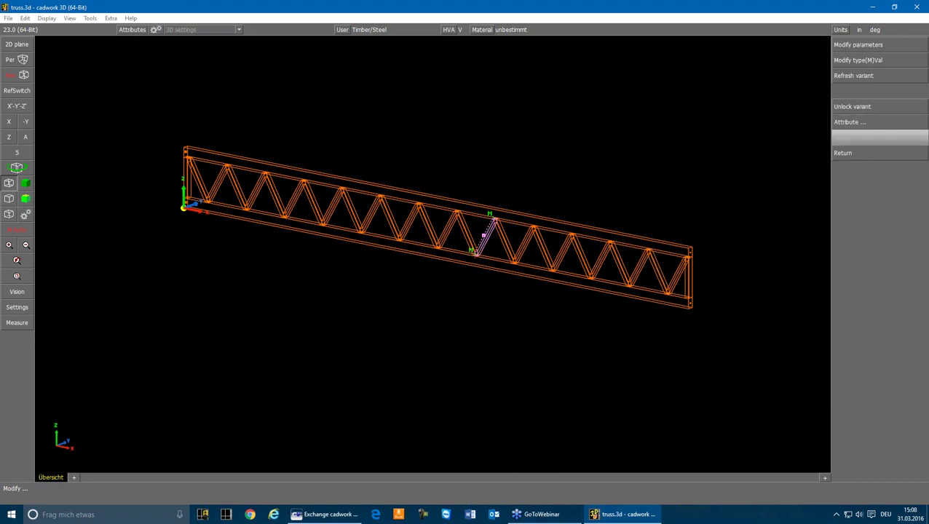
left_click(532, 140)
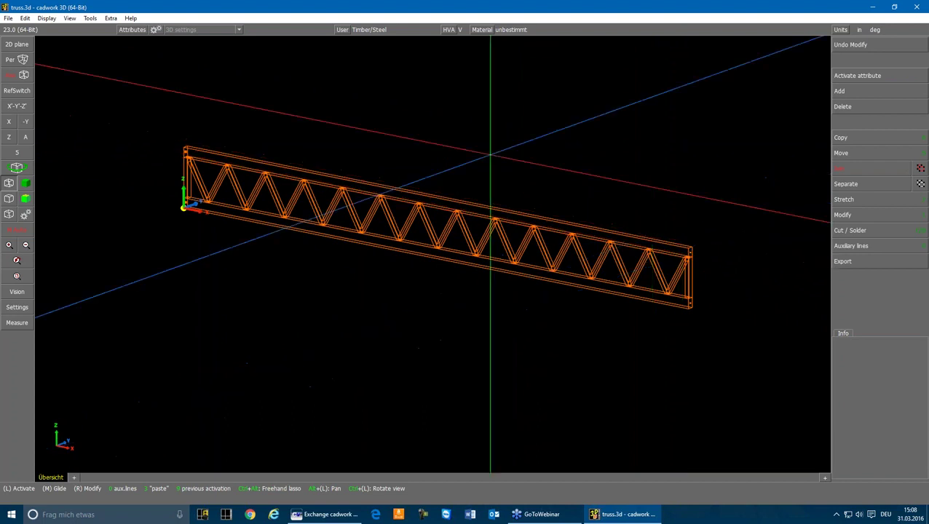
Select the entire truss and add system axes to all of its beams
mouse_move(171, 106)
left_mouse_down()
mouse_move(514, 311)
mouse_move(723, 338)
left_mouse_up()
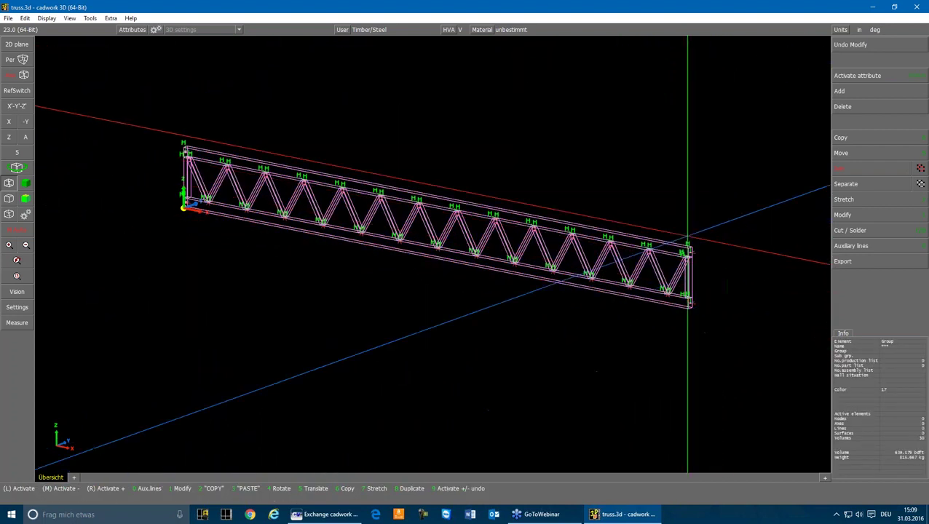
left_click(839, 91)
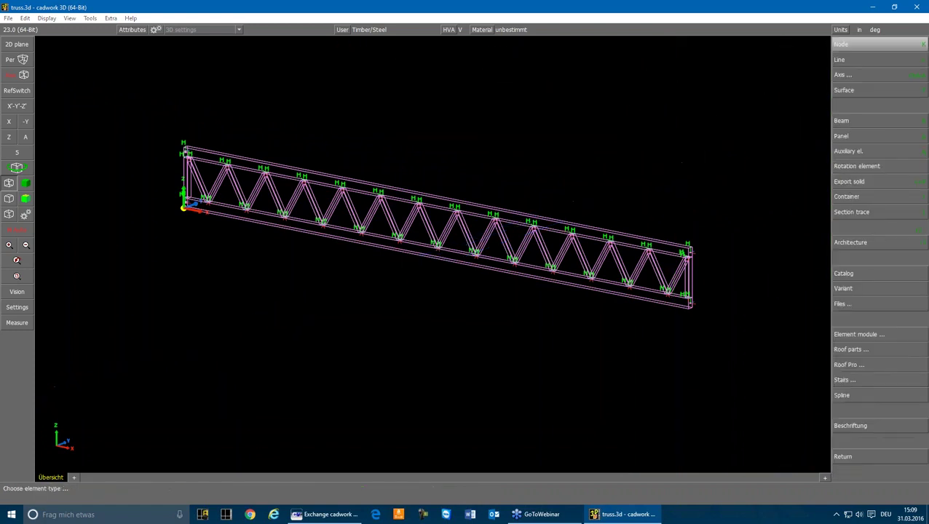
left_click(861, 73)
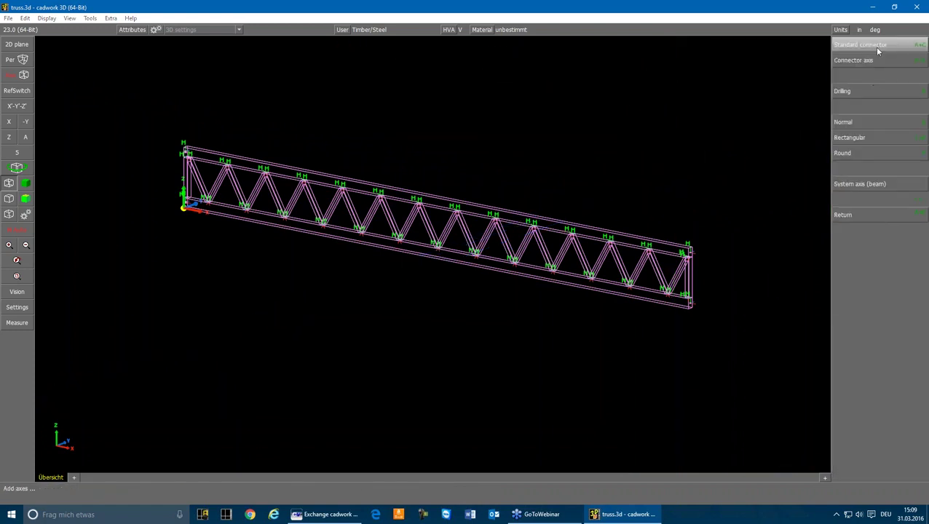
left_click(856, 186)
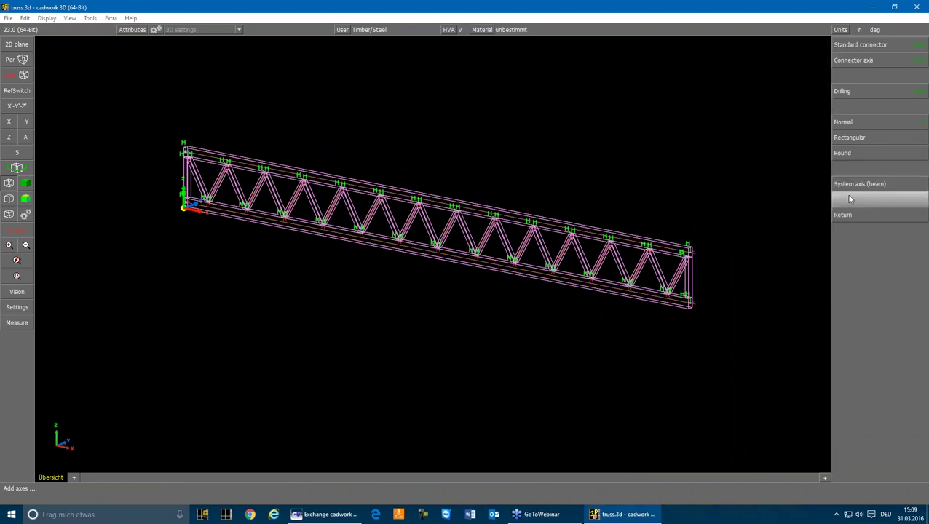
right_click(502, 157)
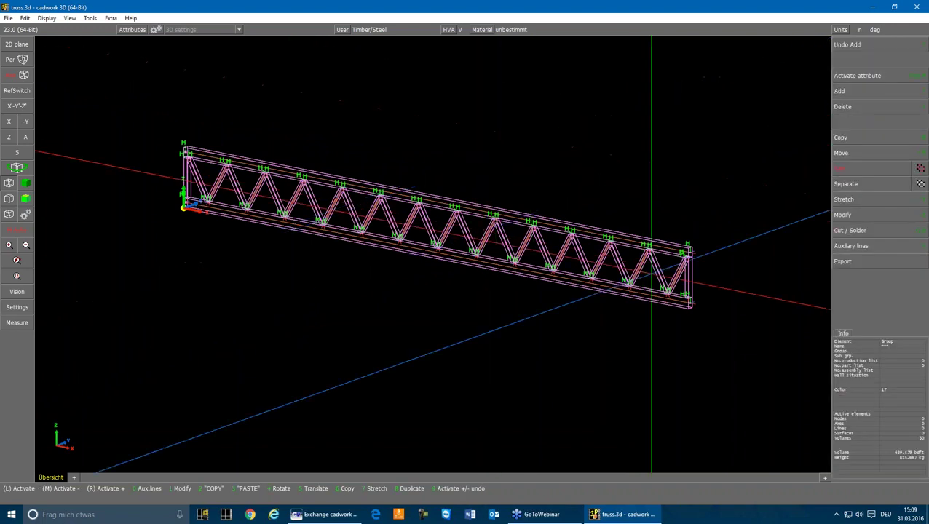
Hide the selected truss beams, leaving only their system axes on display
scroll(687, 253, "up", 5)
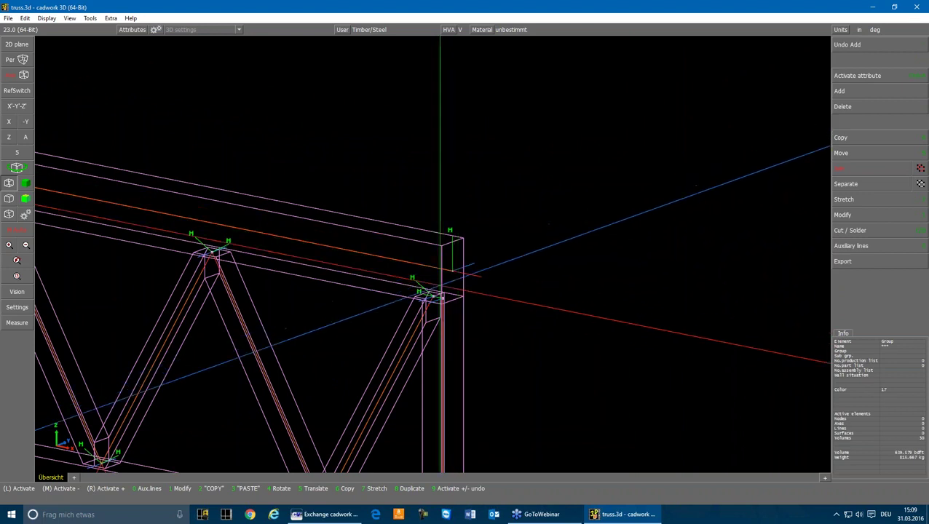
key("F4")
scroll(428, 293, "down", 5)
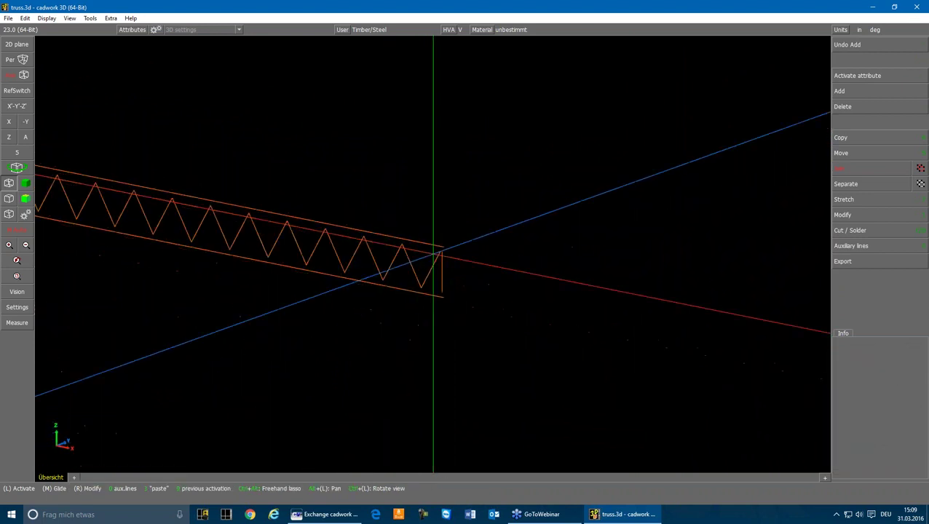
scroll(192, 206, "down", 3)
scroll(433, 254, "up", 2)
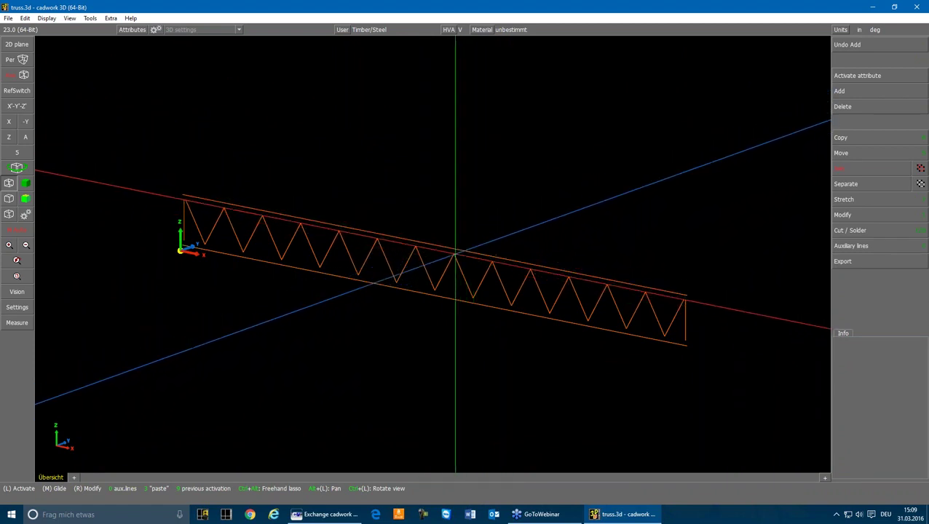
Move the top girder's axis from its far end down onto the upper end of the last brace axis
left_click(453, 253)
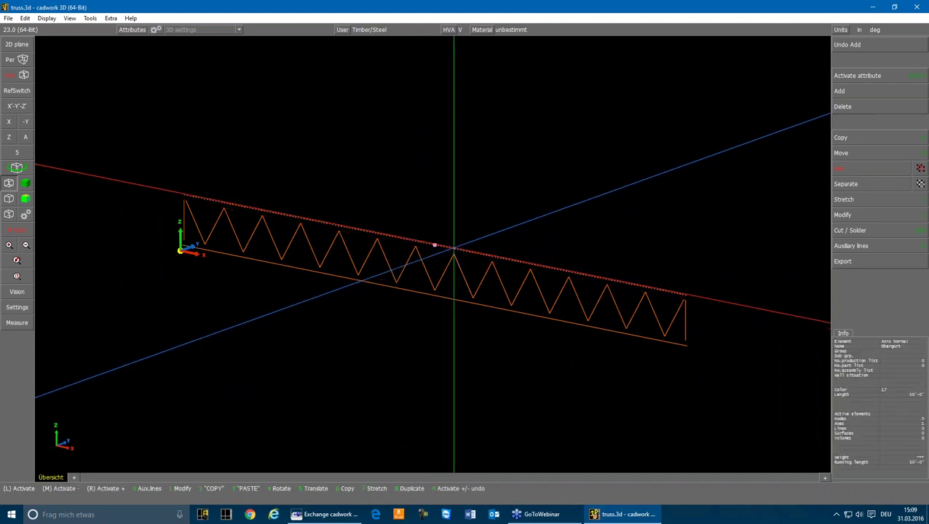
left_click(683, 291)
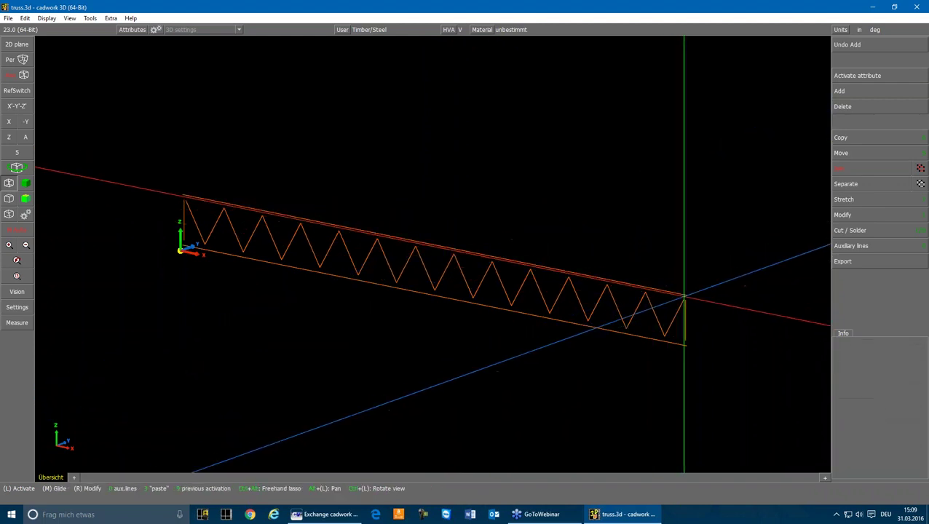
left_click(683, 293)
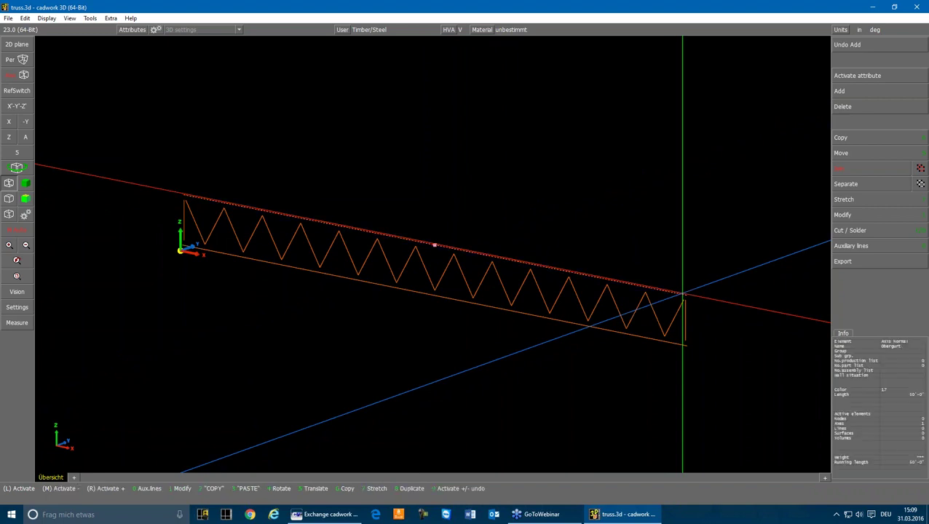
scroll(684, 293, "up", 2)
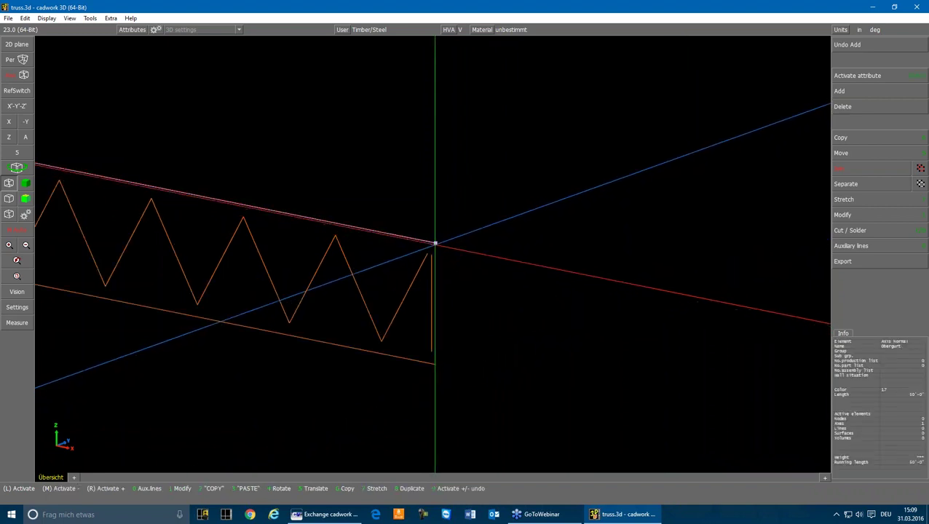
key("m")
left_click(425, 254)
Move the far side post's axis to the last brace's upper end and the bottom girder's axis to the post's lower end
left_click(431, 255)
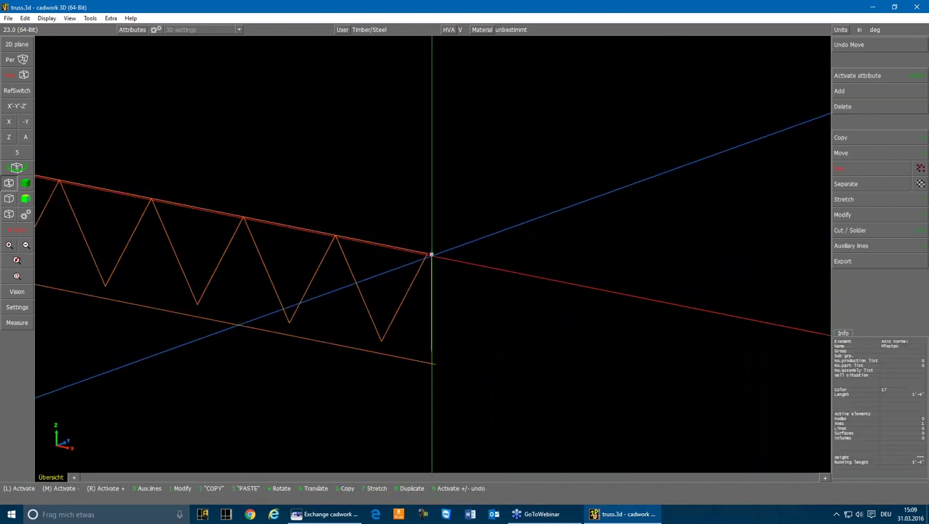
key("5")
left_click(425, 253)
left_click(430, 366)
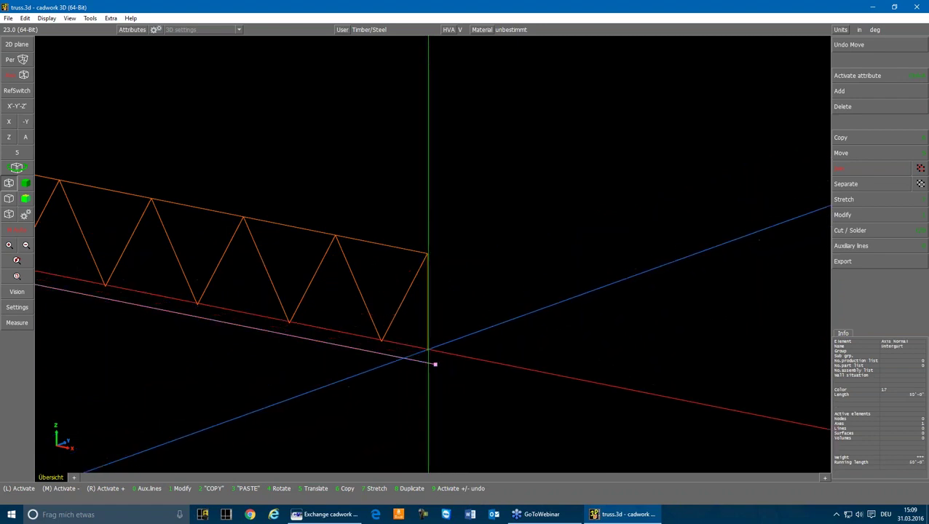
key("5")
left_click(427, 351)
Move the side post's axis at the origin end of the truss onto the upper end of the first brace axis
scroll(345, 326, "down", 4)
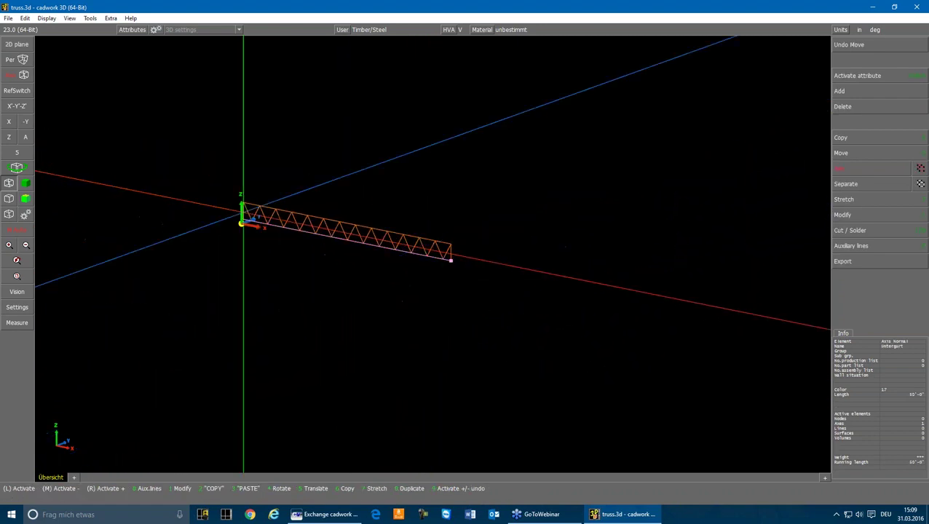
scroll(251, 203, "up", 4)
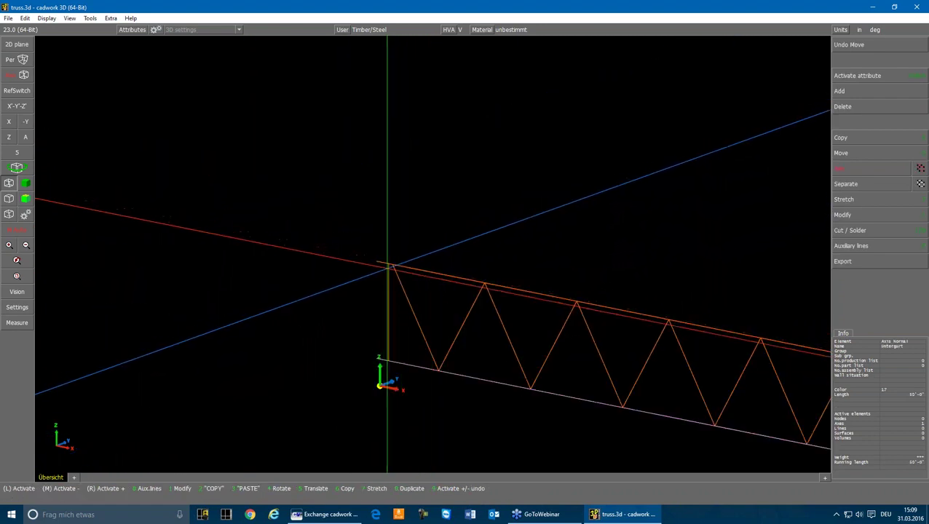
scroll(387, 263, "up", 3)
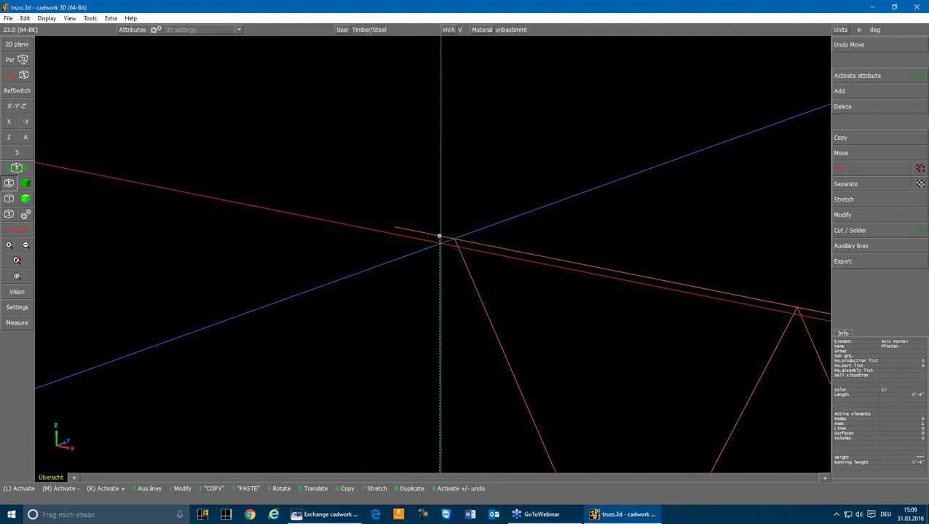
key("5")
left_click(454, 239)
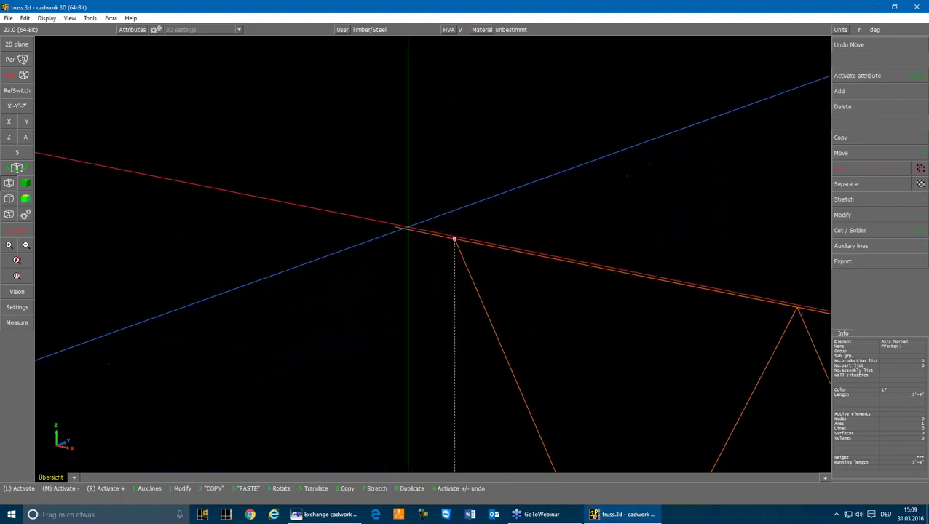
Stretch the origin-side ends of the top and bottom girder axes back to the upper and lower ends of the side post's axis
left_click(408, 228)
key("7")
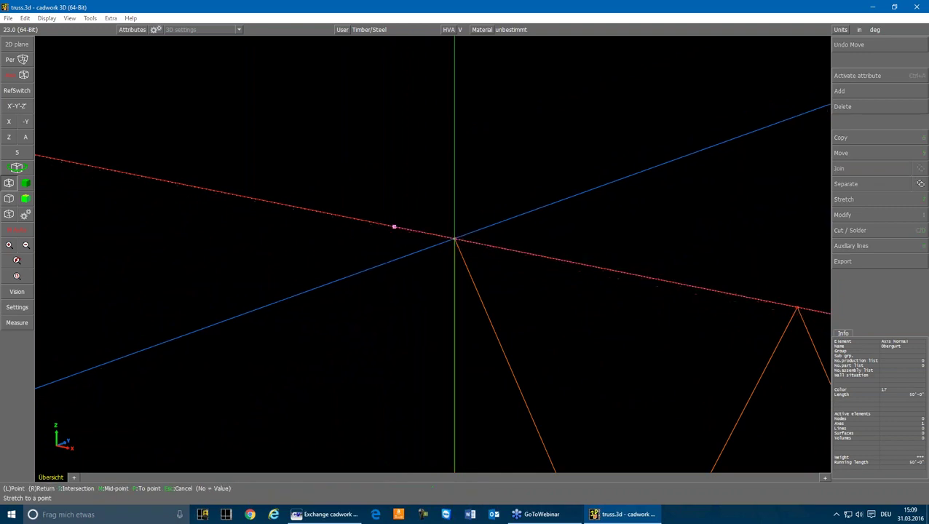
left_click(454, 239)
scroll(428, 246, "down", 4)
left_click(417, 338)
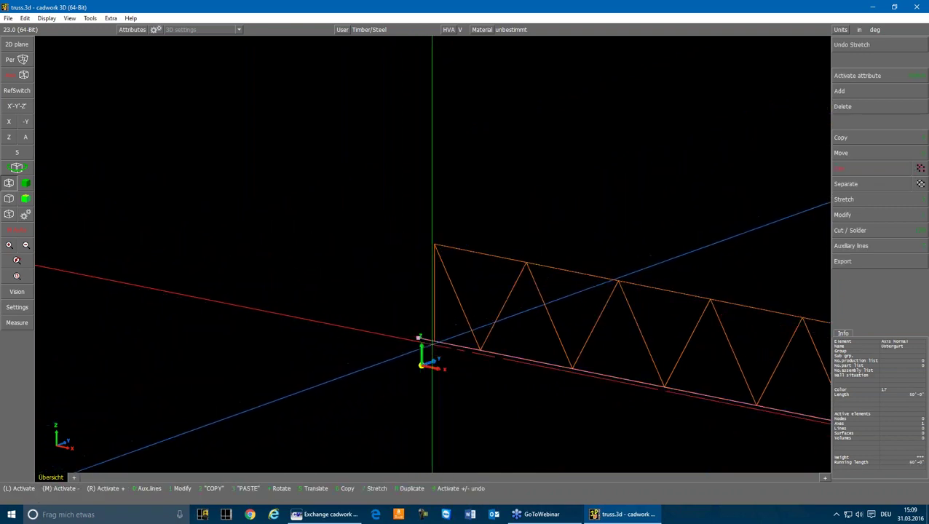
key("7")
left_click(435, 342)
left_click(524, 224)
scroll(465, 281, "down", 7)
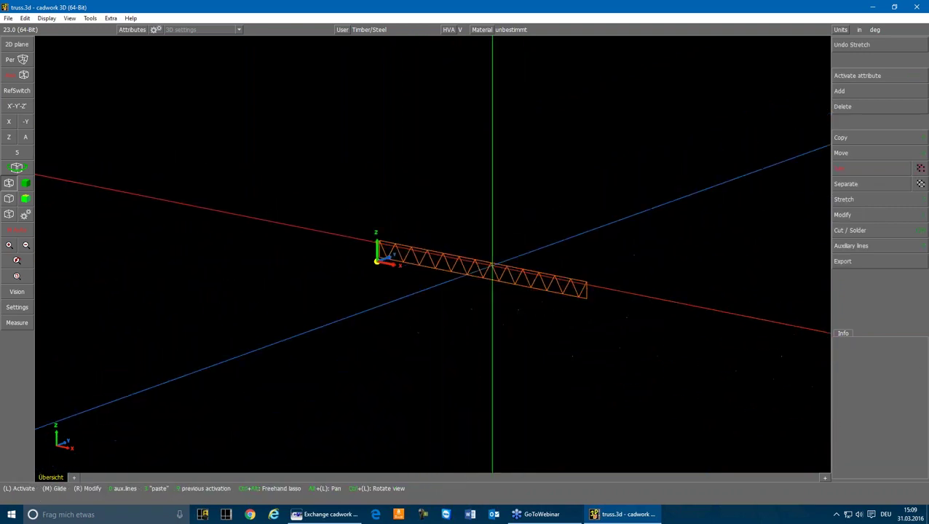
Select all the truss axes and export only these active elements as a DXF file with layers by name, saved as truss.dxf
scroll(451, 265, "up", 3)
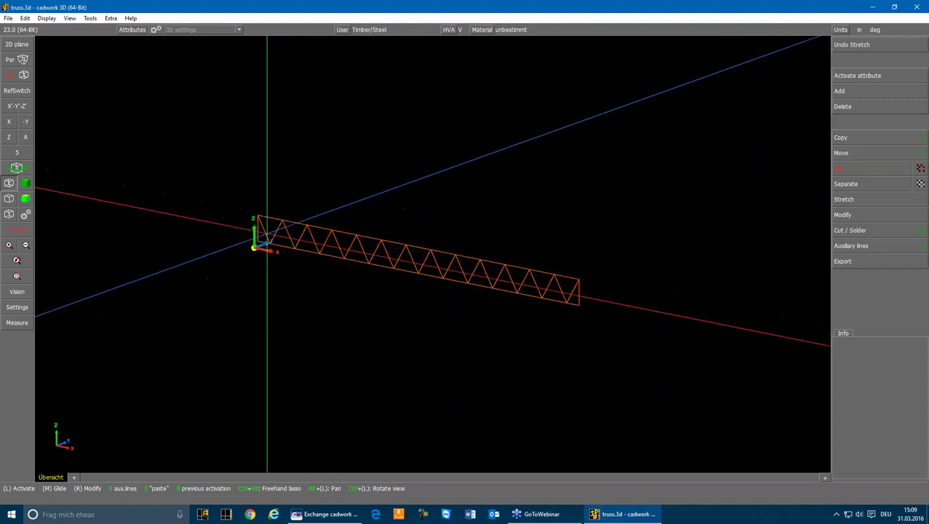
left_click(267, 234)
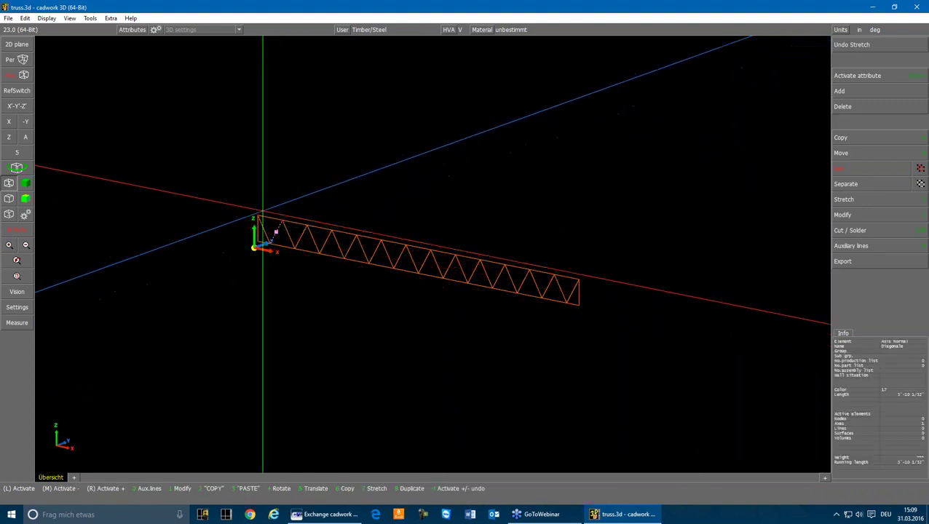
left_click(202, 163)
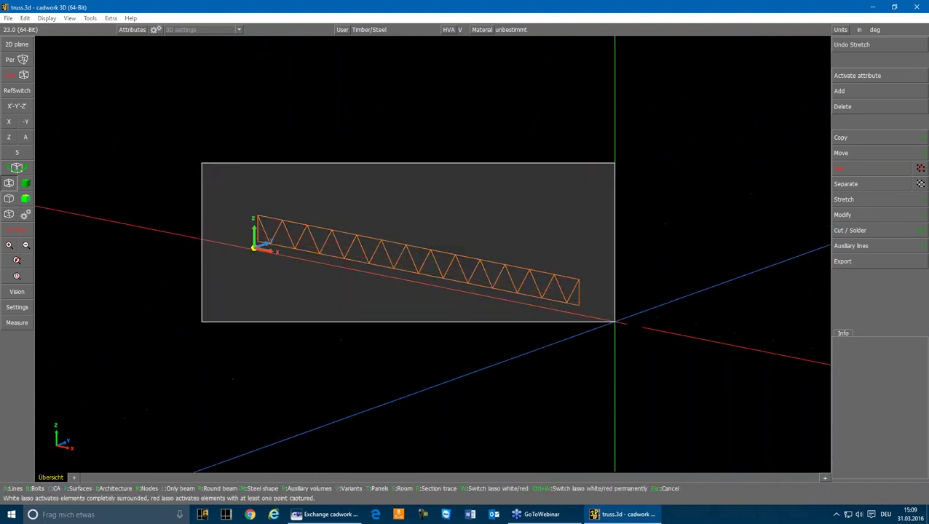
left_click(615, 321)
left_click(857, 263)
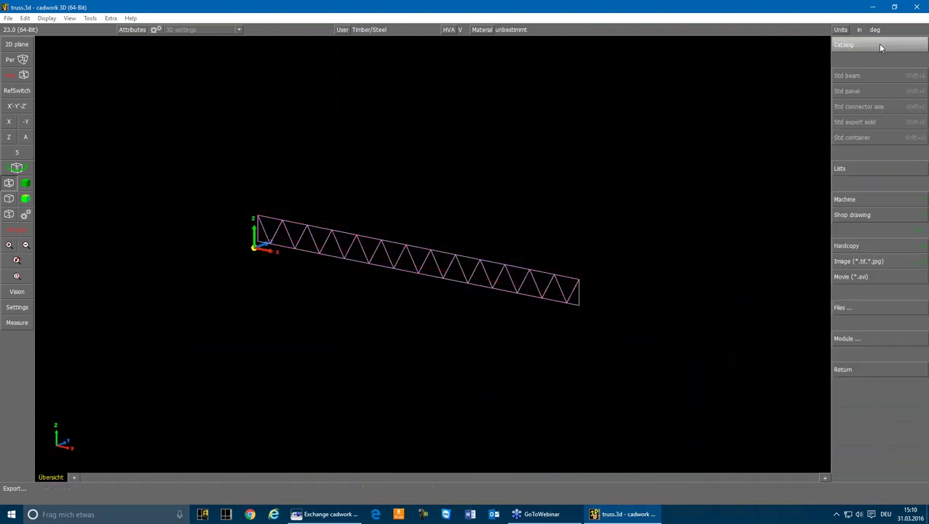
left_click(851, 307)
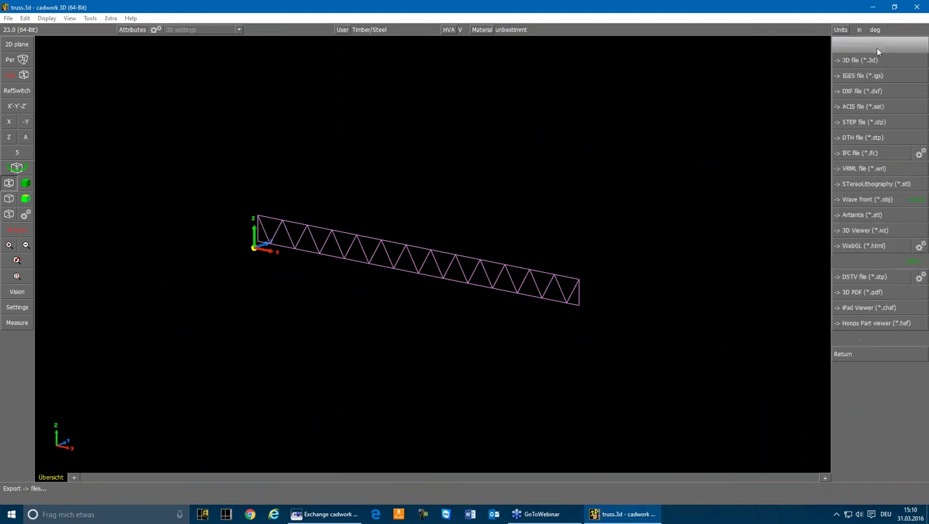
left_click(867, 93)
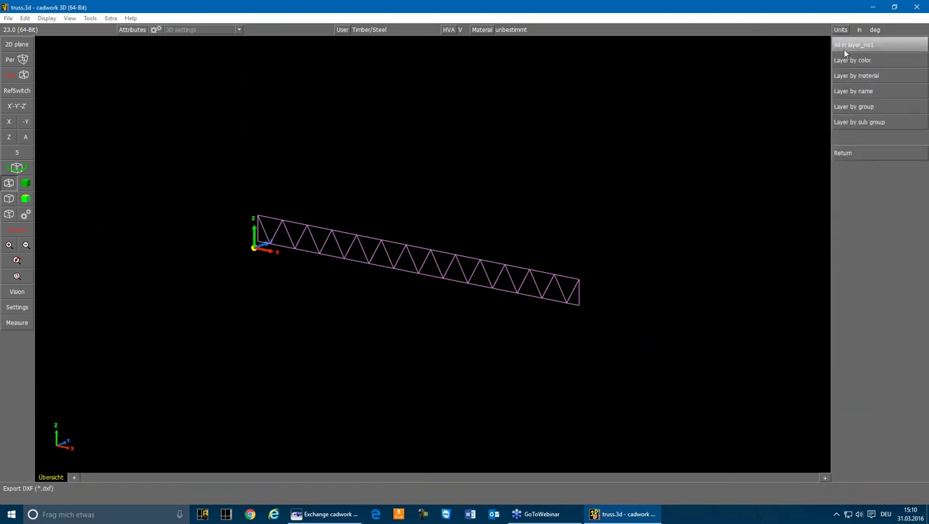
left_click(859, 93)
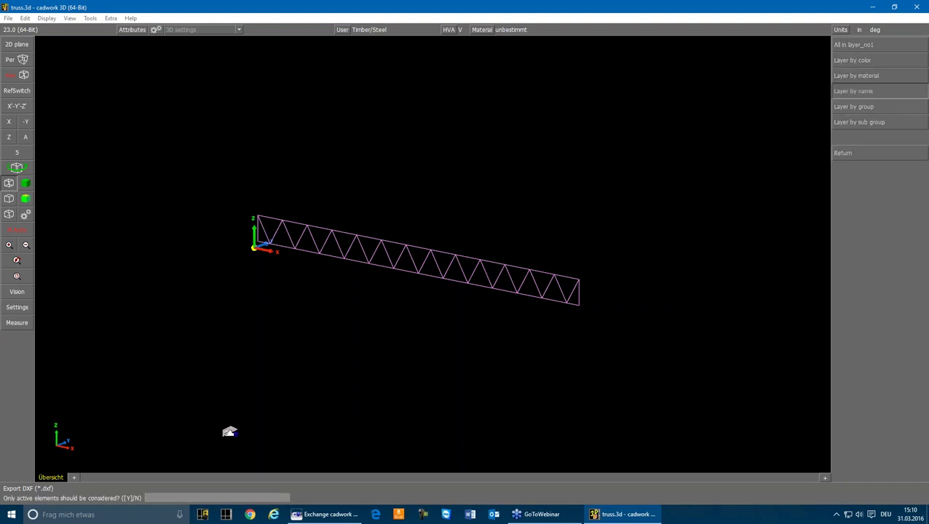
key("Return")
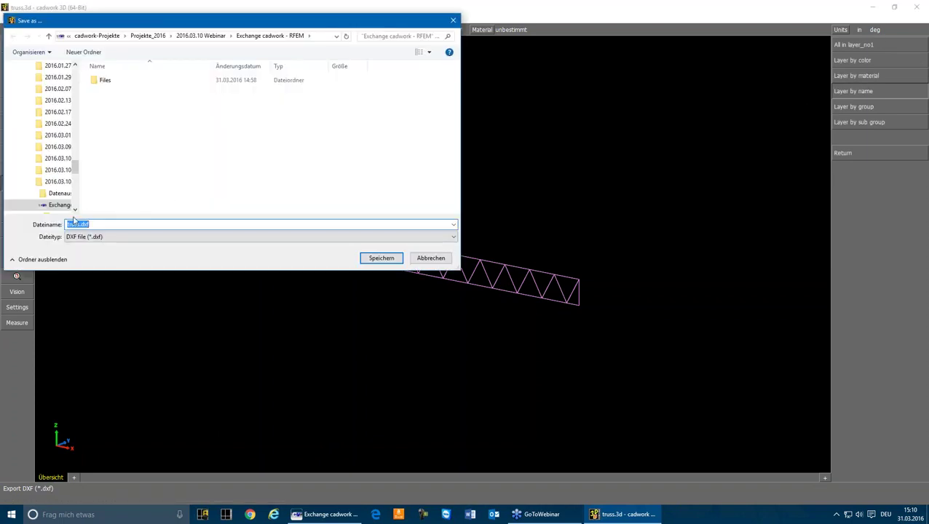
left_click(380, 258)
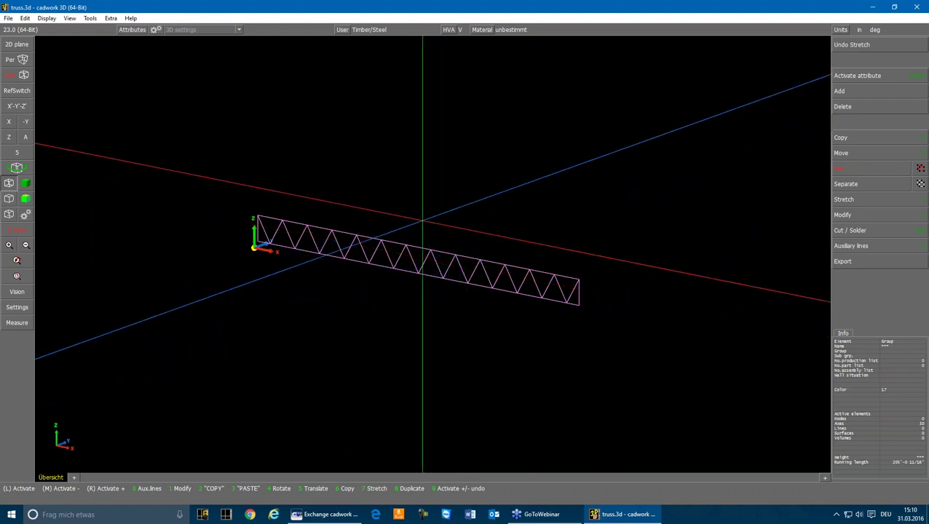
Delete the selected truss axes and bring the truss's solid members back into view
key("F9")
key("Delete")
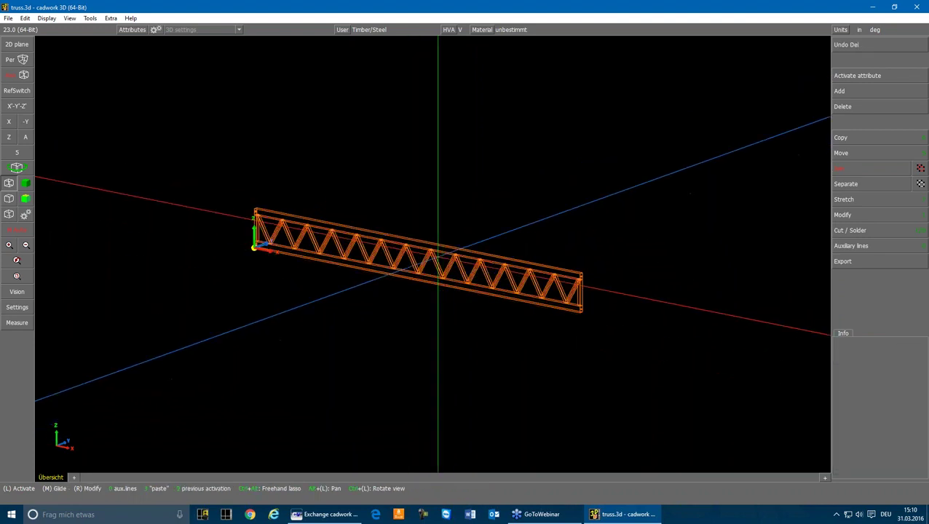
Examine an upper joint near the truss's far end, activating a diagonal and the top girder in turn to compare how they meet
scroll(433, 251, "up", 2)
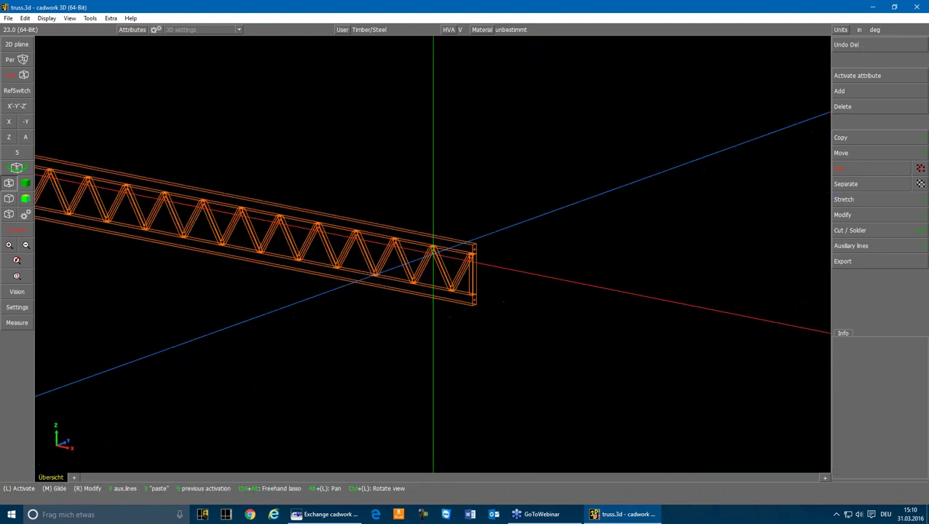
scroll(433, 251, "up", 1)
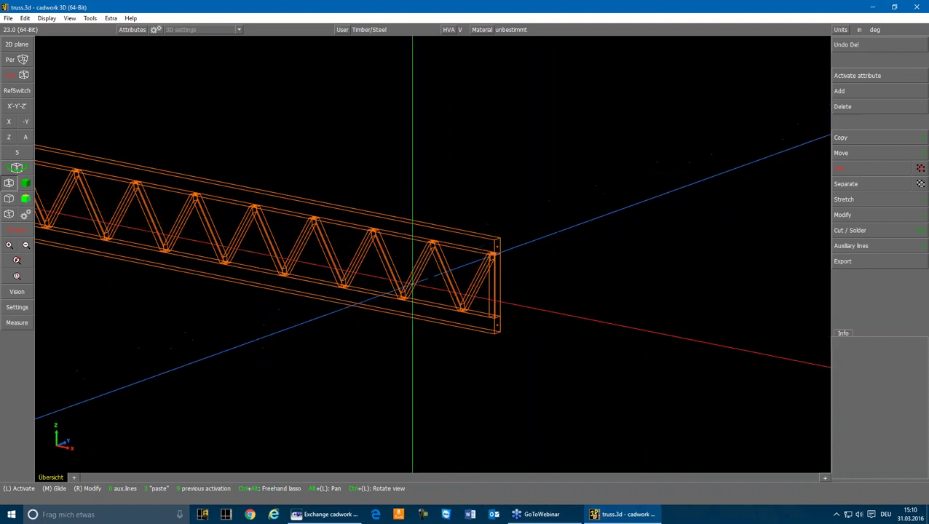
scroll(441, 277, "up", 3)
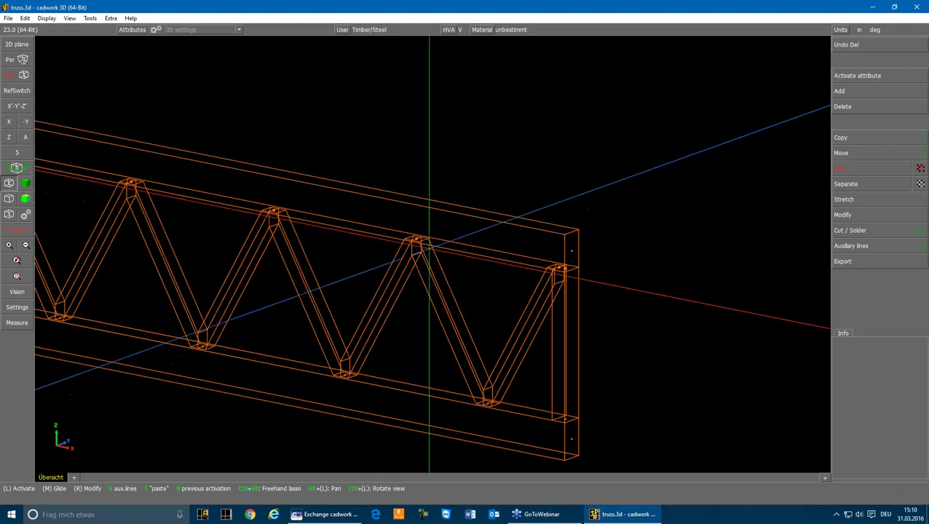
scroll(410, 244, "up", 4)
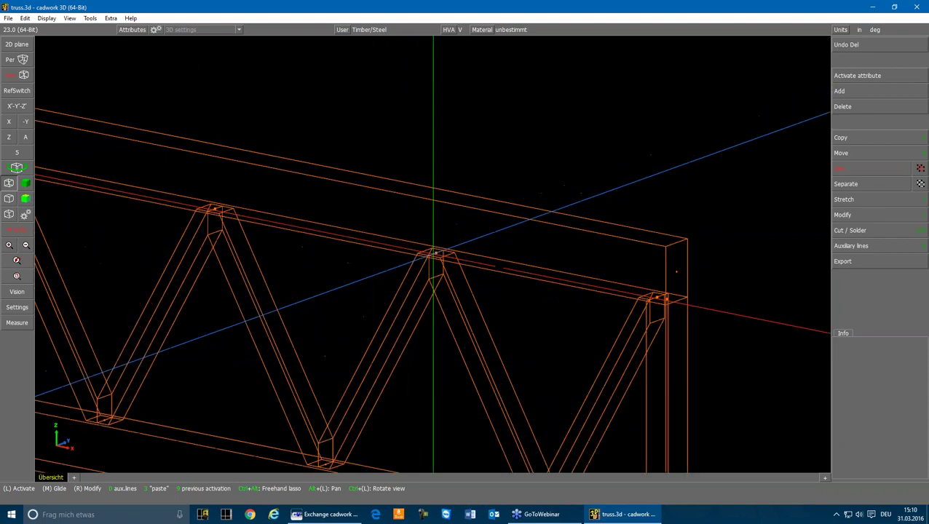
left_click(415, 252)
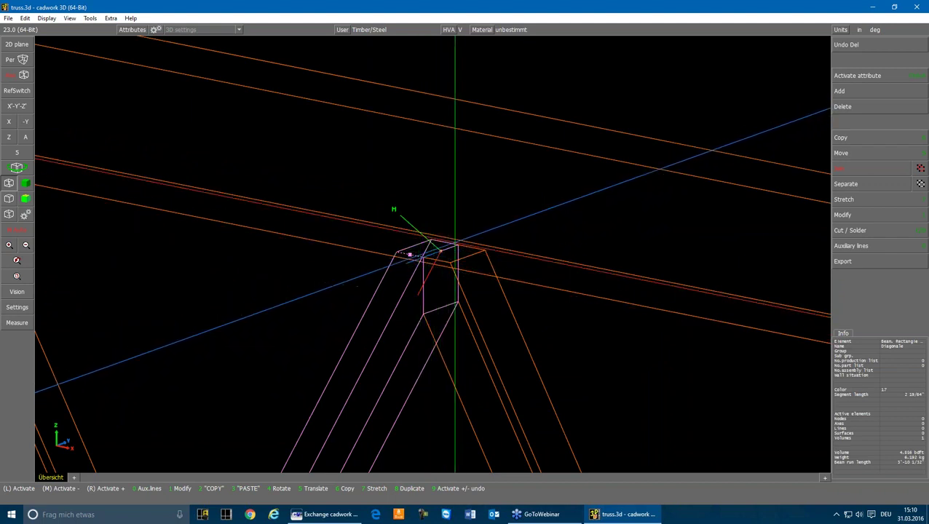
key("Escape")
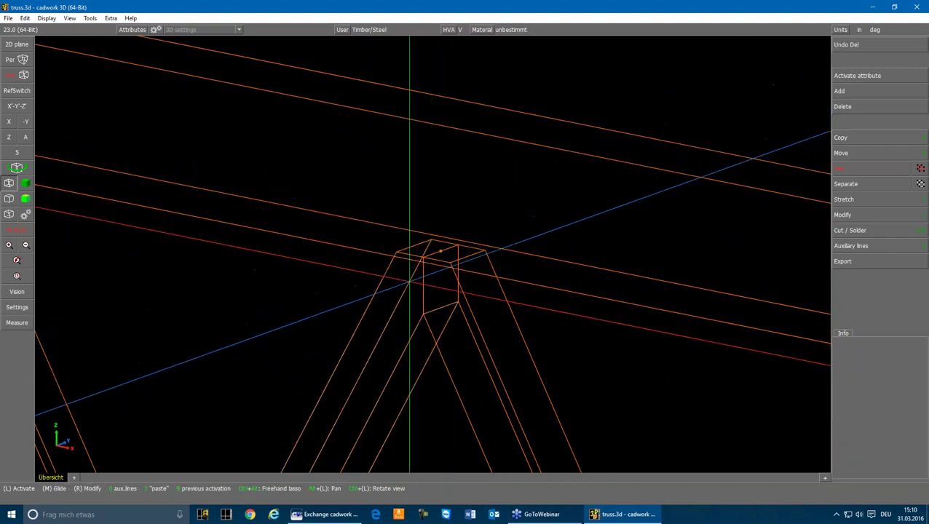
left_click(445, 124)
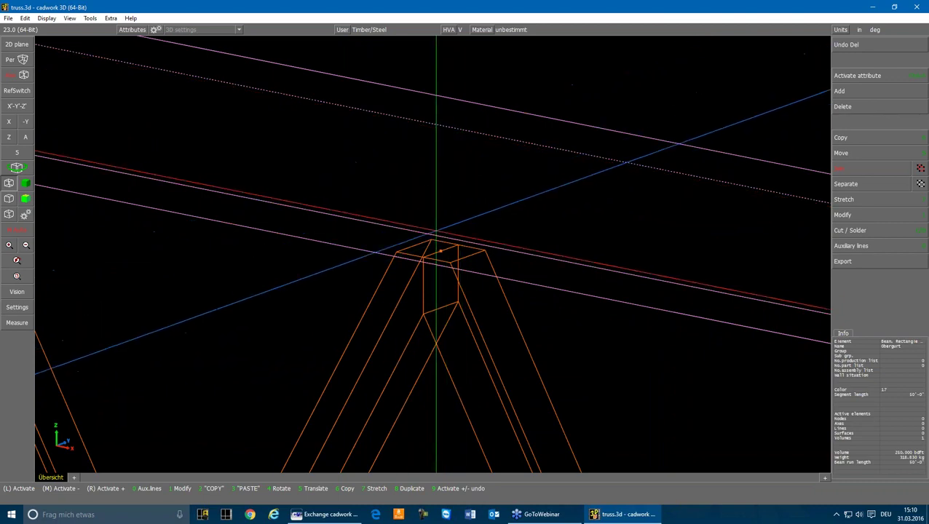
key("Escape")
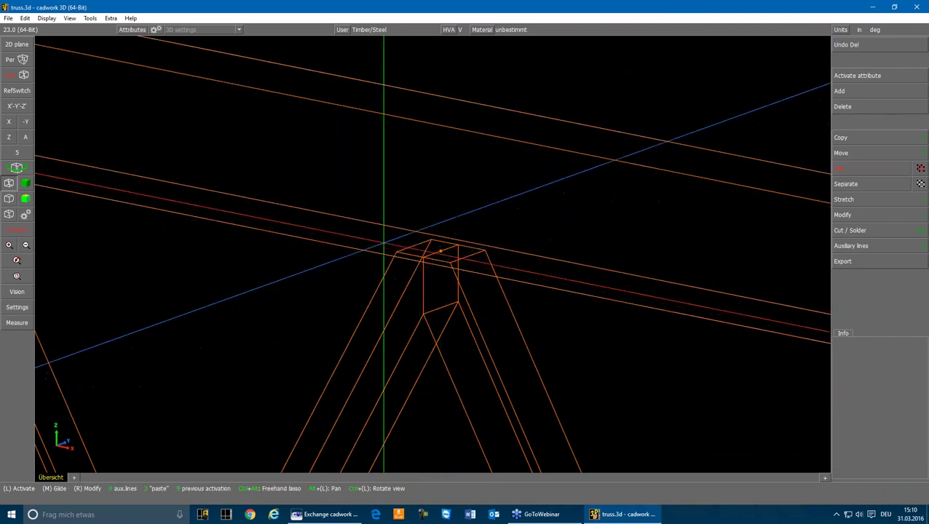
Activate all truss members and export them as a structural system in DSTV format, saved as truss.stp
scroll(384, 243, "down", 5)
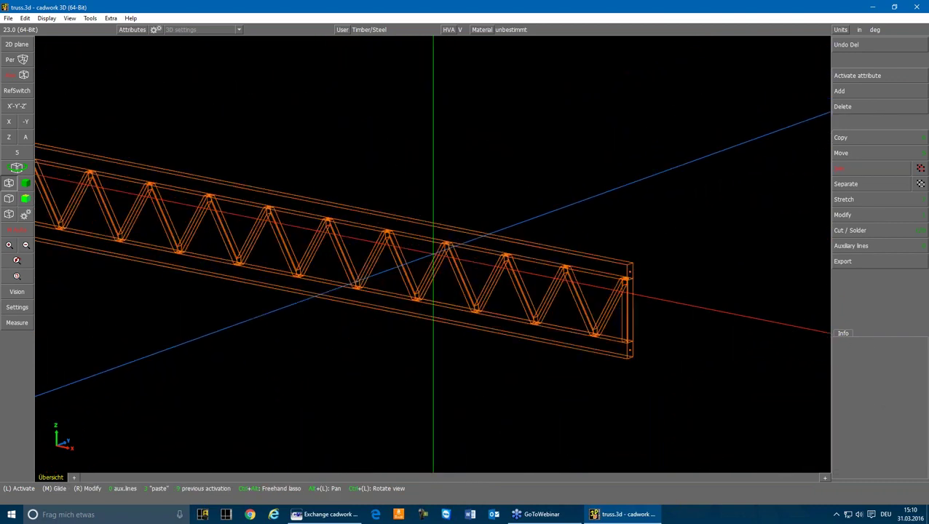
scroll(429, 251, "down", 3)
scroll(407, 236, "up", 2)
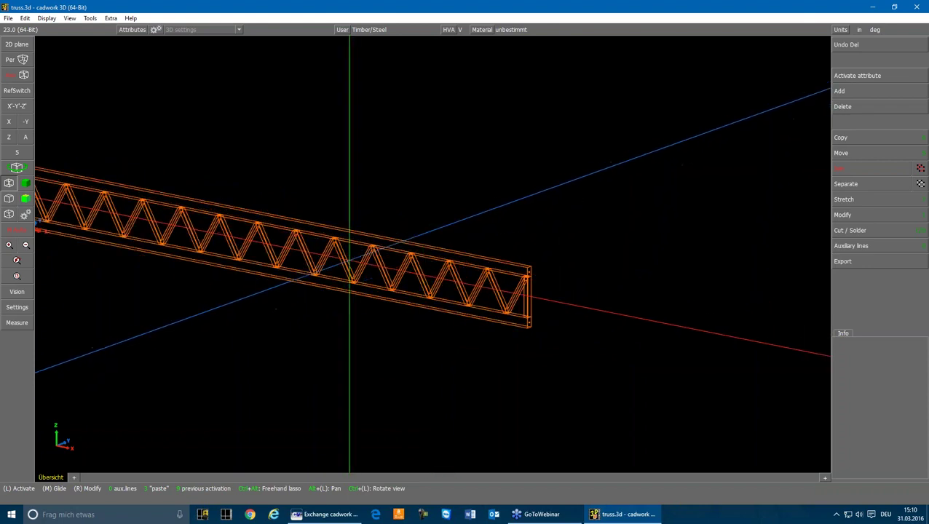
scroll(415, 248, "down", 3)
mouse_move(207, 190)
left_mouse_down()
mouse_move(290, 259)
mouse_move(540, 309)
left_mouse_up()
scroll(429, 247, "up", 6)
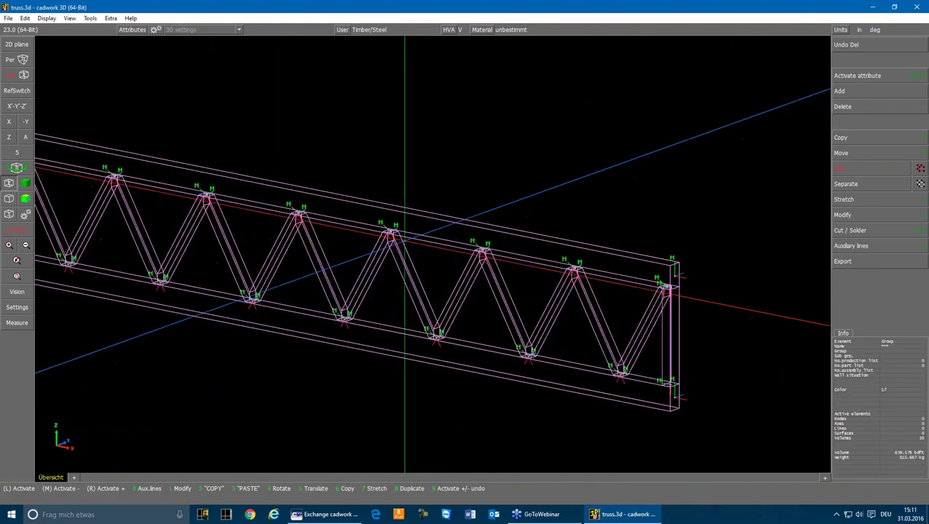
scroll(405, 247, "up", 2)
left_click(842, 261)
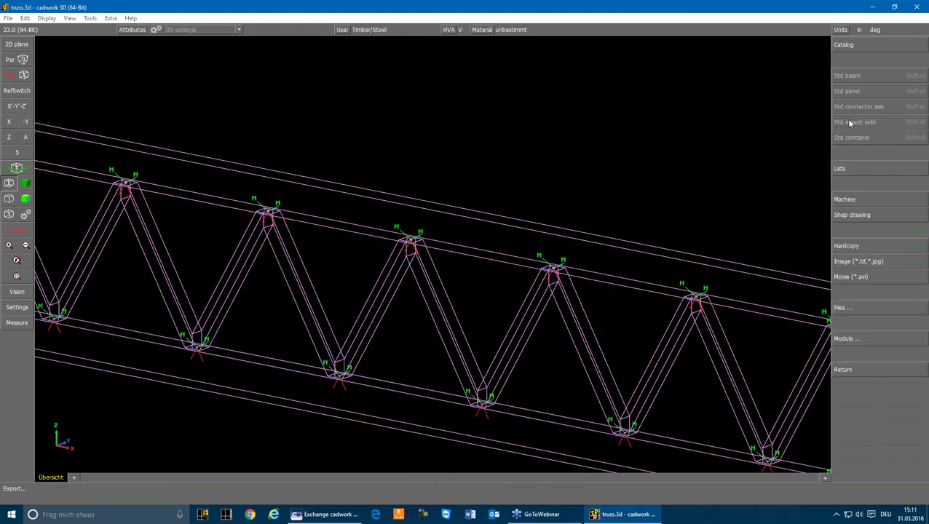
left_click(857, 343)
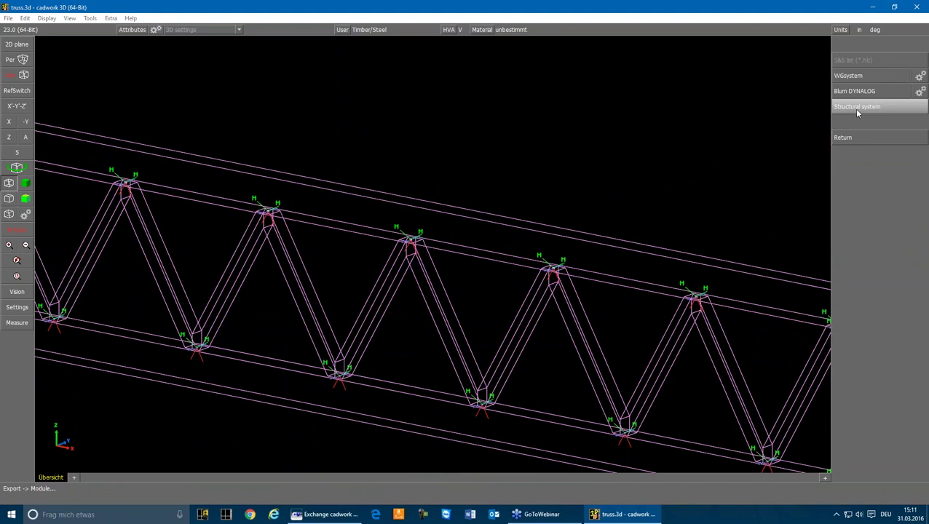
left_click(856, 108)
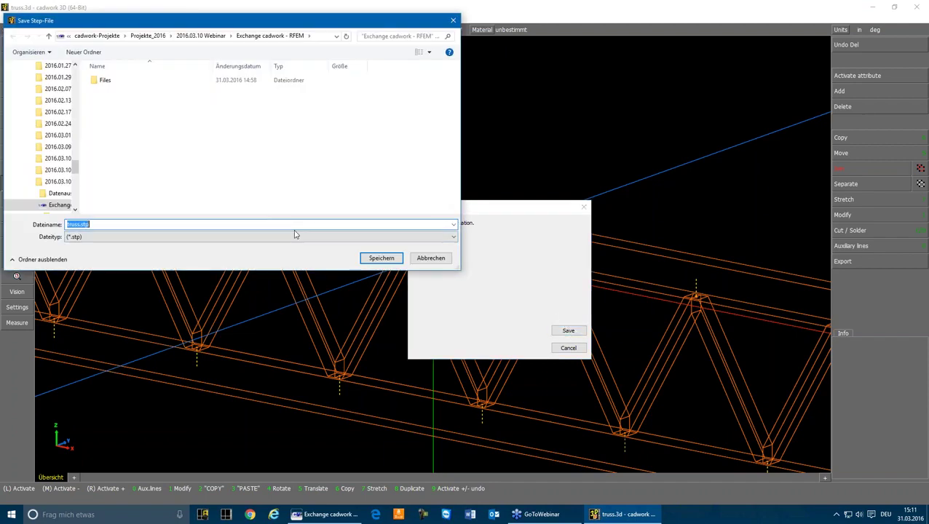
key("Return")
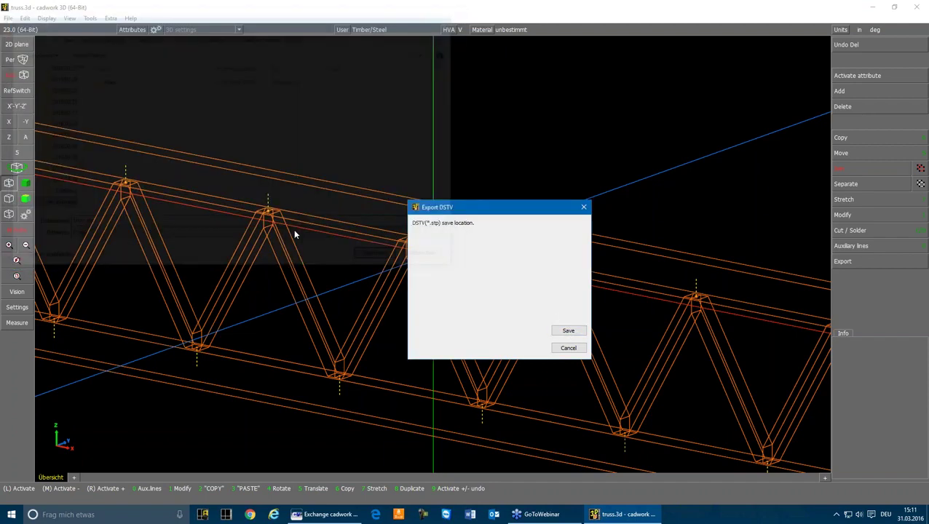
left_click(460, 166)
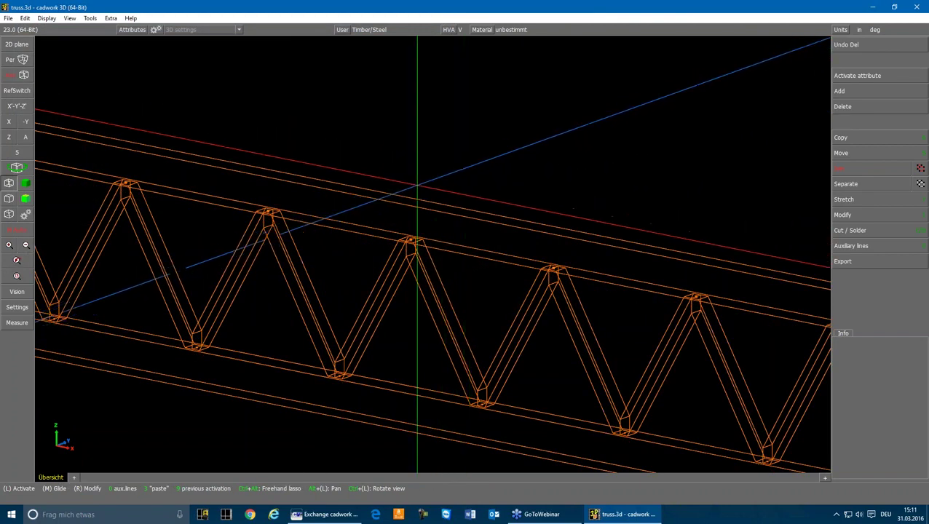
scroll(438, 262, "down", 8)
scroll(150, 227, "up", 2)
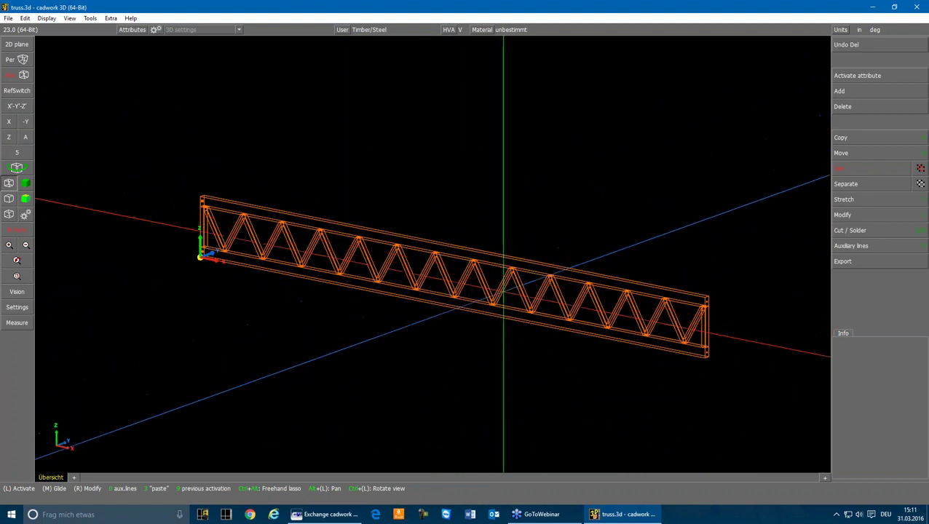
left_click(483, 284)
left_click(554, 201)
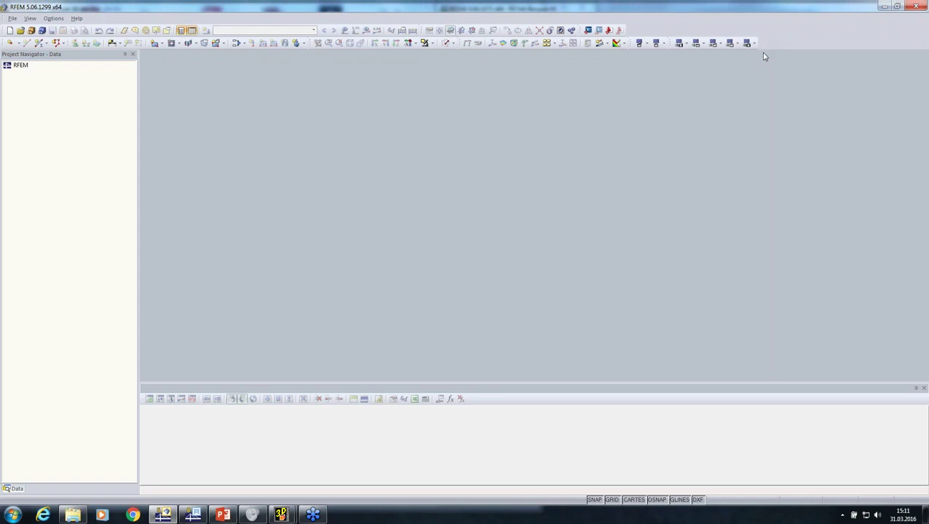
Switch to RFEM and import truss.dxf using the DXF Format - Model option with mm as the length unit
left_click(12, 19)
left_click(32, 83)
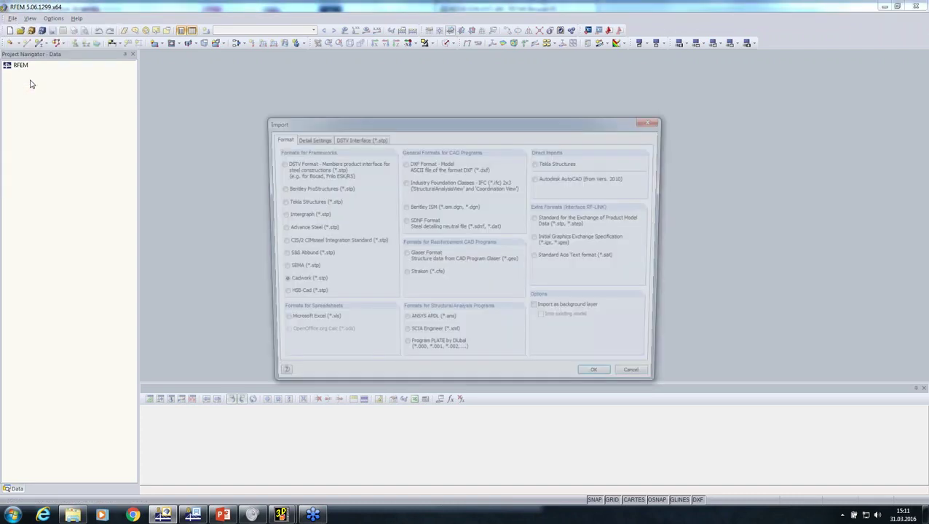
left_click(404, 165)
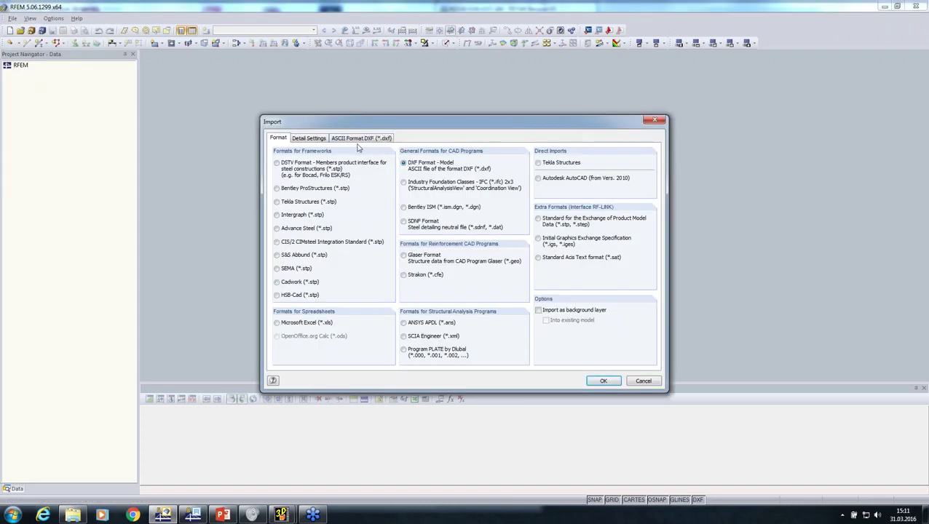
left_click(356, 139)
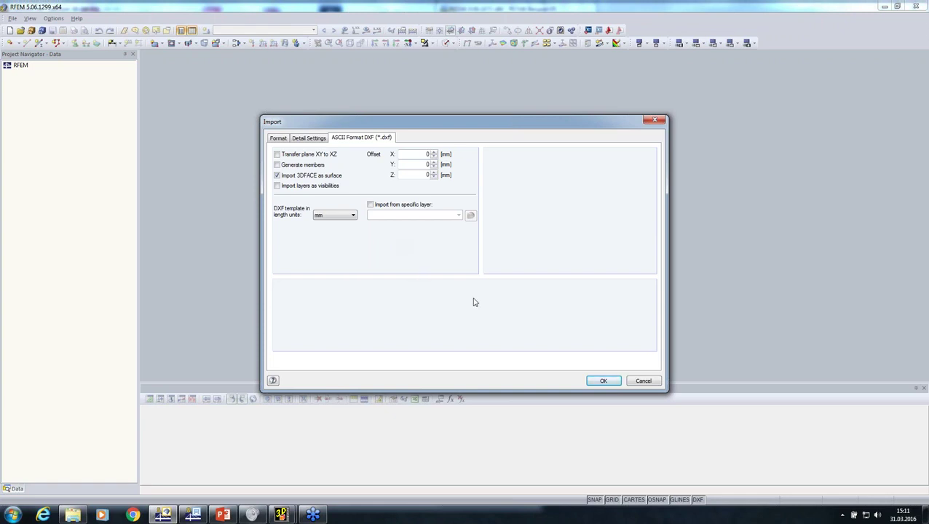
left_click(601, 380)
left_click(291, 161)
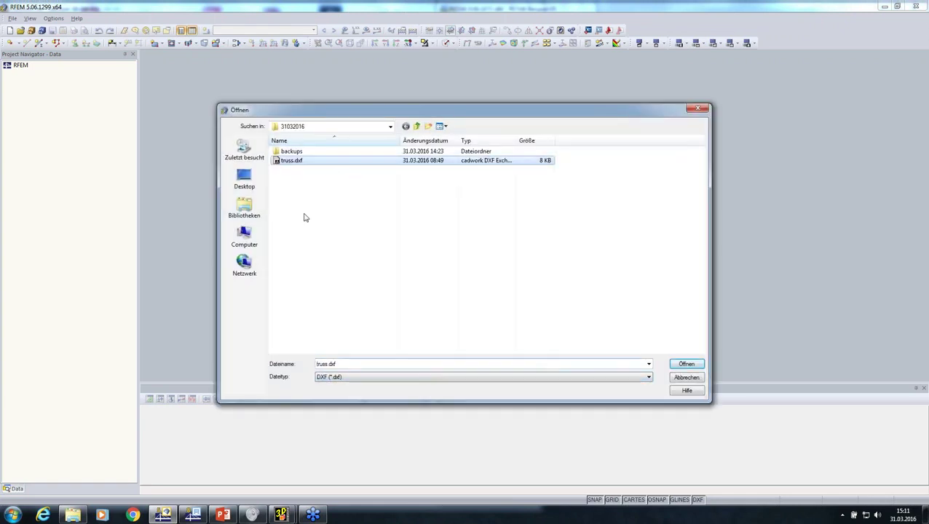
left_click(682, 368)
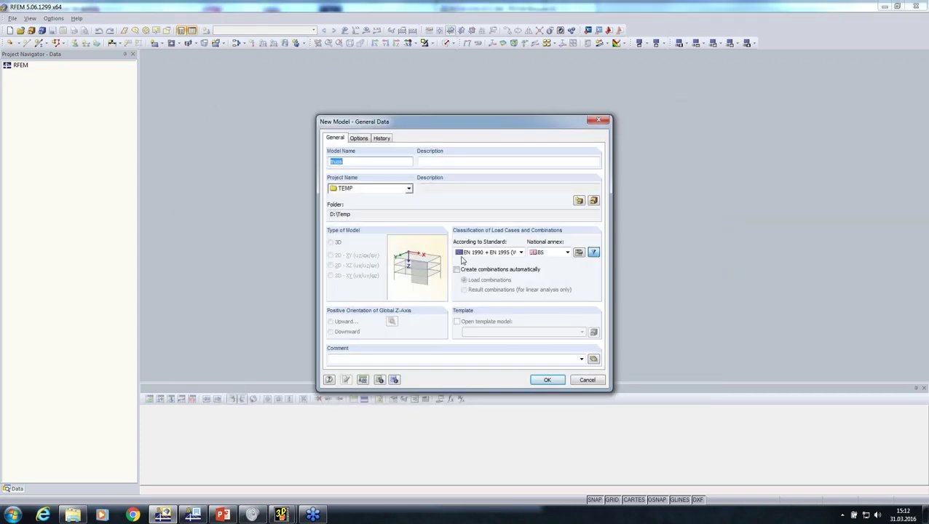
Create the truss model with standard EN 1990 + EN 1995 (Wood), national annex BS and automatic load combinations, and maximize its window
left_click(499, 253)
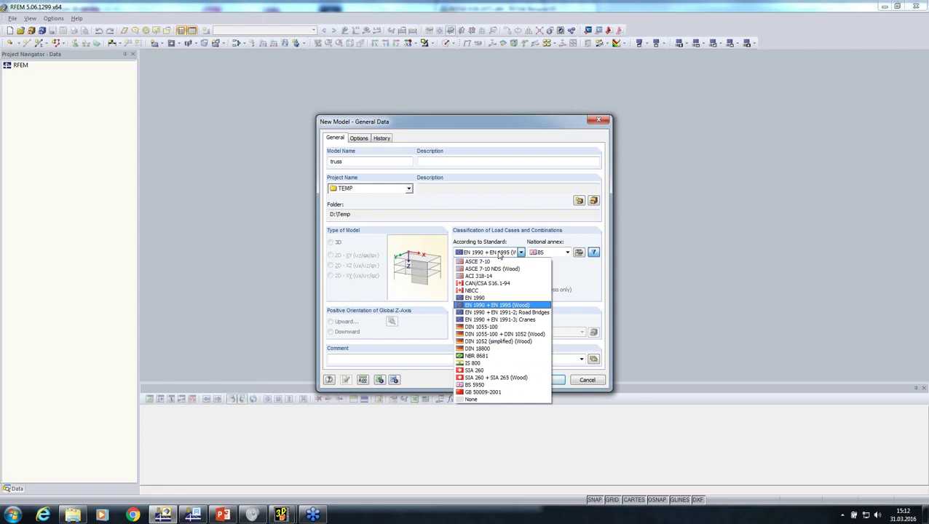
left_click(498, 253)
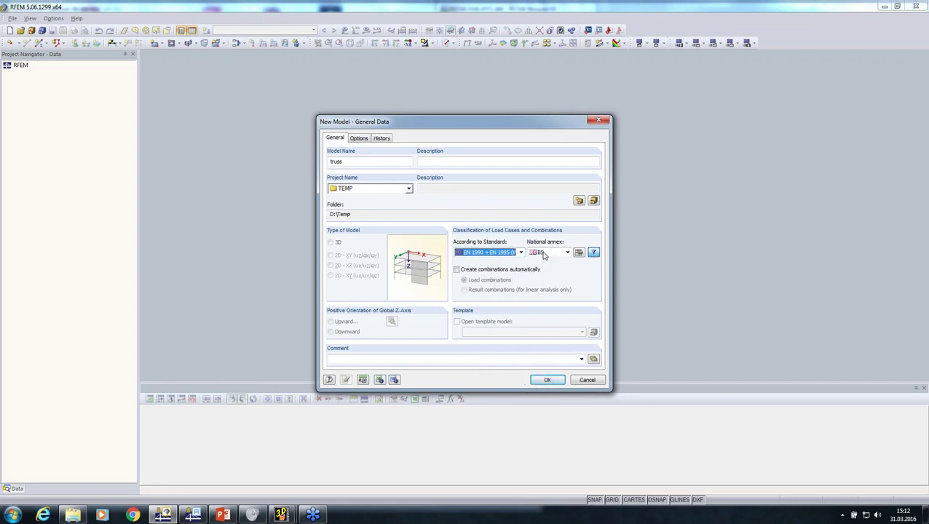
left_click(457, 269)
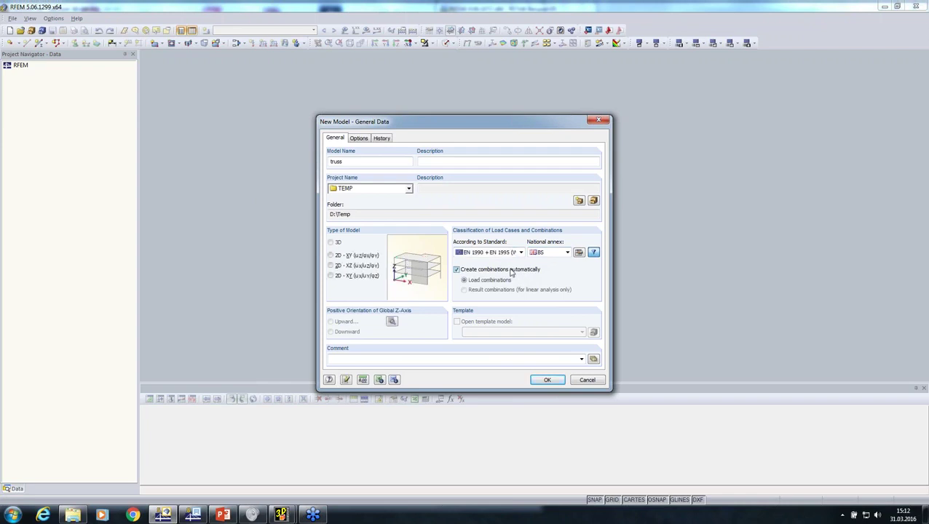
left_click(542, 380)
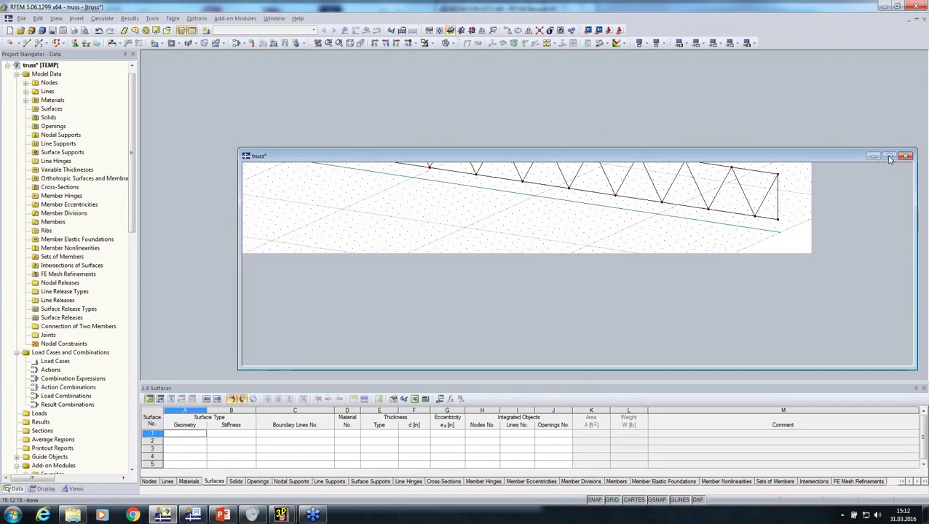
left_click(888, 159)
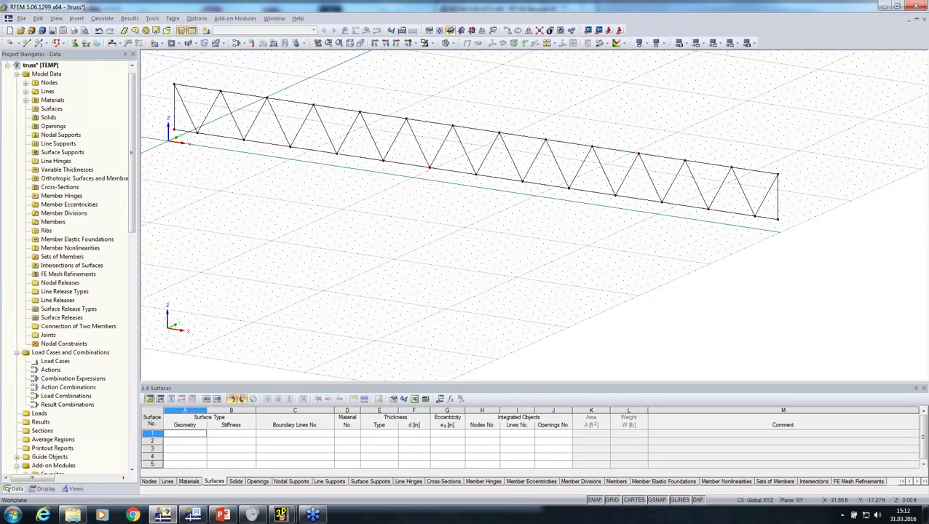
Change the truss model's type to 2D - XZ in its general data
mouse_move(454, 294)
middle_mouse_down()
mouse_move(470, 313)
mouse_move(702, 323)
mouse_move(416, 205)
middle_mouse_up()
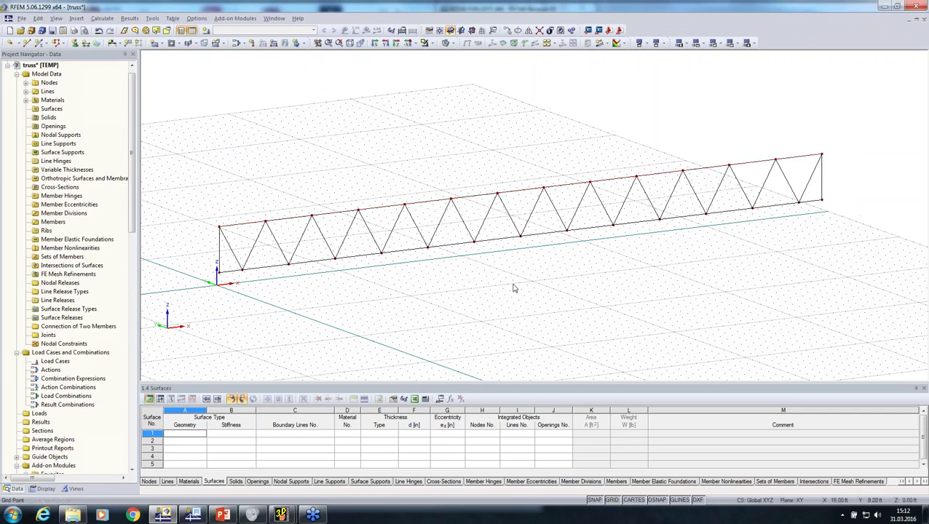
middle_click_drag(514, 287, 175, 207, "ctrl")
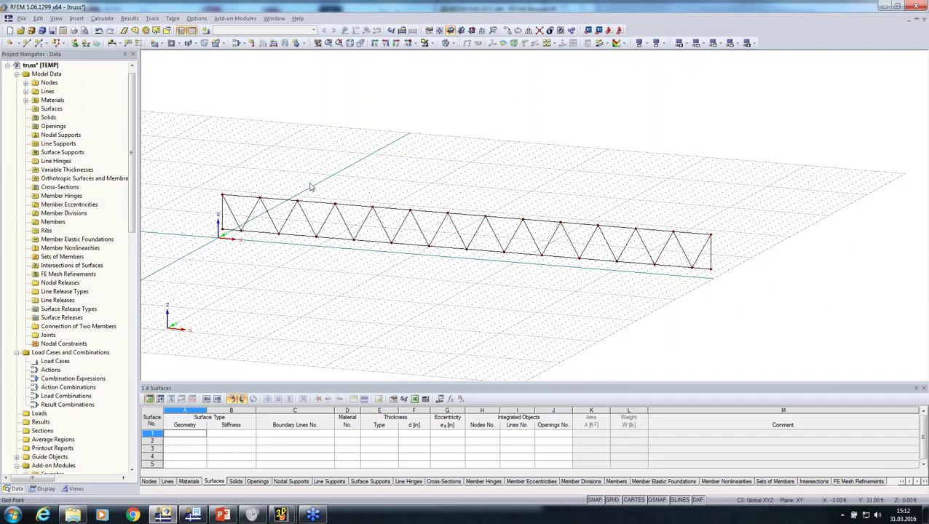
right_click(50, 77)
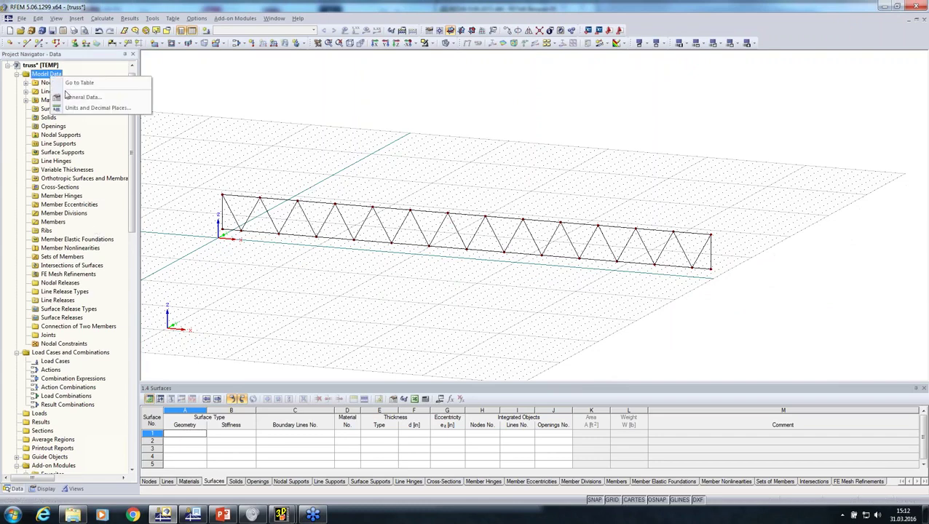
left_click(68, 95)
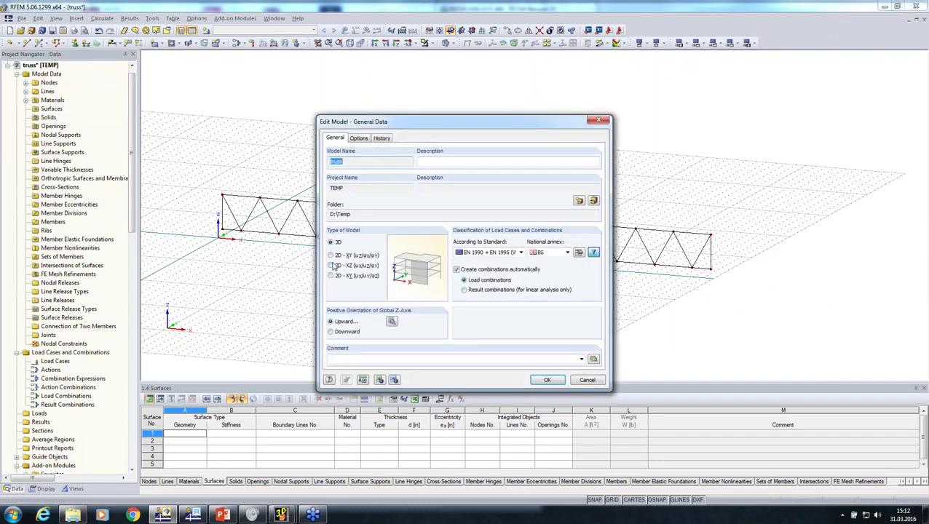
left_click(546, 379)
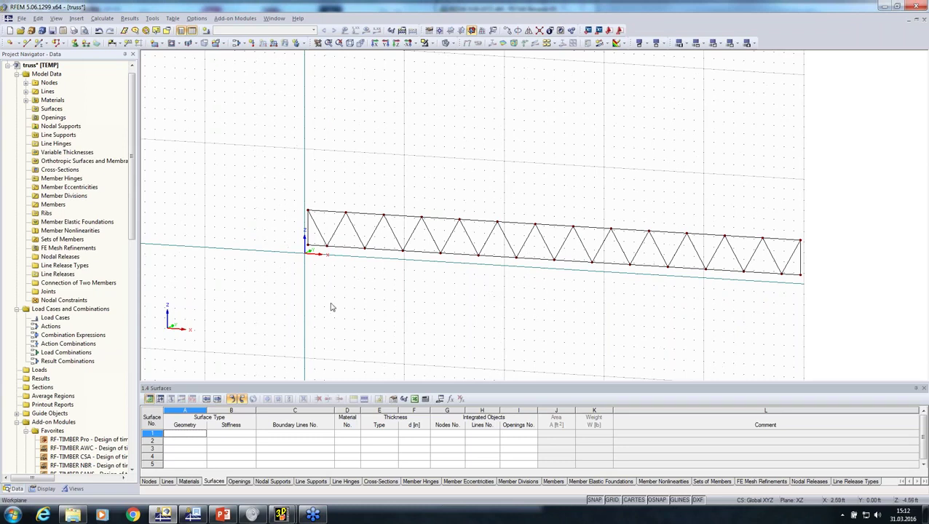
Make a beam member available on the top and bottom chord lines and define a new Rectangle 6/8 cross-section for it
right_click(348, 249)
left_click(378, 7)
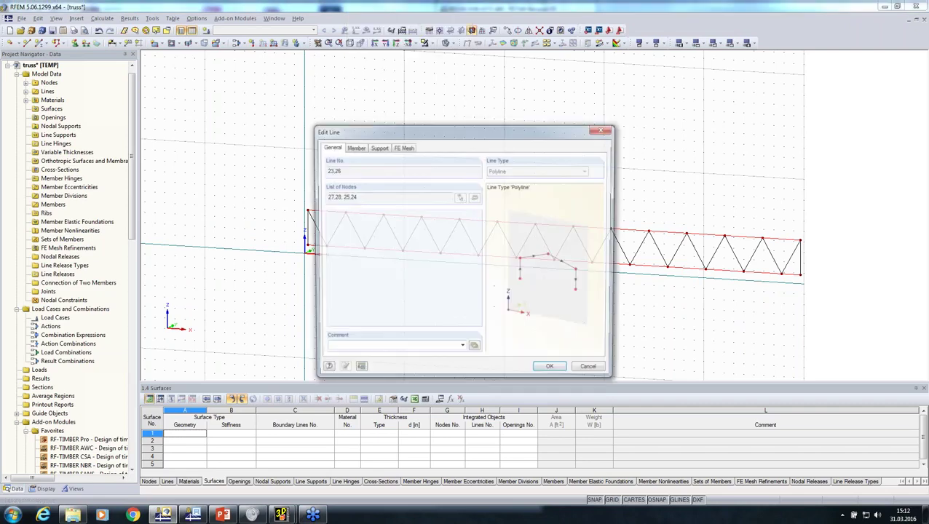
left_click(357, 148)
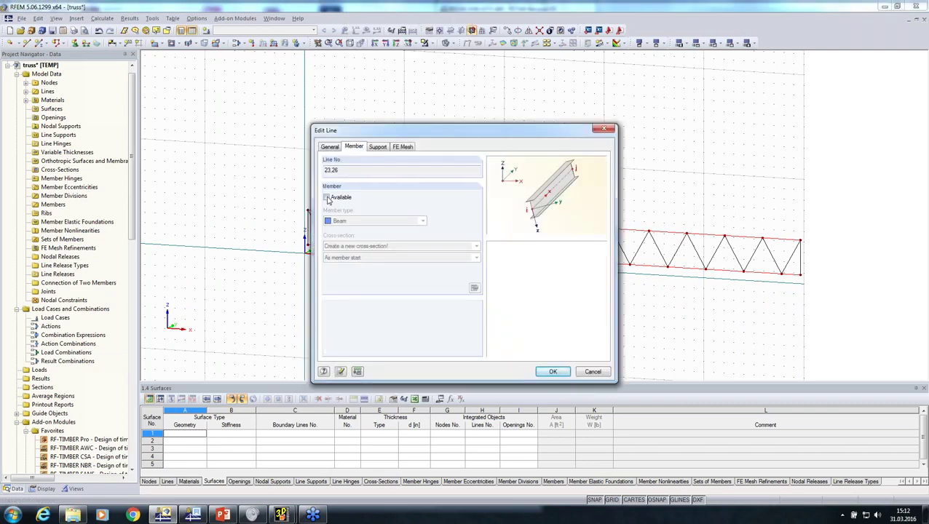
left_click(326, 197)
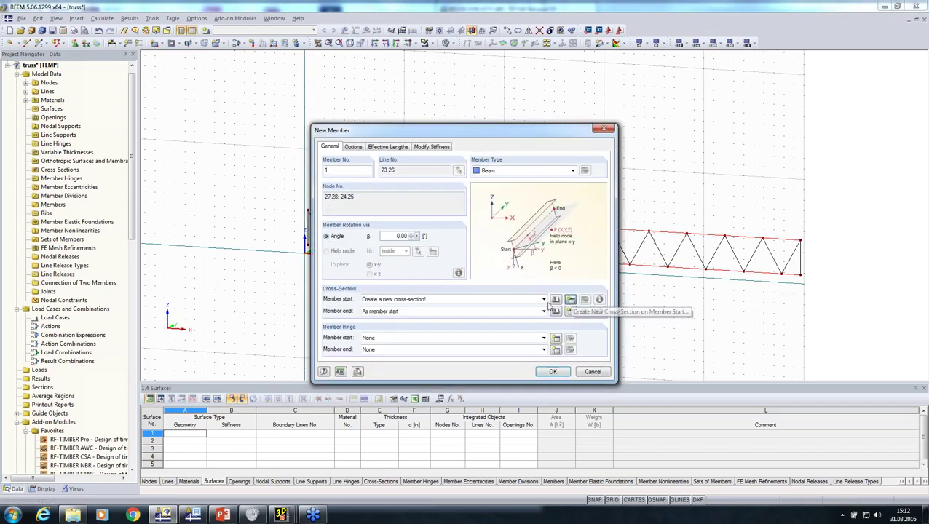
left_click(570, 299)
type("Recta")
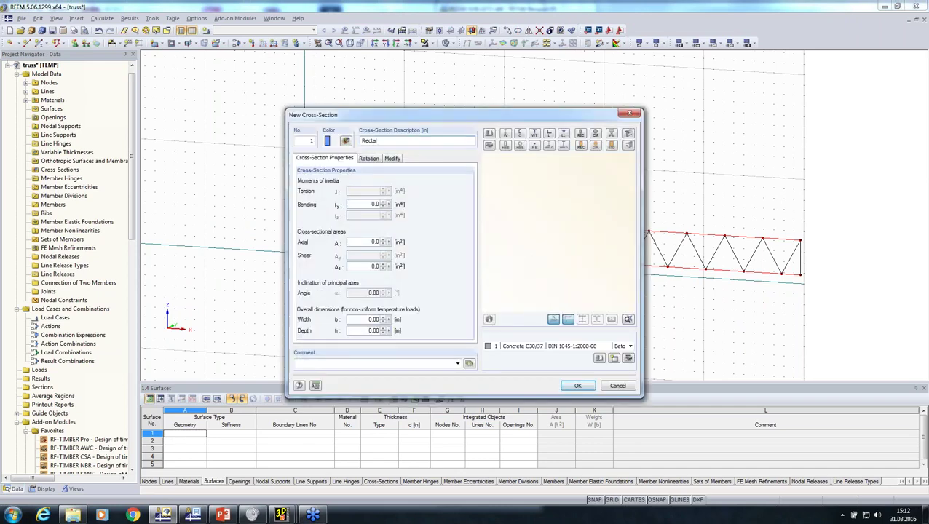
type("ngle")
type("6/8")
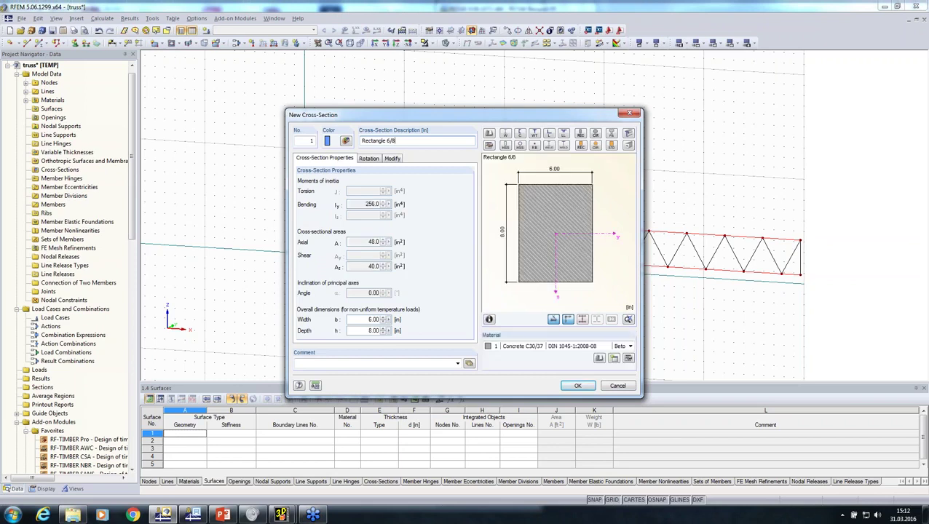
Give the chord cross-section the material Glulam Timber GL32h (BS EN 14080:2013-08) from the Holz favorites and confirm the chord members
left_click(594, 358)
left_click(354, 91)
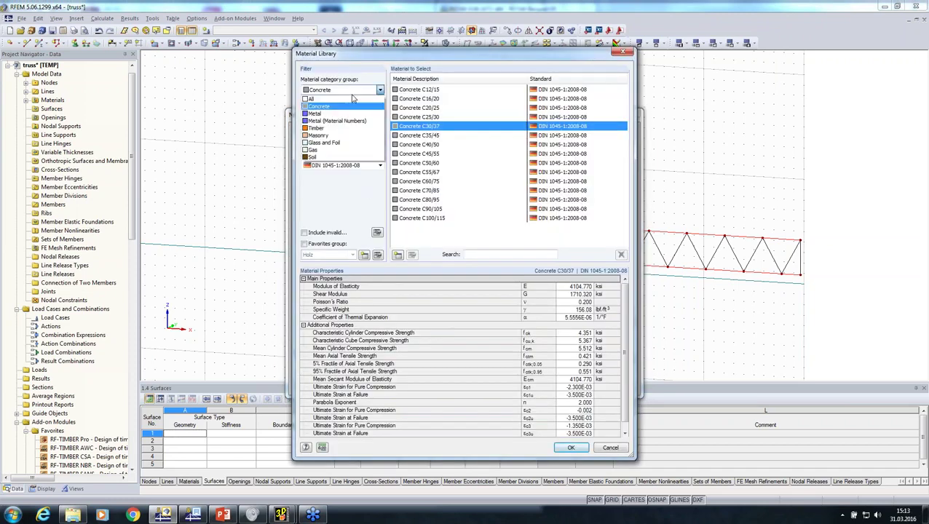
left_click(352, 99)
left_click(304, 243)
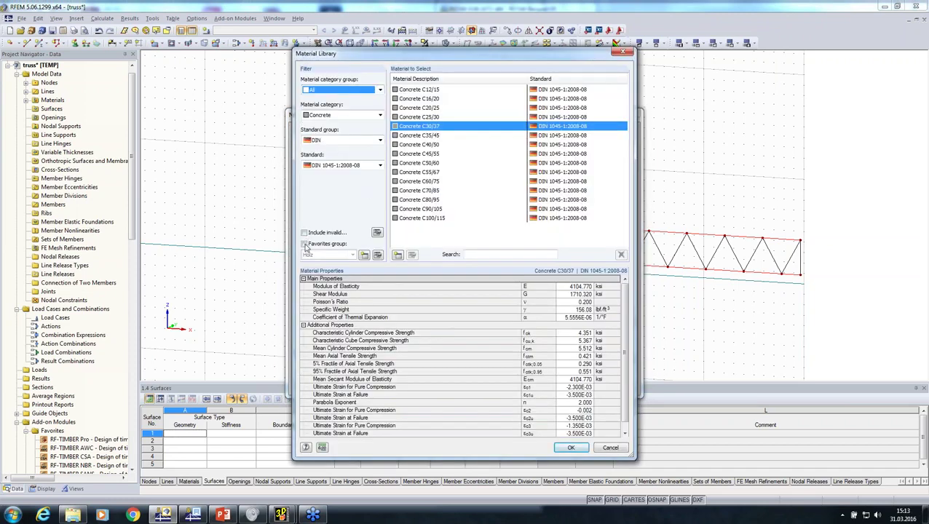
left_click(326, 115)
left_click(328, 124)
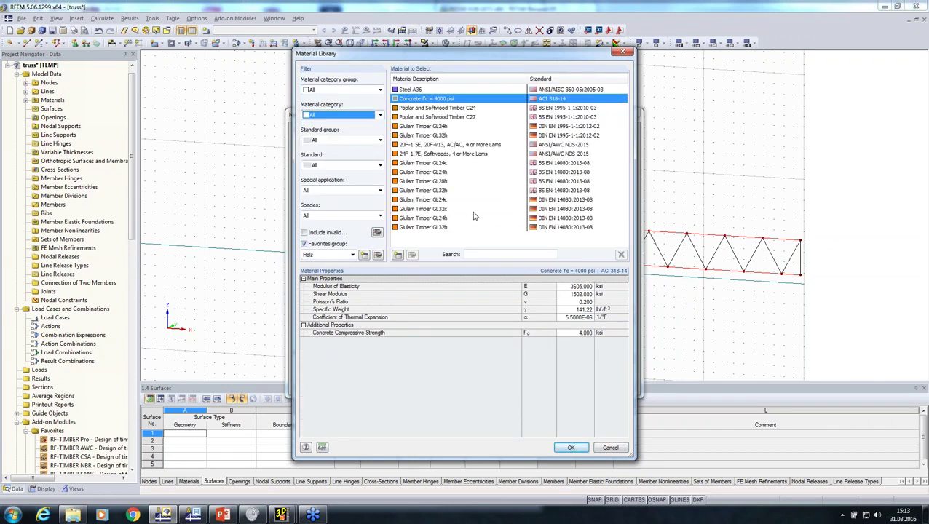
left_click(434, 181)
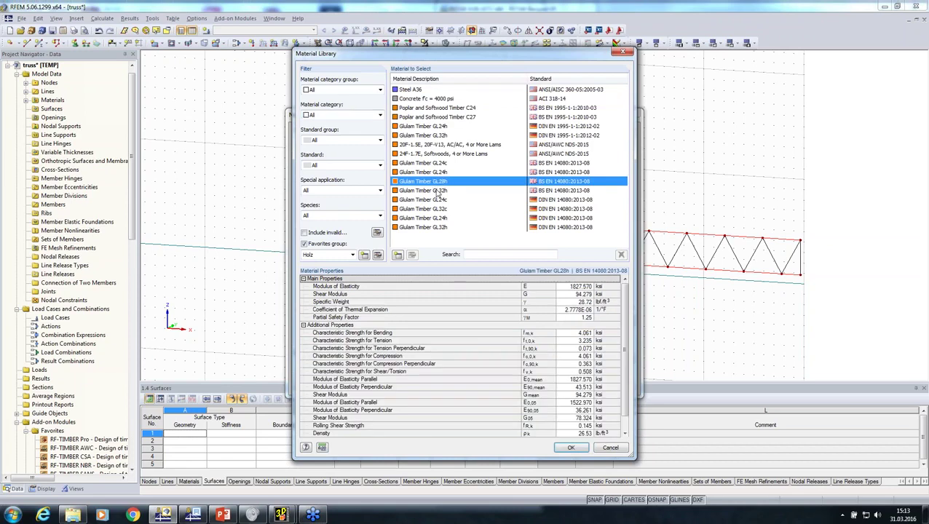
left_click(441, 191)
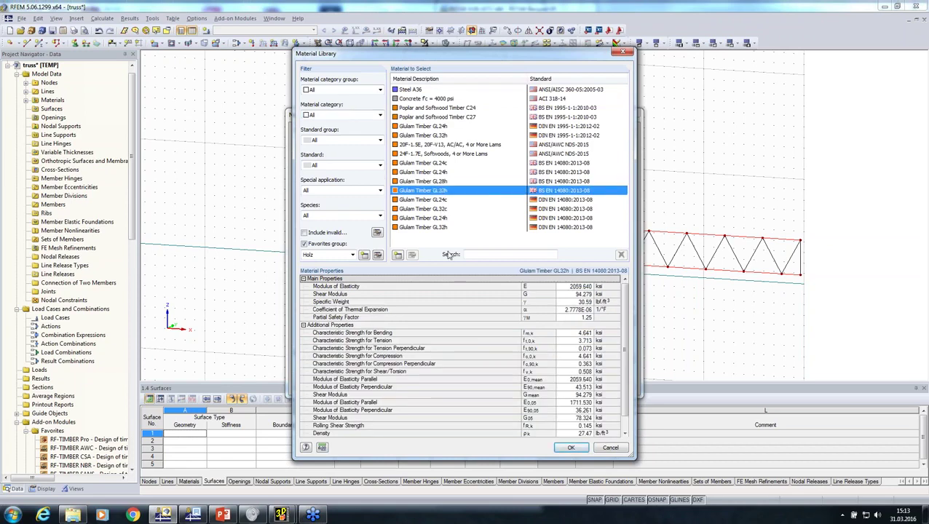
left_click(570, 447)
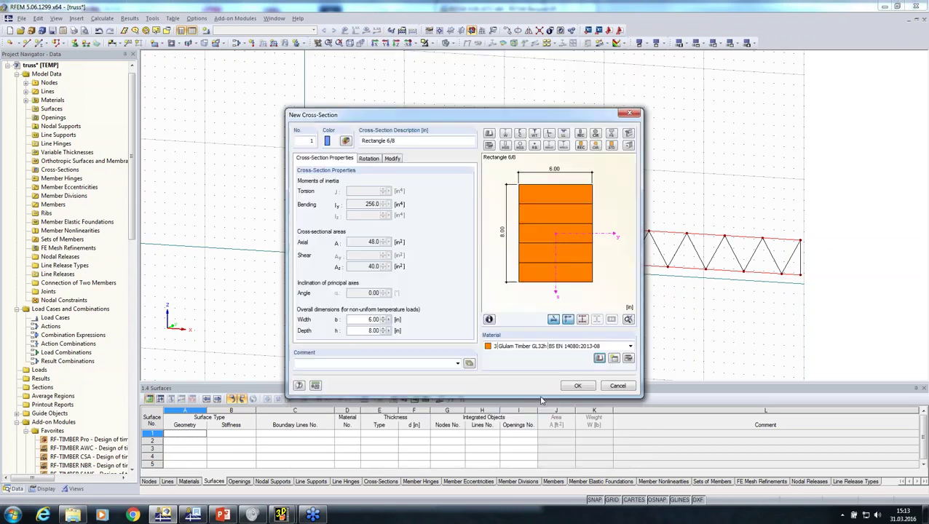
left_click(577, 387)
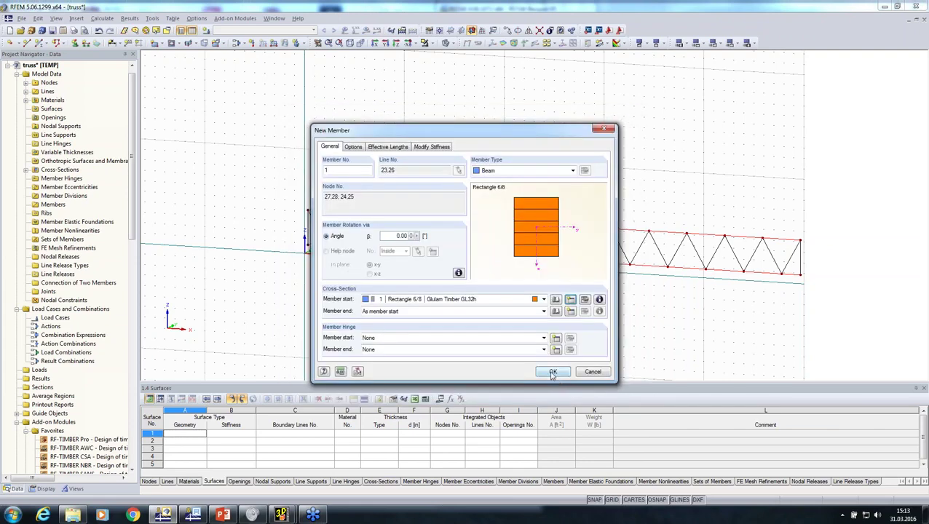
left_click(552, 372)
left_click(550, 372)
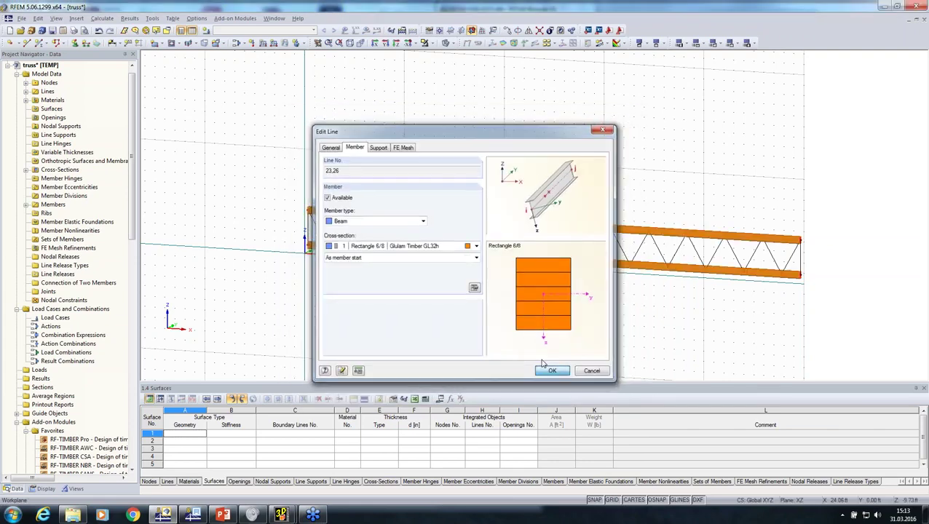
Create a set of continuous members from the truss's top chord
right_click(497, 227)
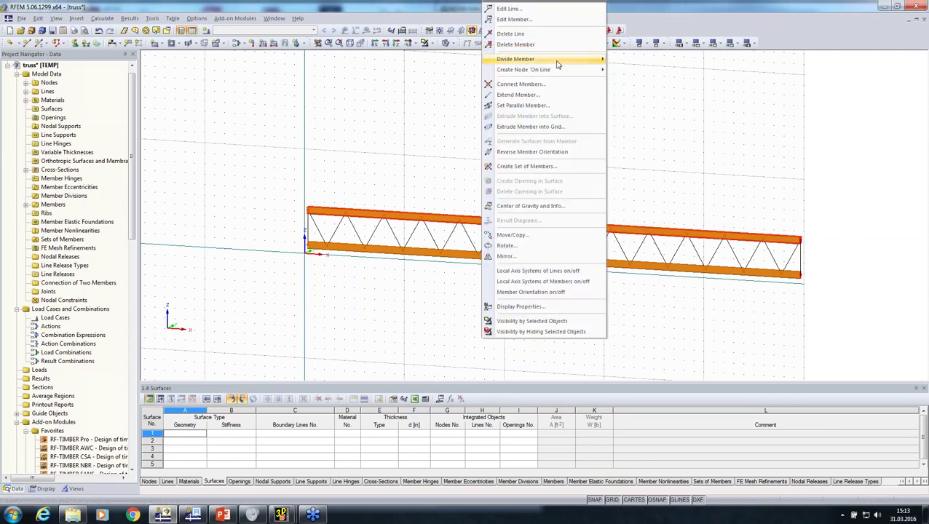
mouse_move(556, 64)
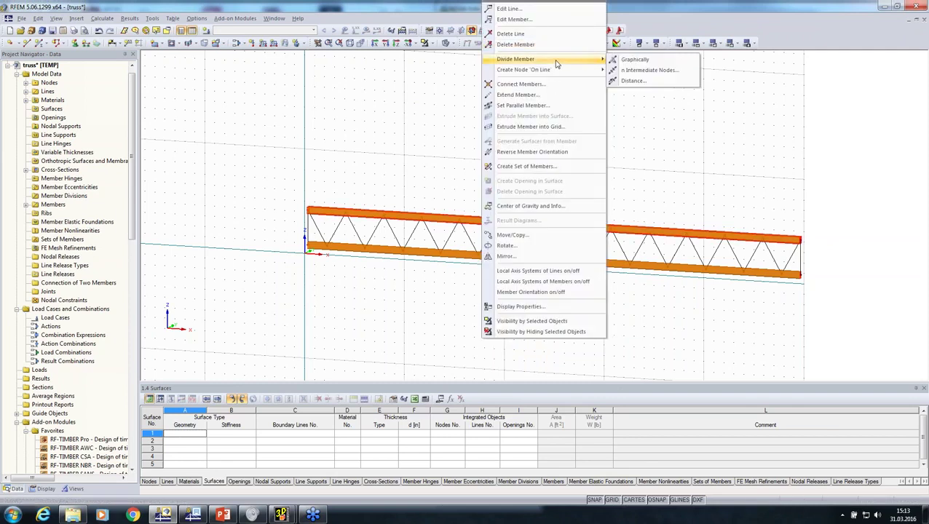
left_click(528, 166)
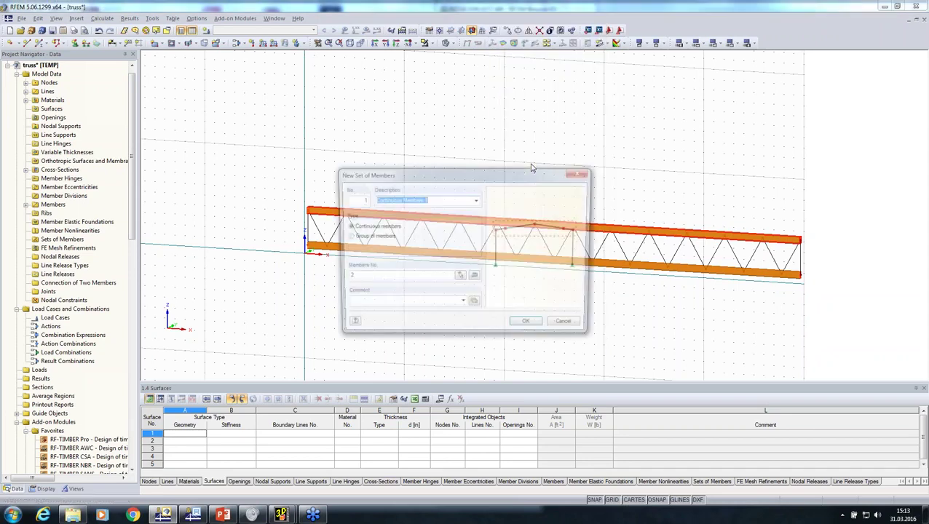
left_click(529, 326)
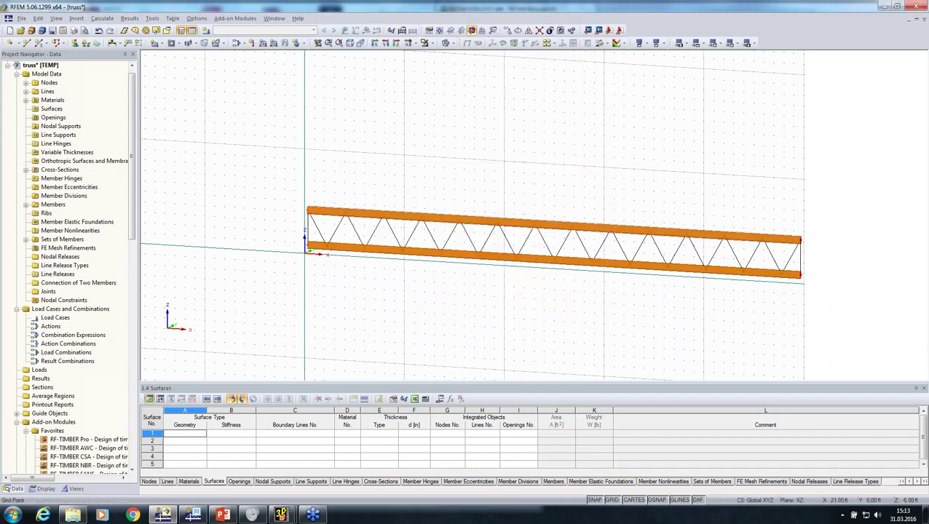
Connect the lines and members across the entire truss
middle_click_drag(499, 292, 467, 295)
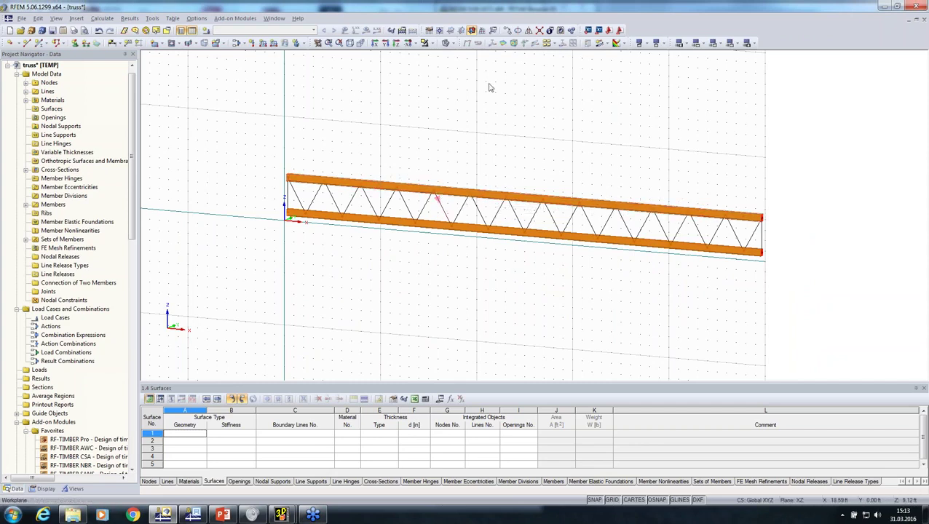
left_click(542, 30)
left_click_drag(249, 115, 882, 343)
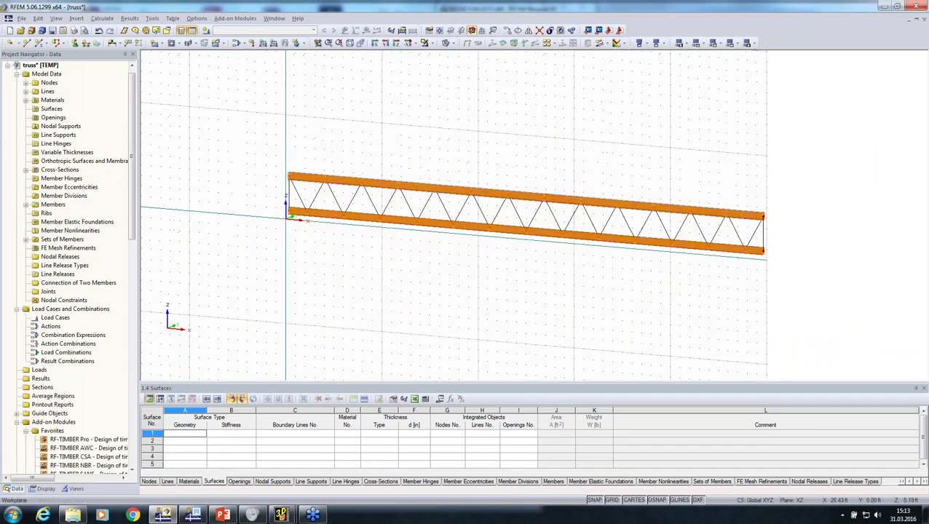
Make members available on all diagonal and end vertical lines and define a new Rectangle 5.5/5.5 cross-section for them
middle_click_drag(540, 295, 634, 315, "ctrl")
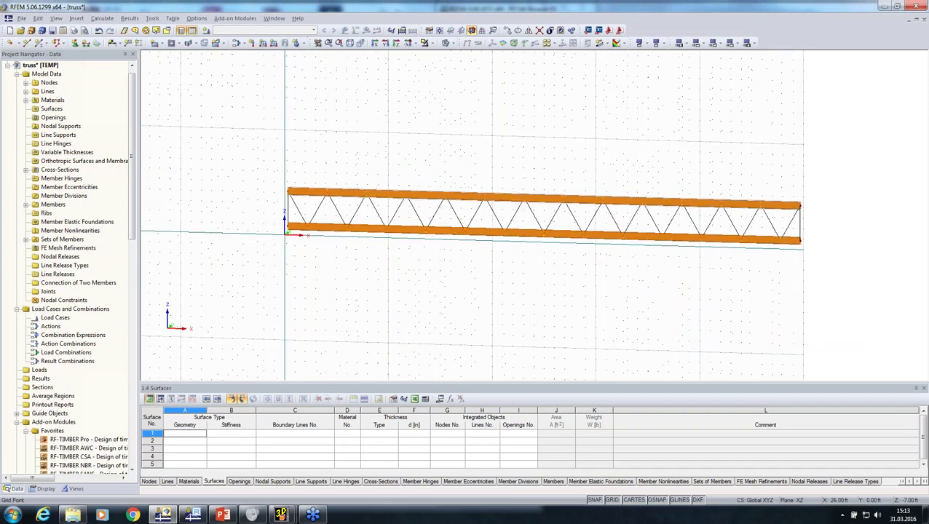
left_click(385, 44)
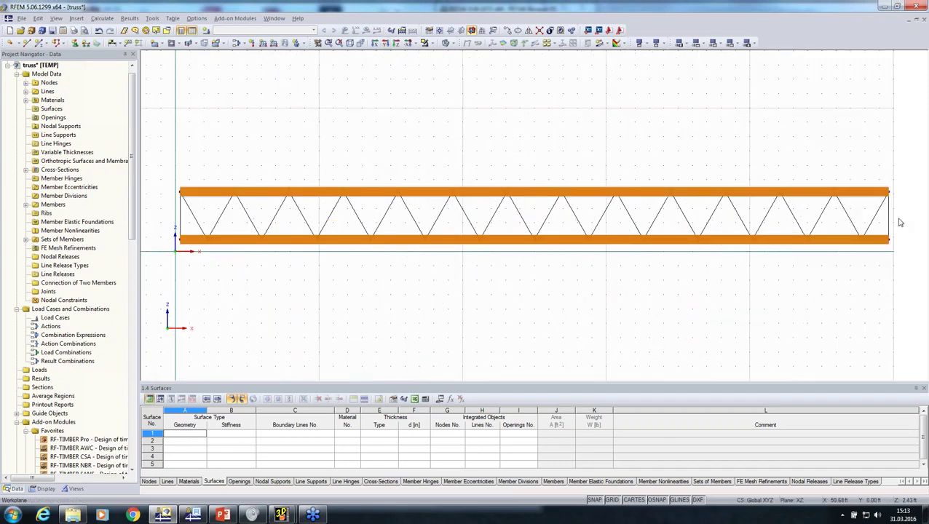
left_click_drag(900, 221, 169, 213)
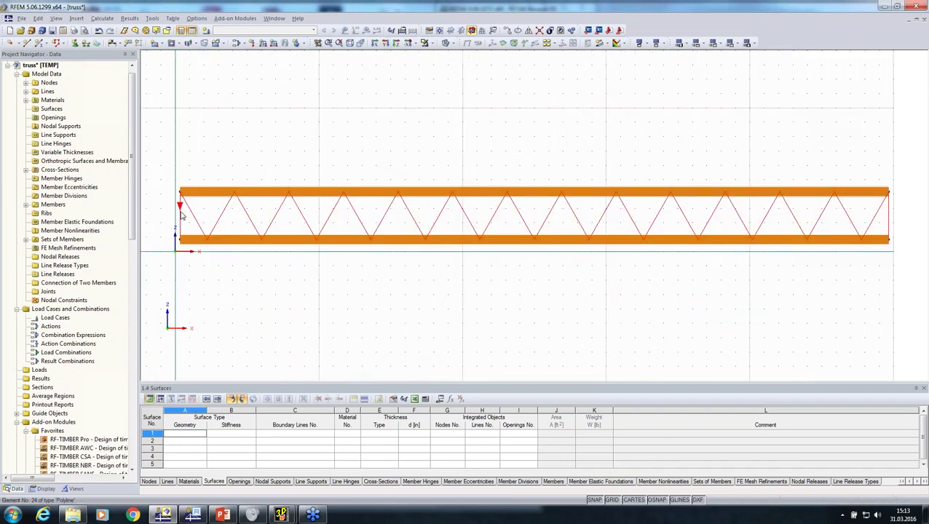
right_click(182, 216)
left_click(203, 220)
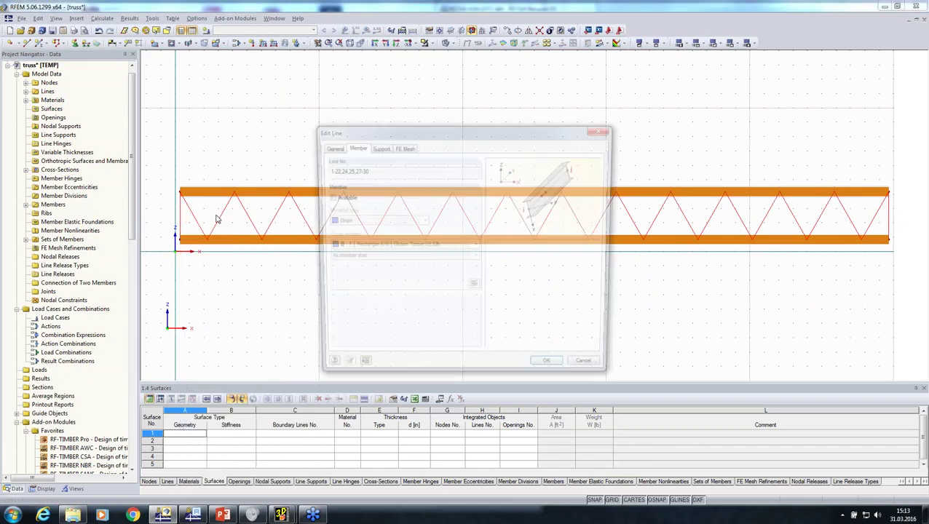
left_click(327, 197)
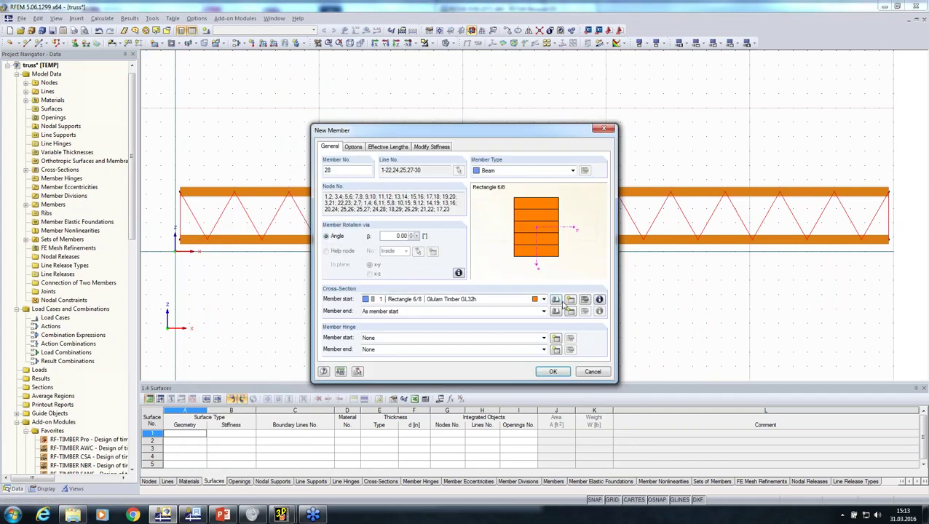
left_click(572, 300)
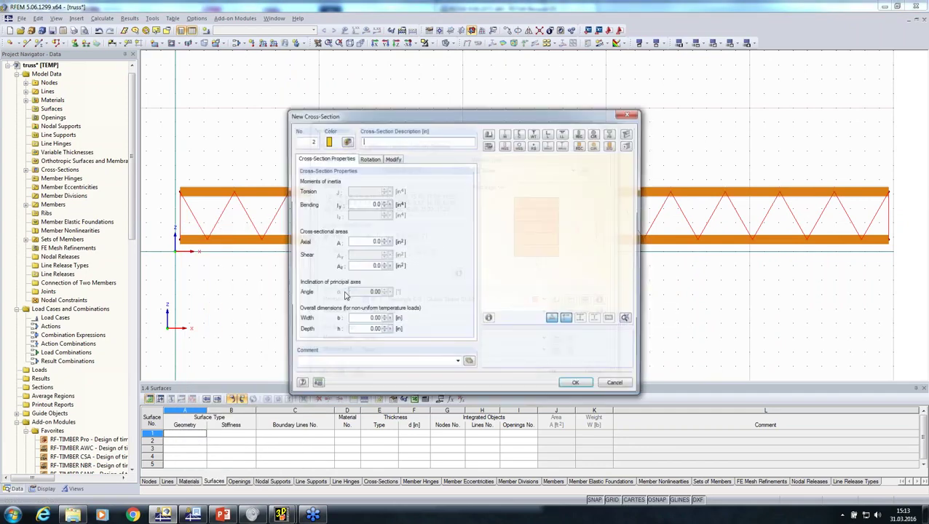
type("Rectangle 5.5")
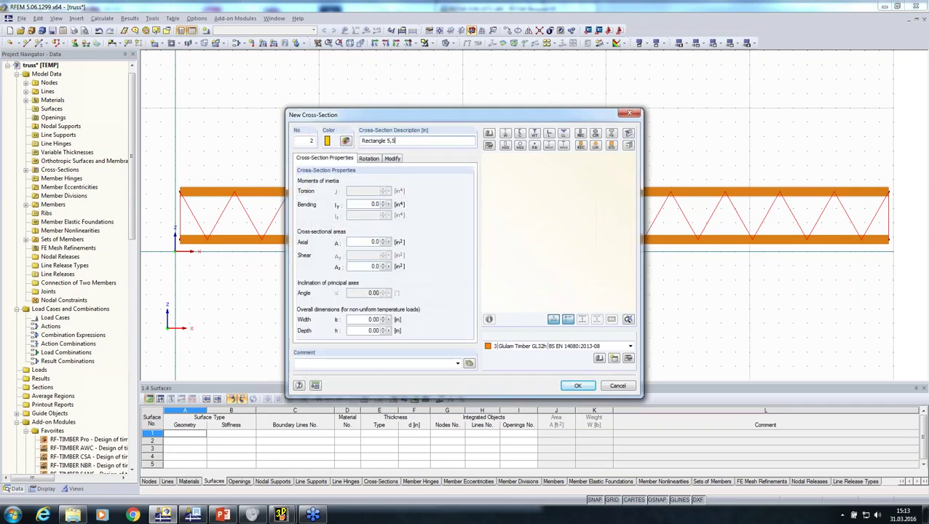
type("/5")
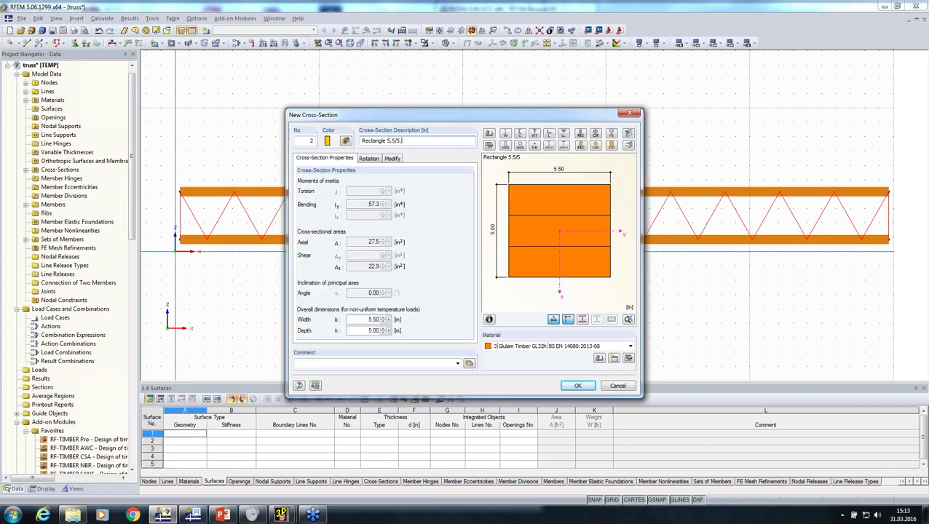
type(".5")
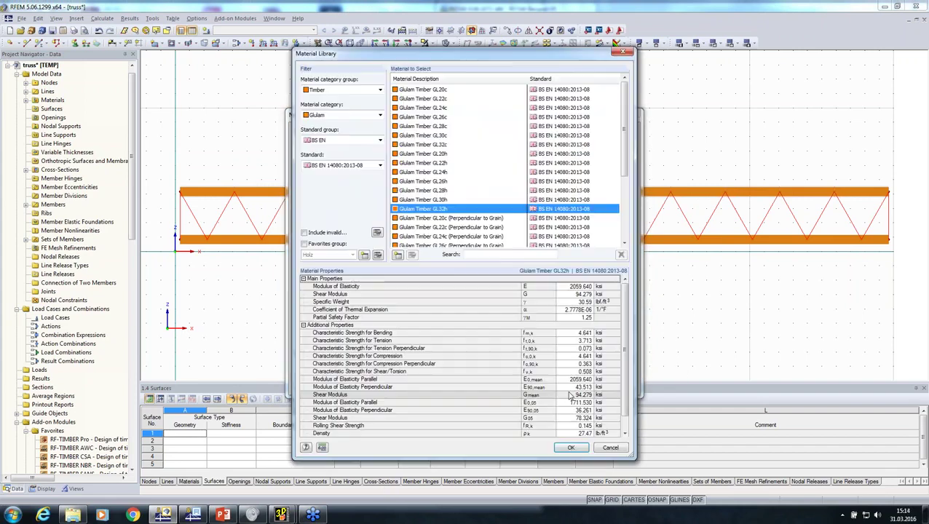
Give the diagonals' cross-section the material Glulam Timber GL28h (BS EN 14080:2013-08) from the Holz favorites
left_click(304, 244)
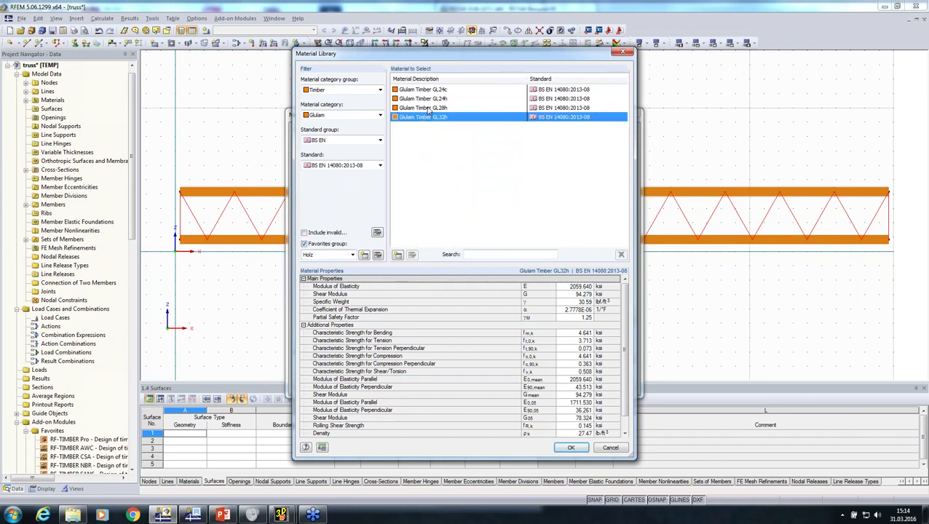
left_click(428, 108)
left_click(567, 447)
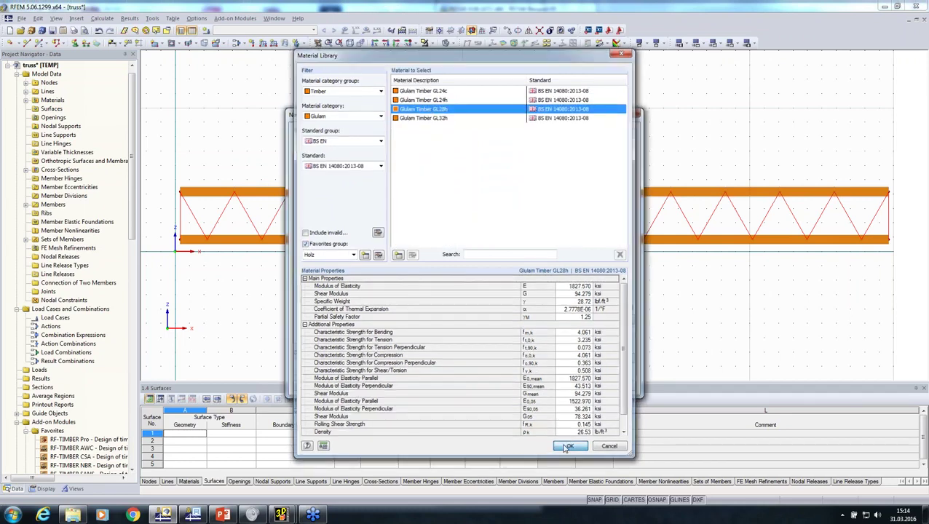
left_click(575, 384)
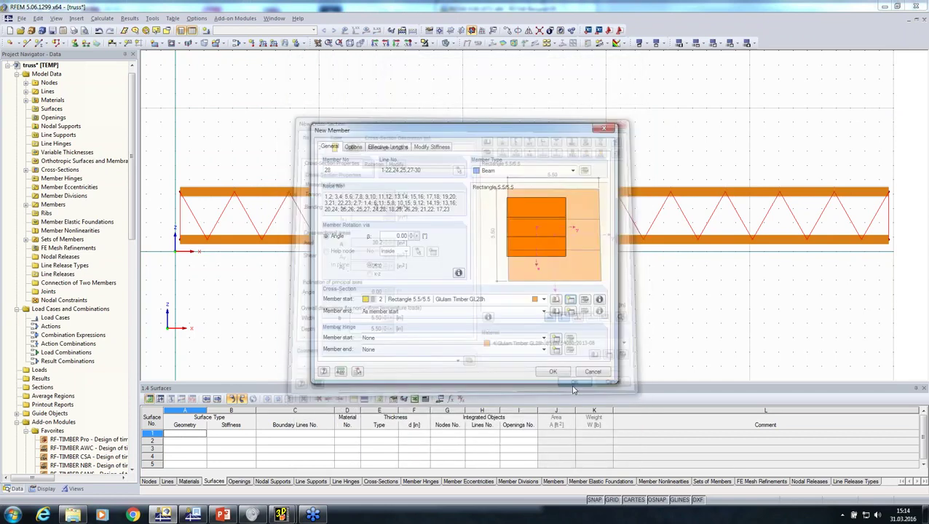
Set the member type of the diagonals and end verticals to Truss and create the members
left_click(530, 170)
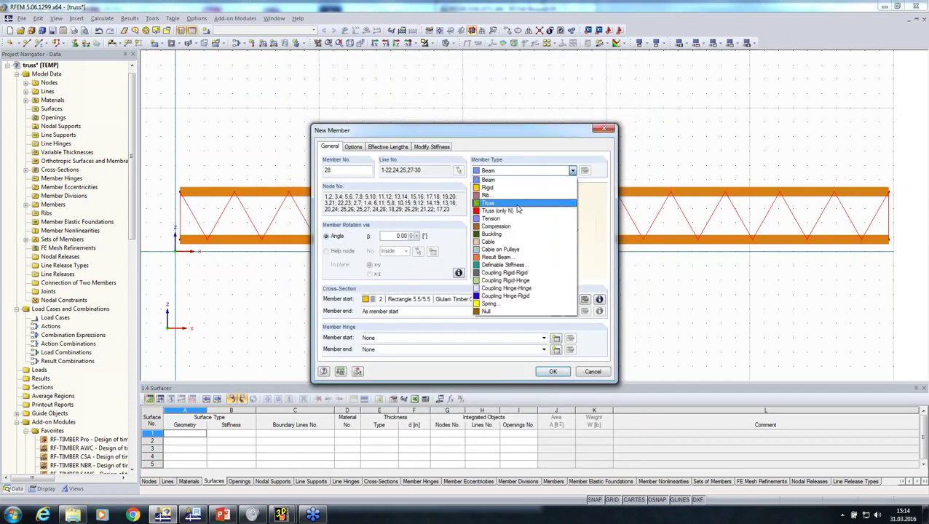
left_click(517, 209)
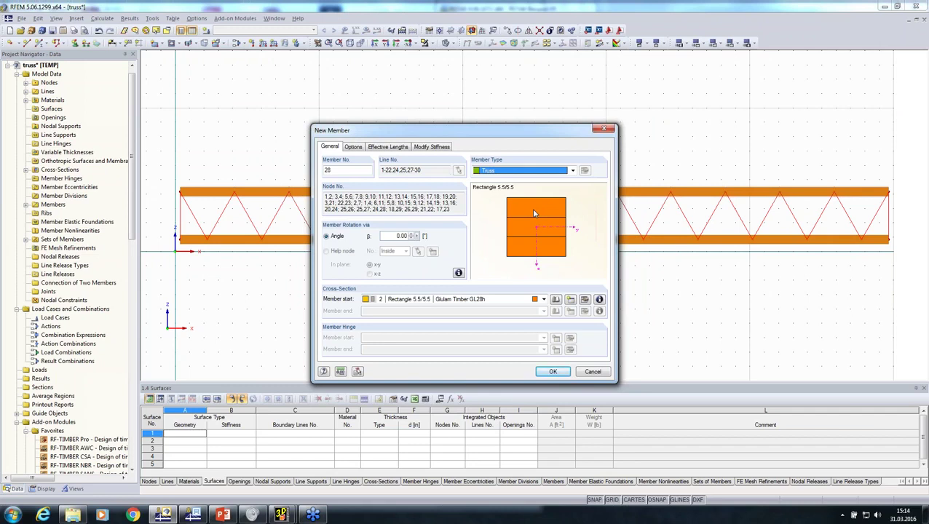
left_click(552, 372)
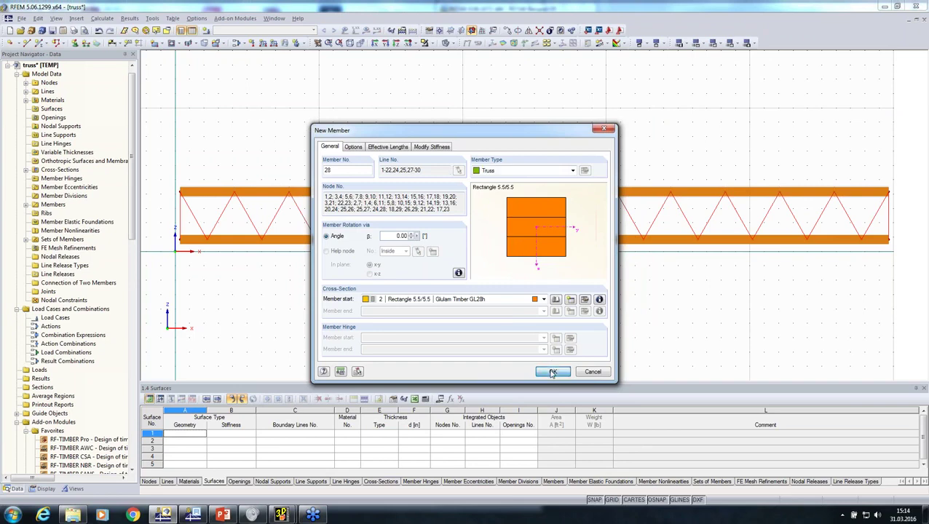
left_click(553, 372)
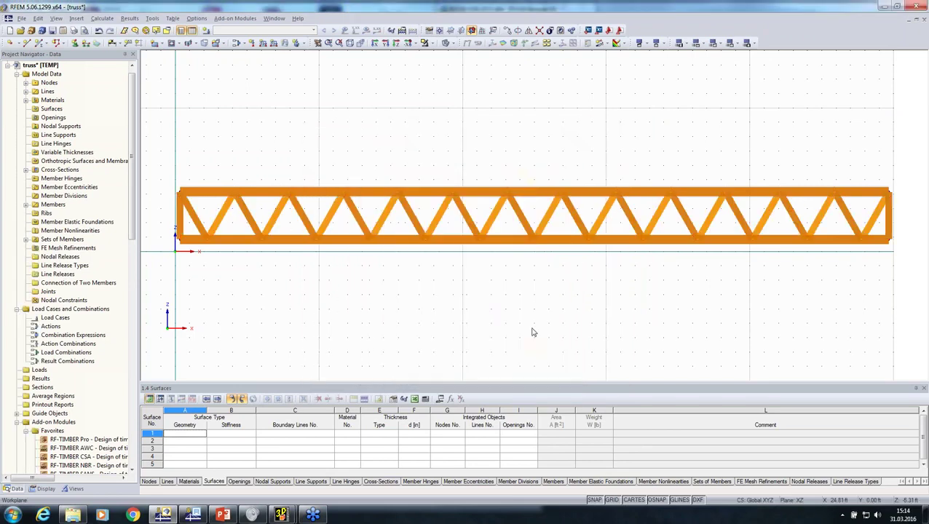
Place a hinged nodal support on the lower node at the truss's origin end
middle_click_drag(550, 298, 557, 276)
left_click(74, 43)
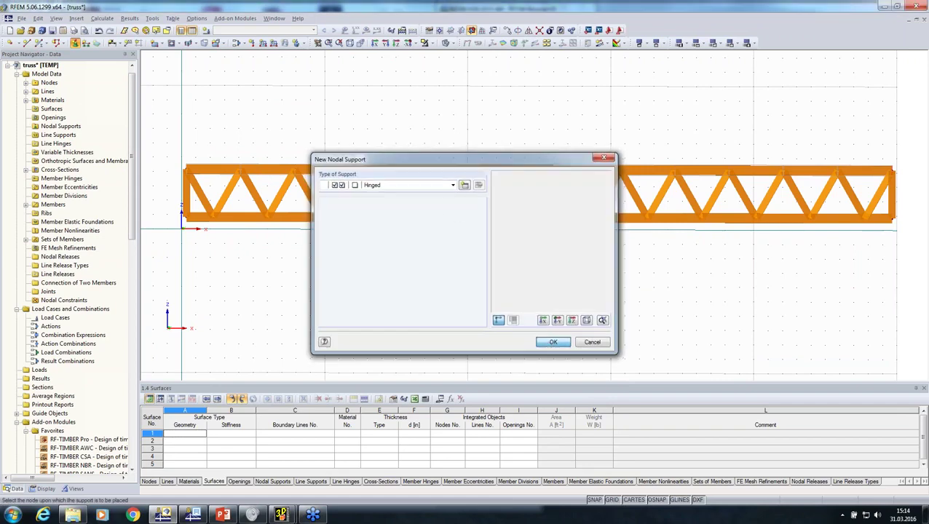
left_click(553, 342)
left_click(184, 220)
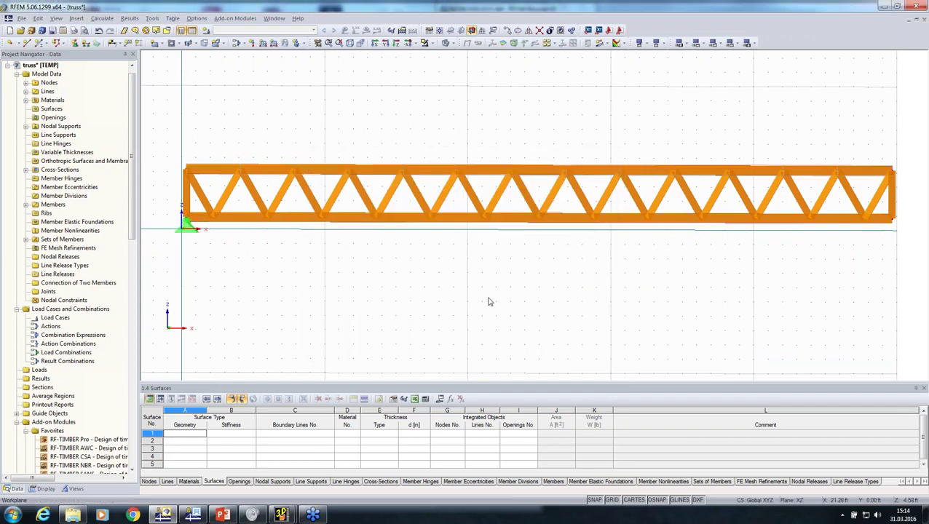
Define a new nodal support with displacement uX' released and place it on the lower node at the truss's opposite end
middle_click_drag(489, 293, 444, 273)
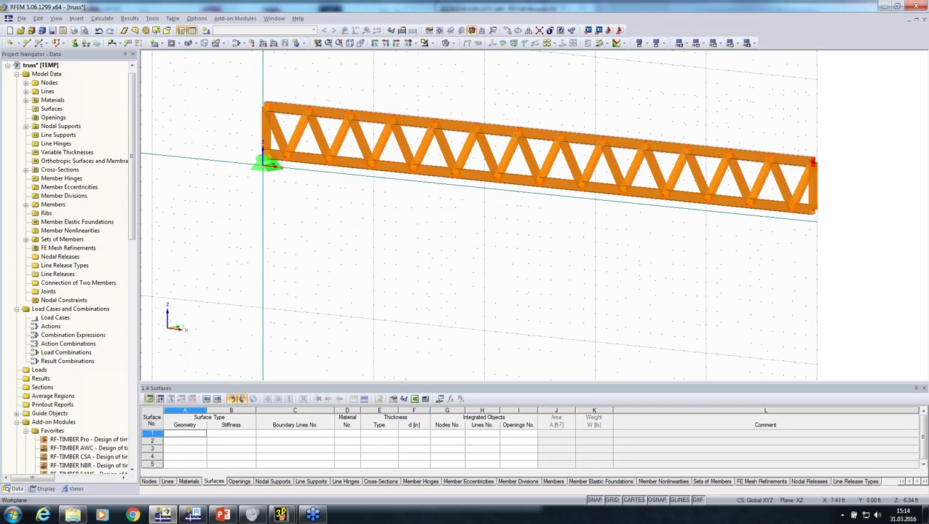
left_click(76, 43)
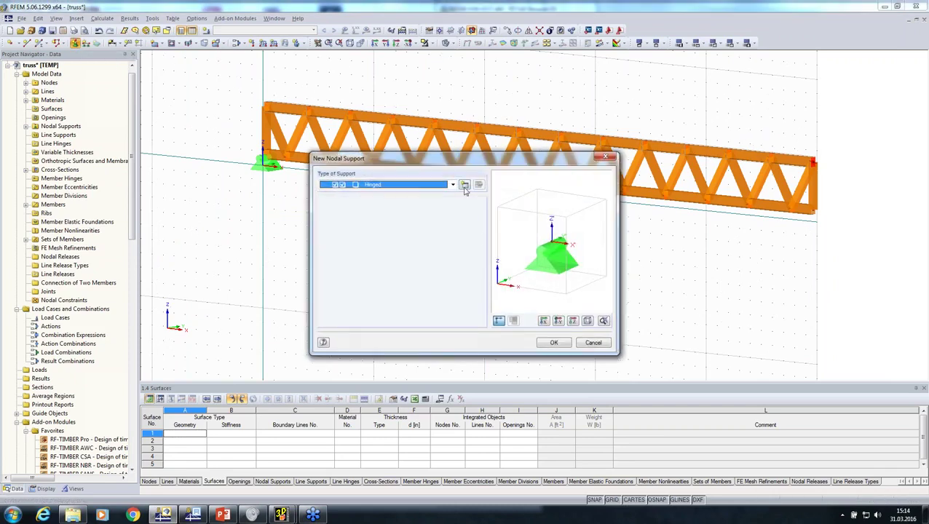
left_click(464, 186)
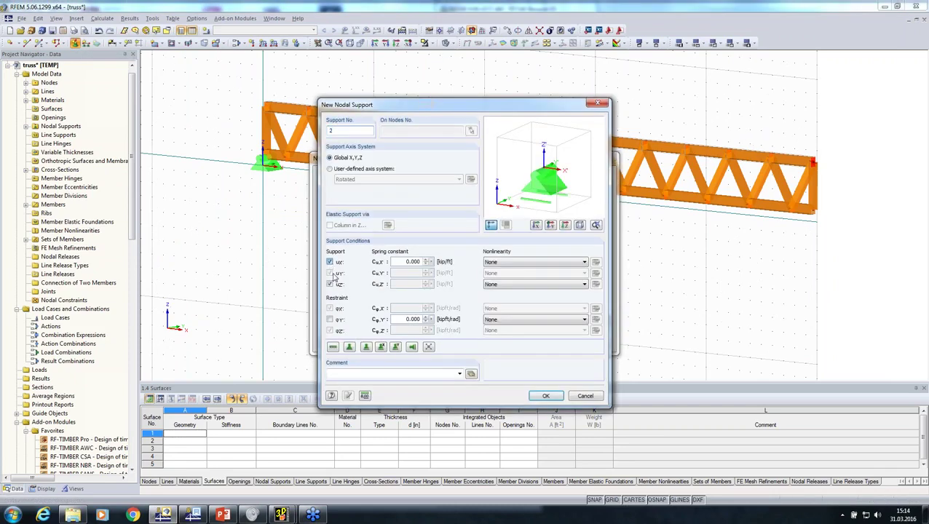
left_click(542, 396)
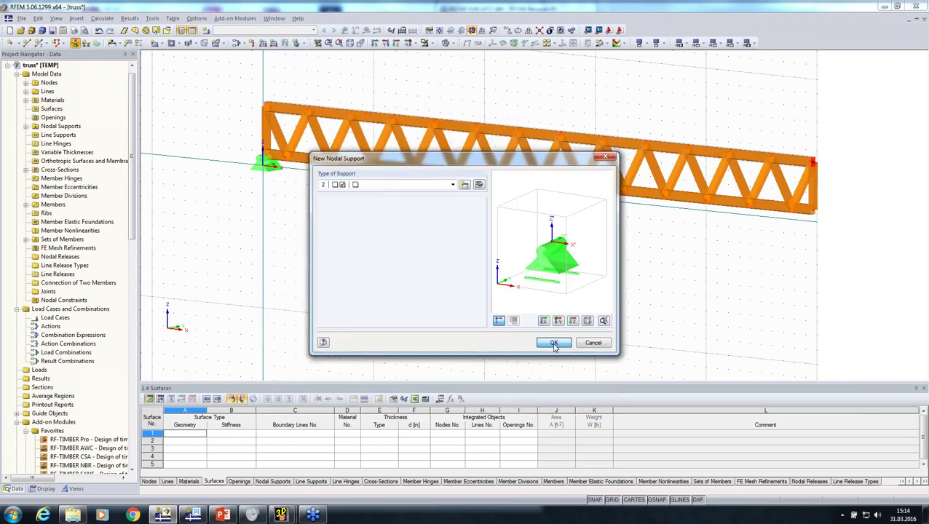
left_click(554, 343)
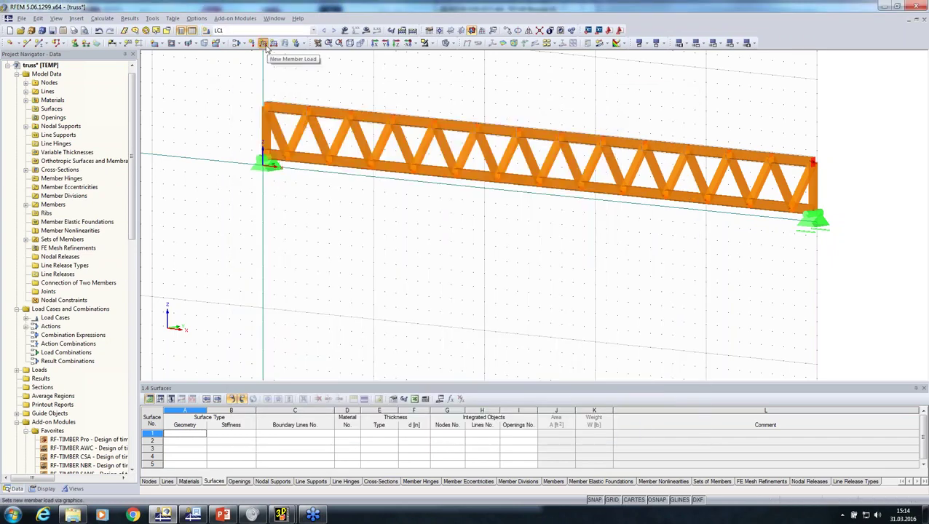
Apply a uniform member load of -0.1 kip/ft in global ZL to the top chord's set of members in LC1
left_click(264, 44)
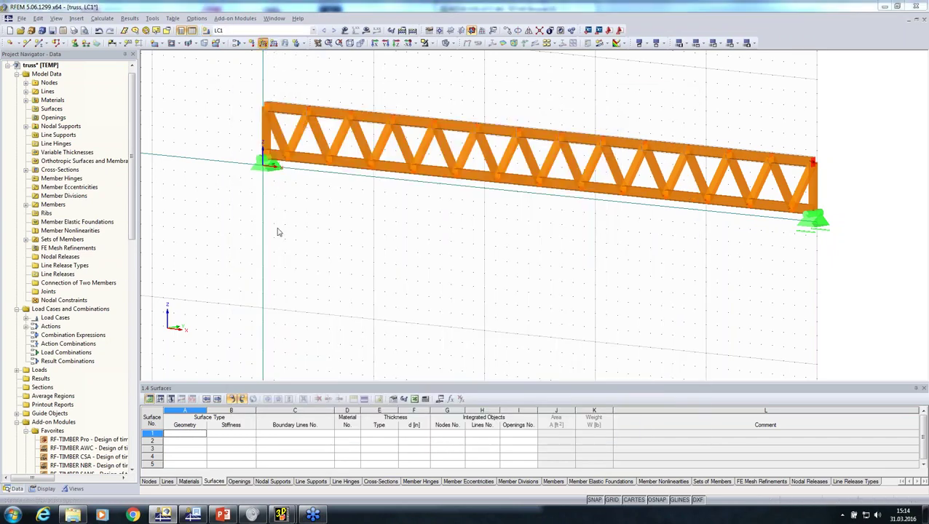
key("Tab")
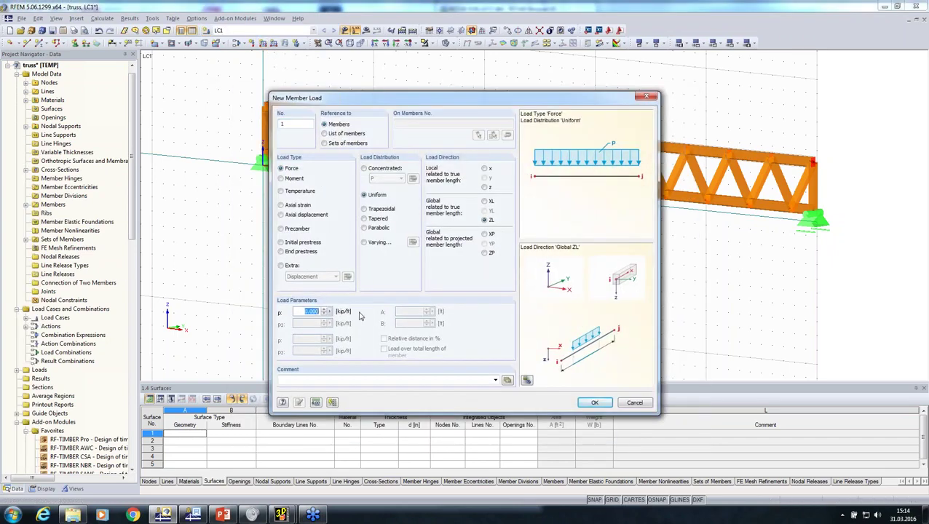
type("-0.1")
left_click(594, 405)
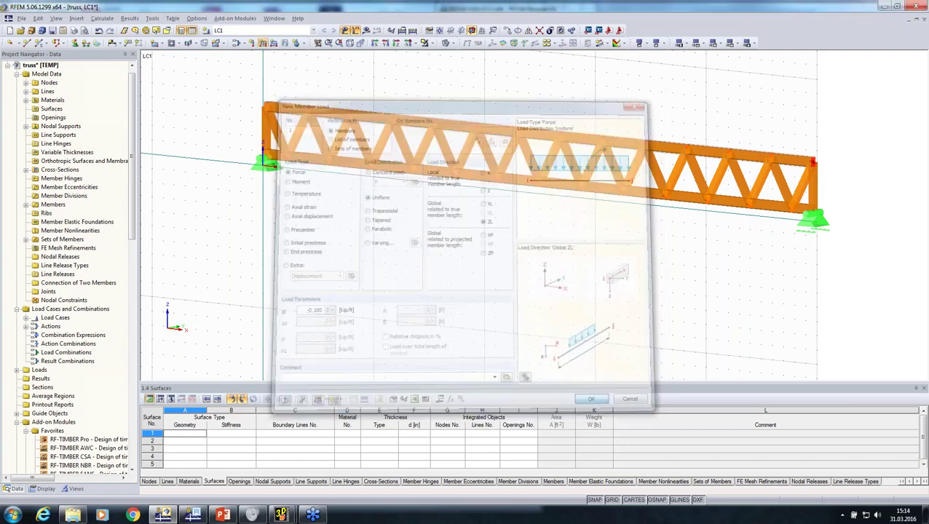
left_click(262, 43)
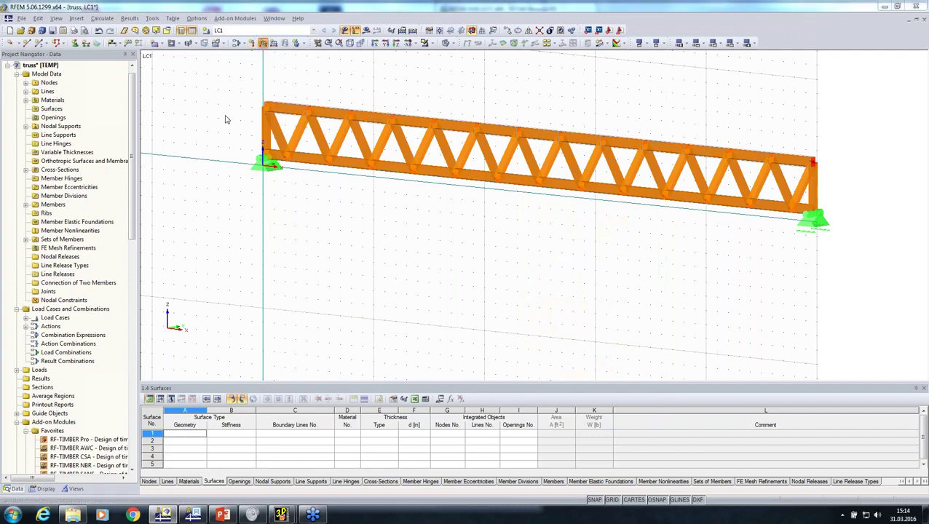
left_click(324, 143)
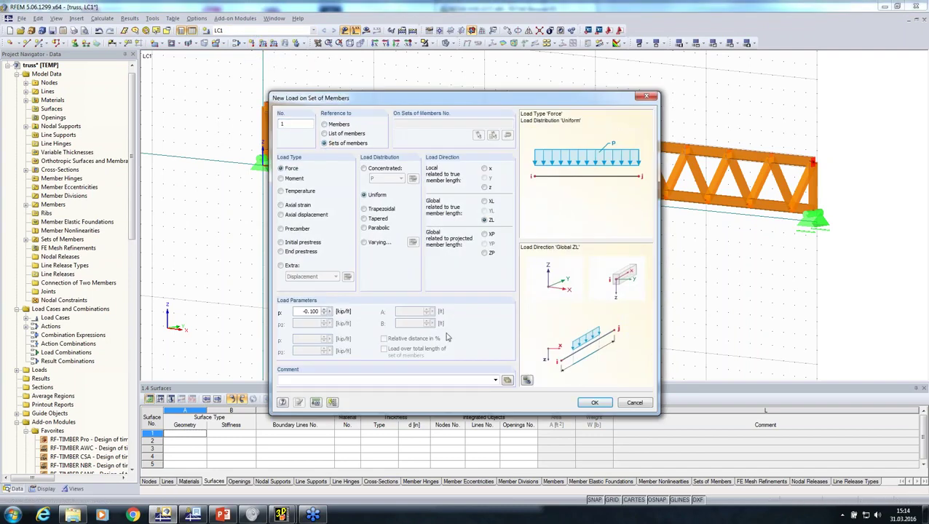
left_click(592, 402)
left_click(593, 401)
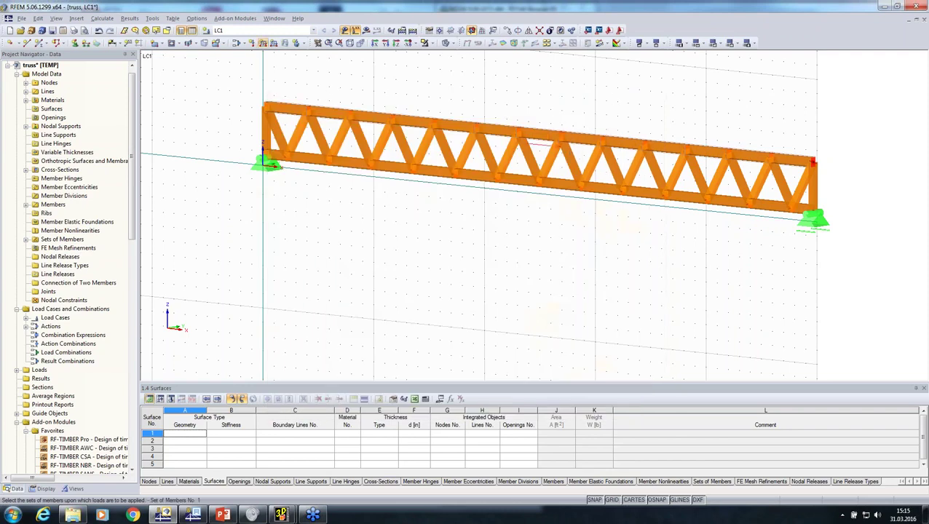
Create load case LC2 with the action category Snow (H ≤ 1000 m a.s.l.)
middle_click_drag(379, 294, 323, 346)
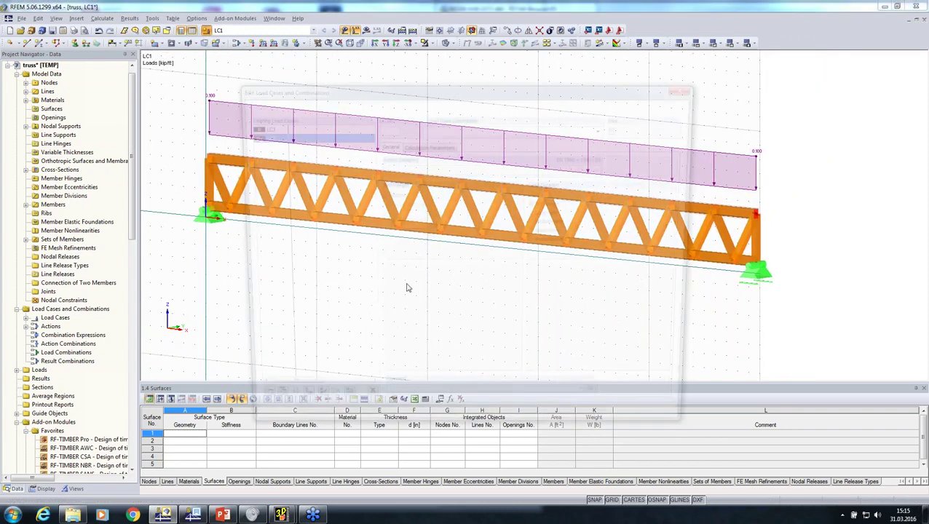
left_click(429, 170)
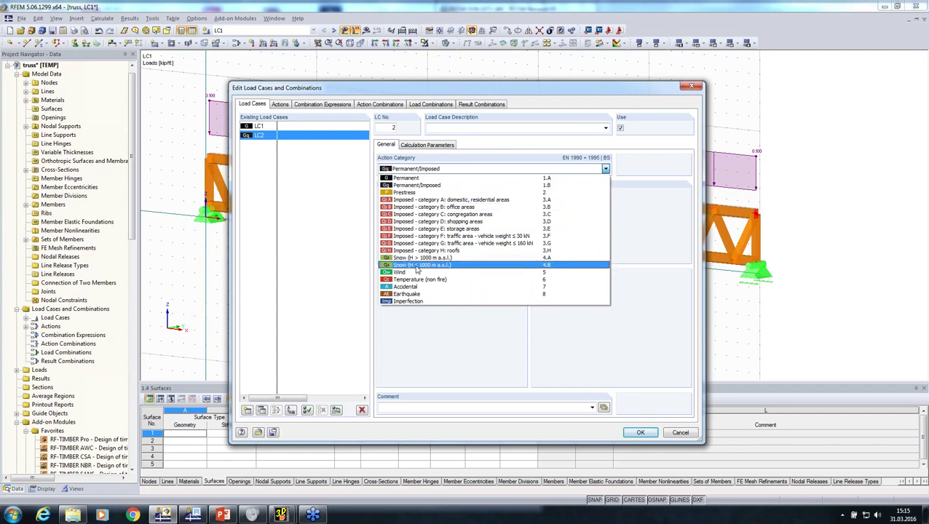
left_click(416, 265)
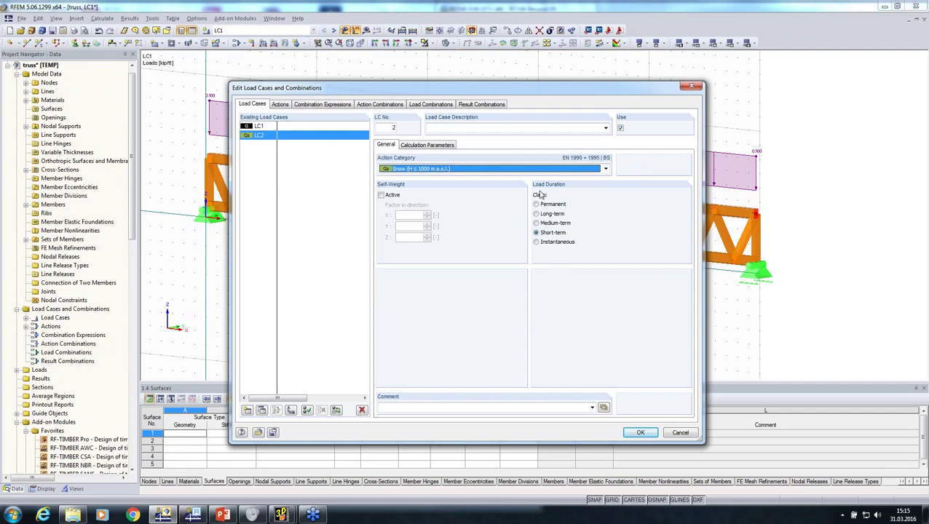
left_click(633, 431)
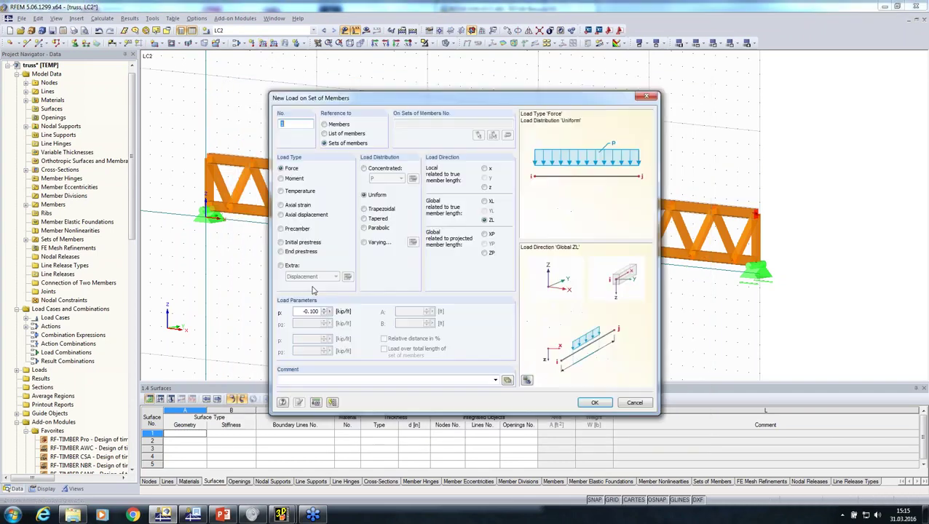
Apply a uniform load of -0.22 kip/ft in global ZL to the top chord's set of members in LC2
left_click_drag(301, 309, 373, 303)
type("6")
type("22")
left_click(594, 403)
left_click(483, 191)
right_click(452, 327)
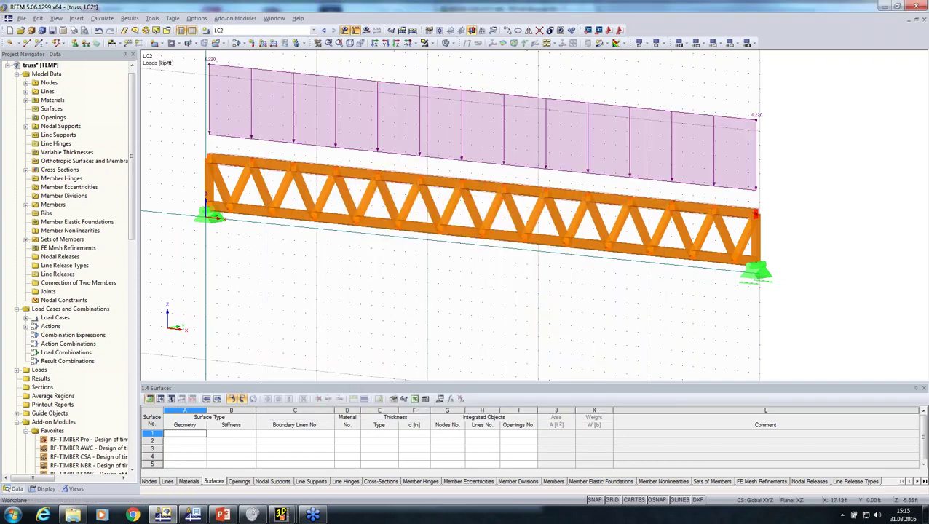
Add a combination expression with the design situation ULS (STR/GEO) - Permanent / transient - Eq. 6.10
middle_click_drag(401, 323, 604, 347)
scroll(391, 333, "down", 1)
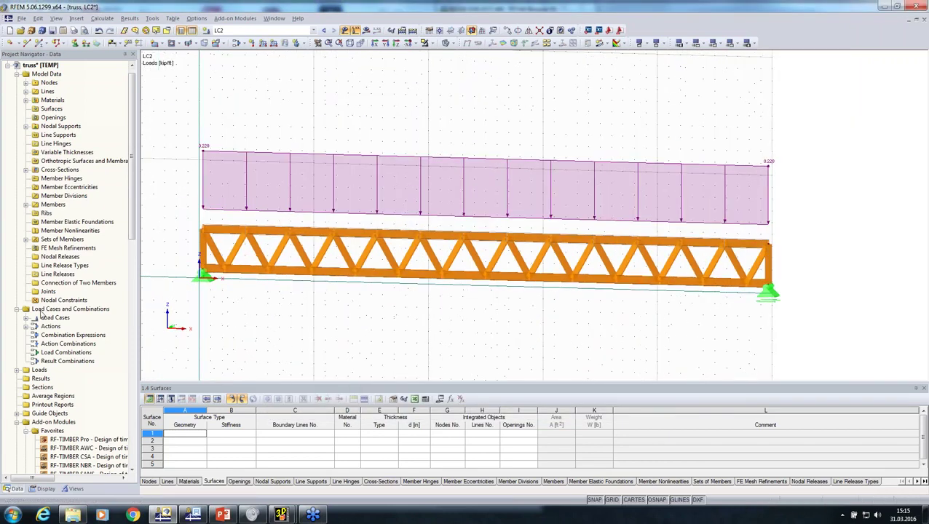
right_click(42, 311)
left_click(72, 315)
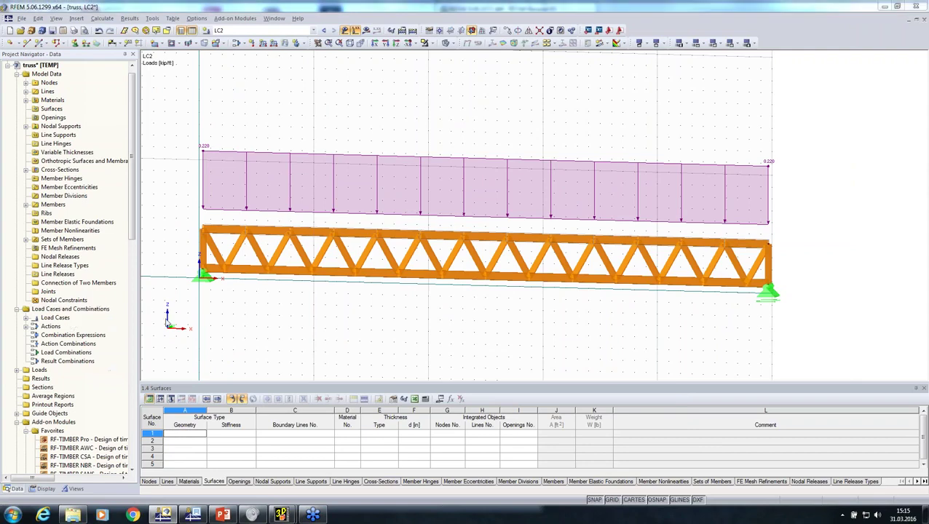
left_click(322, 104)
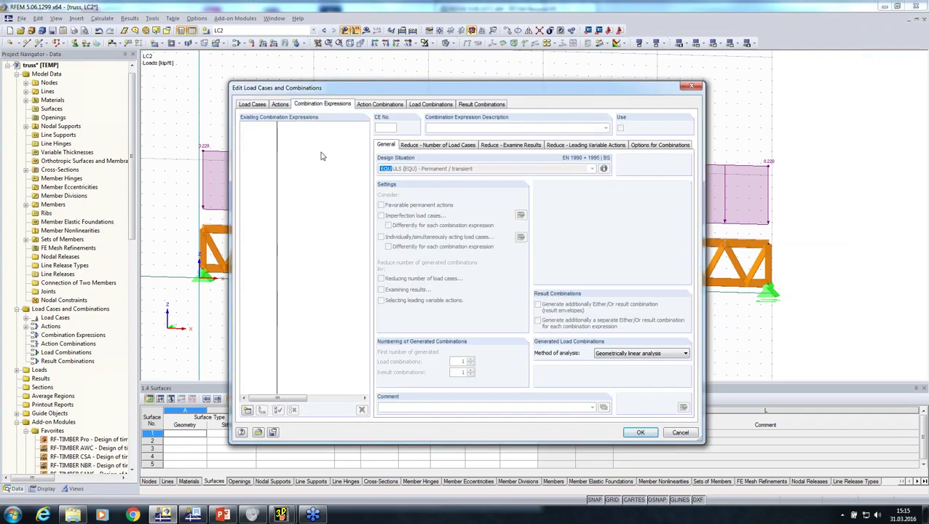
left_click(247, 411)
left_click(435, 169)
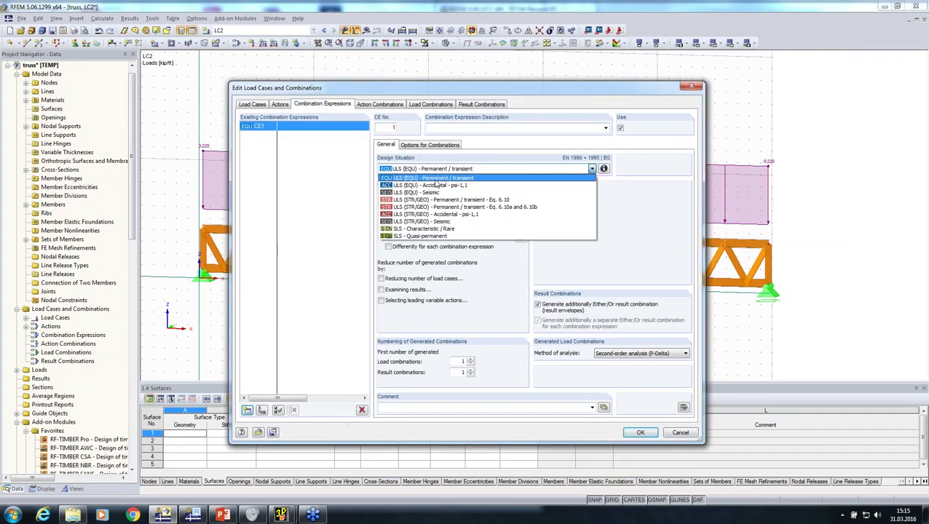
left_click(434, 200)
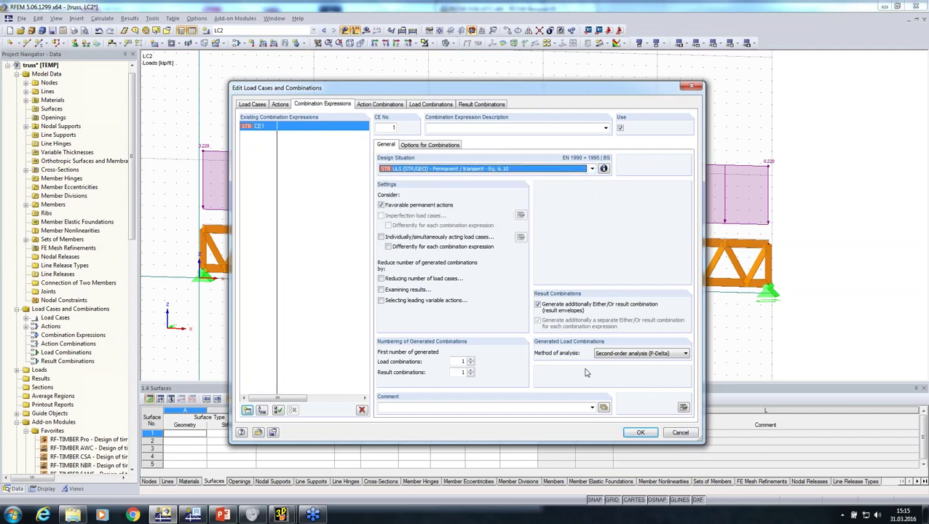
Set the method of analysis to Geometrically linear analysis and generate the load combinations
left_click(628, 355)
left_click(618, 363)
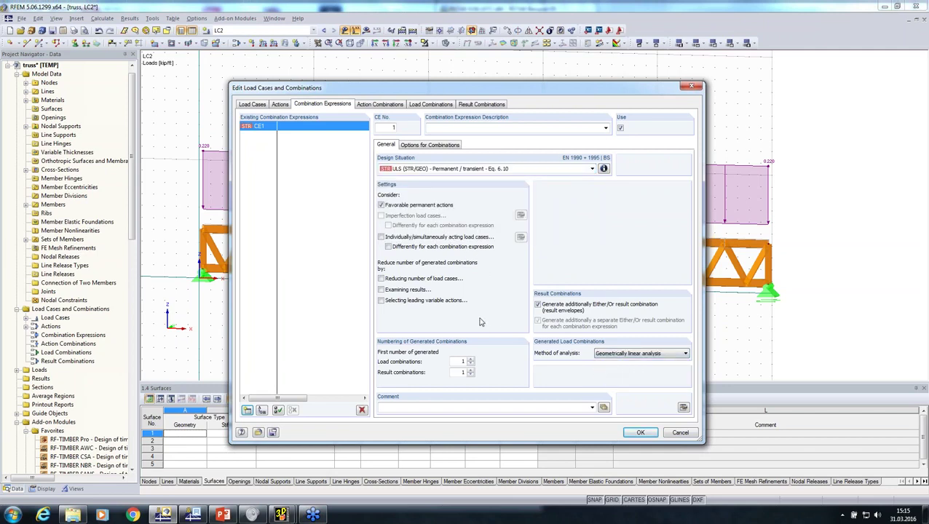
left_click(430, 104)
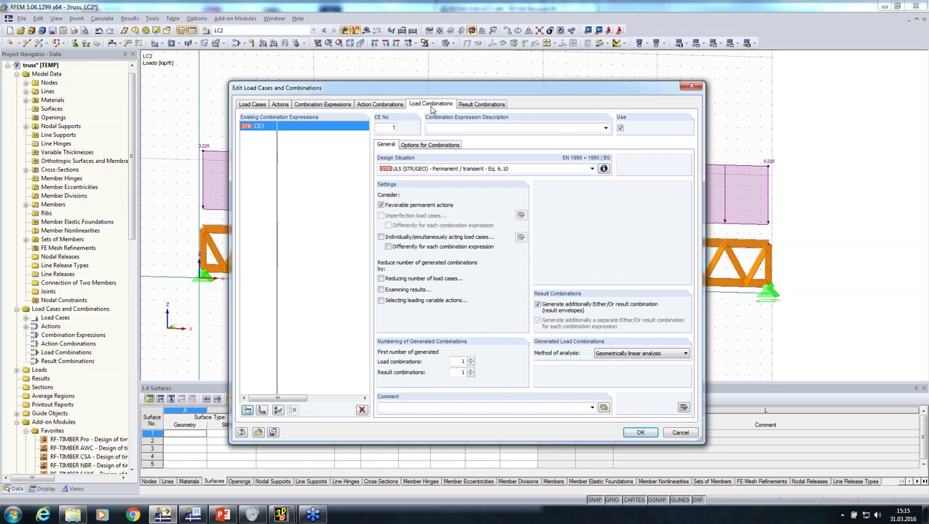
left_click(638, 432)
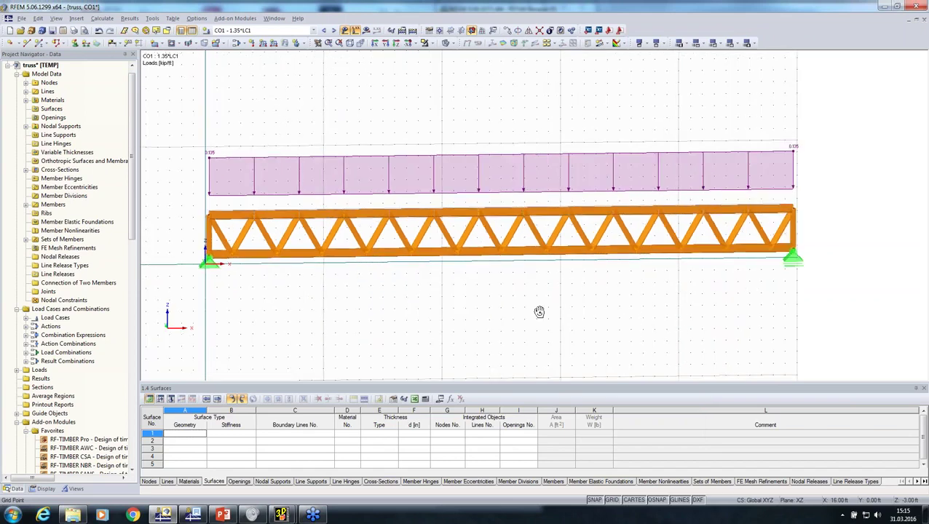
Open the RF-TIMBER Pro module, check the available national annexes, and select result combination RC1 for the ultimate limit state design
middle_click_drag(539, 311, 502, 313, "ctrl")
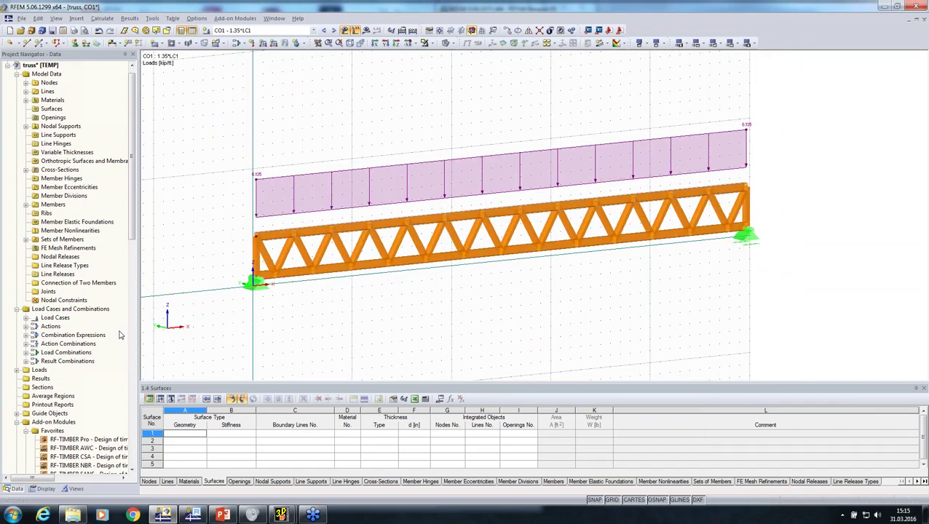
scroll(120, 335, "down", 4)
scroll(111, 333, "down", 2)
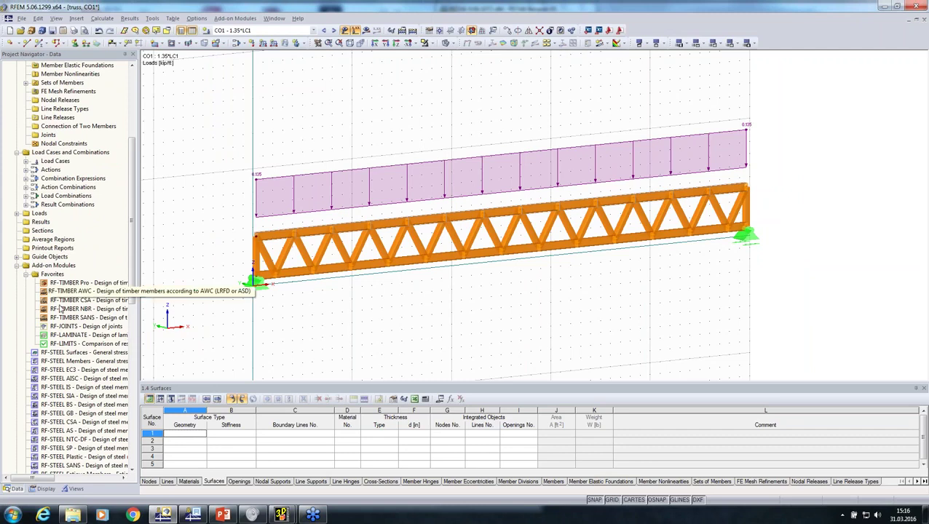
middle_click_drag(425, 315, 248, 324)
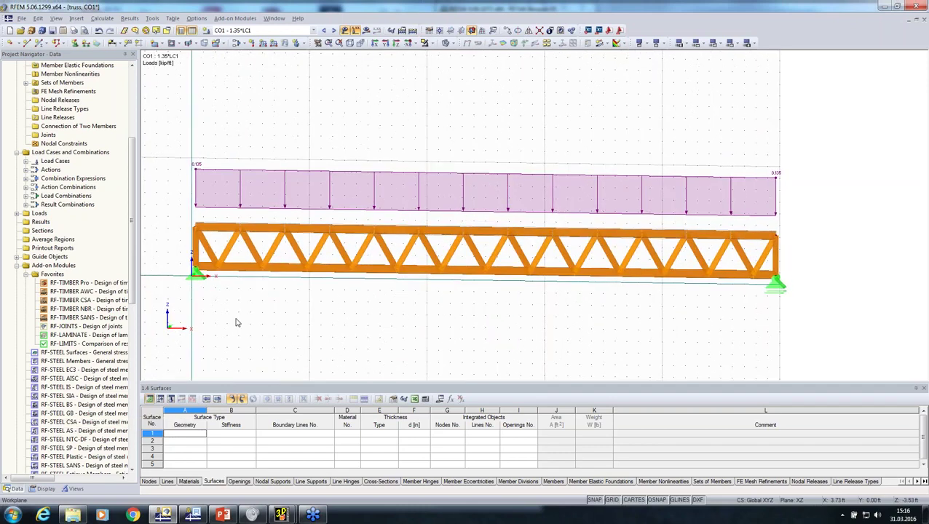
double_click(73, 283)
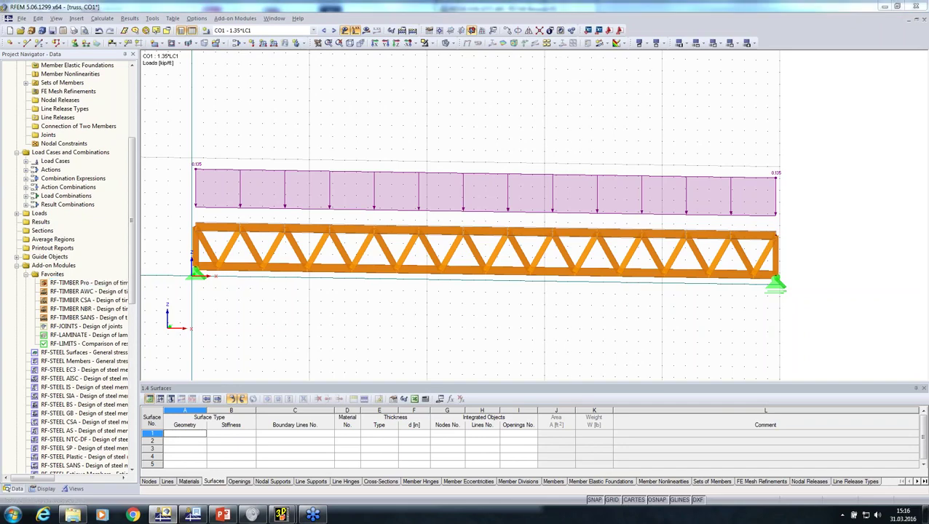
left_click(575, 131)
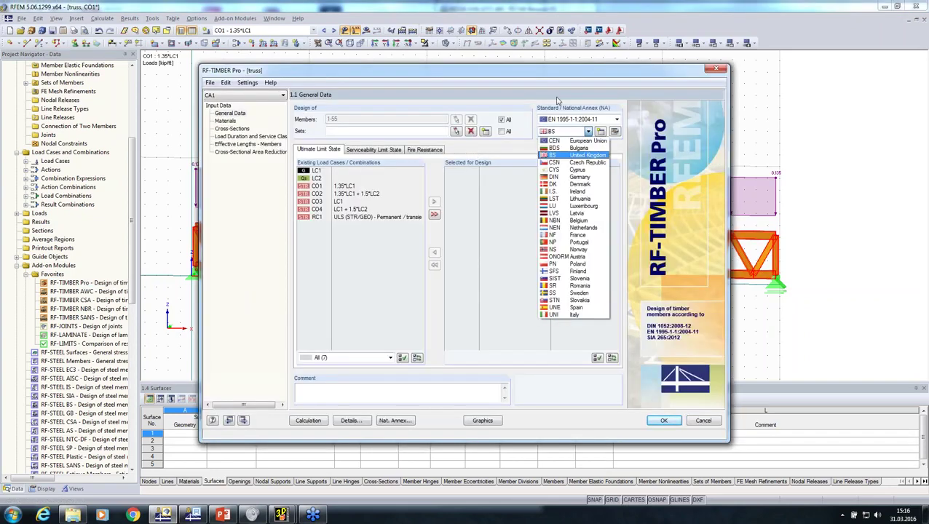
left_click(554, 94)
left_click(337, 217)
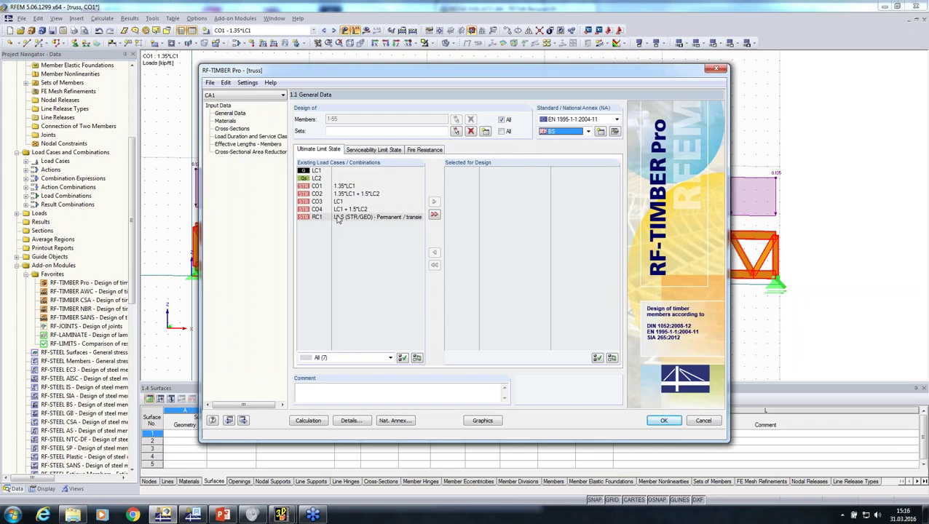
double_click(337, 217)
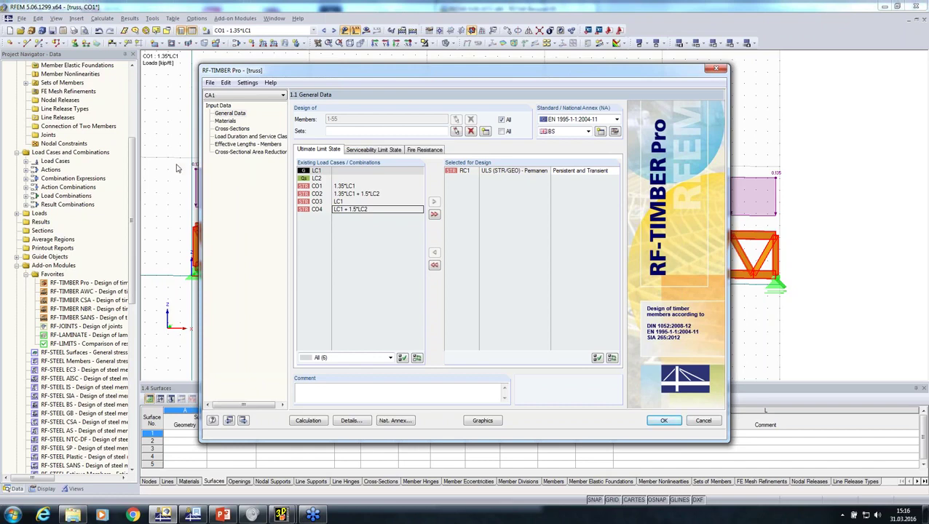
Disable buckling about axis z and lateral-torsional buckling in the effective lengths, applying the input to all members
left_click(236, 145)
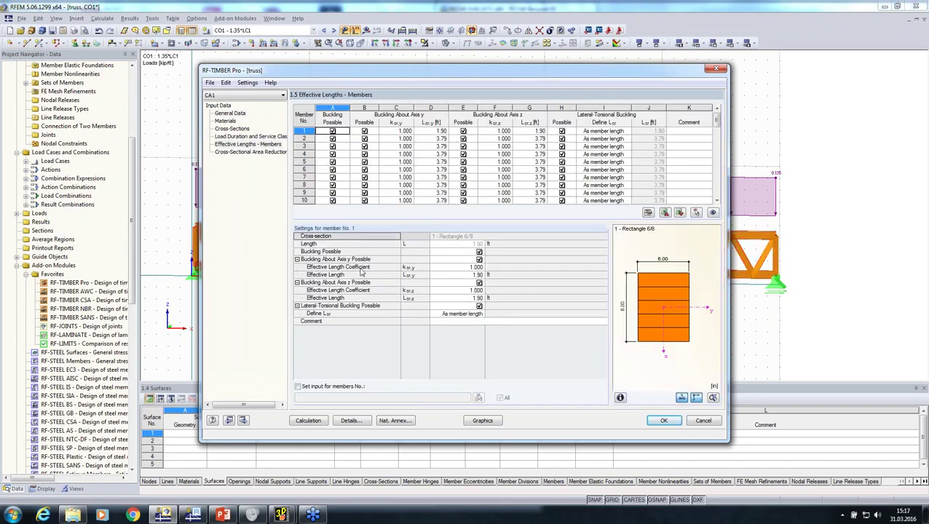
left_click(297, 386)
left_click(479, 306)
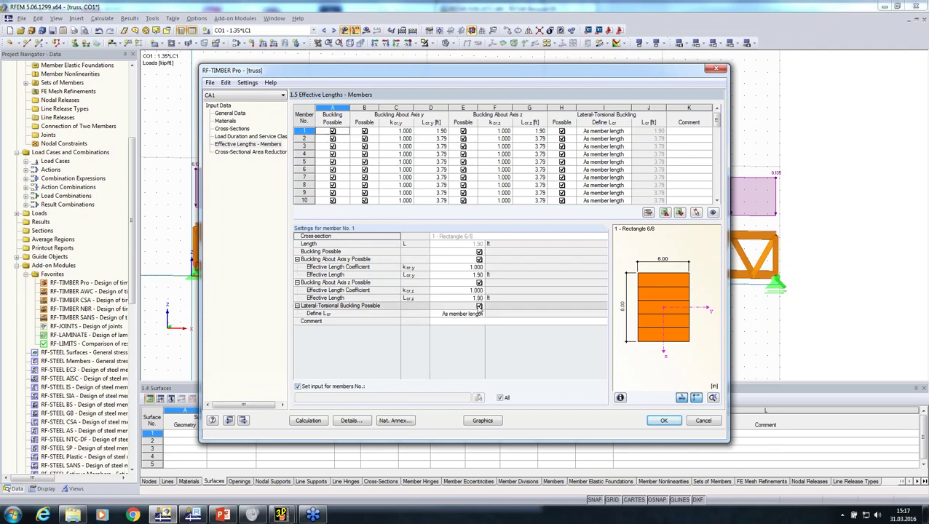
left_click(479, 282)
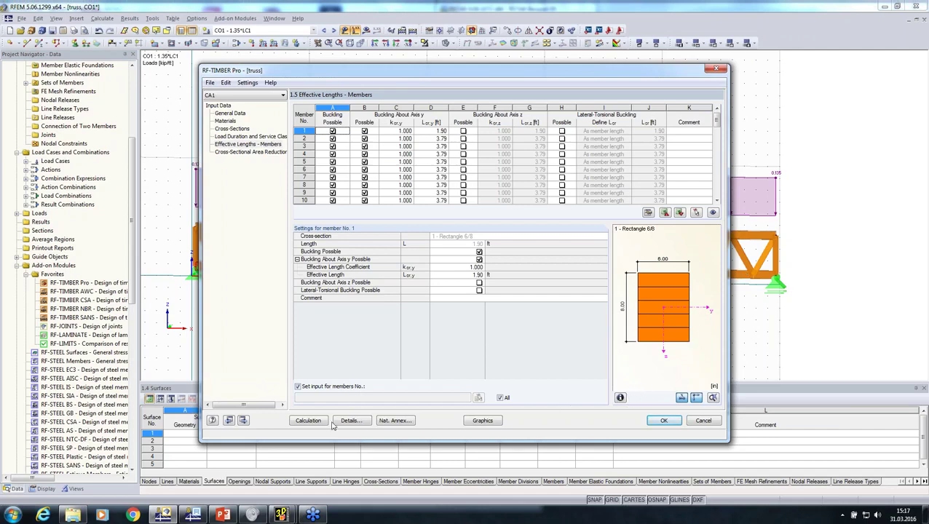
Run the RF-TIMBER Pro calculation, review the design by load case, and return to the model
left_click(308, 421)
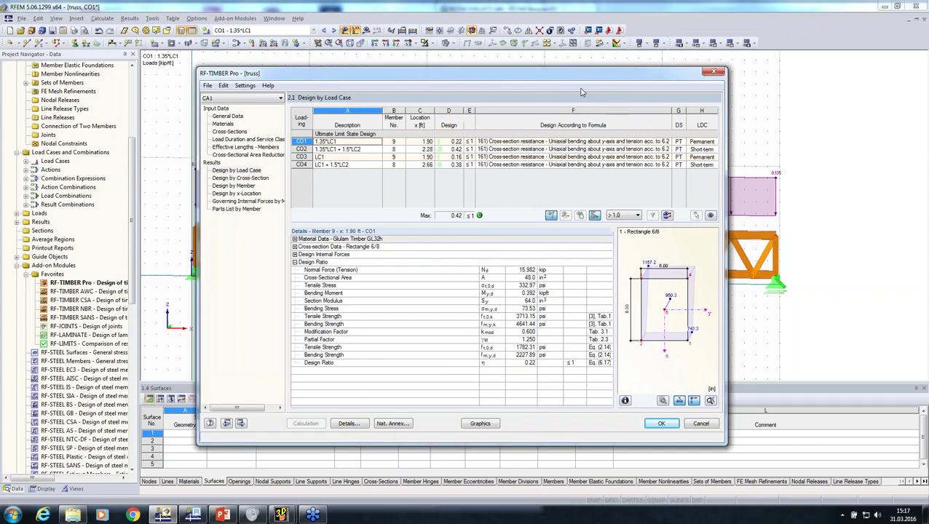
left_click_drag(589, 77, 674, 69)
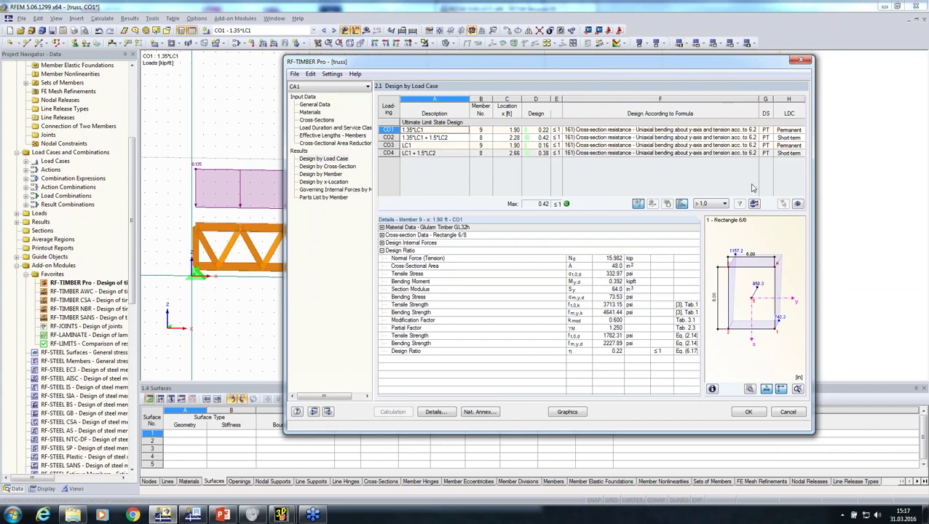
left_click(748, 412)
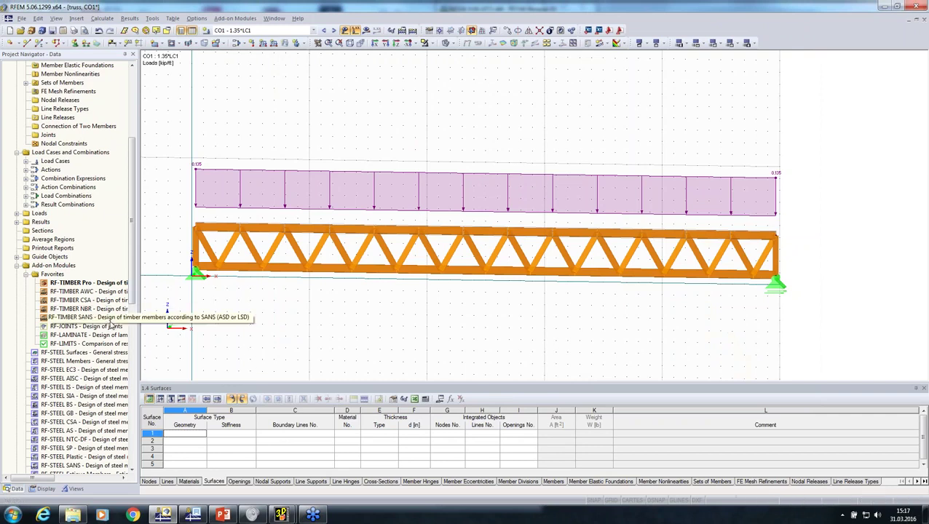
Open the RF-JOINTS module, look at its general data, and close it again
double_click(67, 329)
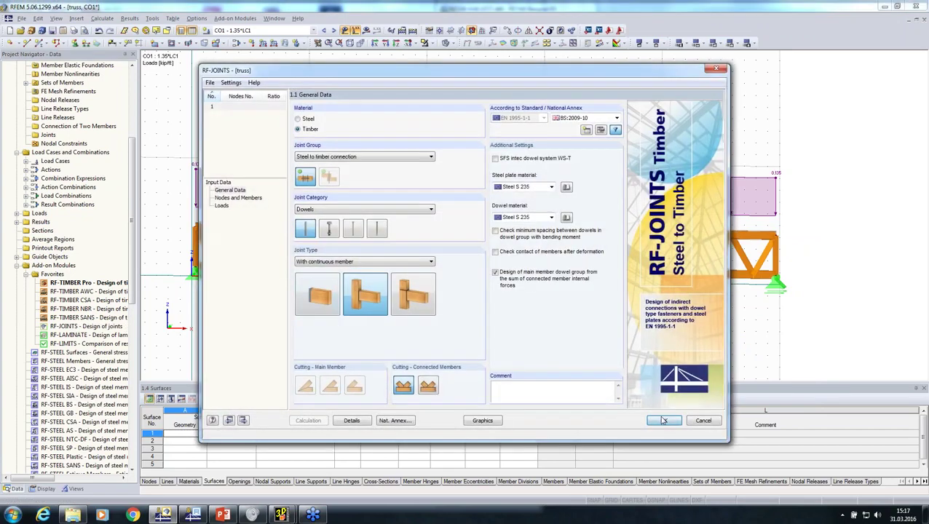
left_click(663, 421)
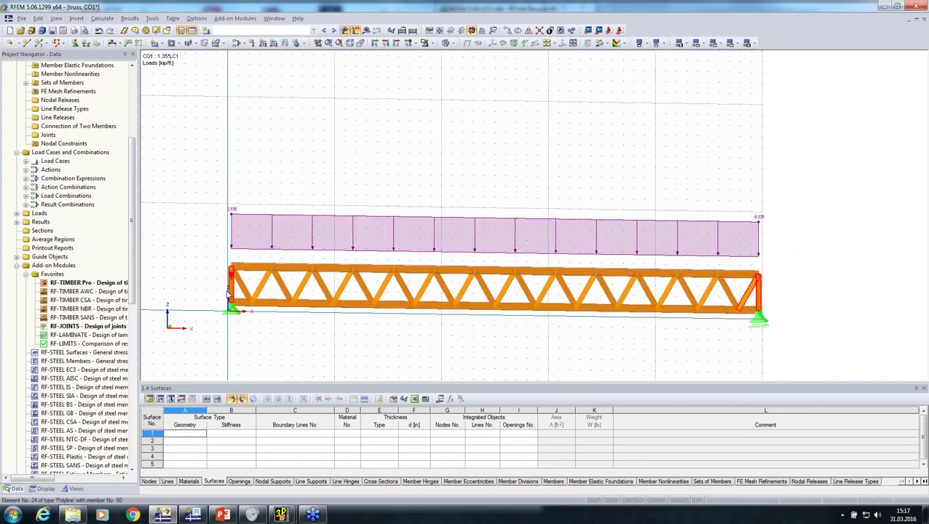
Edit the vertical and outermost diagonal members at both truss ends together and change their member type to Beam
scroll(229, 295, "up", 3)
left_click_drag(292, 275, 227, 260)
right_click(246, 265)
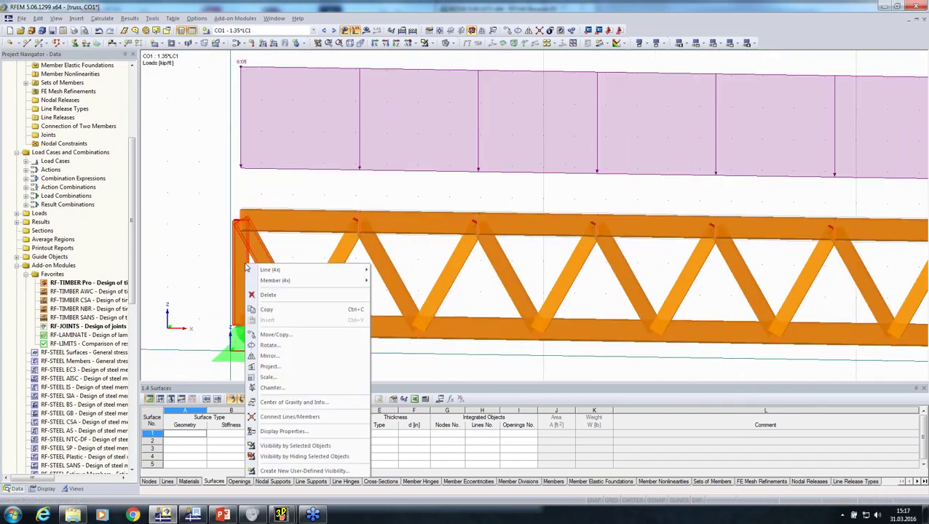
mouse_move(324, 270)
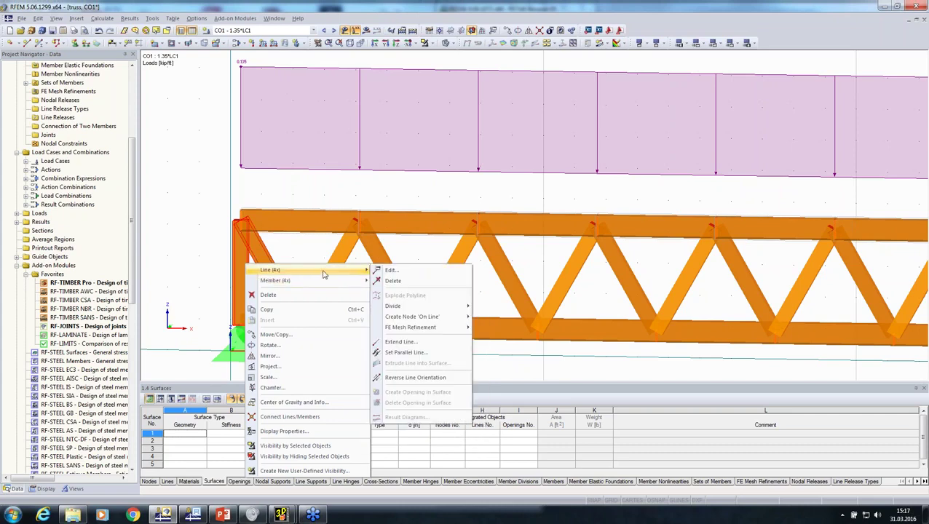
left_click(391, 270)
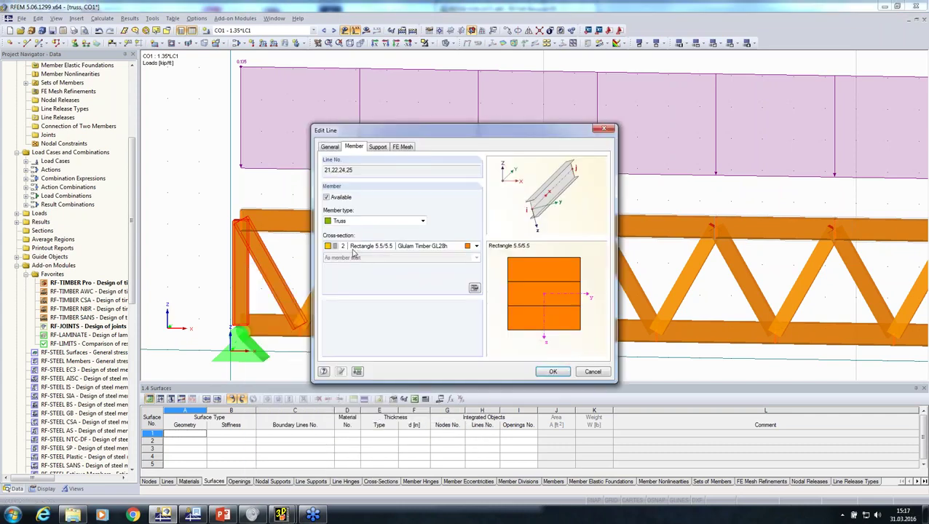
left_click(474, 289)
left_click(528, 170)
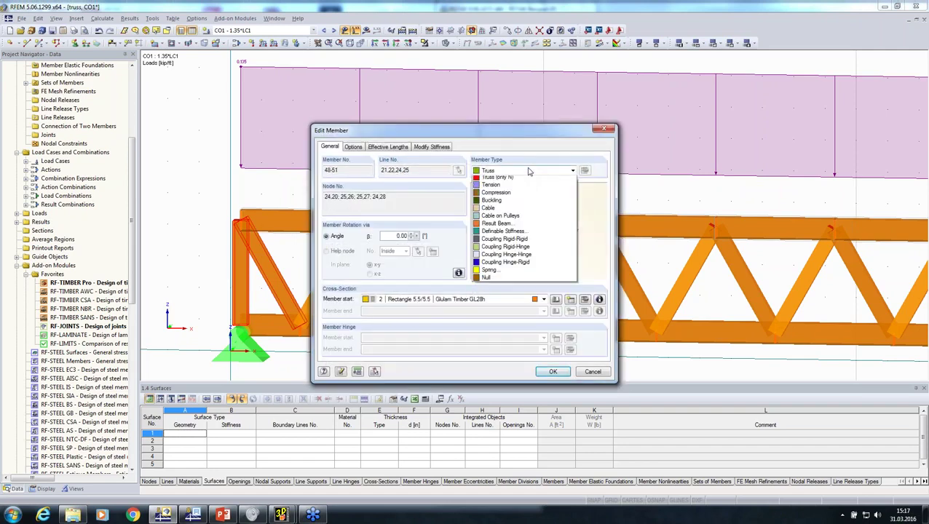
left_click(529, 187)
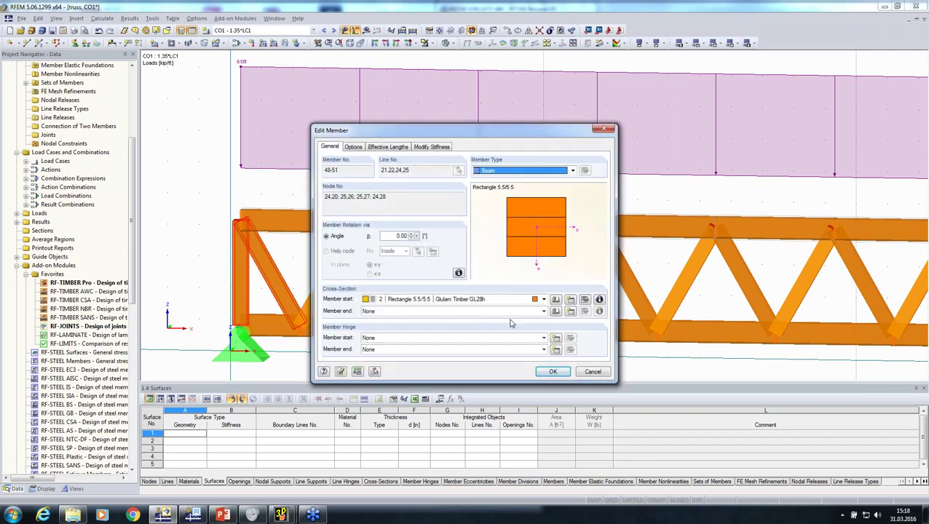
Create a member hinge with the φy rotation released and assign it to the member end of the four edited members
left_click(555, 350)
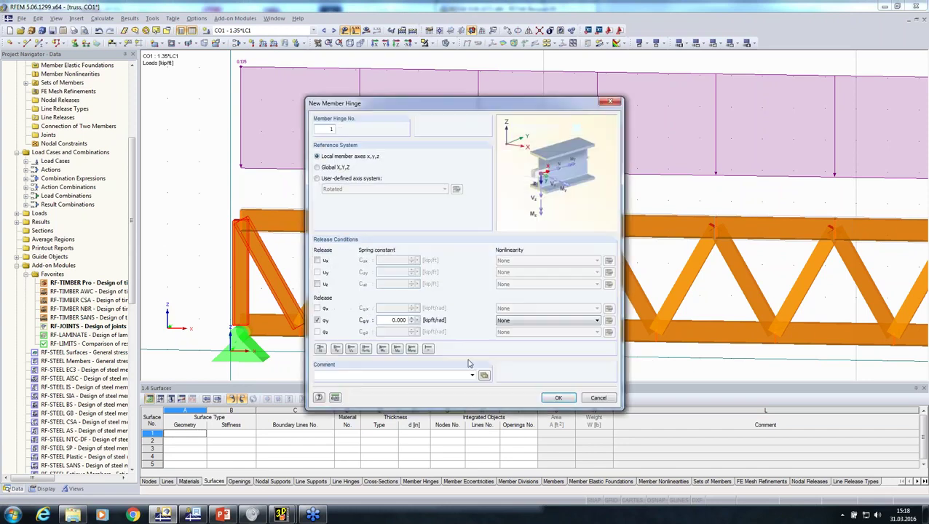
left_click(559, 399)
left_click(547, 373)
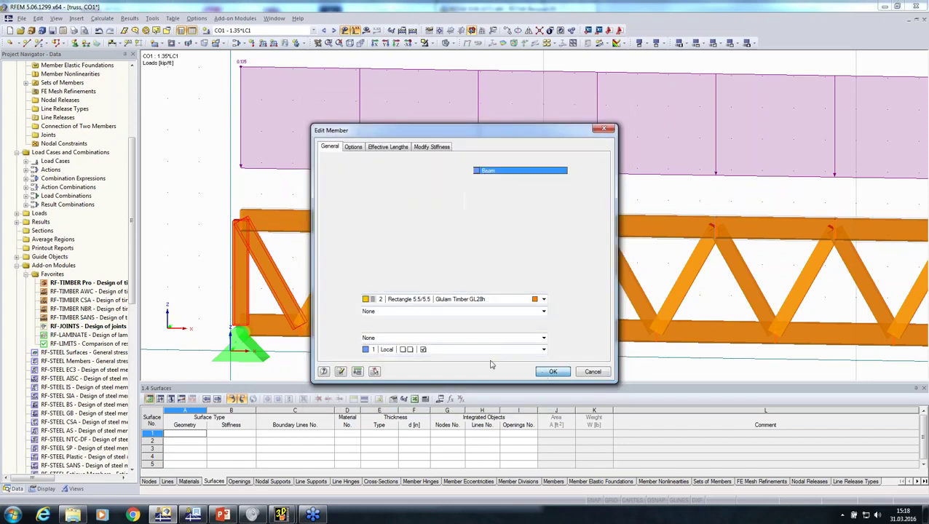
left_click(552, 372)
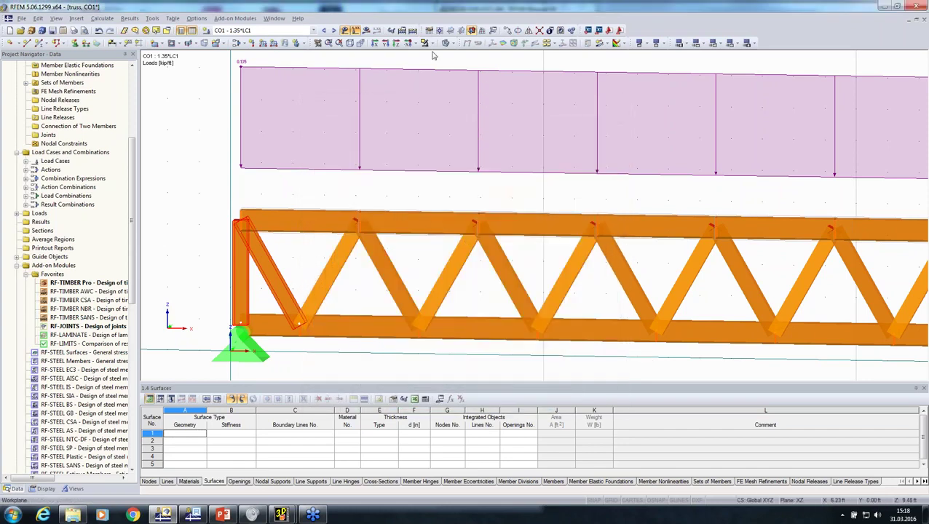
Switch the model to wireframe display, inspect the truss ends, and undo the last edit of the end members
left_click(445, 43)
scroll(394, 185, "down", 4)
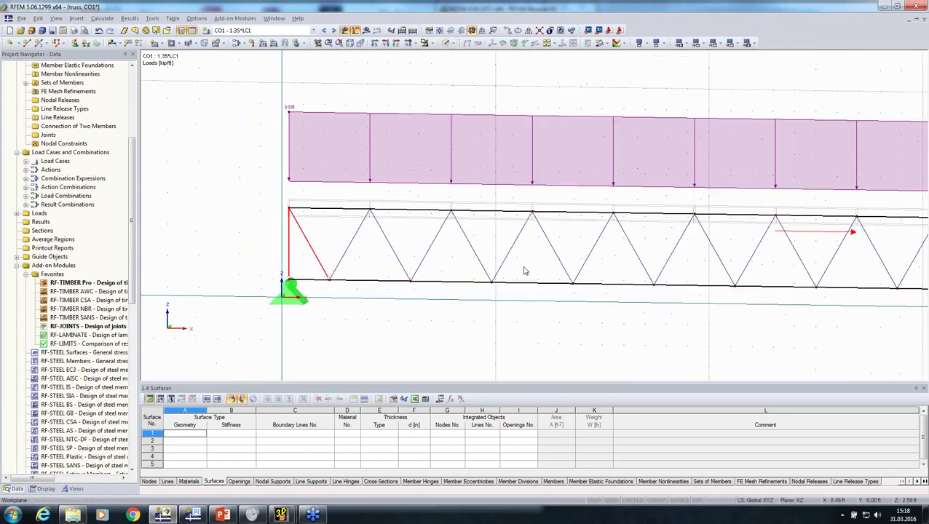
middle_click_drag(524, 271, 475, 249, "ctrl")
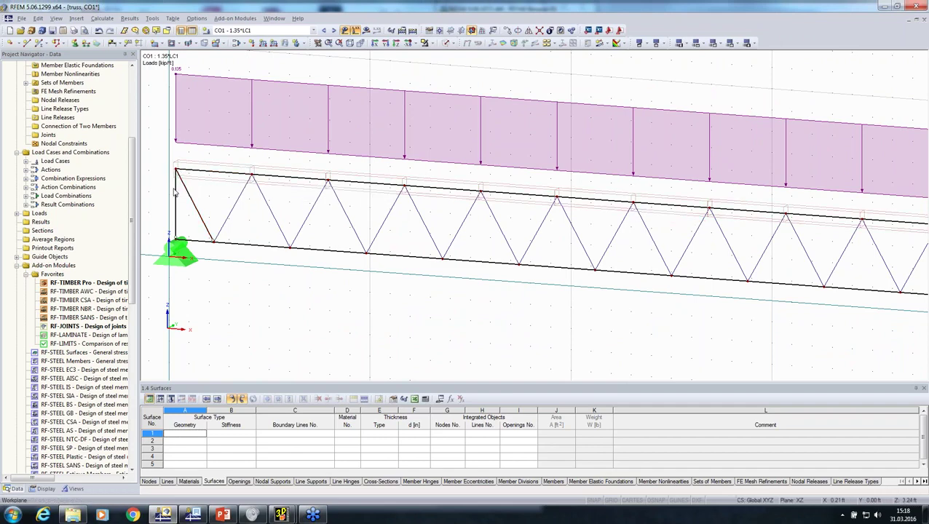
scroll(174, 192, "down", 3)
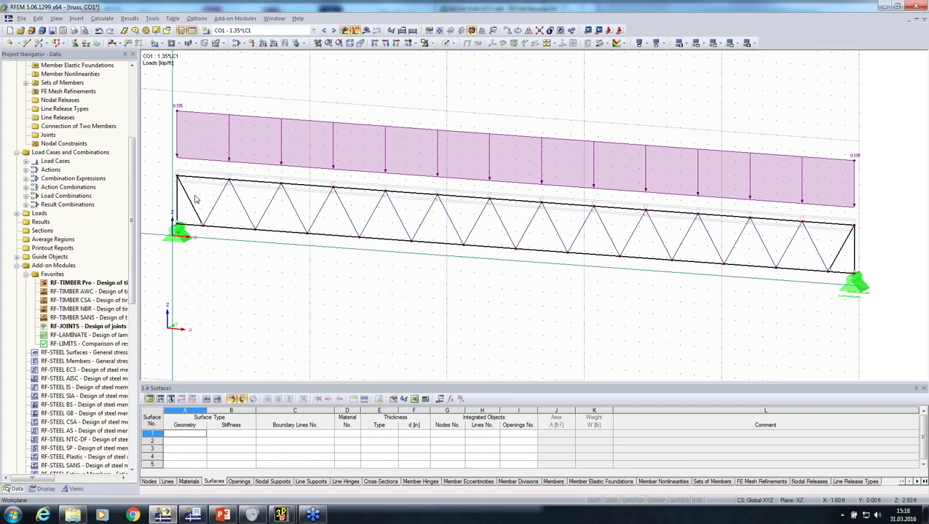
left_click(99, 32)
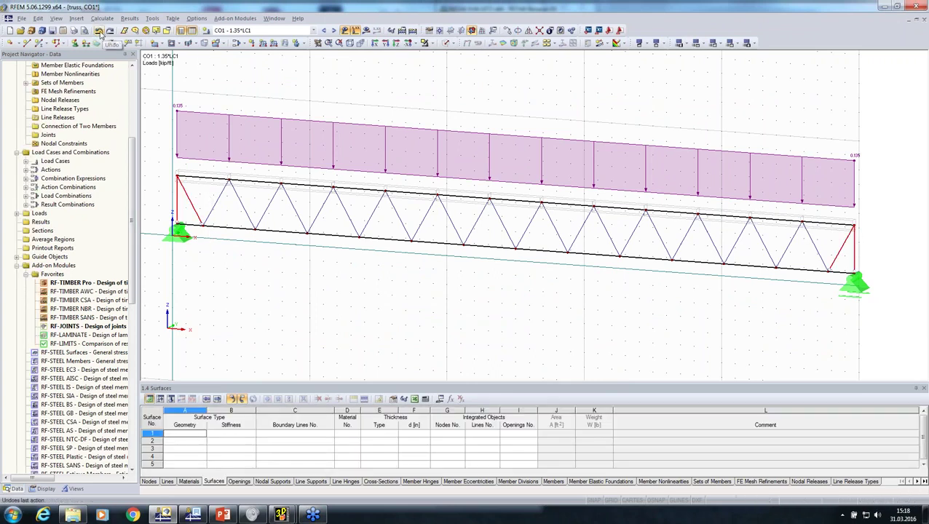
left_click(294, 268)
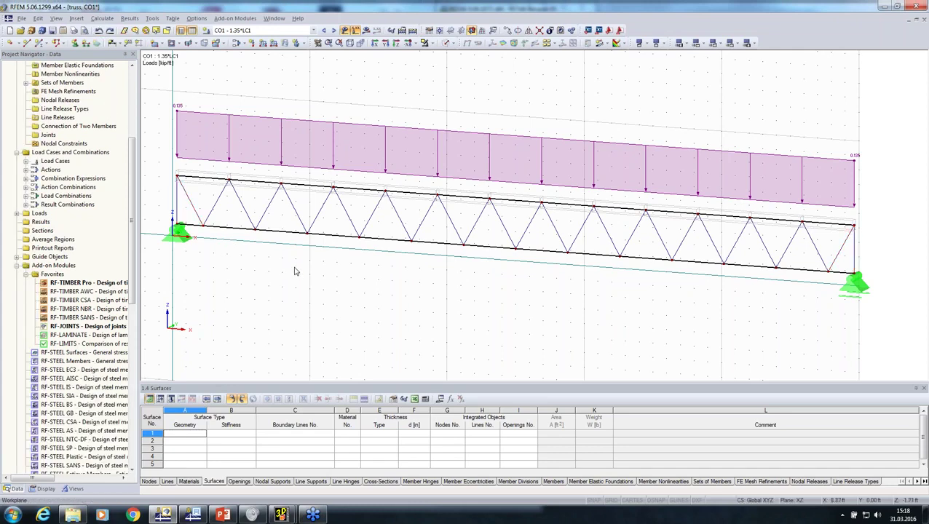
Show the CO1 results with the loads hidden, examine the member bending moments M-y along the truss, and hide the results
left_click(366, 30)
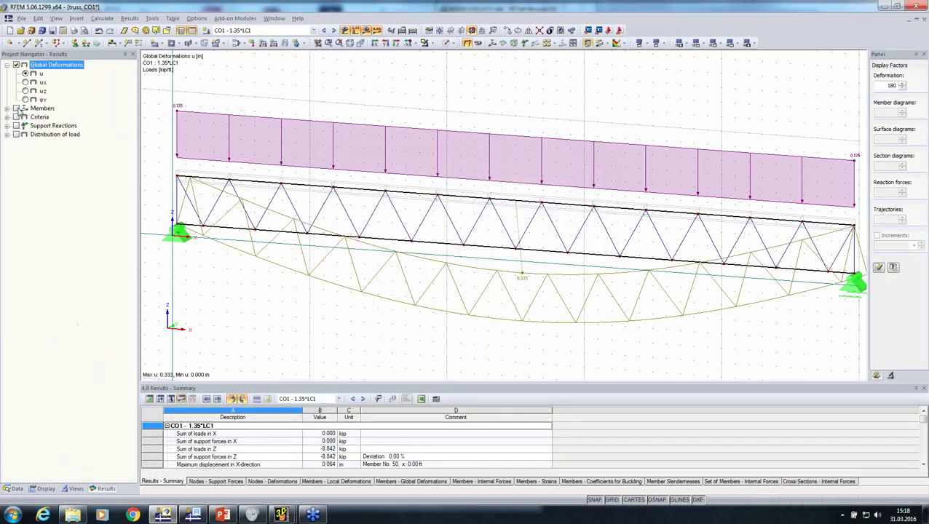
left_click(16, 107)
middle_click_drag(331, 286, 423, 263, "ctrl")
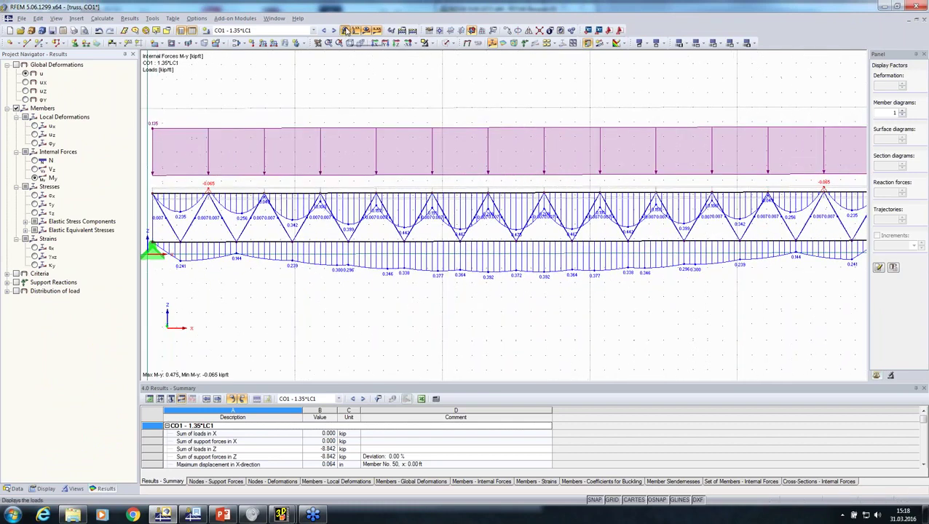
left_click(355, 30)
middle_click_drag(368, 208, 403, 198)
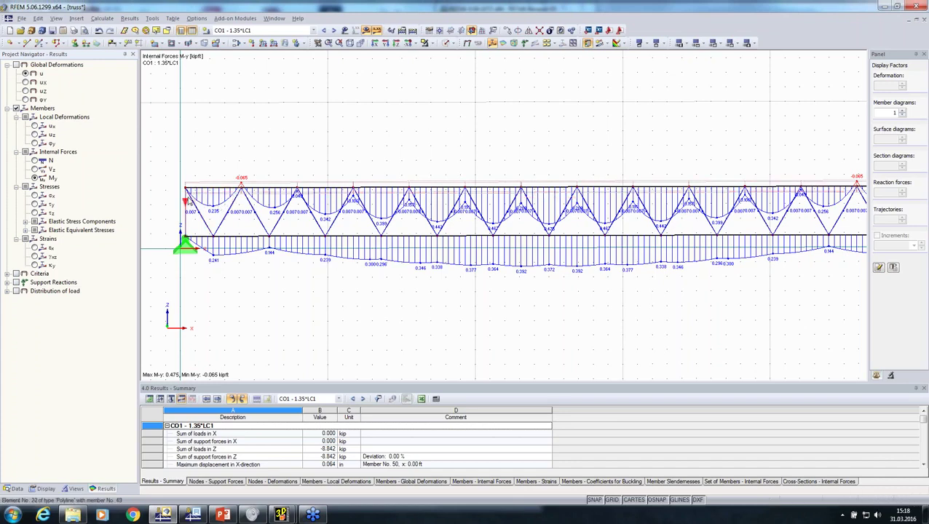
scroll(185, 280, "down", 1)
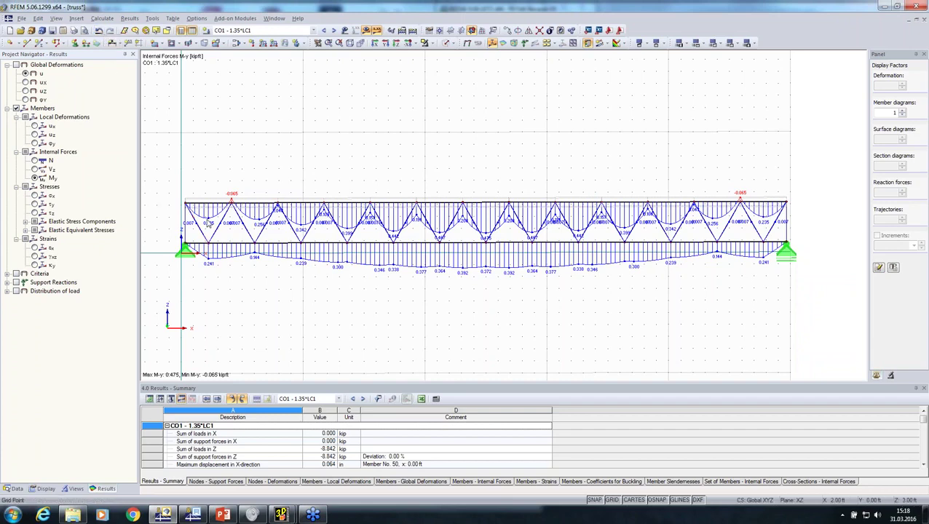
scroll(208, 220, "up", 2)
left_click(359, 32)
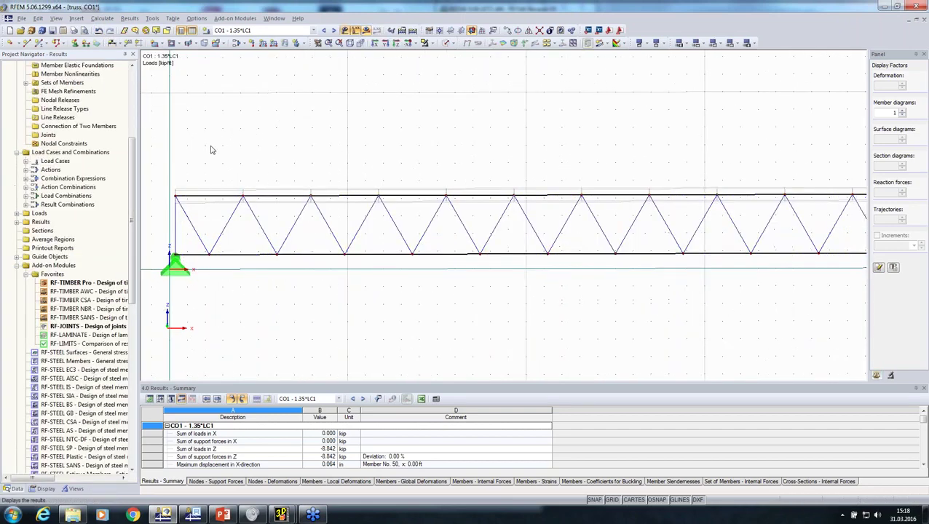
Change the four vertical and diagonal members at the truss ends to type Beam and assign hinge 1 at their member end
scroll(161, 211, "down", 4)
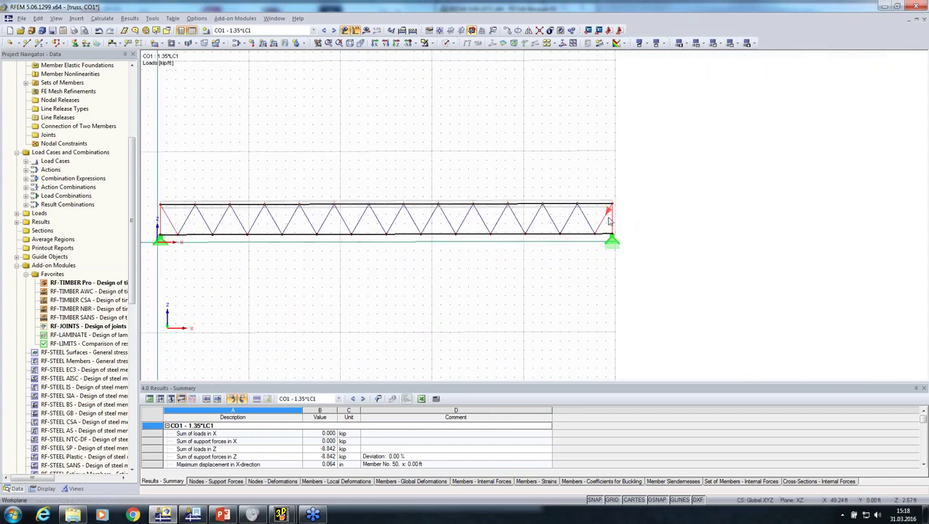
scroll(607, 215, "up", 2)
right_click(606, 218)
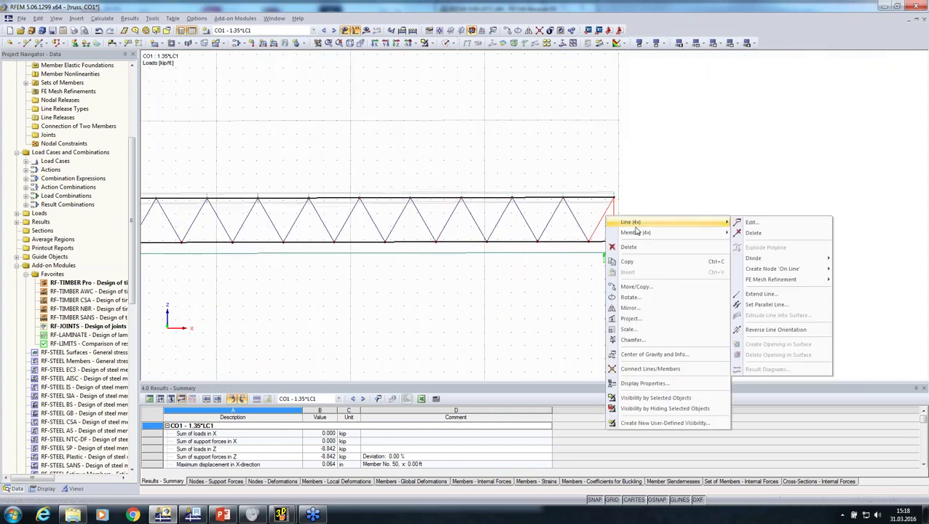
left_click(750, 222)
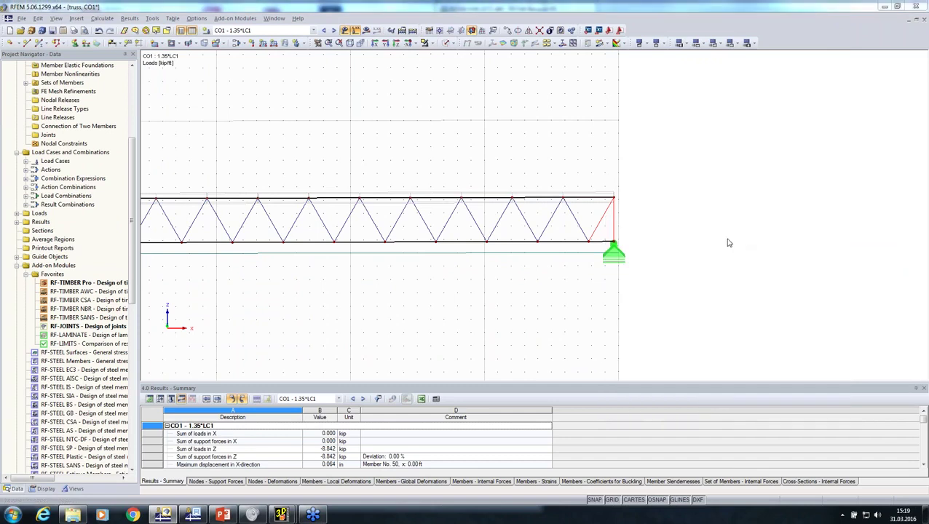
left_click(540, 173)
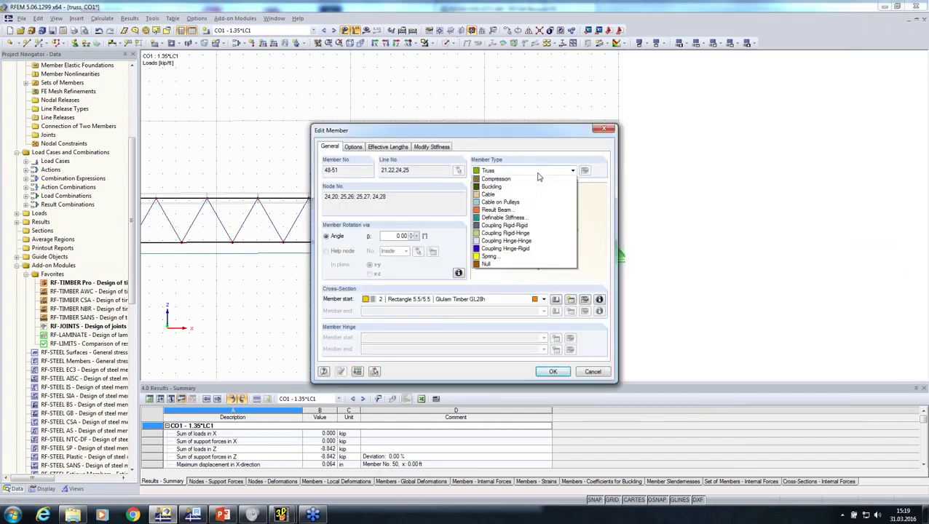
left_click(537, 180)
left_click(543, 350)
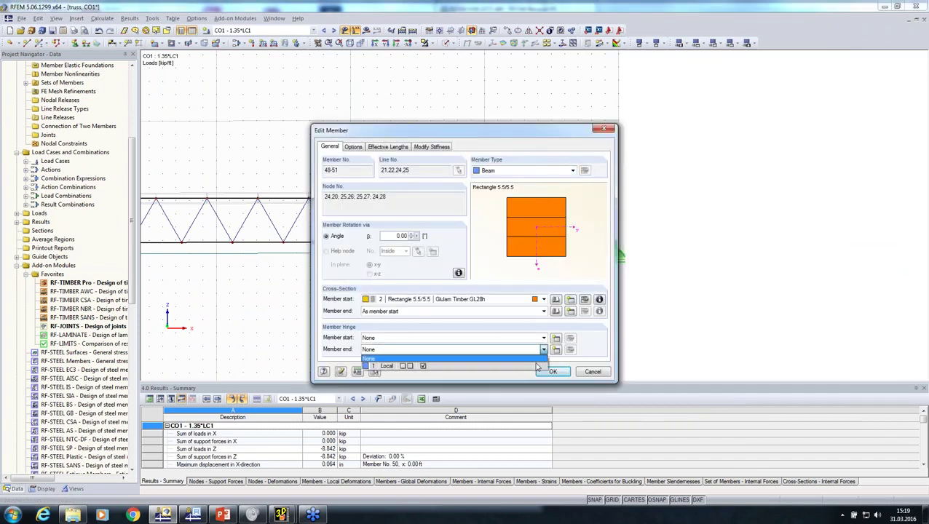
left_click(537, 363)
left_click(551, 371)
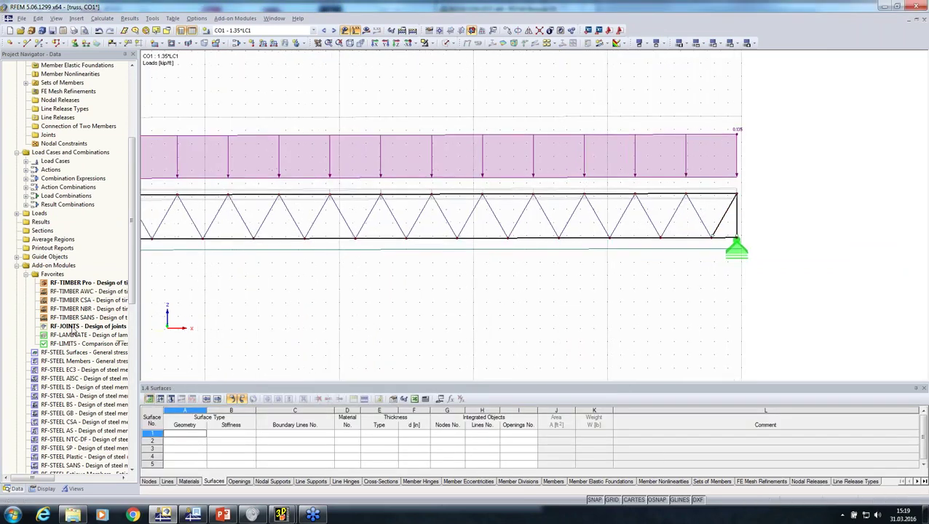
In RF-JOINTS, set the steel-to-timber dowel joint type to Without continuous member and assign it to nodes 24 and 25 with the default geometry
double_click(75, 327)
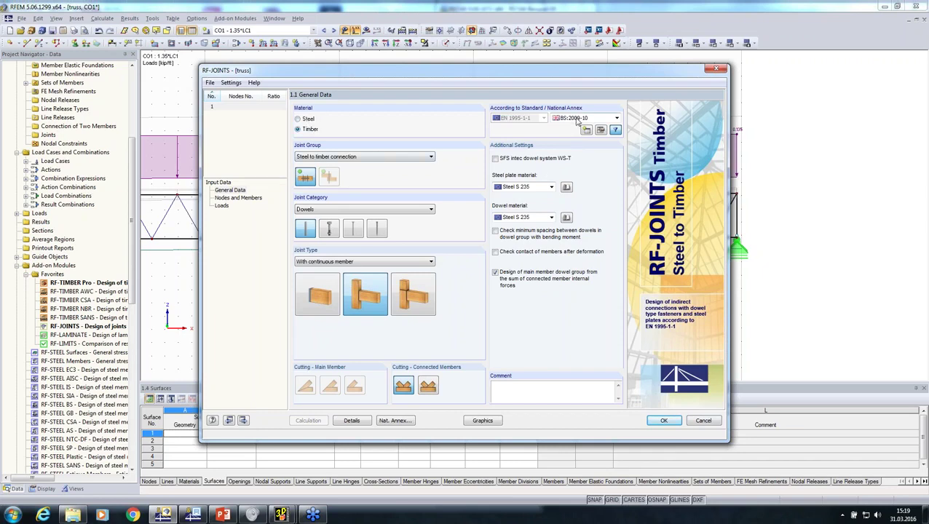
left_click(410, 298)
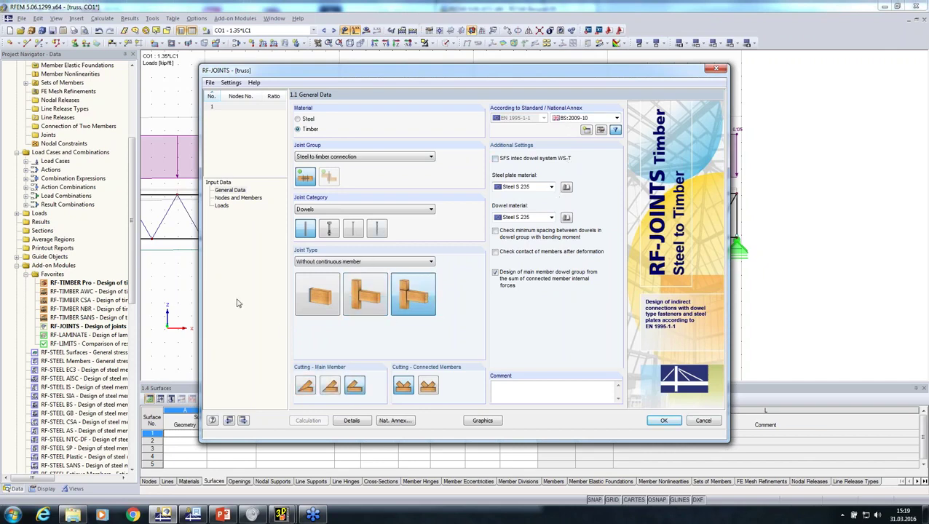
left_click(233, 198)
left_click(458, 166)
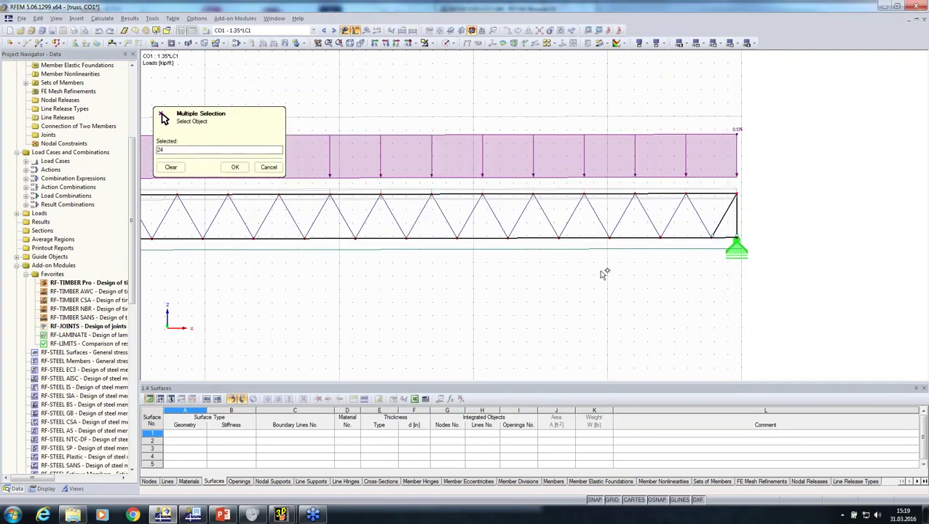
middle_click_drag(696, 309, 910, 341)
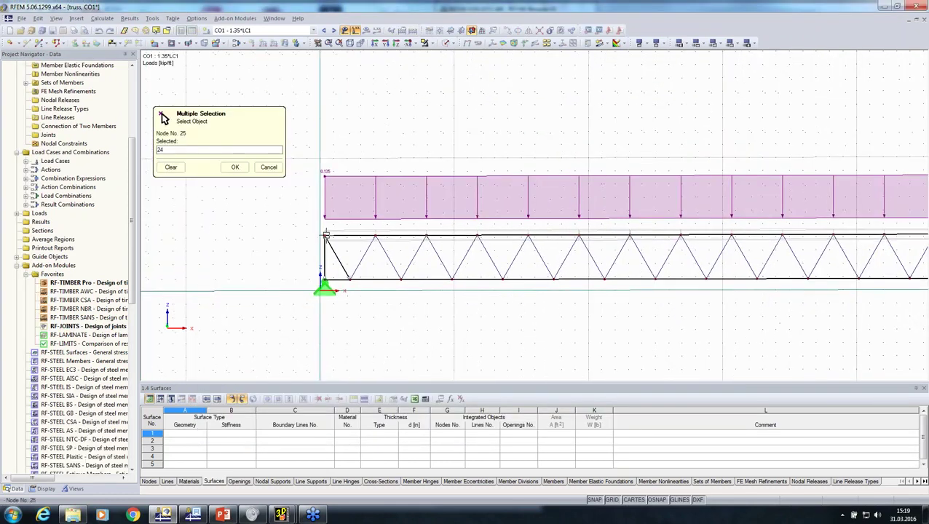
left_click(234, 167)
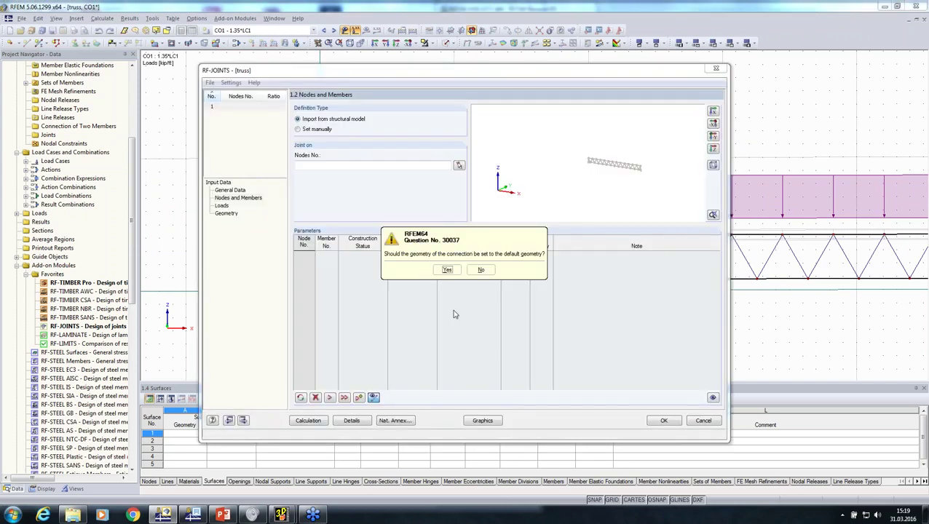
left_click(447, 269)
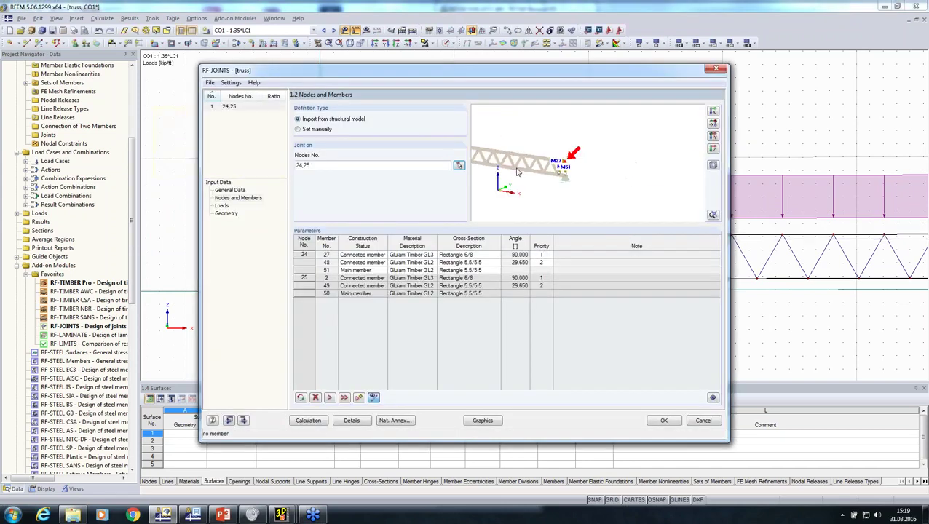
Make member 27 the main member and member 51 a connected member at node 24, and reset node 25 to correspond
scroll(575, 164, "up", 4)
scroll(643, 185, "up", 2)
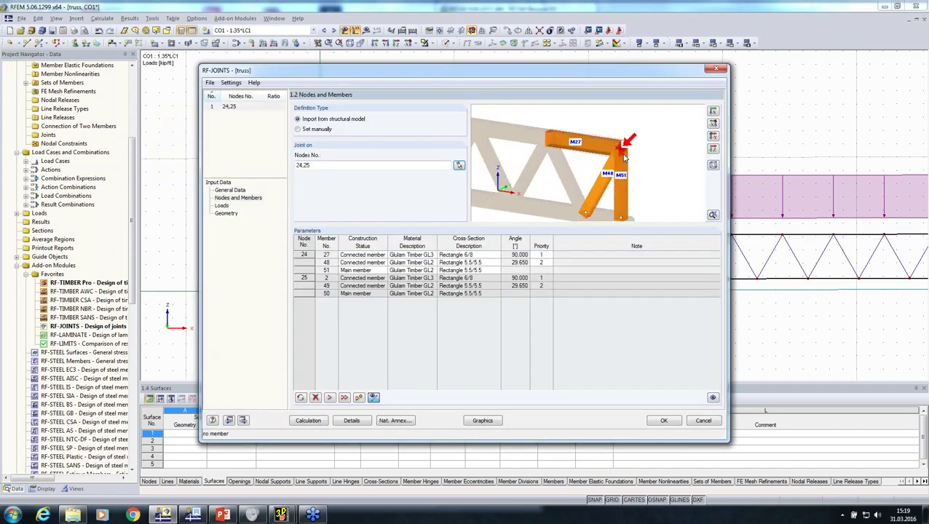
left_click(357, 269)
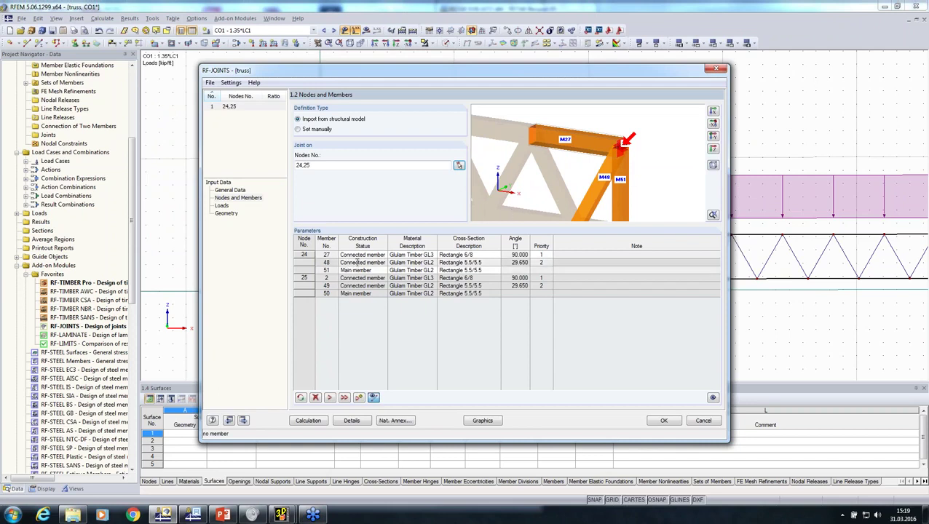
left_click(361, 270)
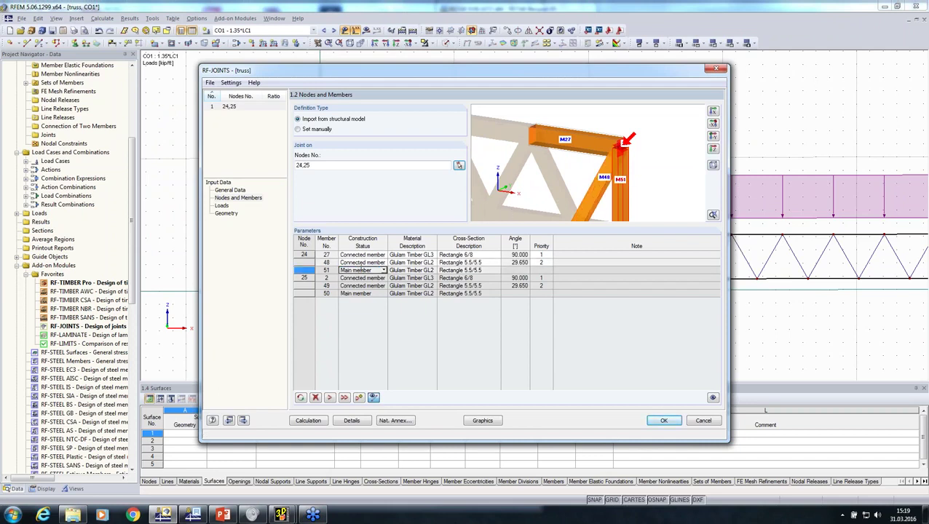
left_click(362, 255)
left_click(382, 255)
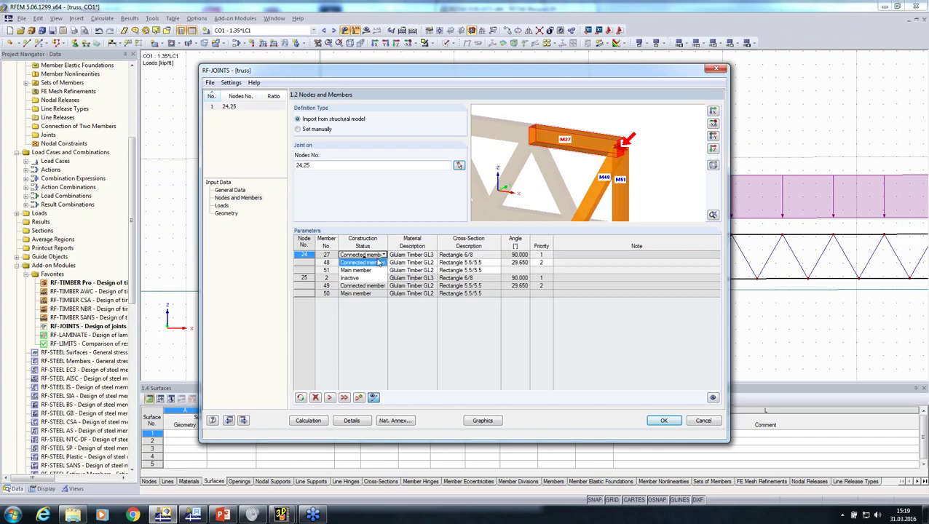
left_click(367, 269)
left_click(366, 269)
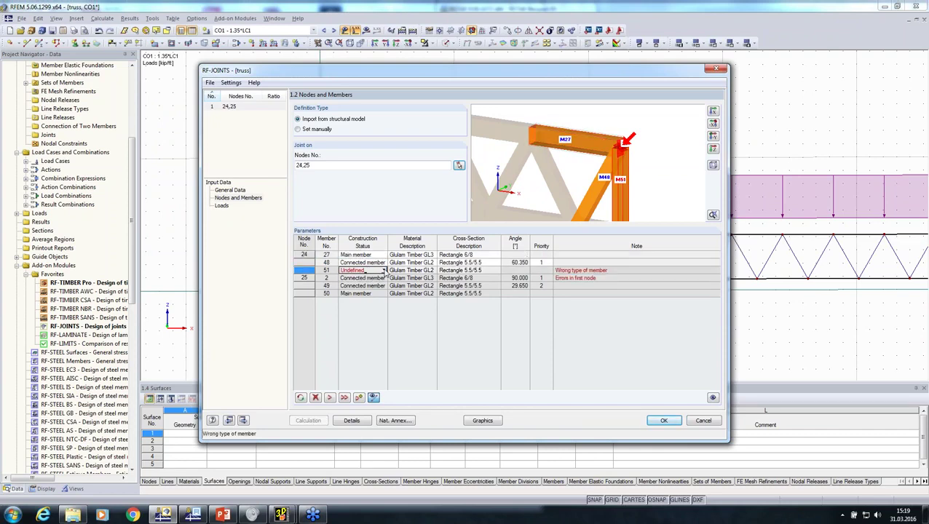
left_click(383, 270)
left_click(363, 279)
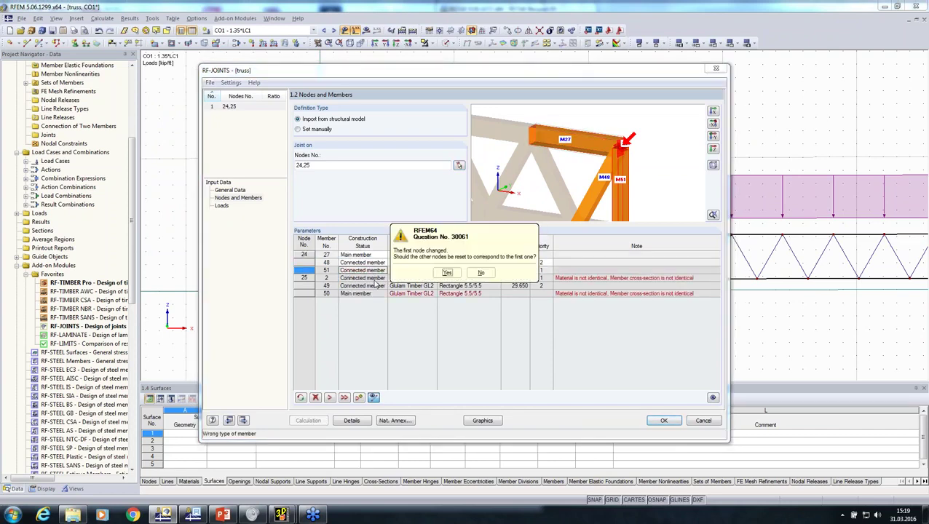
left_click(446, 270)
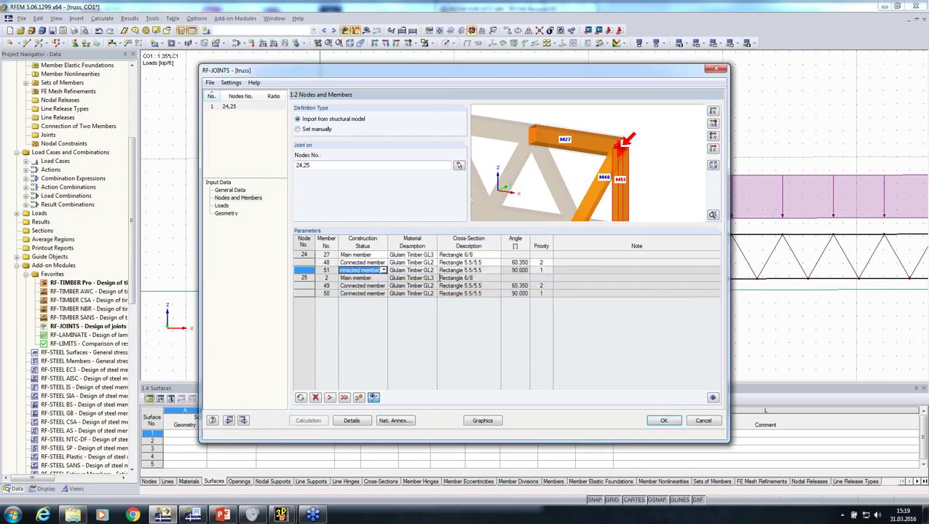
Select result combination RC1 for the joint design and set the steel plate thickness to 0.55 in
left_click(222, 206)
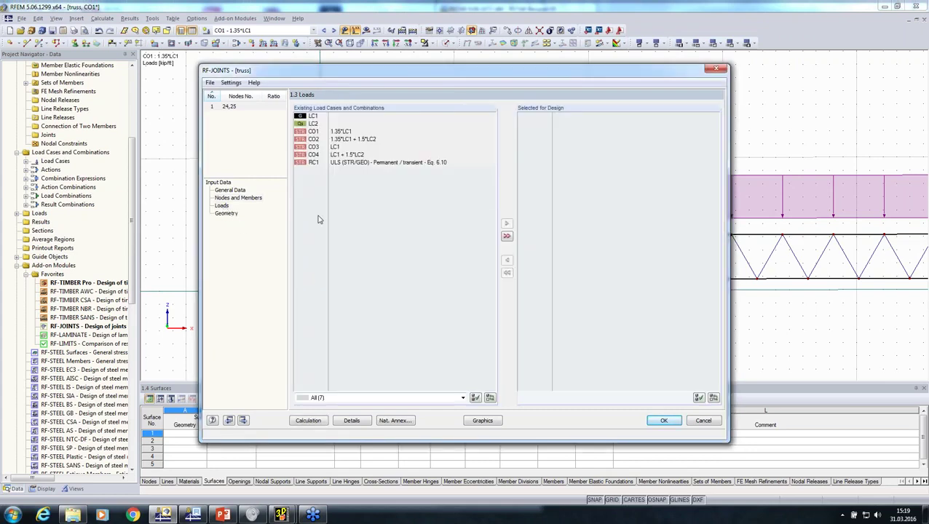
double_click(333, 163)
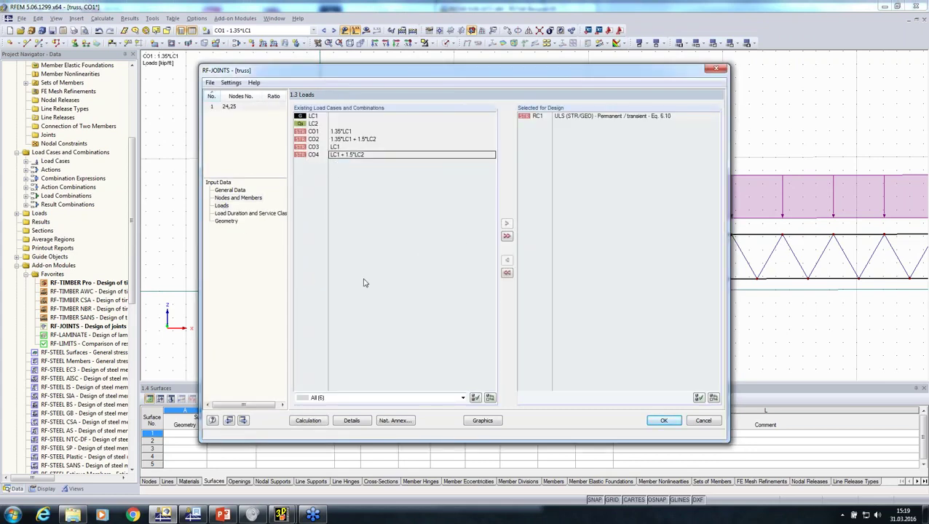
left_click(227, 222)
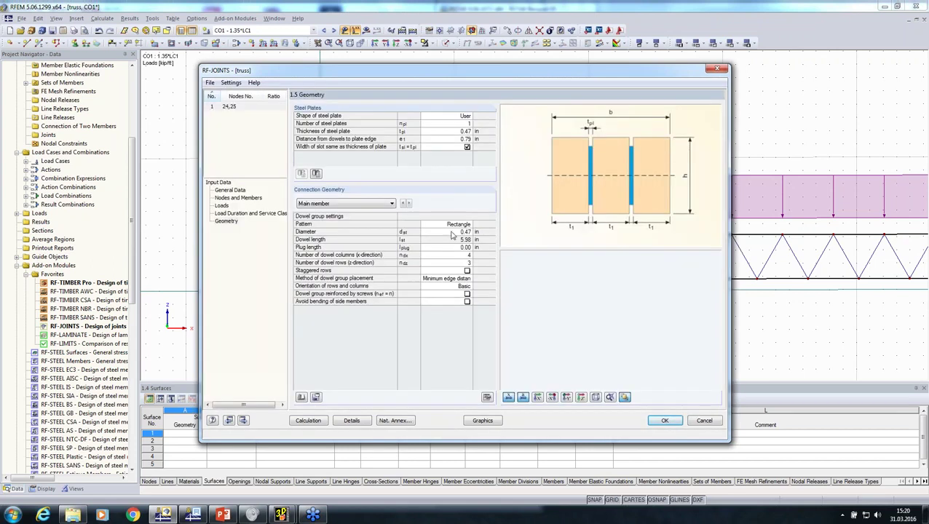
left_click(438, 132)
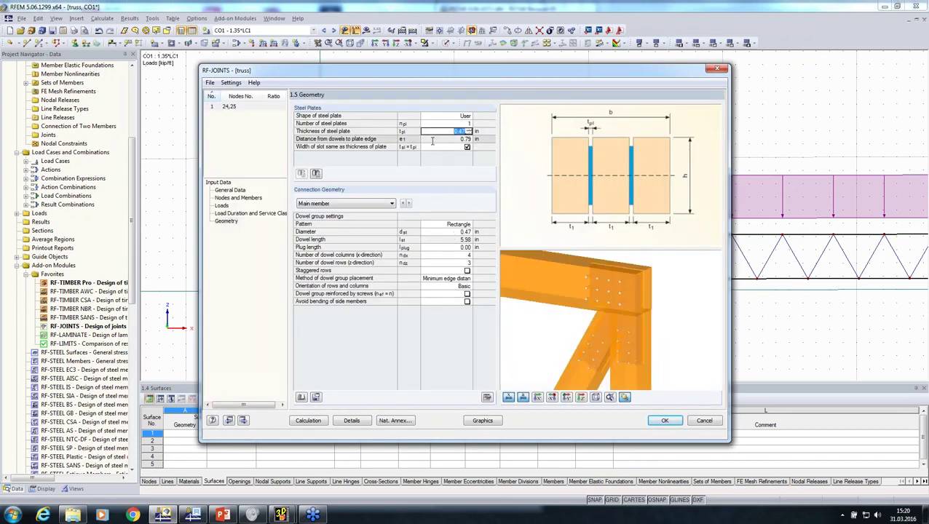
type("0.55")
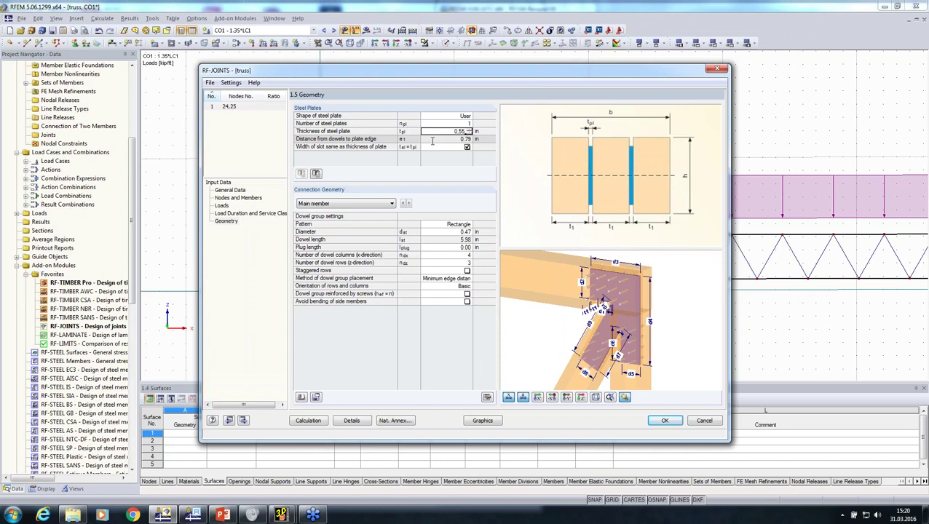
left_click(433, 139)
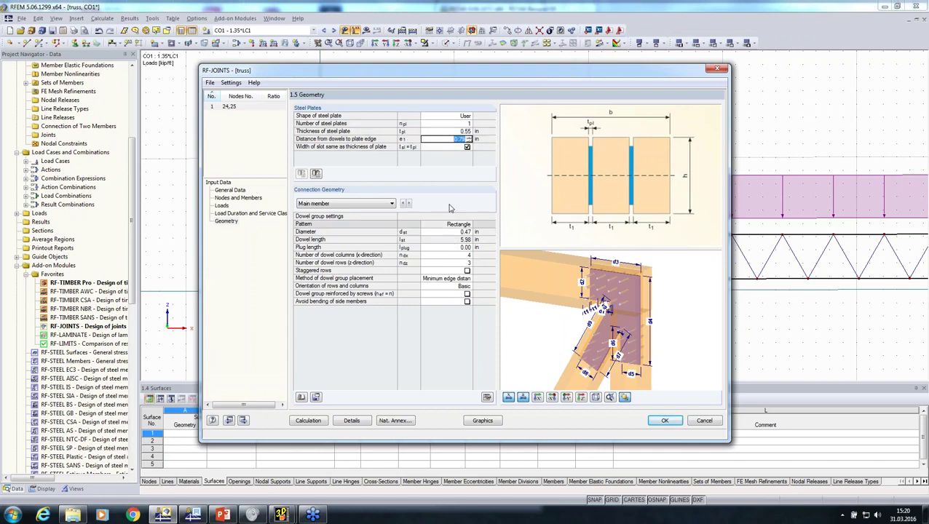
Edit the main member's dowel diameter, and set connected member 1 to 0.55 in dowels in 12 columns
left_click(444, 231)
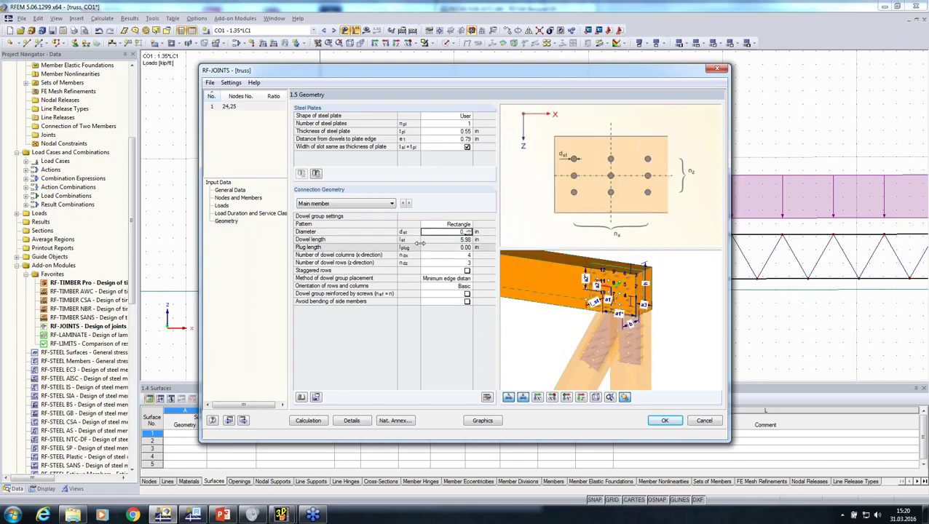
left_click(408, 203)
left_click(445, 254)
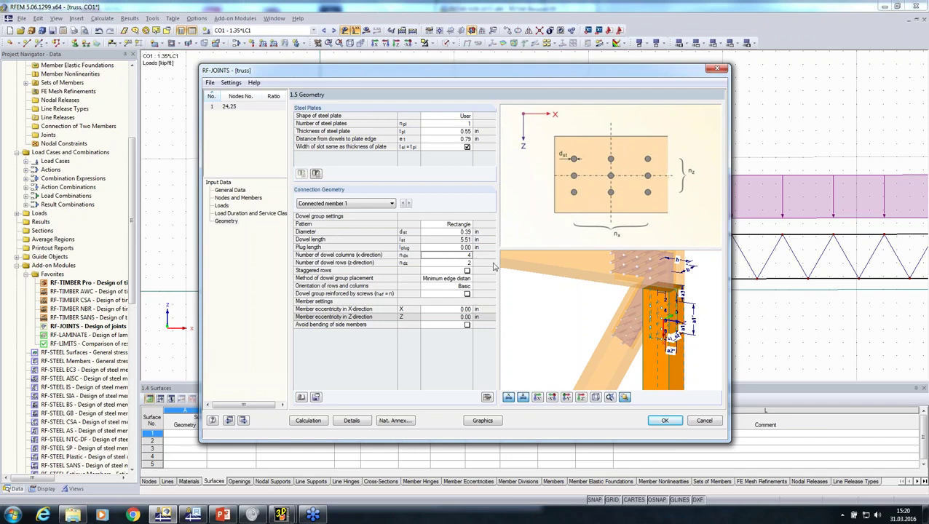
key("Up")
key("Up")
key("Up")
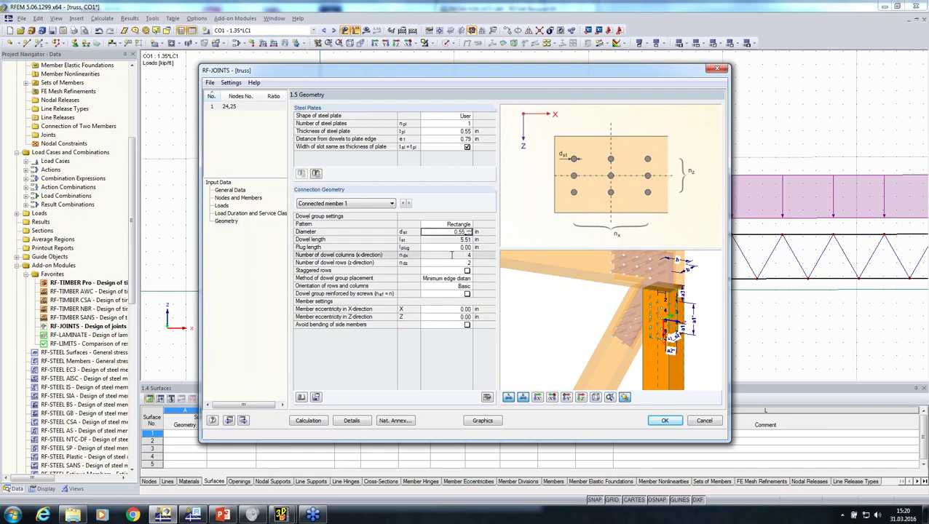
left_click(451, 255)
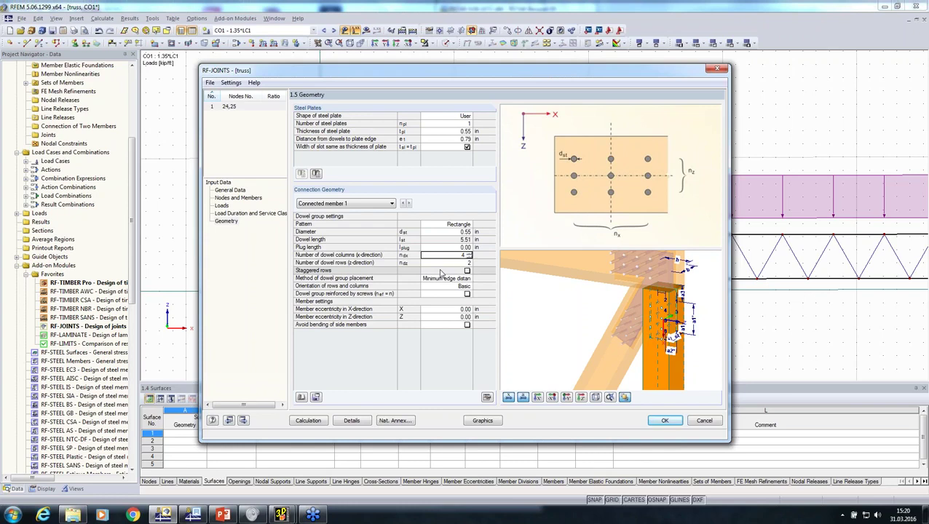
type("12")
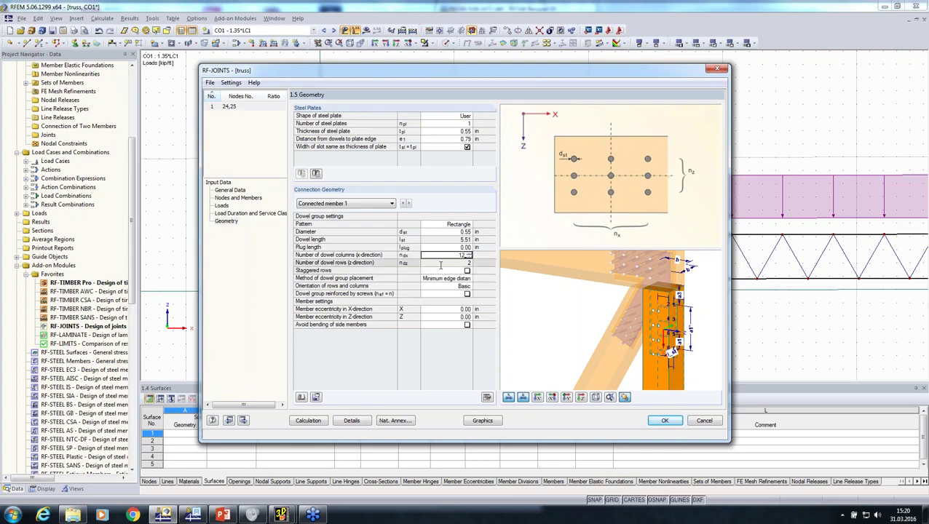
key("Return")
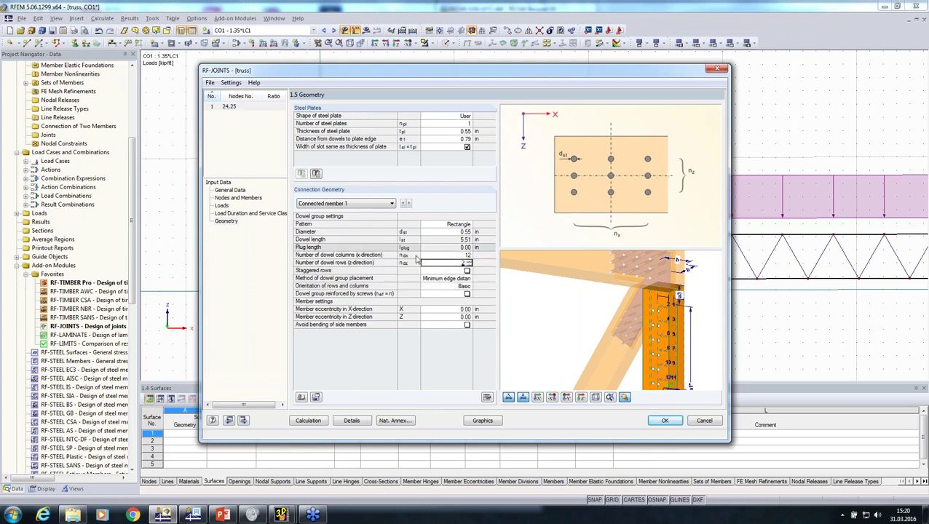
Set connected member 2 to 12 dowel columns and a 0.55 in dowel diameter, and review its dowel group placement methods
left_click(411, 206)
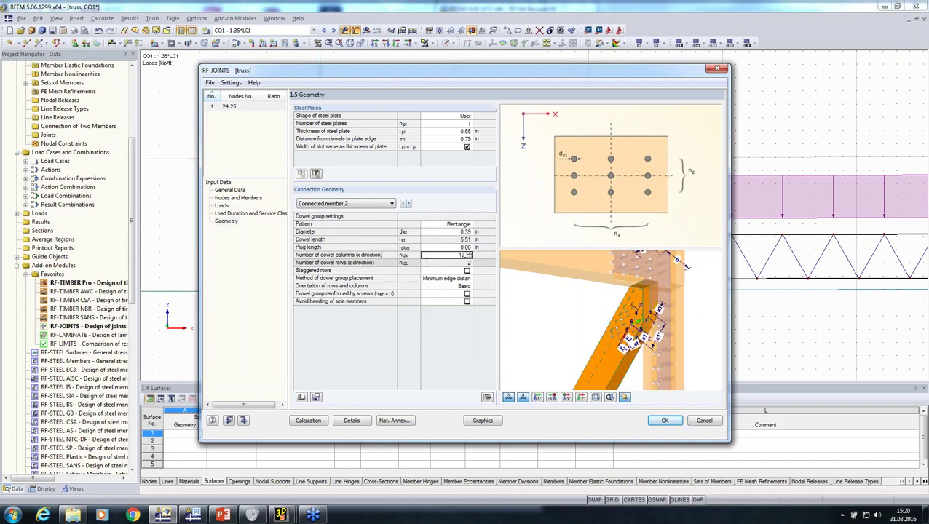
left_click(457, 232)
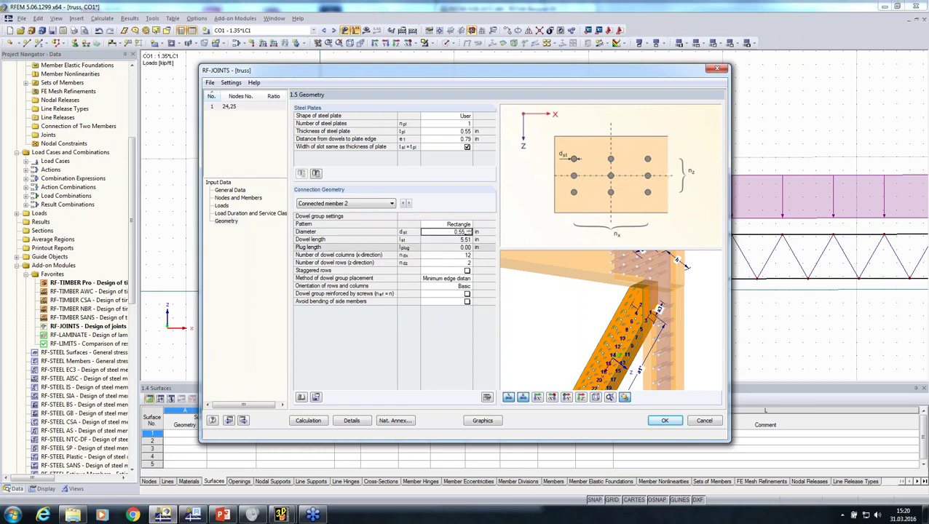
scroll(569, 310, "down", 1)
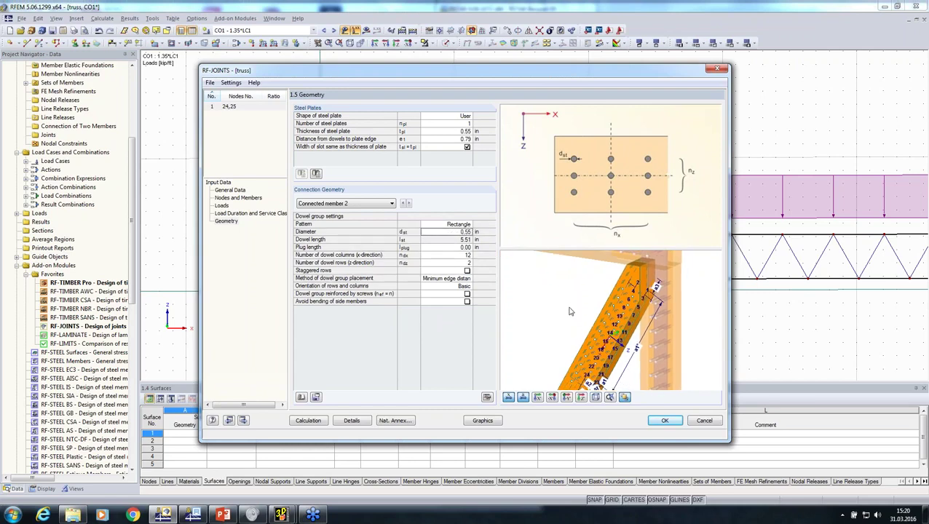
middle_click_drag(568, 309, 577, 327)
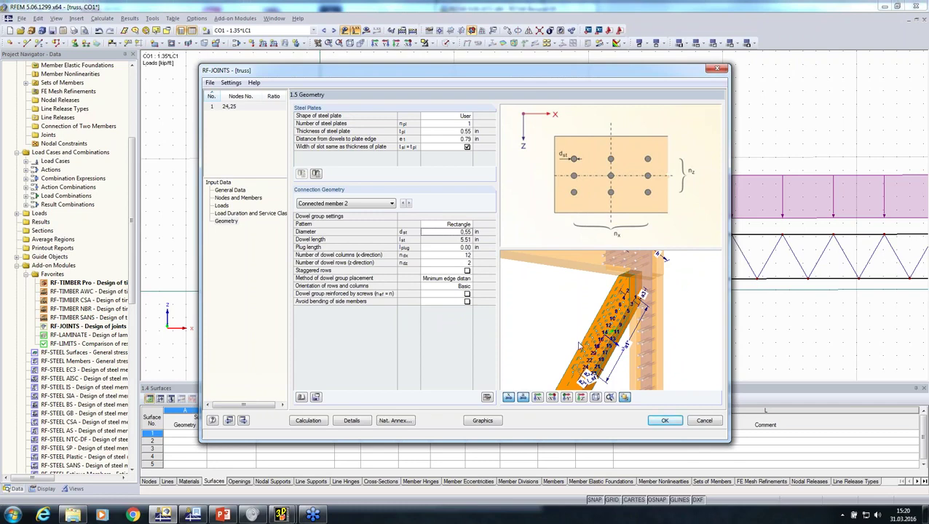
left_click(458, 279)
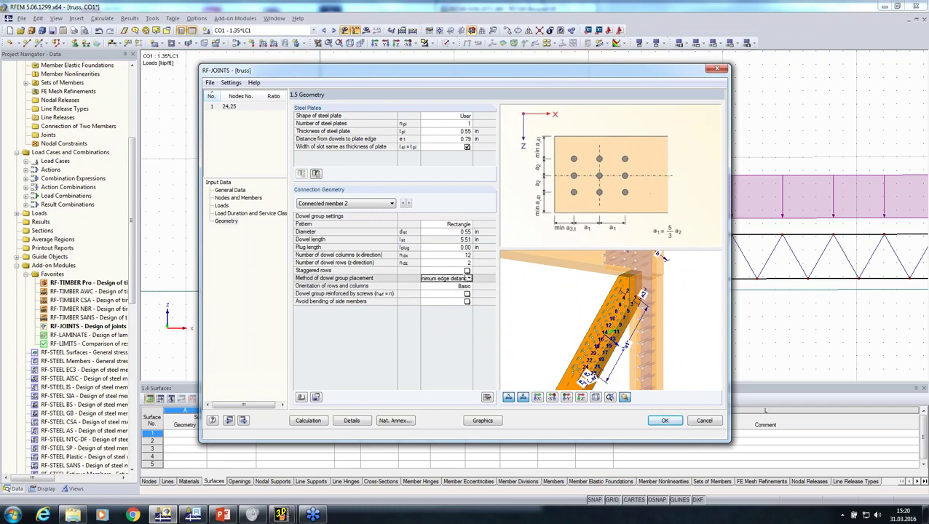
left_click(470, 278)
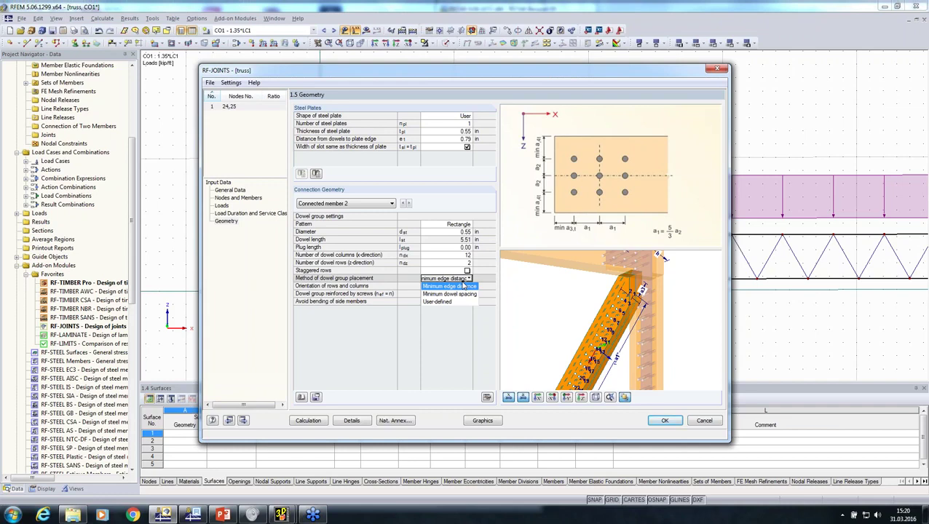
left_click(442, 203)
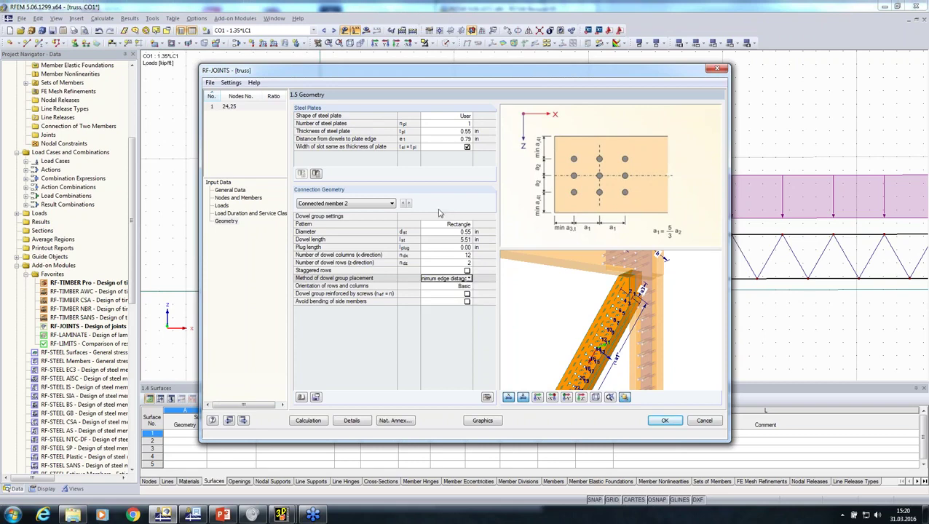
Enable the generation of member eccentricity to the structural model in the joint design details
left_click(346, 421)
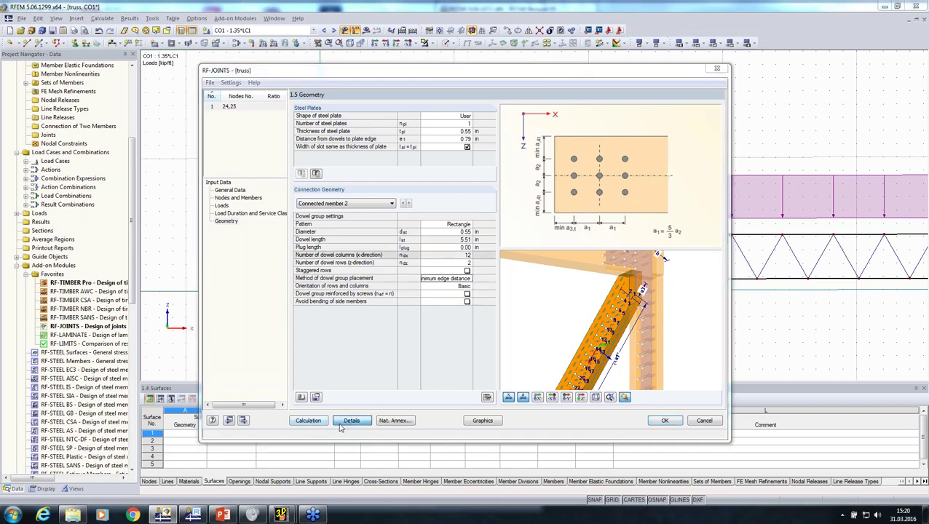
left_click(309, 166)
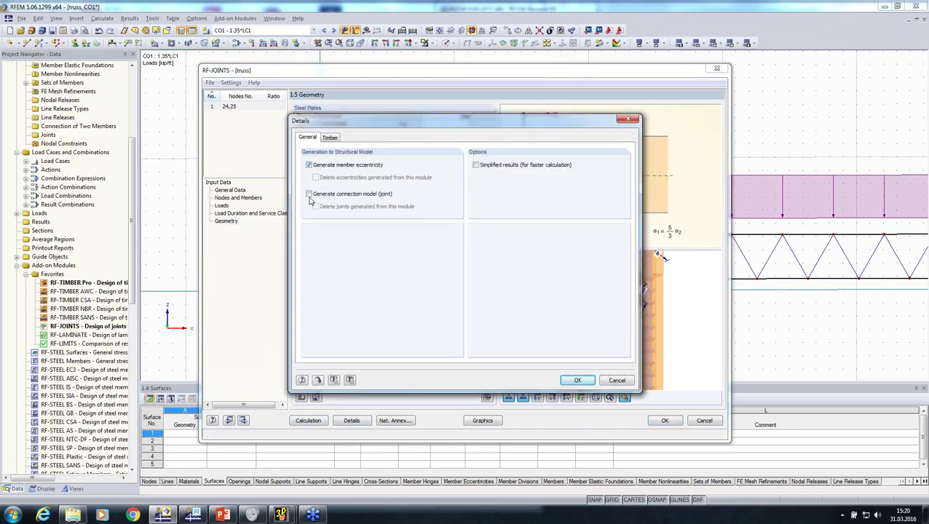
left_click(573, 380)
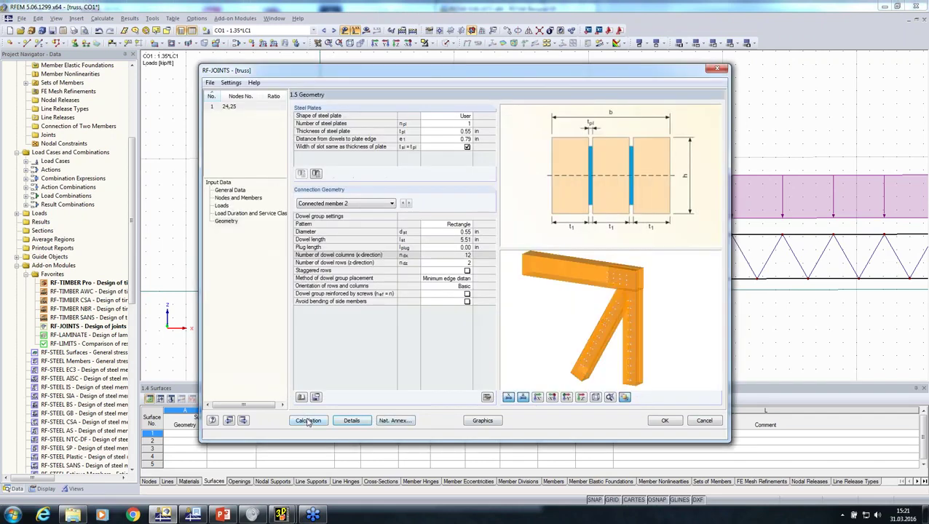
Calculate the dowel joint design, review the design summary for the main and connected members, and accept the module
left_click(308, 420)
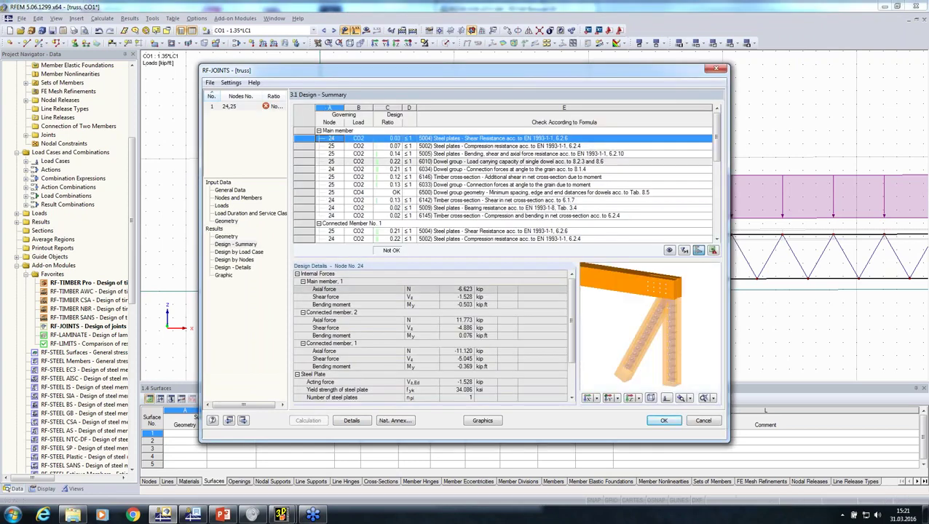
left_click(447, 197)
scroll(445, 211, "down", 3)
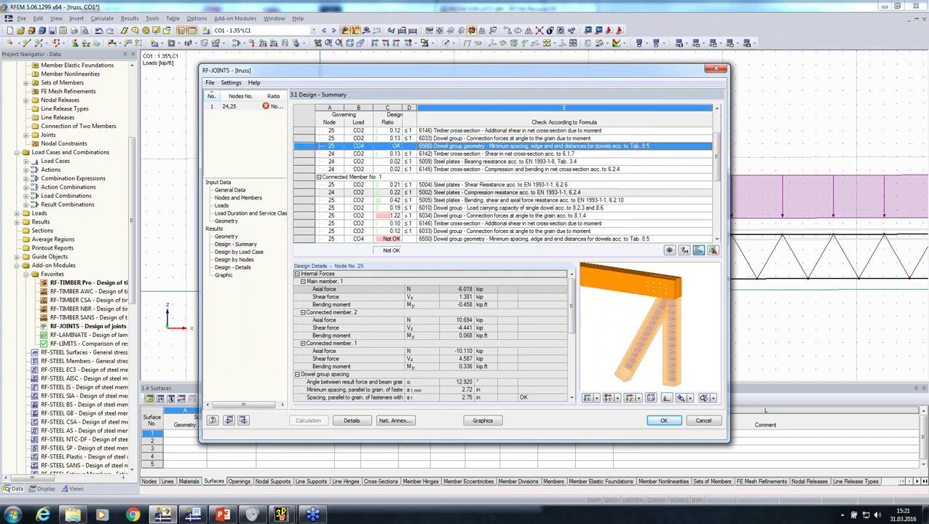
scroll(442, 224, "down", 1)
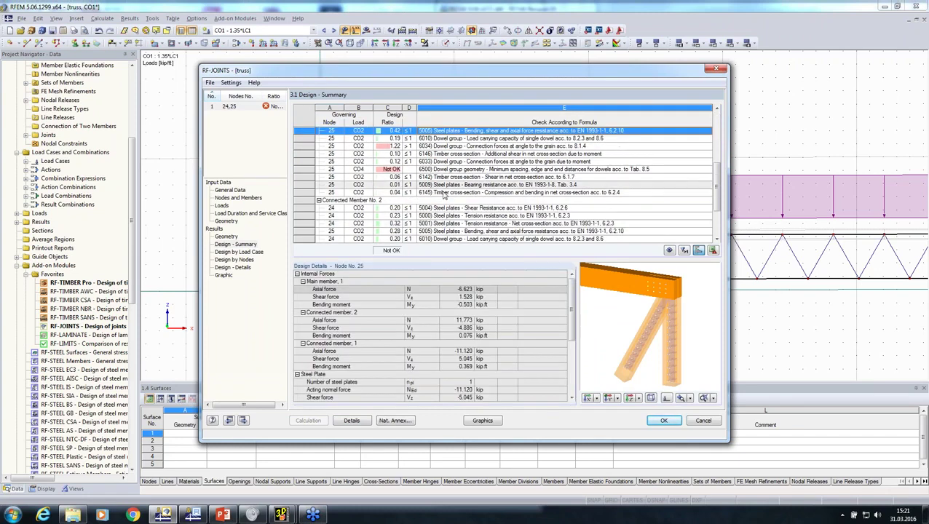
scroll(436, 193, "up", 5)
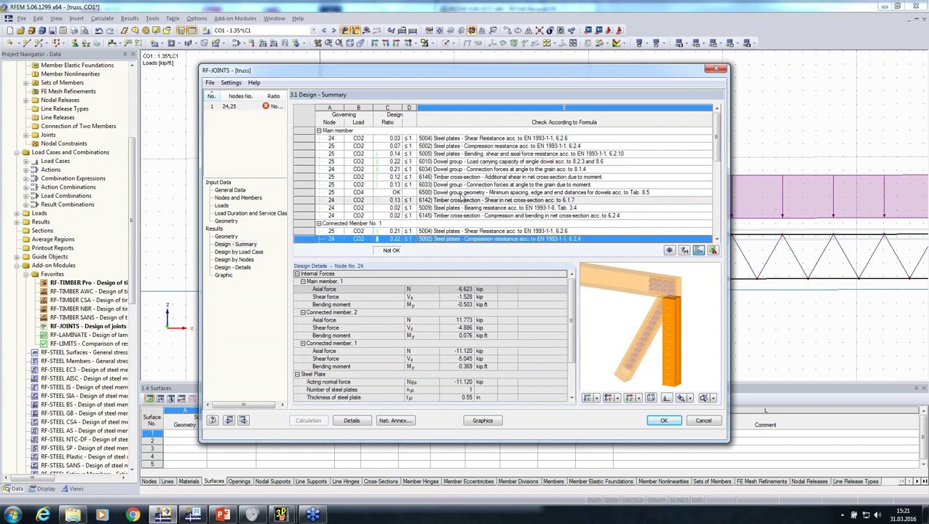
left_click(656, 422)
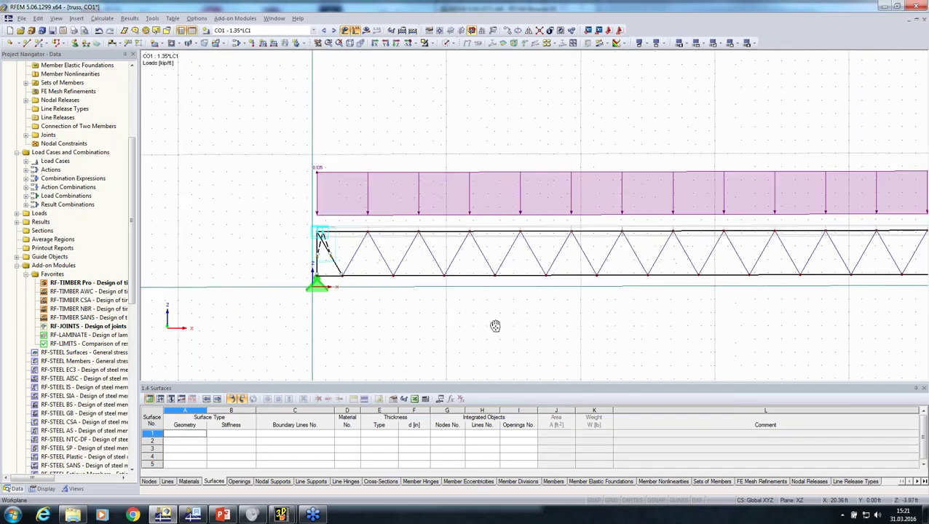
Display the bending moment M-y results for CO1 and examine the truss end with the generated member eccentricities
scroll(248, 233, "up", 5)
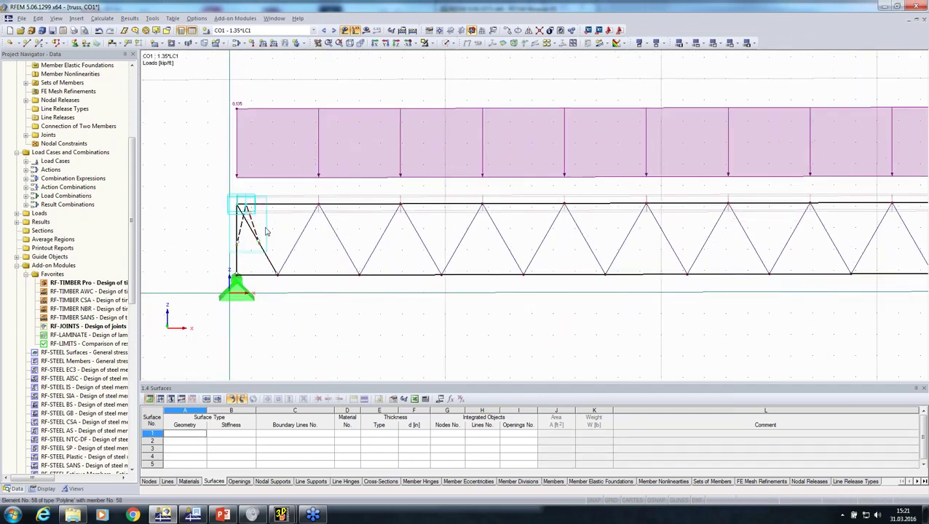
left_click(366, 32)
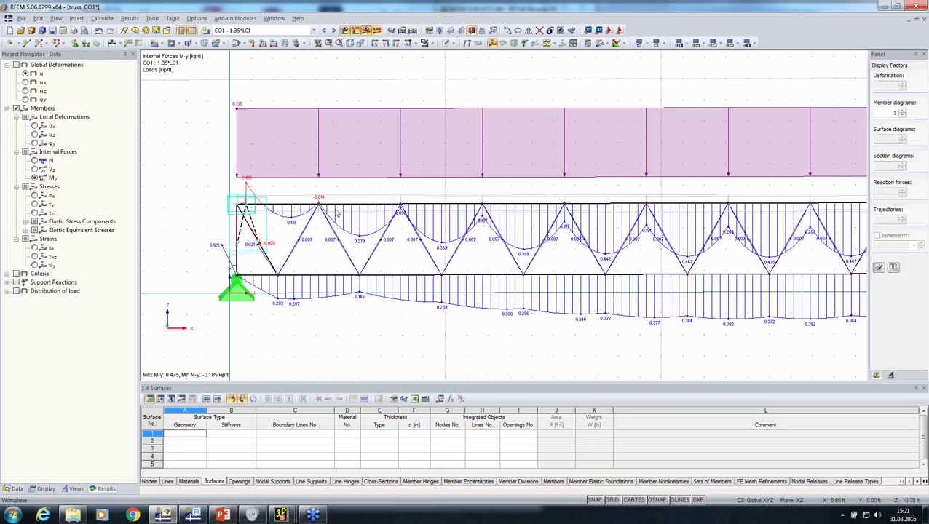
middle_click_drag(282, 245, 289, 283)
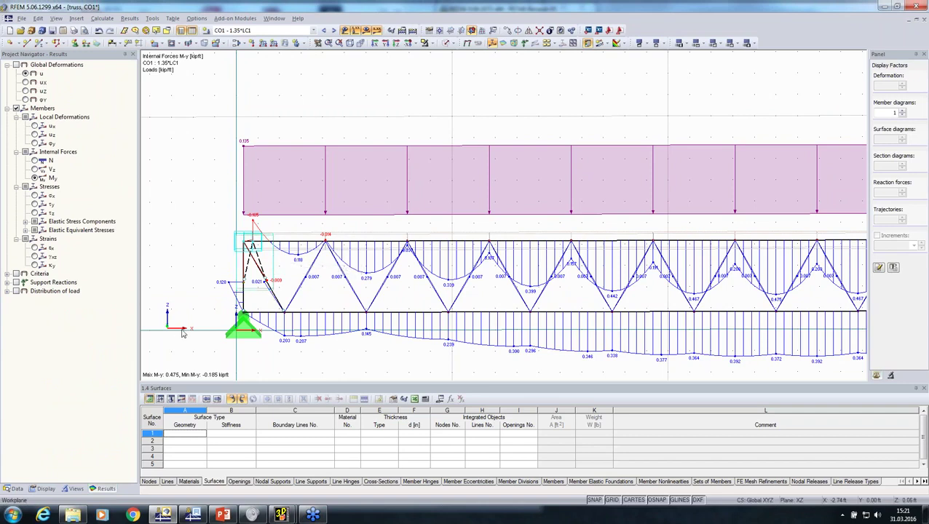
scroll(245, 230, "down", 1)
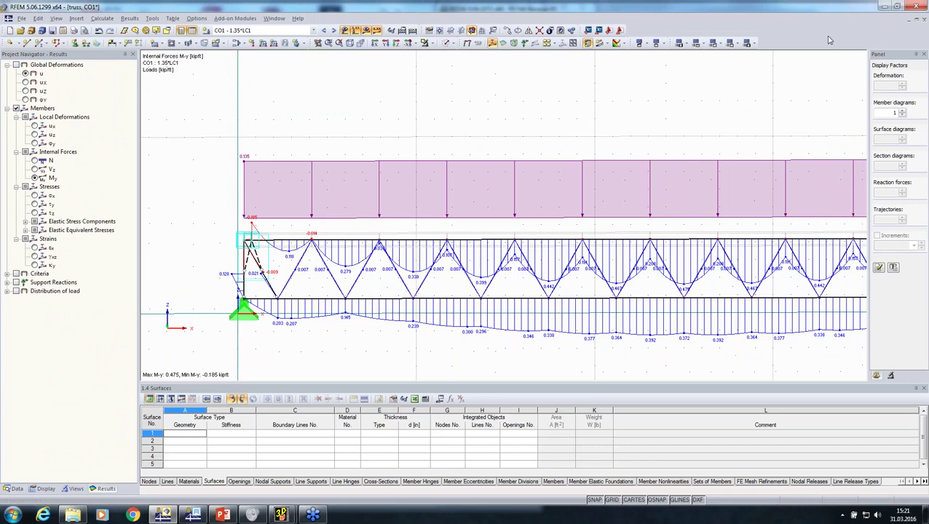
Close the truss model without saving and start a new import in the Cadwork (*.stp) format
left_click(923, 21)
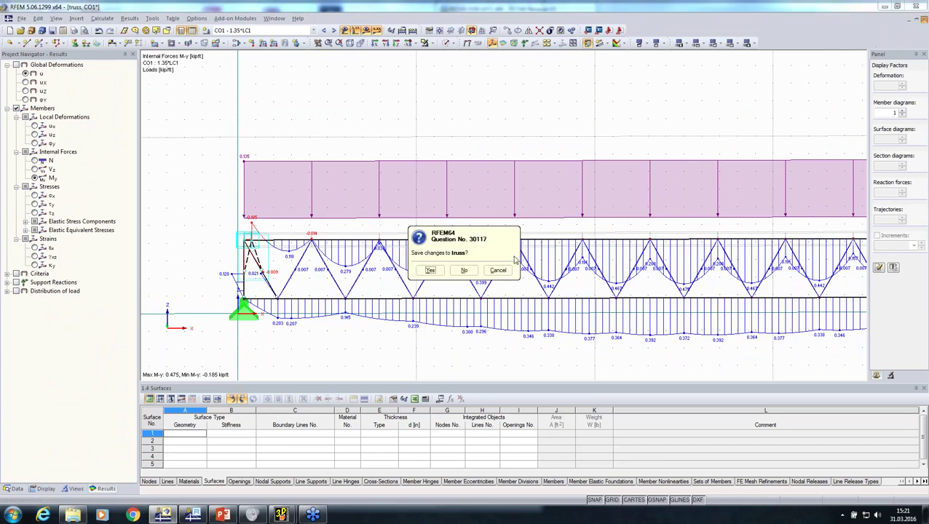
left_click(466, 271)
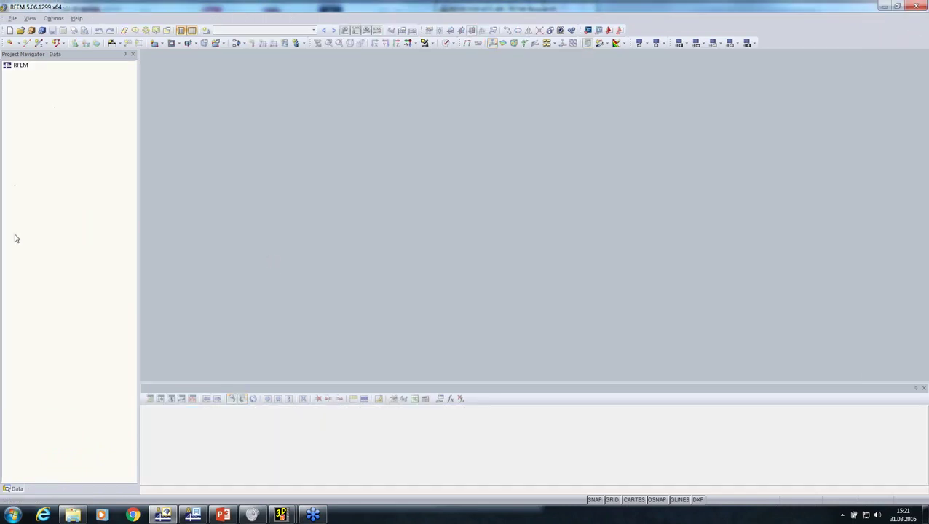
left_click(13, 19)
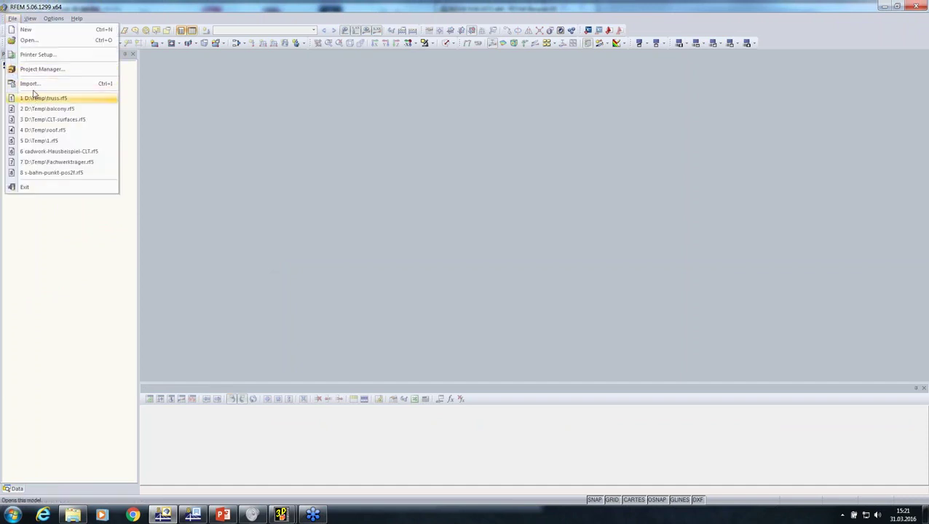
left_click(33, 84)
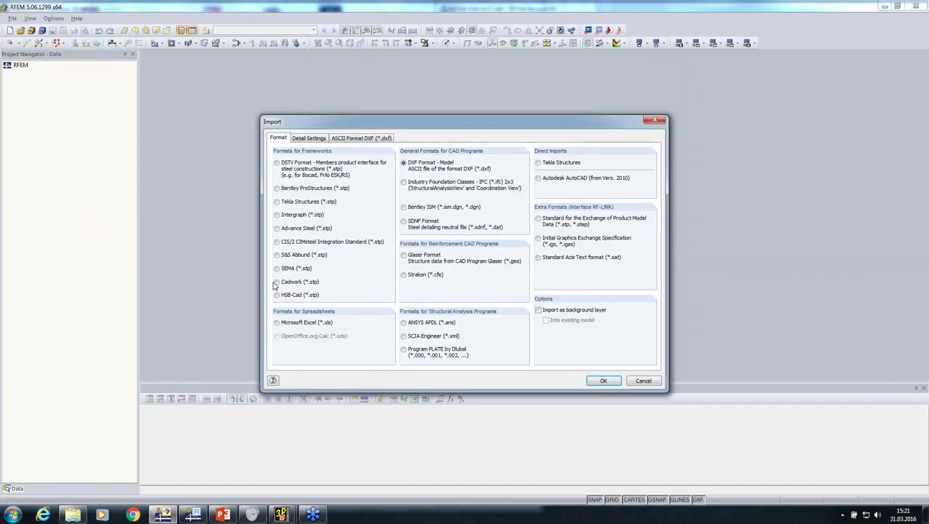
left_click(278, 283)
Remove the glulam d. fir entry and its Glulam Timber GL28h assignment from the material conversion table, and save the table
left_click(316, 140)
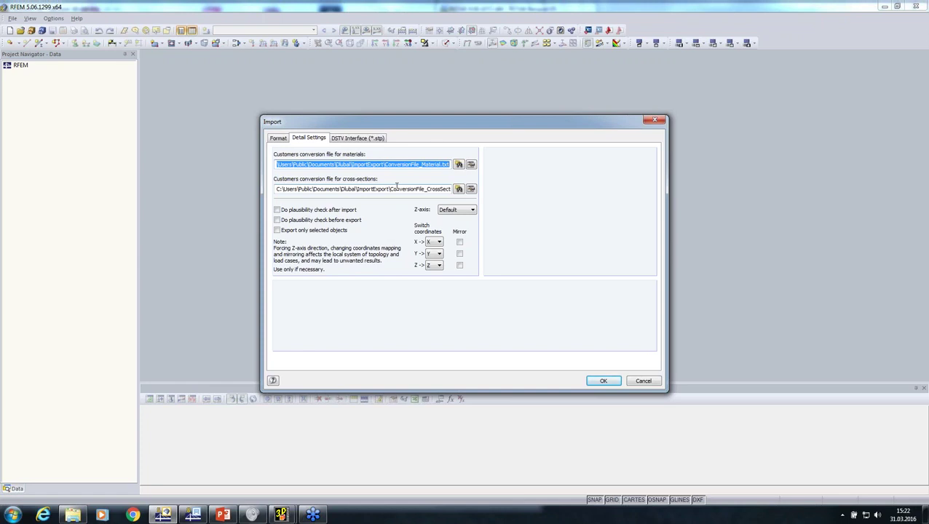
left_click(472, 166)
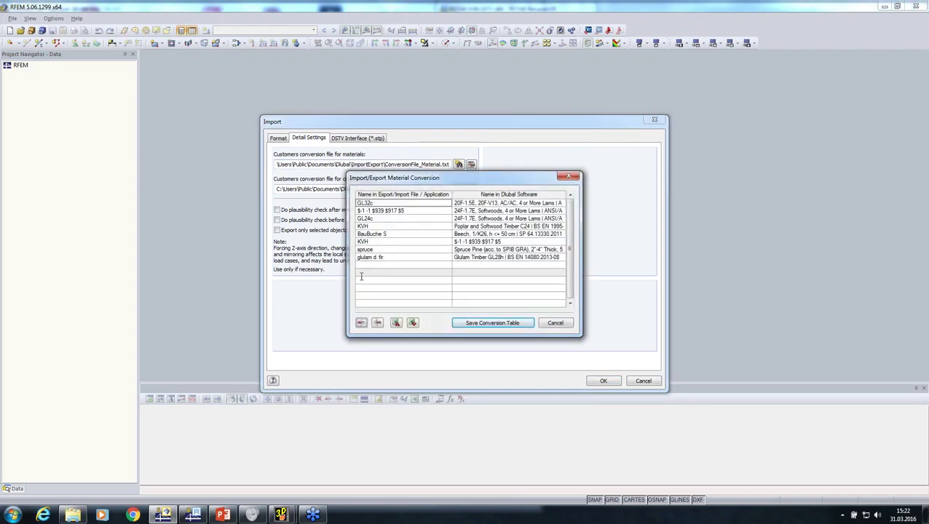
left_click(397, 257)
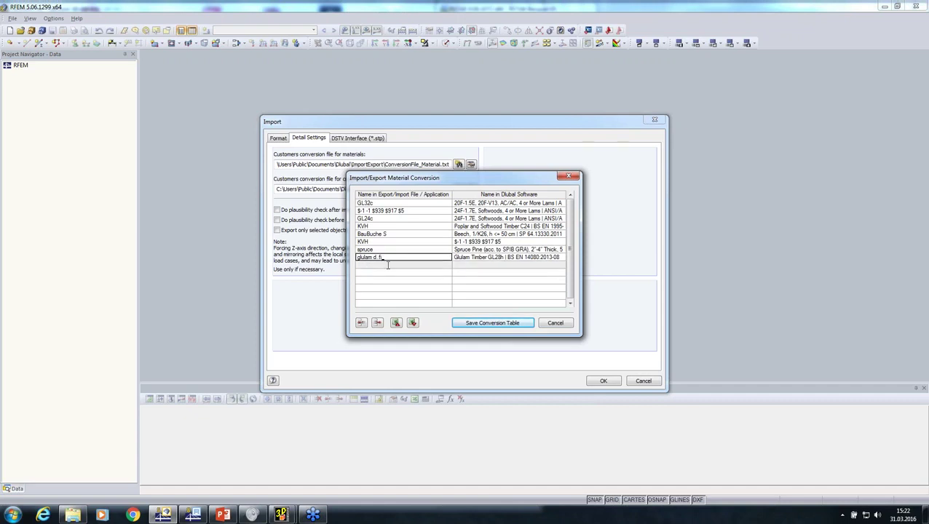
left_click(473, 258)
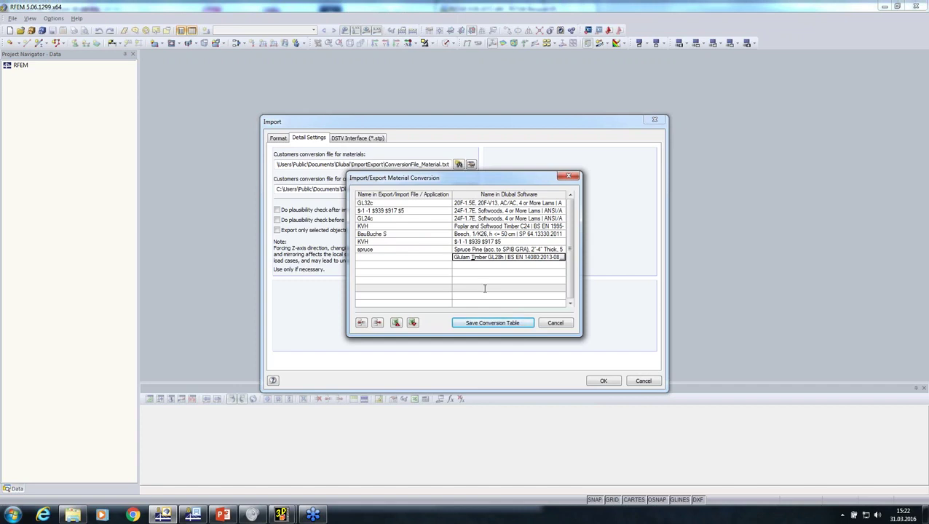
key("Delete")
key("Delete")
key("Delete")
key("Delete")
key("Delete")
key("Delete")
key("Delete")
key("Delete")
key("Delete")
key("Delete")
key("Delete")
key("Delete")
key("Delete")
key("Delete")
key("Delete")
key("Delete")
key("Delete")
key("Delete")
key("Delete")
key("Delete")
key("BackSpace")
key("BackSpace")
key("BackSpace")
key("BackSpace")
key("BackSpace")
key("BackSpace")
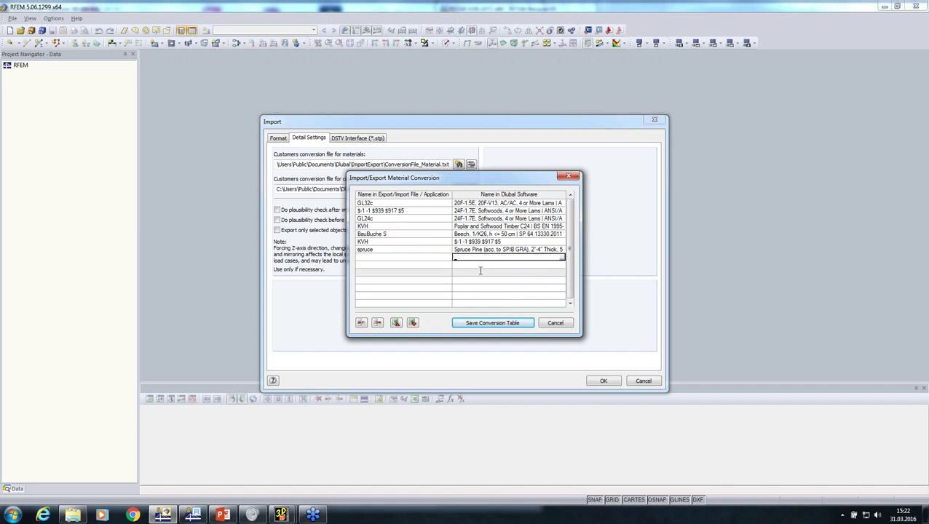
left_click(475, 250)
left_click(477, 323)
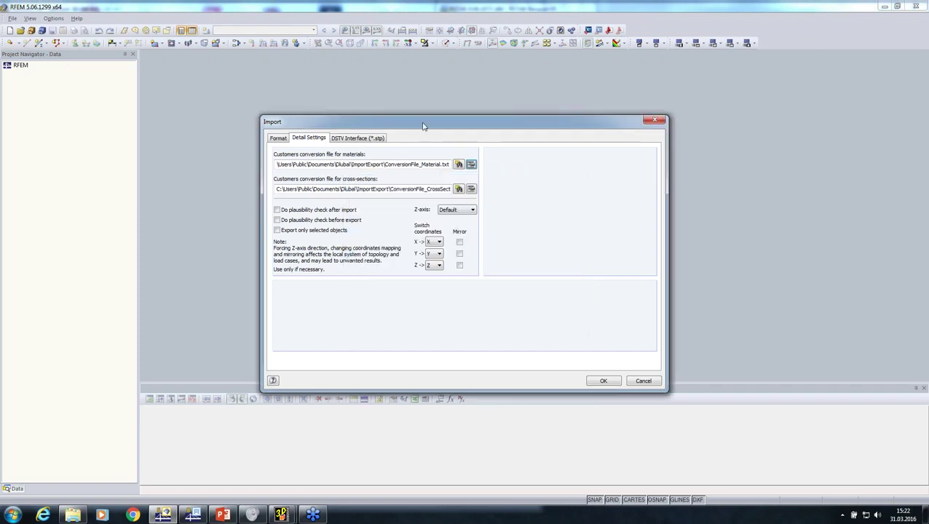
Import truss.stp as the model truss with automatic creation of combinations turned off
left_click(357, 138)
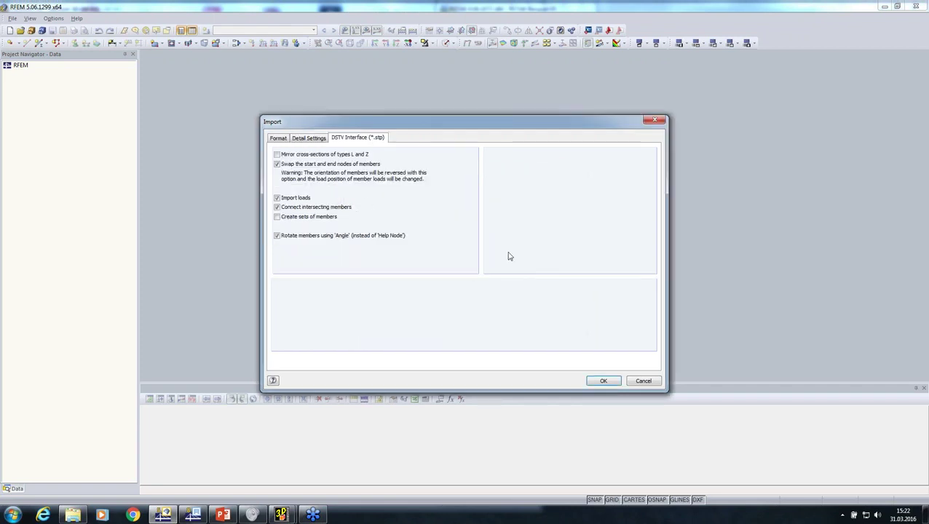
left_click(602, 381)
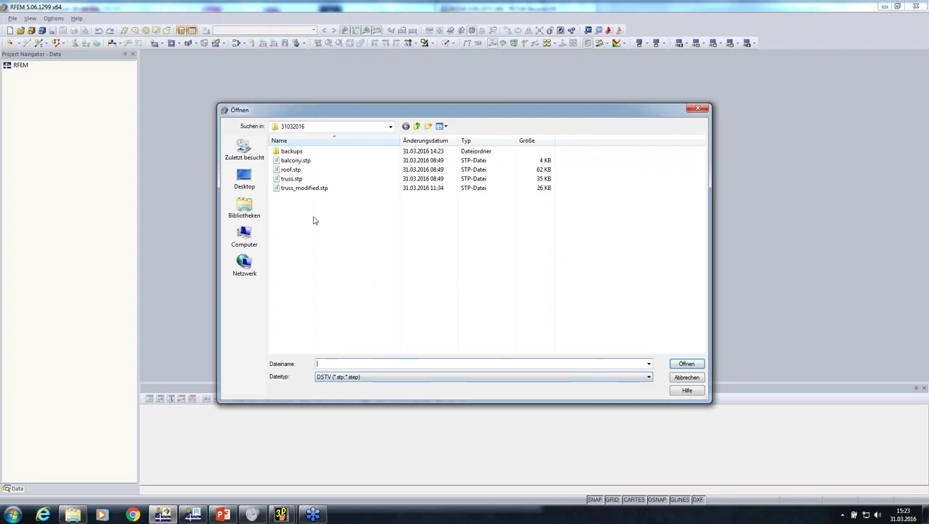
left_click(292, 179)
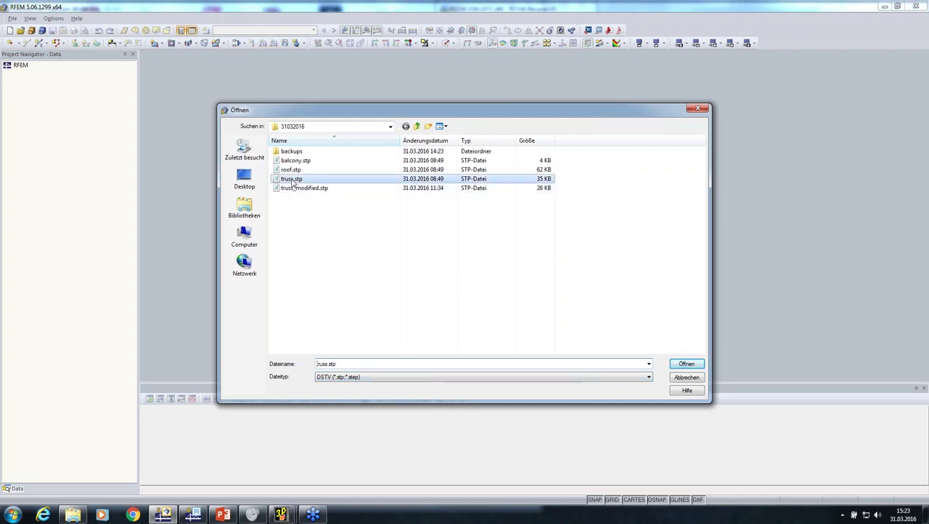
left_click(682, 365)
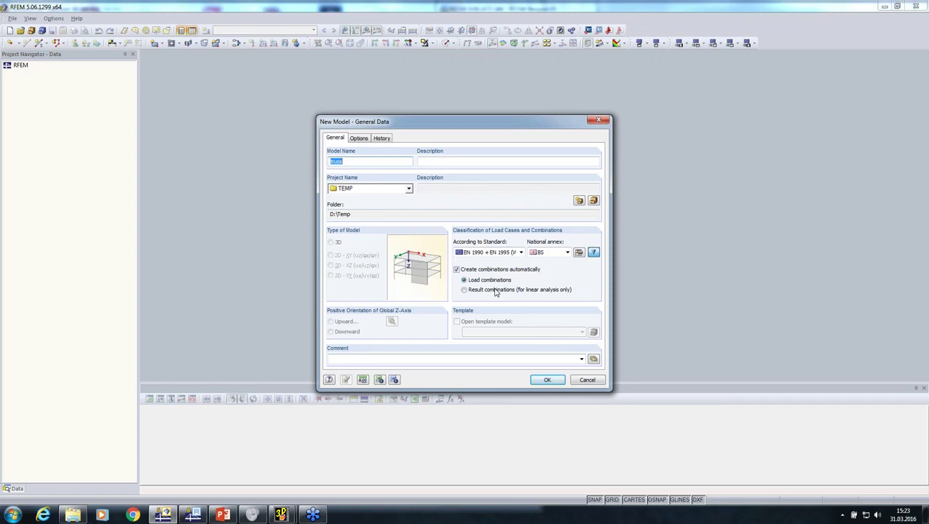
left_click(456, 269)
left_click(538, 378)
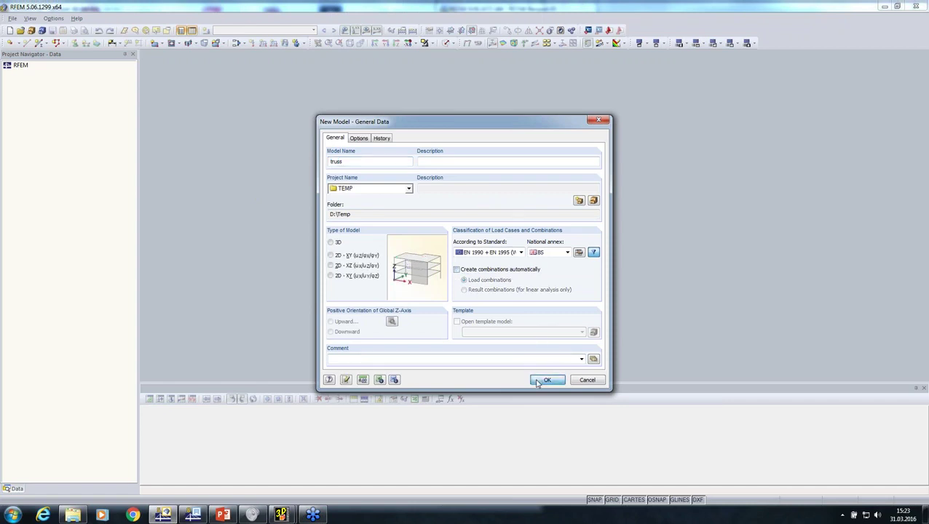
left_click(445, 273)
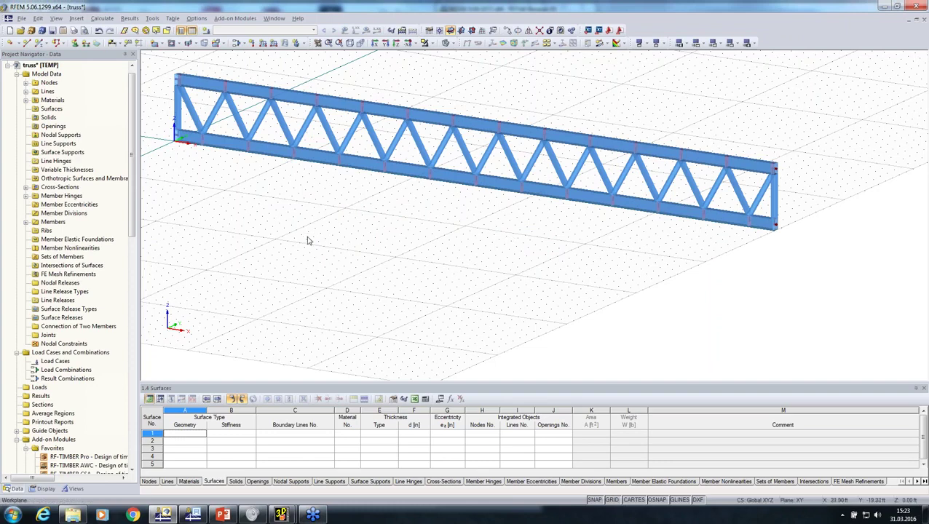
Examine the material constants of the imported glulam d. fir. material without changing them
left_click(26, 101)
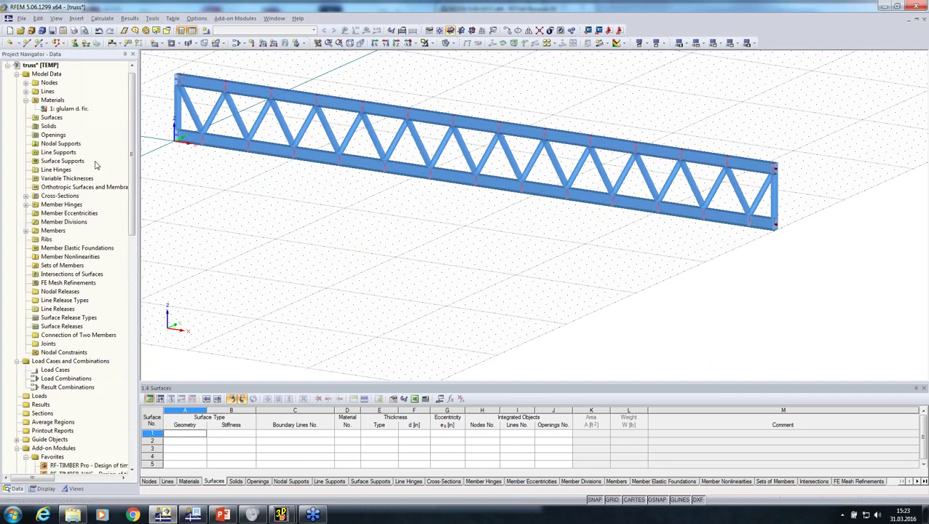
left_click(72, 108)
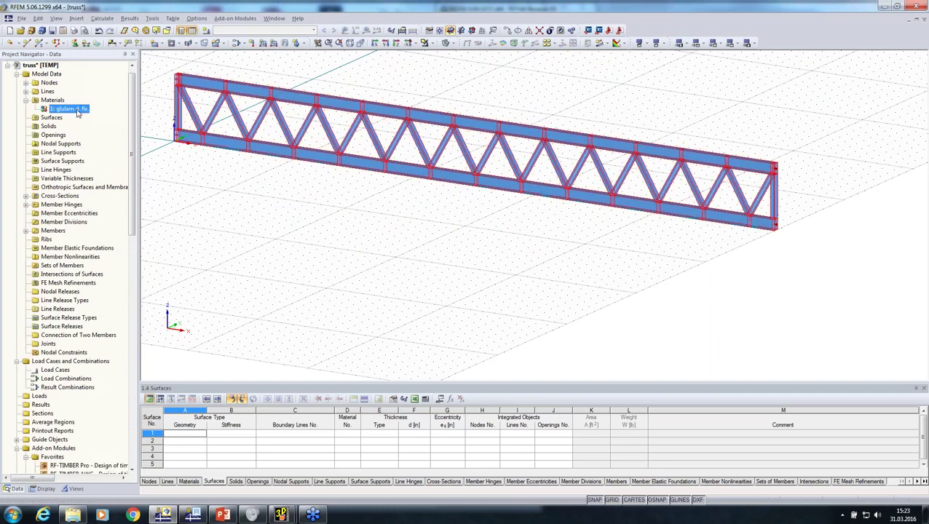
left_click(924, 19)
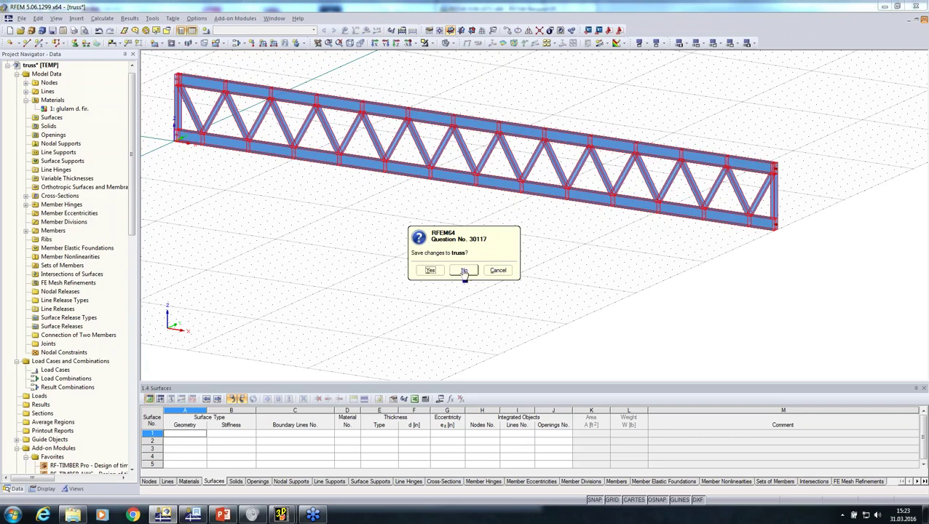
left_click_drag(449, 266, 445, 267)
left_click(494, 271)
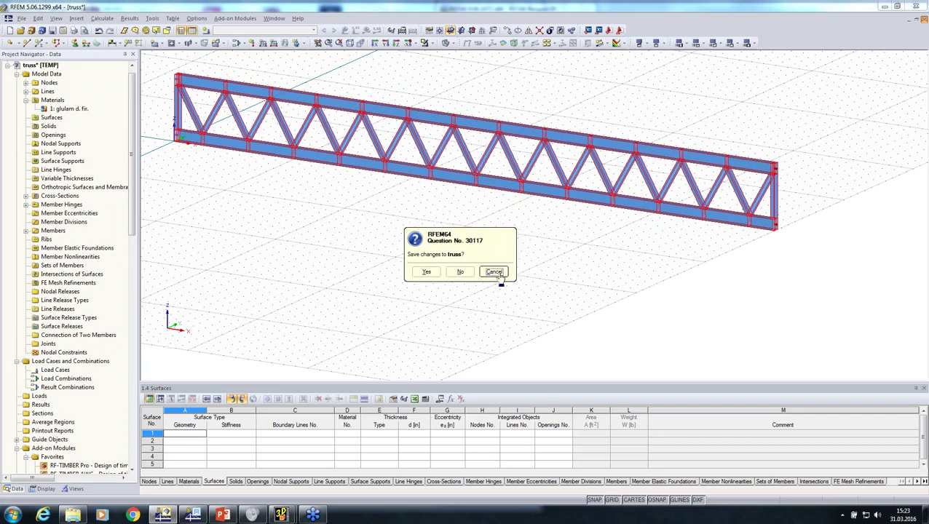
double_click(69, 108)
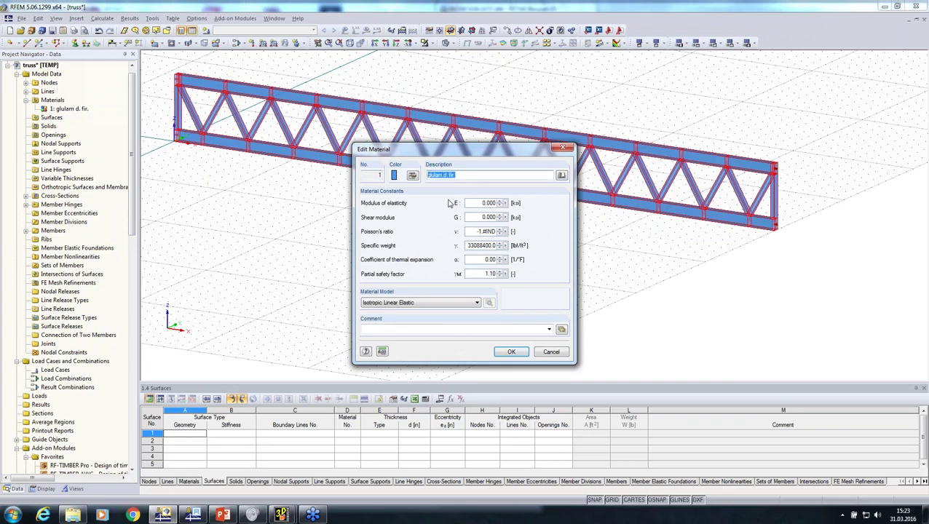
left_click(550, 352)
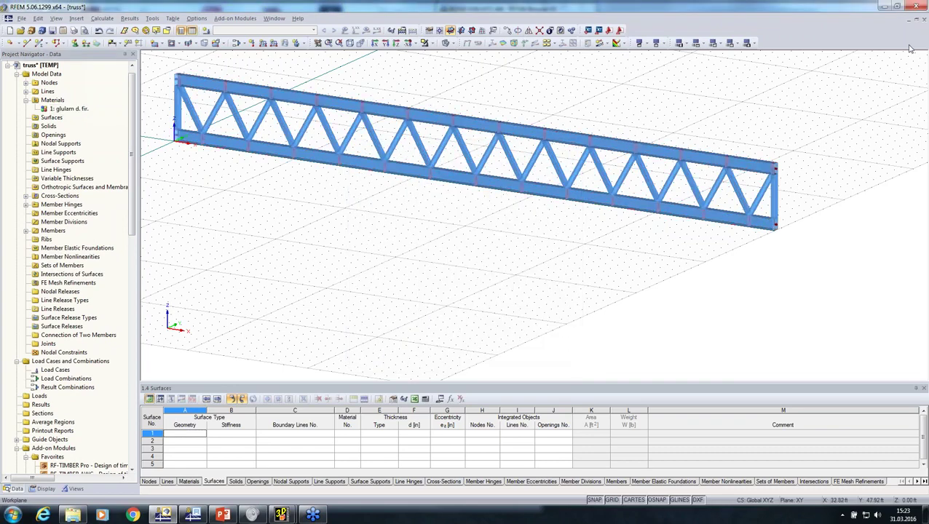
Close the truss model without saving and open the material conversion table for a new Cadwork (*.stp) import
left_click(919, 20)
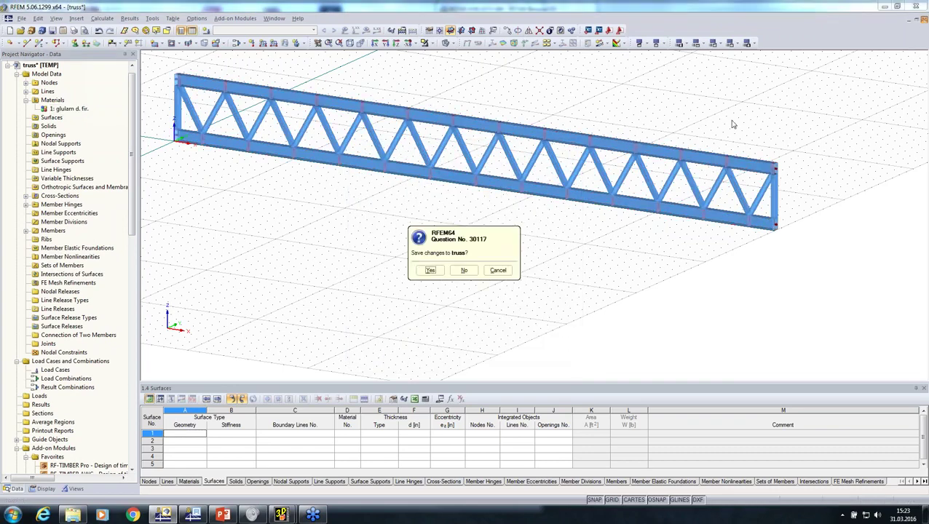
left_click(464, 270)
left_click(12, 18)
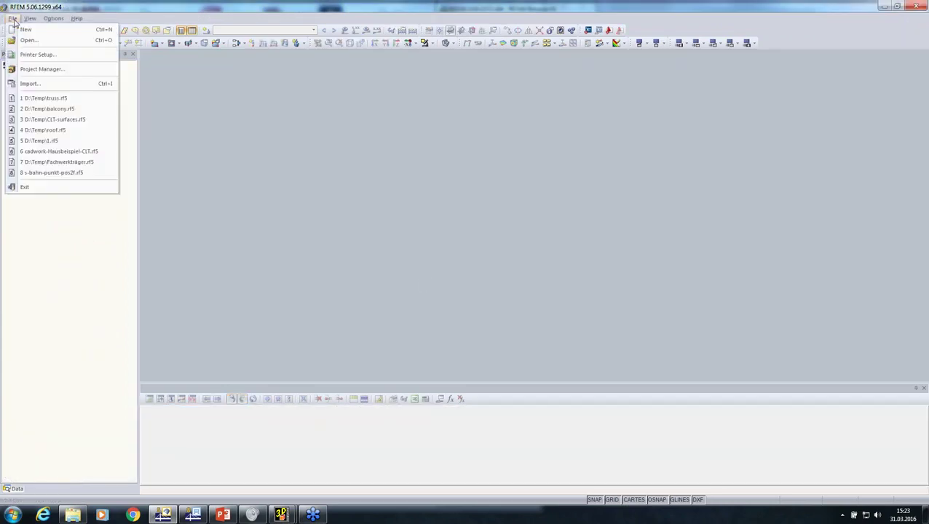
left_click(30, 84)
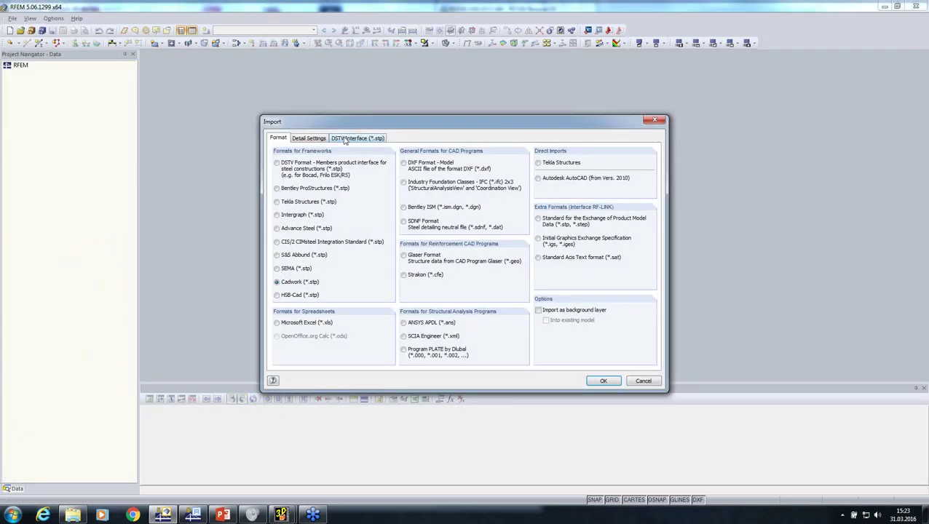
left_click(311, 138)
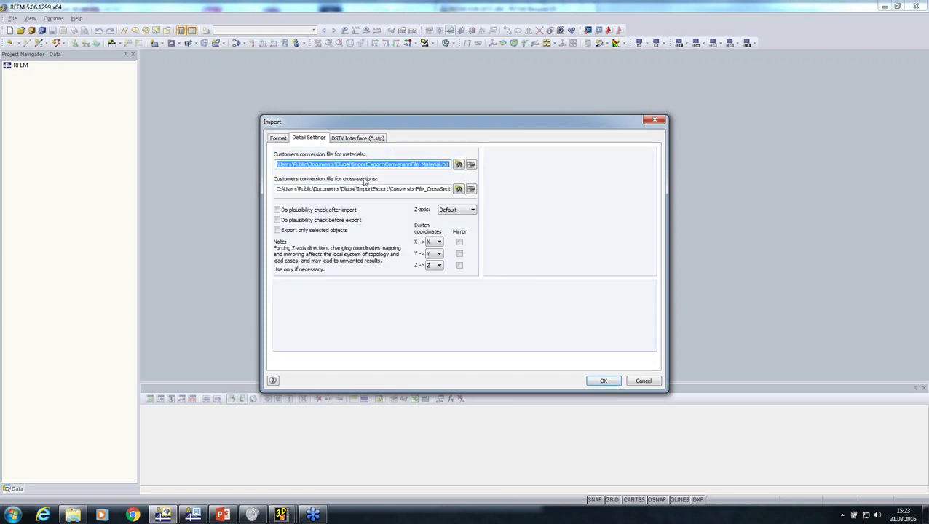
left_click(471, 164)
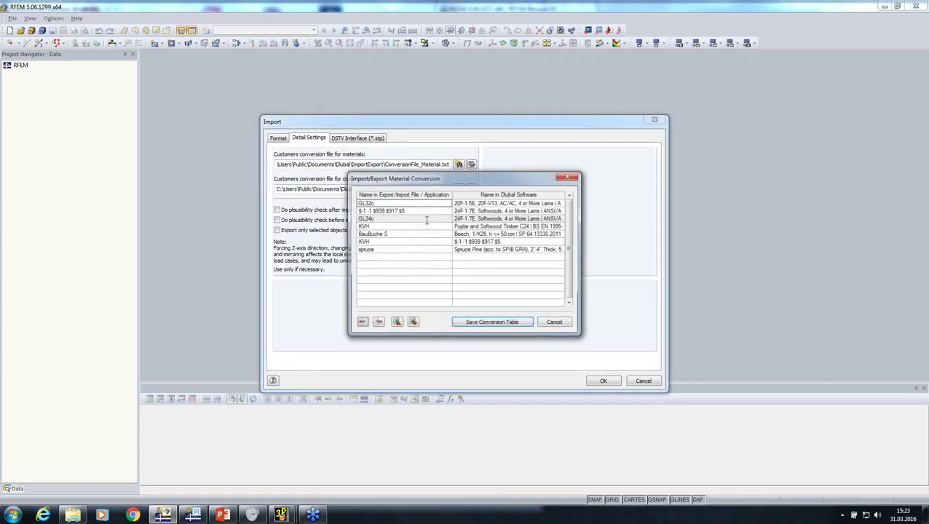
Add the entry glulam d. fir to the conversion table, assign it Glulam Timber GL28h from BS EN 14080:2013-08, and save the table
type("glulam d. fir")
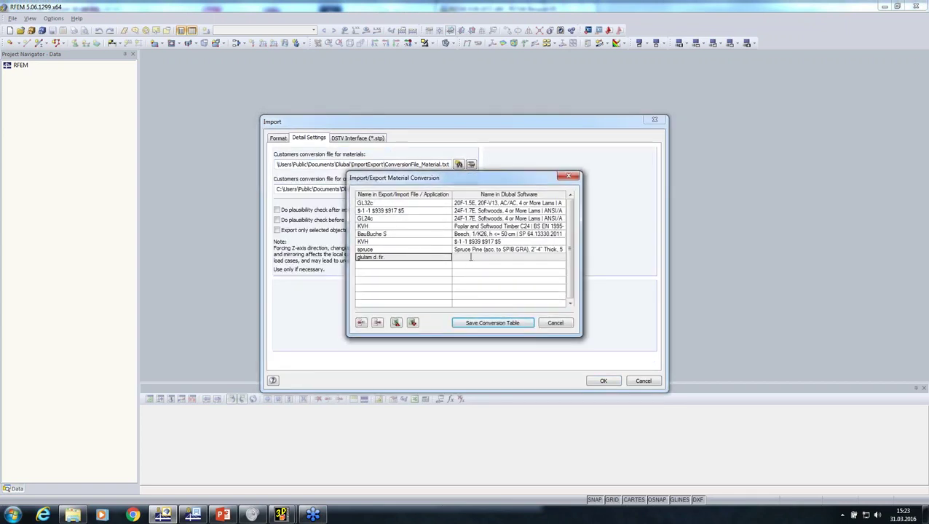
left_click(471, 256)
left_click(561, 258)
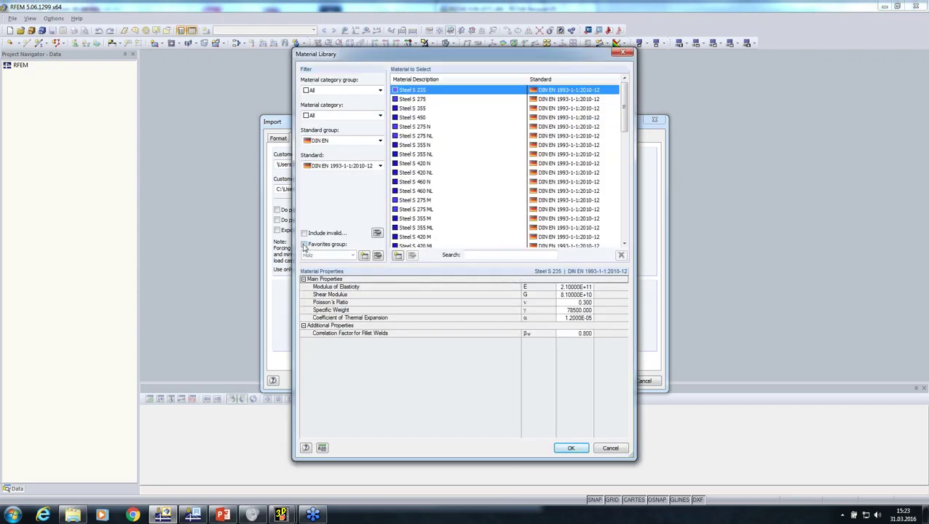
left_click(304, 243)
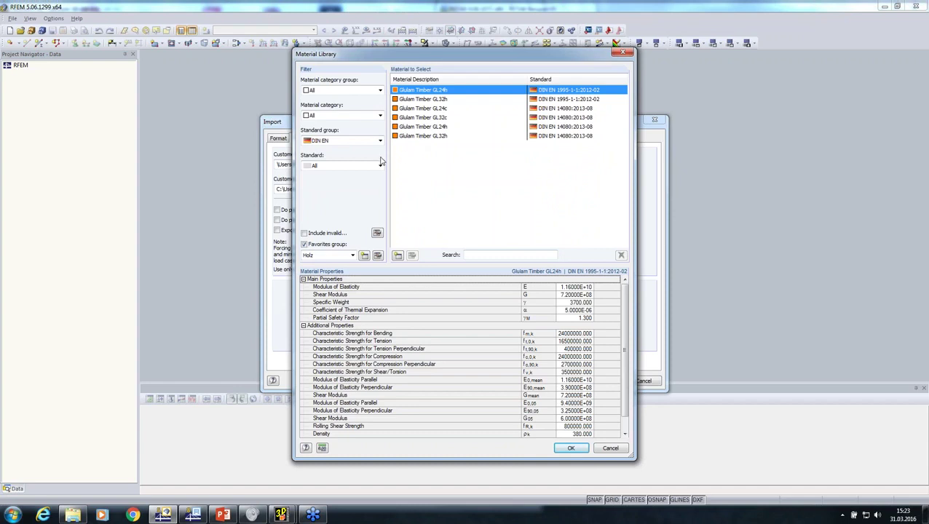
left_click(364, 142)
left_click(357, 181)
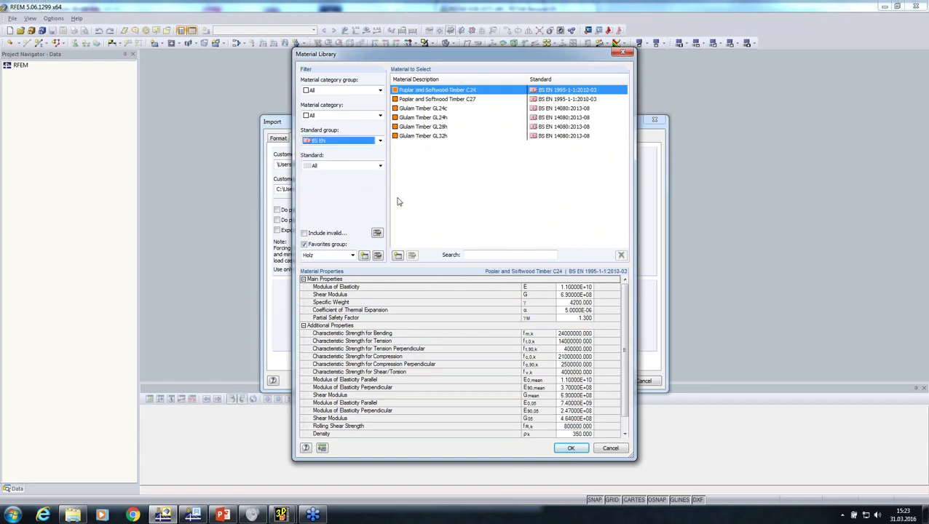
left_click(424, 127)
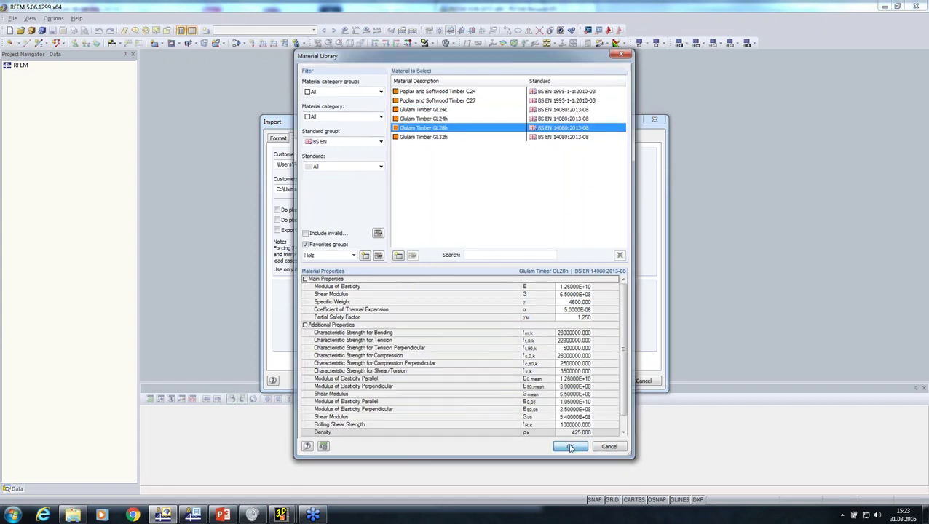
left_click(570, 447)
left_click(521, 324)
Import truss.stp with the updated material conversion as the model truss, using EN 1990 + EN 1995 with the BS national annex
left_click(603, 381)
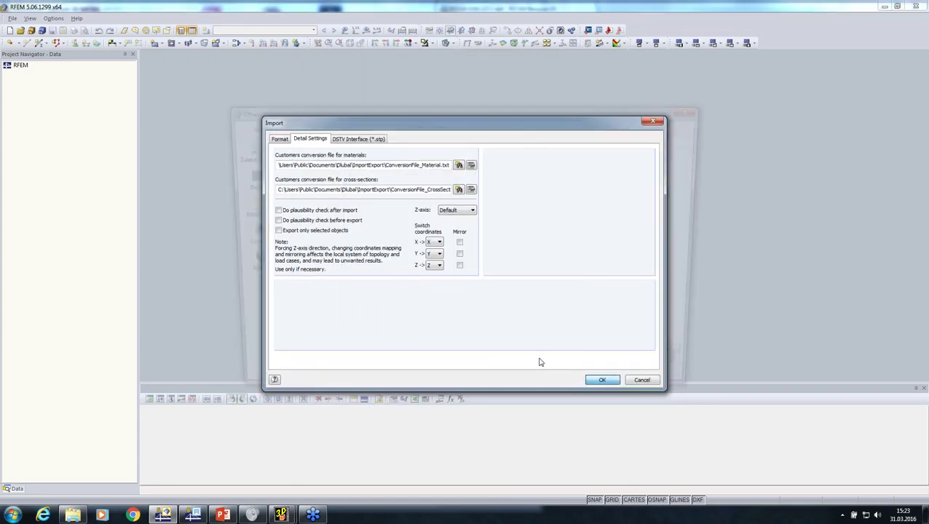
double_click(307, 180)
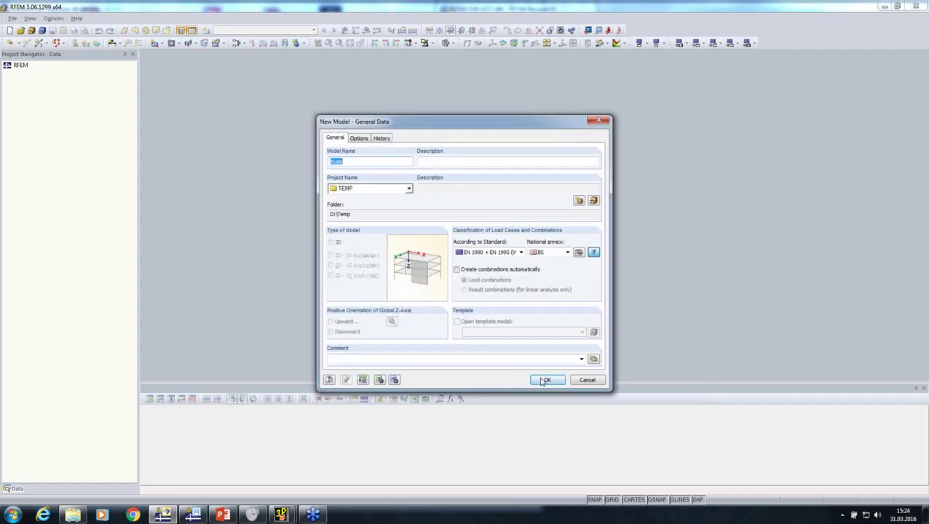
left_click(544, 379)
left_click(444, 272)
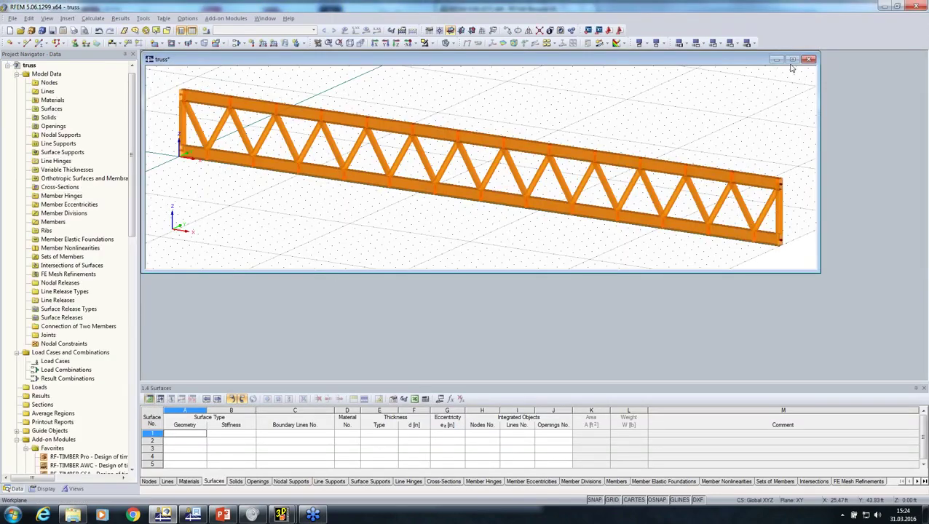
List the imported truss's materials to check the conversion and display the model as a wireframe
middle_click_drag(502, 225, 521, 284)
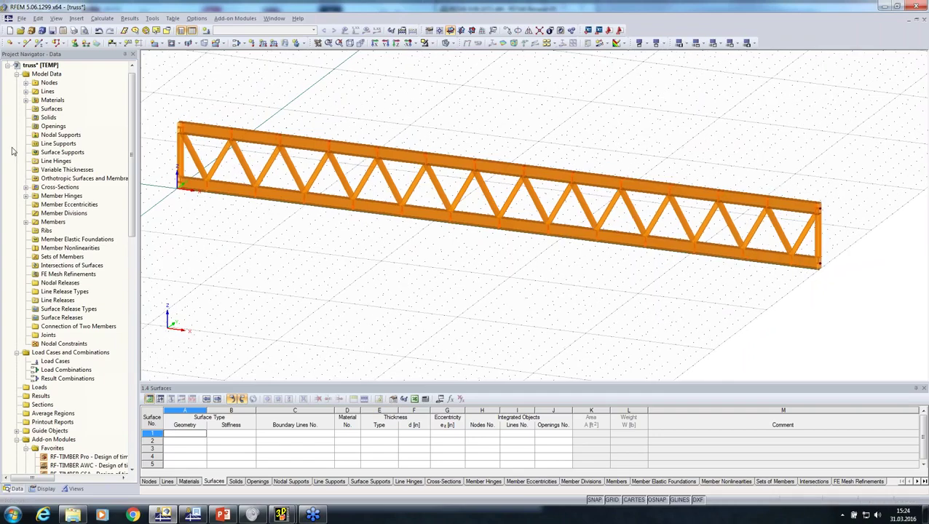
left_click(26, 102)
middle_click_drag(412, 283, 571, 283, "ctrl")
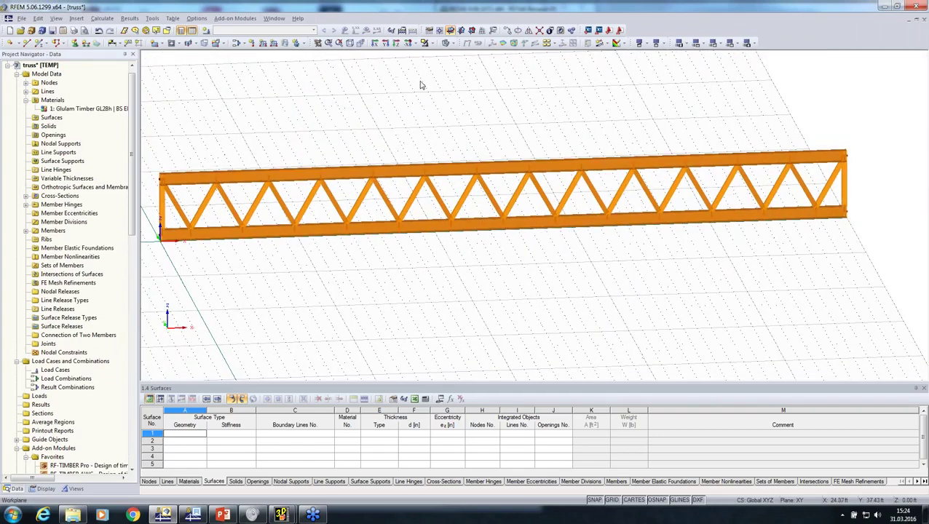
left_click(446, 44)
middle_click_drag(471, 257, 398, 243, "ctrl")
scroll(343, 178, "up", 7)
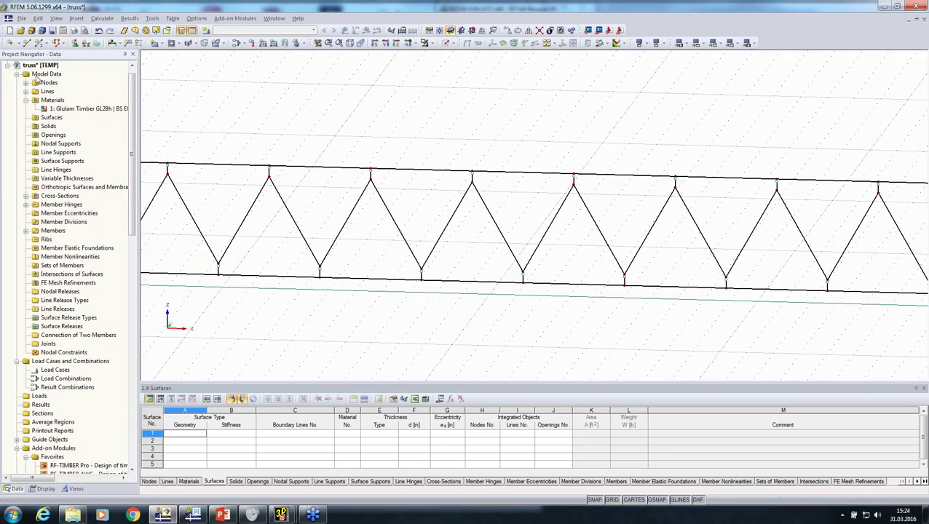
Change the model type in the general data from 3D to 2D - XZ
right_click(37, 76)
left_click(59, 96)
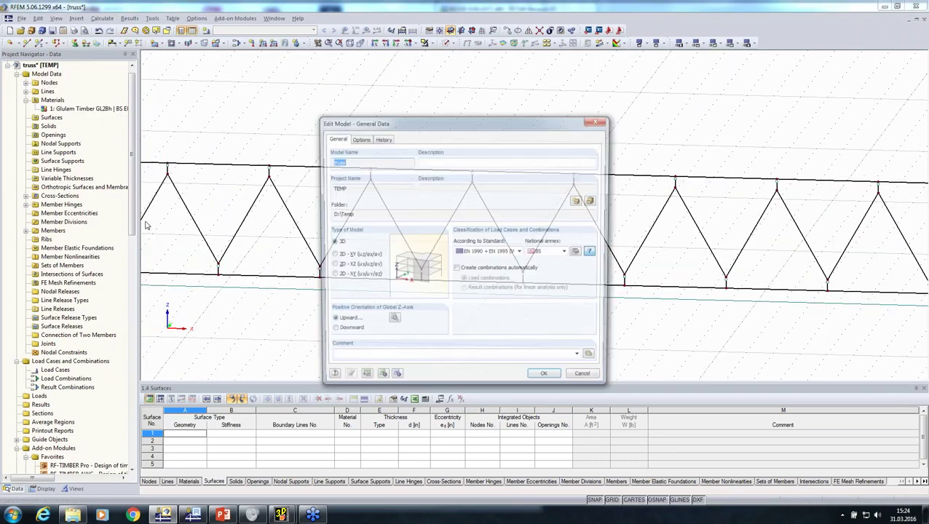
left_click(336, 266)
left_click(544, 379)
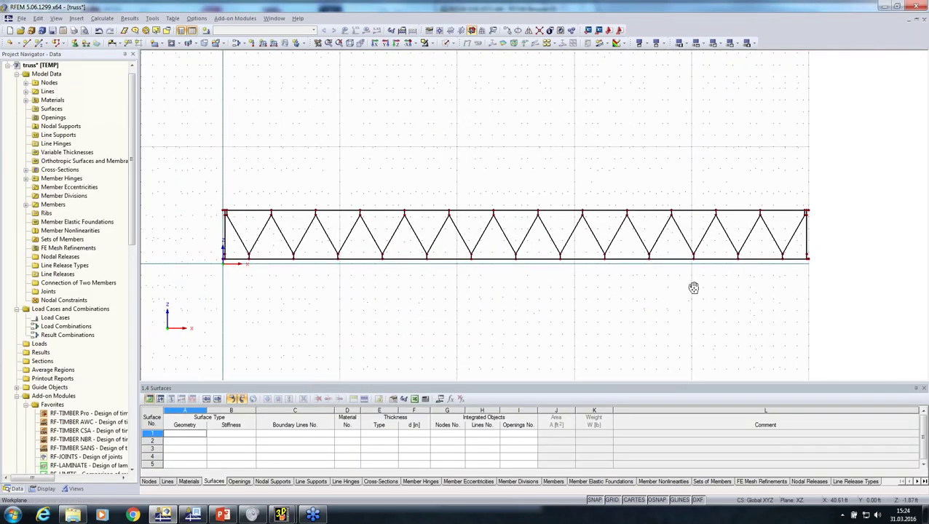
Select the short vertical connecting members along the truss's upper chord and reverse their member orientation
scroll(813, 214, "up", 5)
scroll(812, 215, "up", 2)
left_click_drag(788, 215, 262, 210)
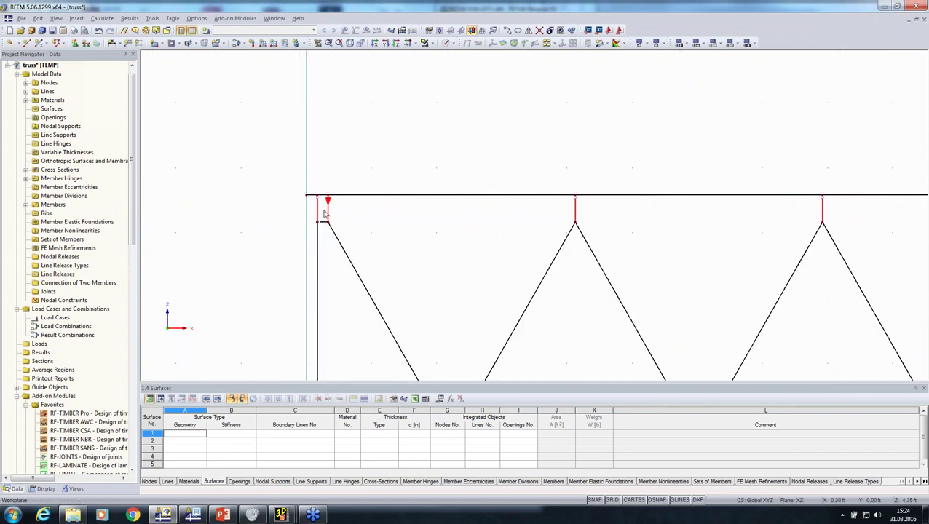
right_click(318, 208)
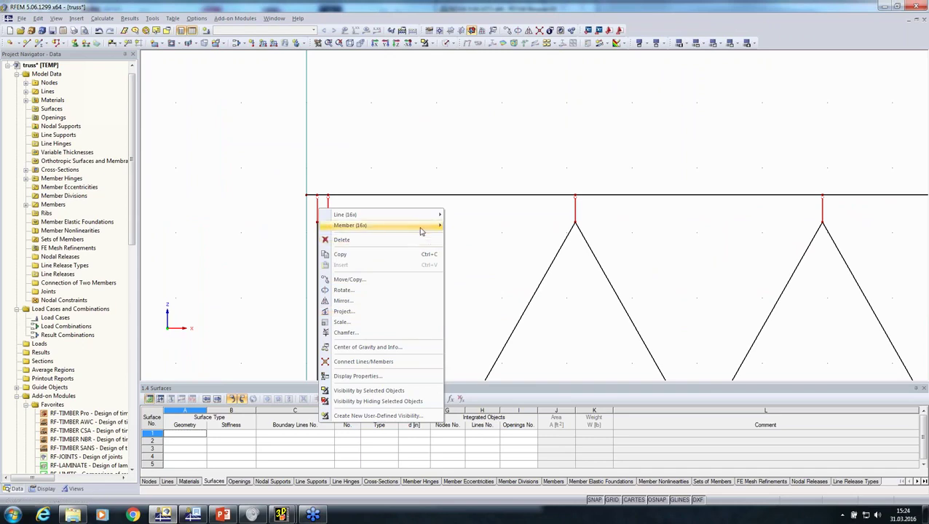
mouse_move(424, 226)
left_click(472, 333)
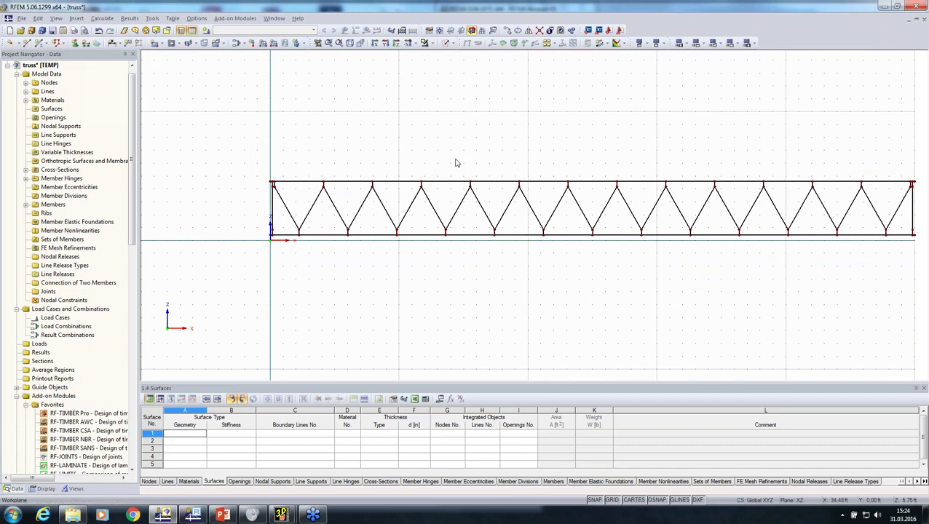
Create a set of continuous members, Continuous Members 1, from all upper chord members
left_click_drag(233, 151, 781, 189)
scroll(549, 186, "up", 2)
right_click(545, 188)
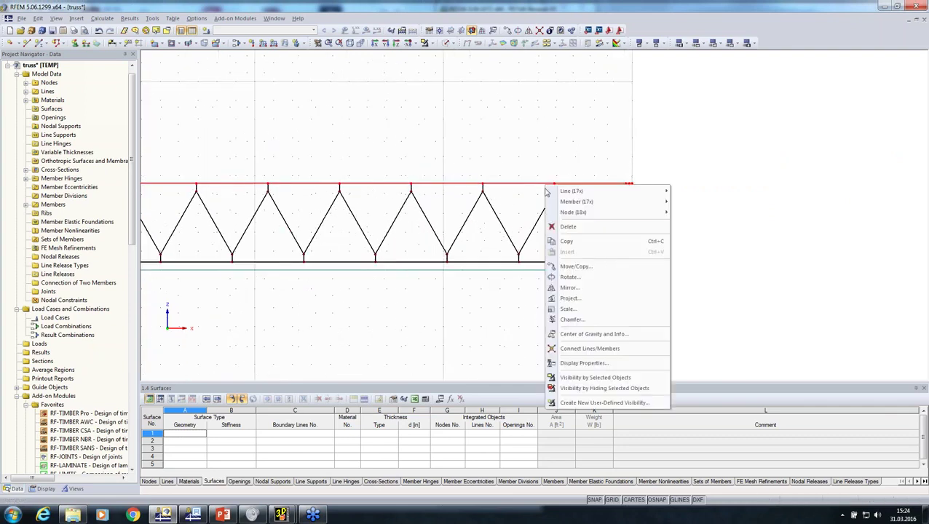
mouse_move(643, 201)
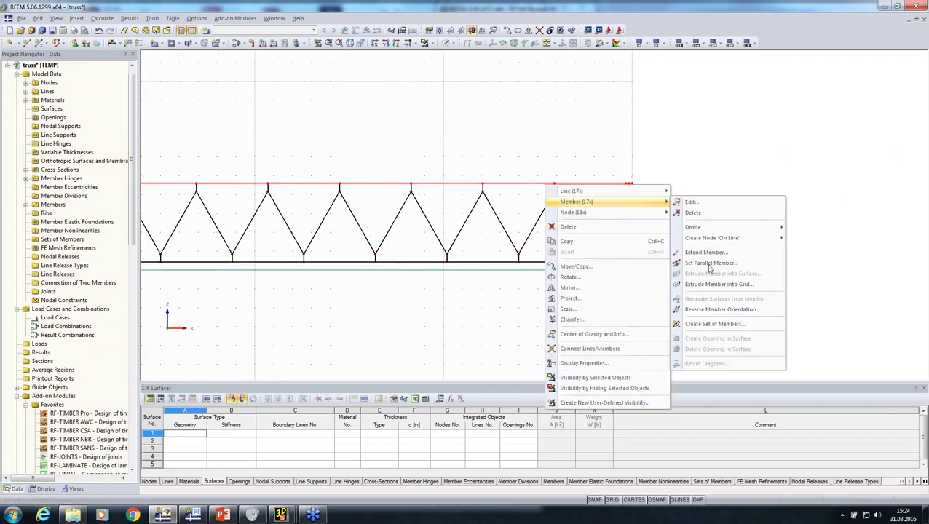
left_click(714, 323)
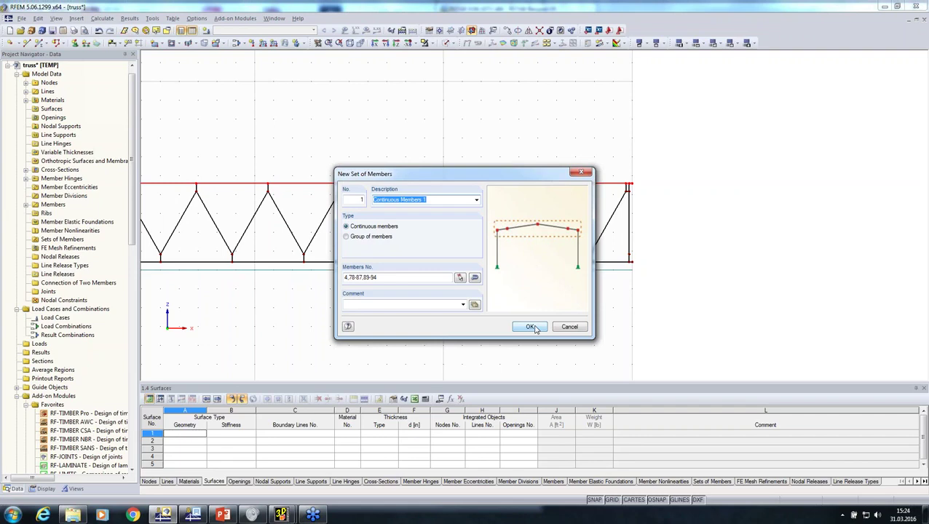
left_click(535, 328)
Place a hinged nodal support on the lower chord under the truss's left end post
scroll(478, 334, "down", 2)
middle_click_drag(425, 318, 750, 266)
left_click(75, 43)
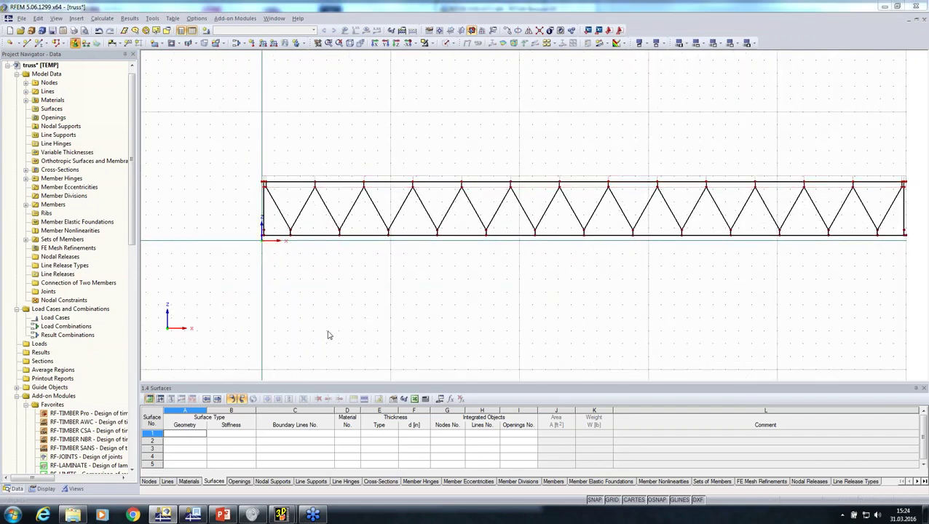
left_click(553, 343)
scroll(253, 237, "up", 5)
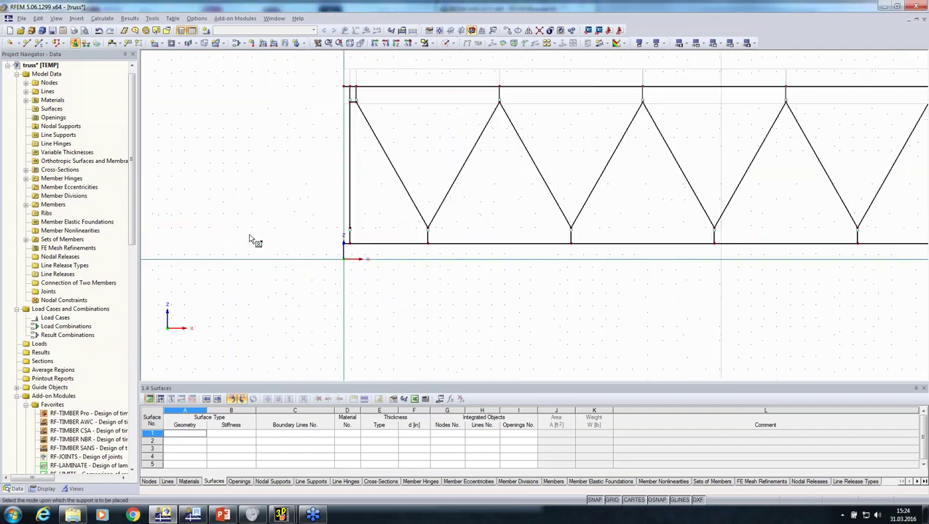
left_click(398, 245)
scroll(400, 299, "down", 5)
key("Escape")
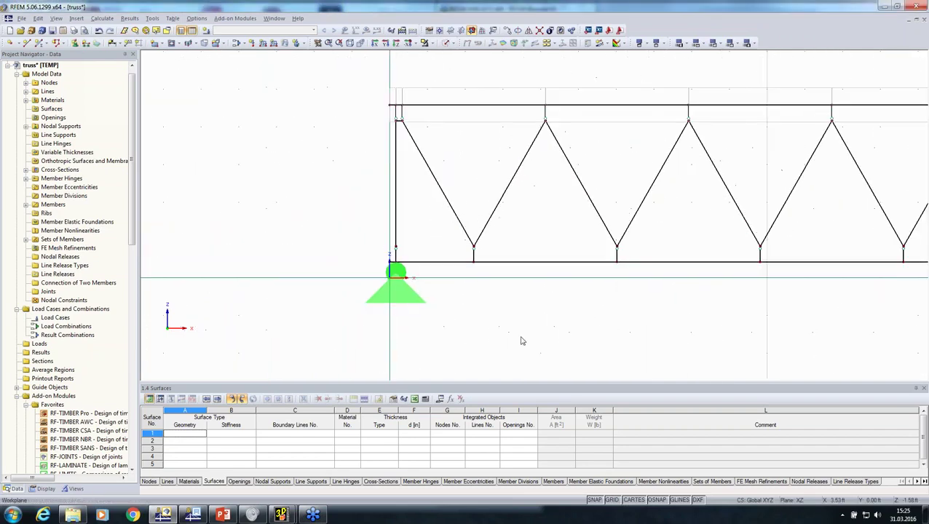
Define a sliding nodal support fixed only in uZ and place it on the lower chord under the right end post
middle_click_drag(523, 340, 226, 249)
left_click(74, 43)
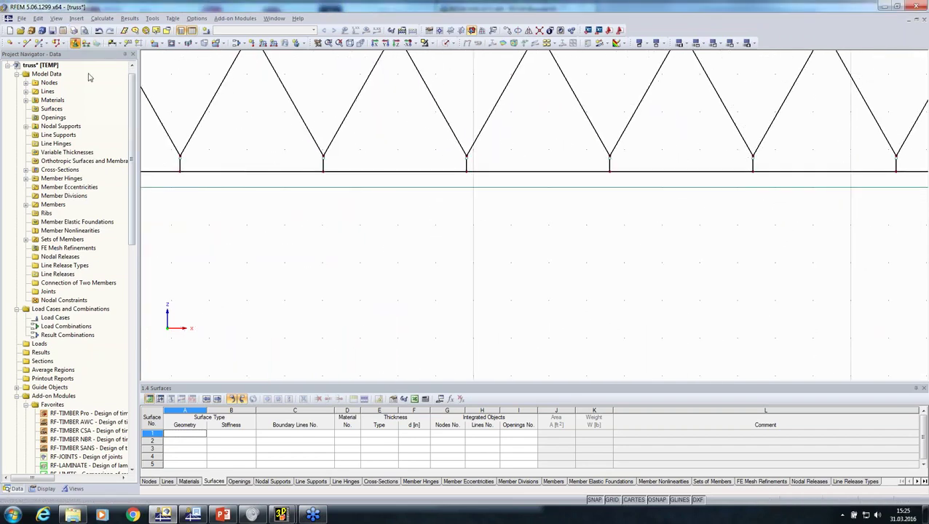
left_click(463, 185)
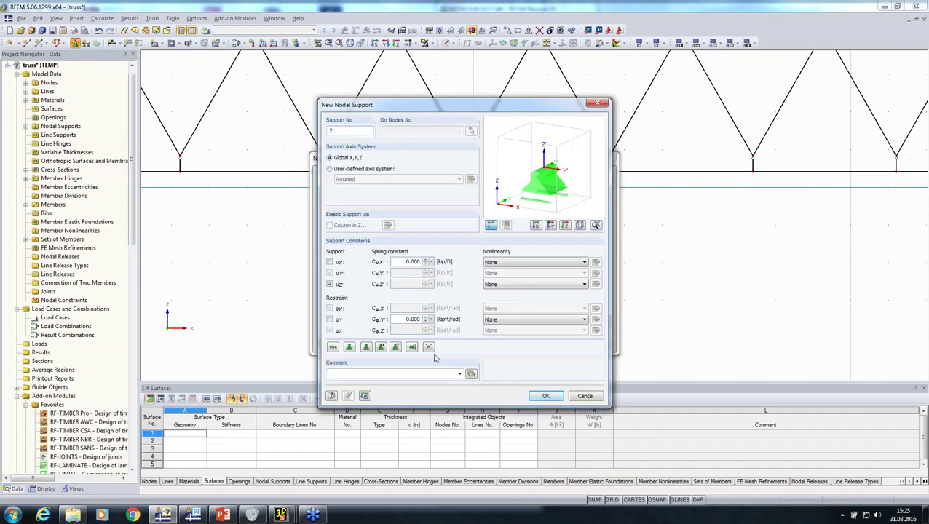
left_click(544, 395)
left_click(546, 343)
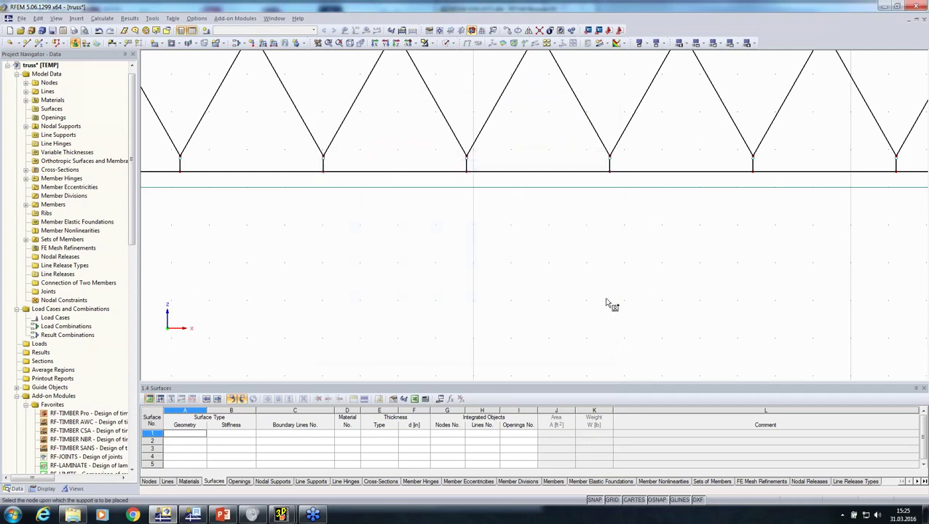
scroll(610, 299, "down", 7)
middle_click_drag(696, 296, 251, 239)
scroll(887, 178, "up", 1)
scroll(887, 171, "up", 4)
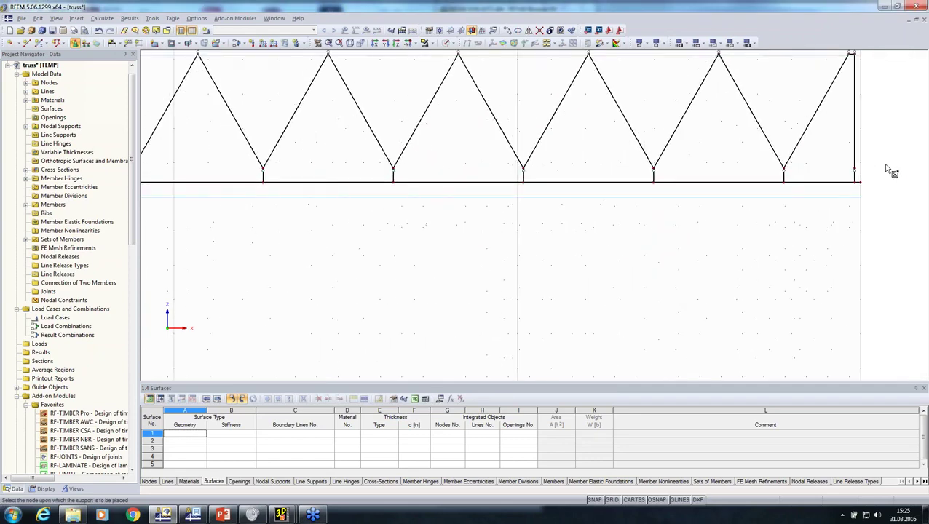
left_click(844, 188)
scroll(721, 274, "down", 4)
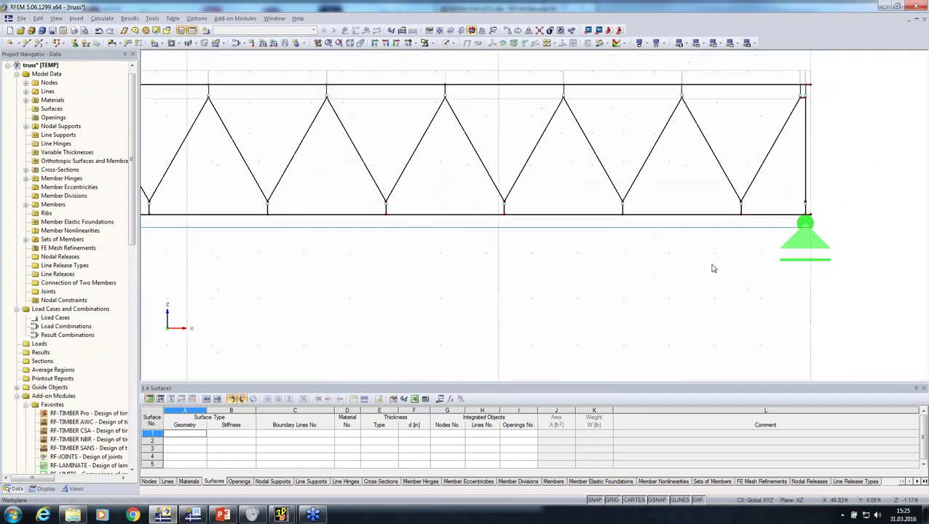
Create load case LC1 with the Permanent action category and active self-weight
middle_click_drag(666, 276, 785, 265)
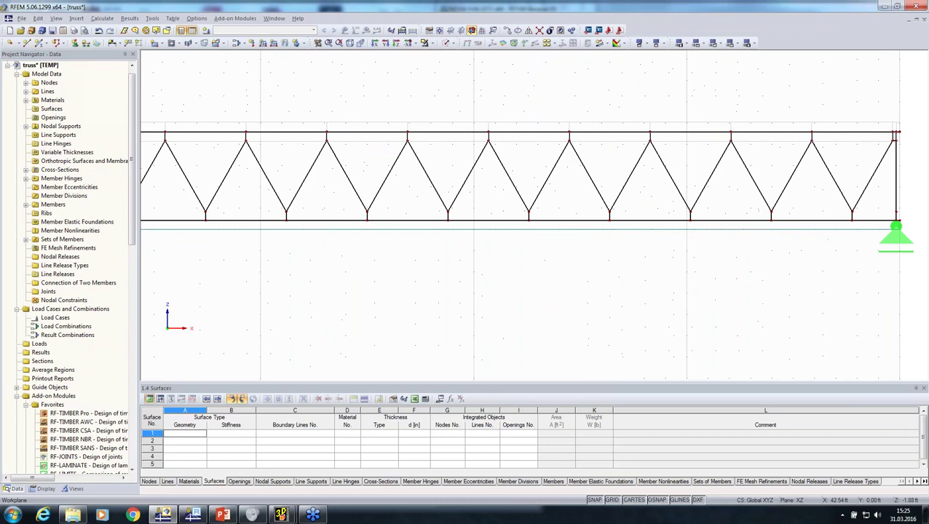
left_click(206, 29)
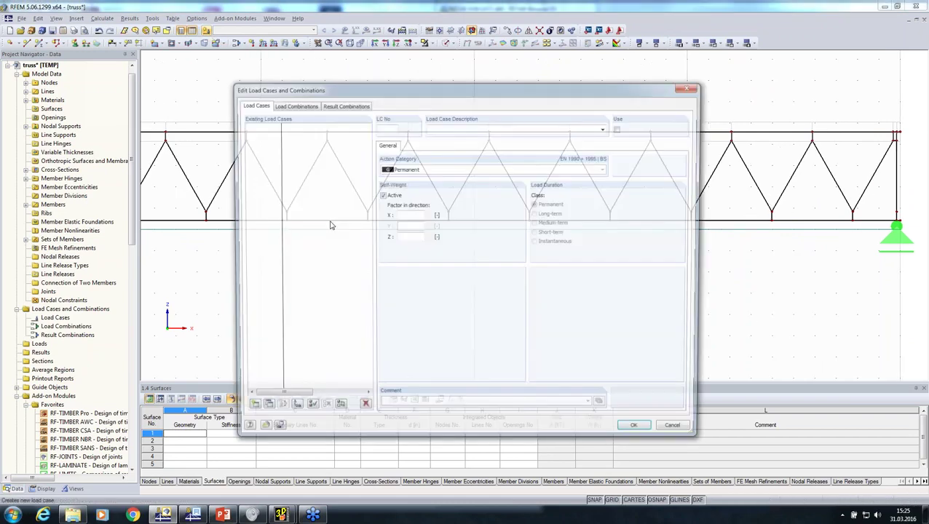
left_click(638, 432)
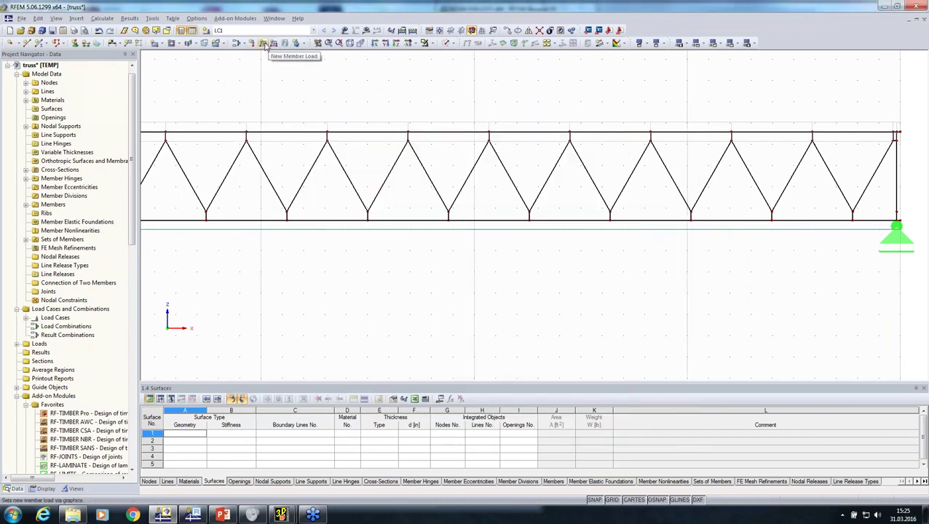
Apply a uniform force load of -0.1 kip/ft in global direction ZL to the upper chord's set of members
left_click(271, 43)
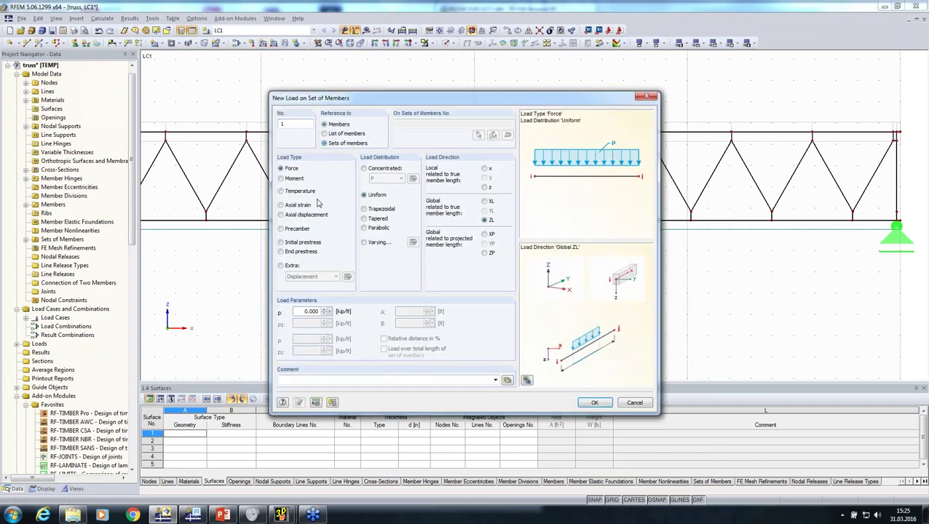
type("-0.1")
key("Return")
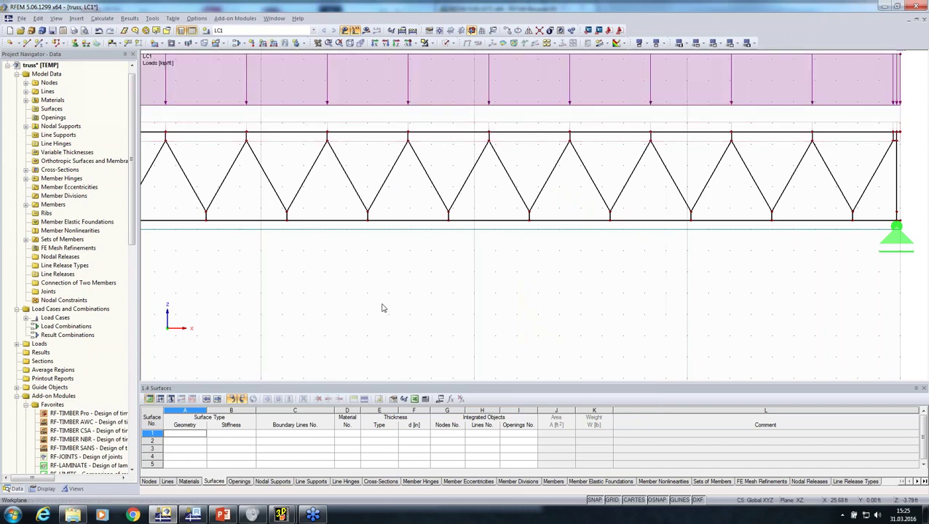
Calculate load case LC1 and display the member bending moments My over the whole truss
scroll(382, 308, "down", 2)
left_click(366, 32)
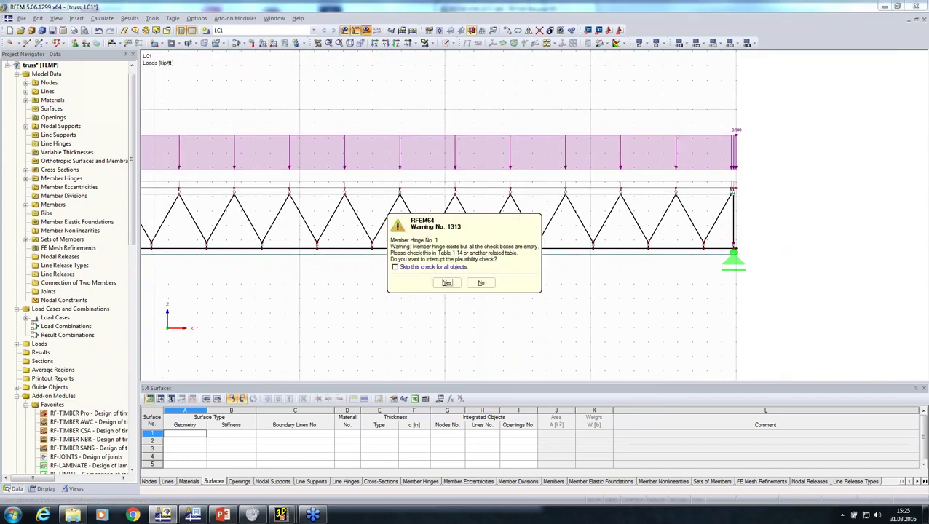
left_click(446, 282)
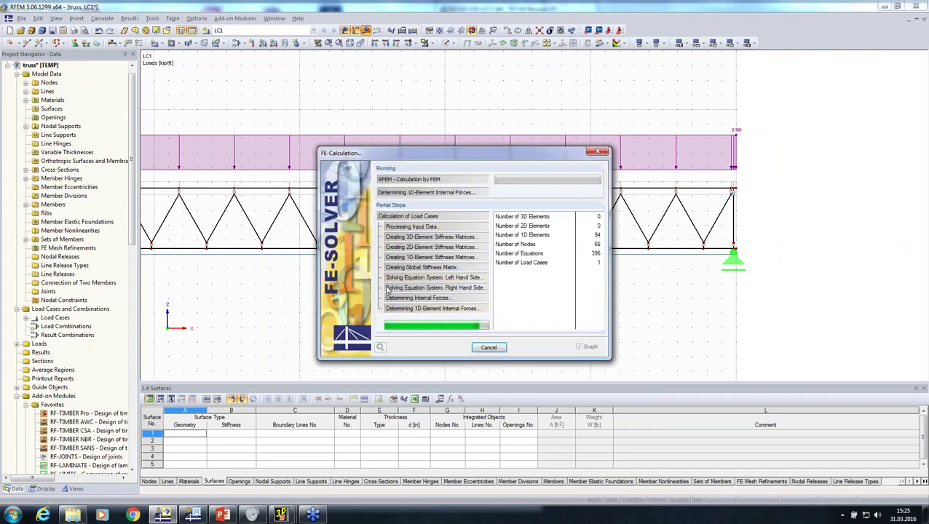
middle_click_drag(358, 294, 623, 311)
left_click(16, 108)
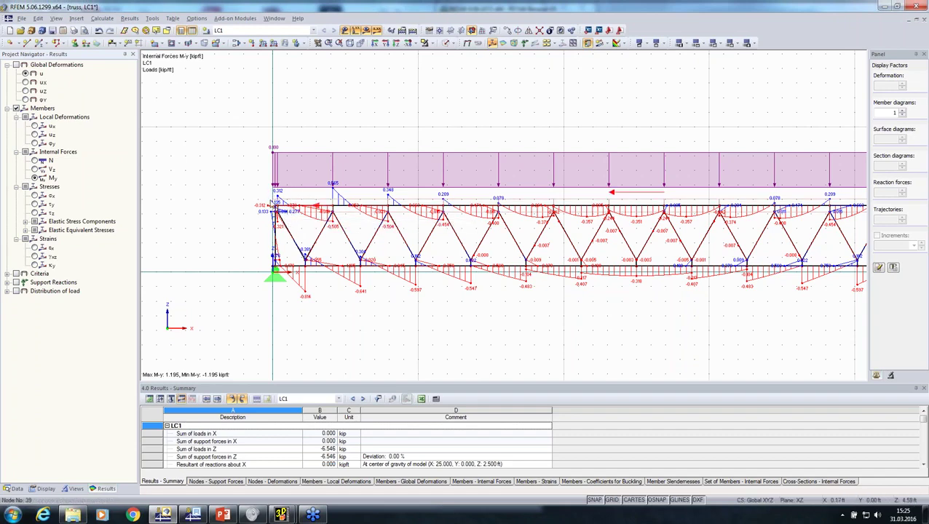
scroll(286, 206, "down", 3)
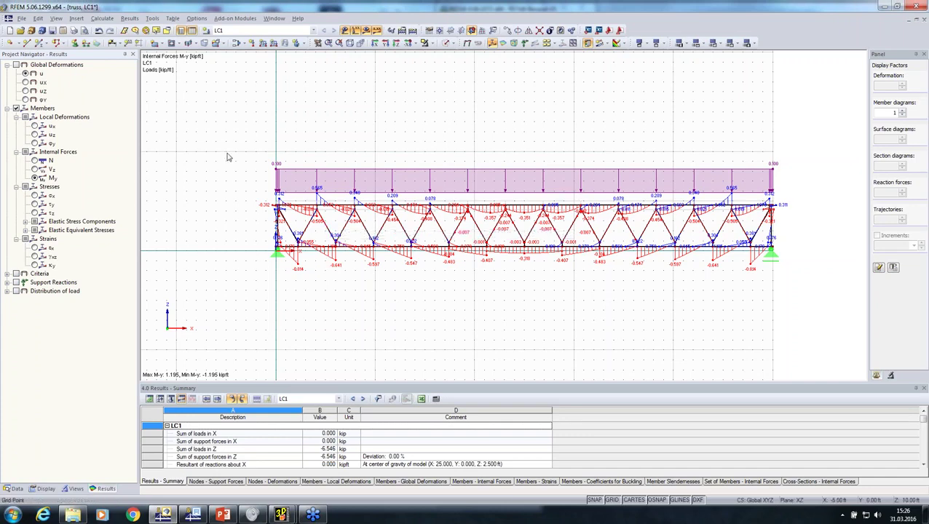
Hide the results and highlight the members that use cross-section 2 in the model
left_click_drag(226, 151, 806, 360)
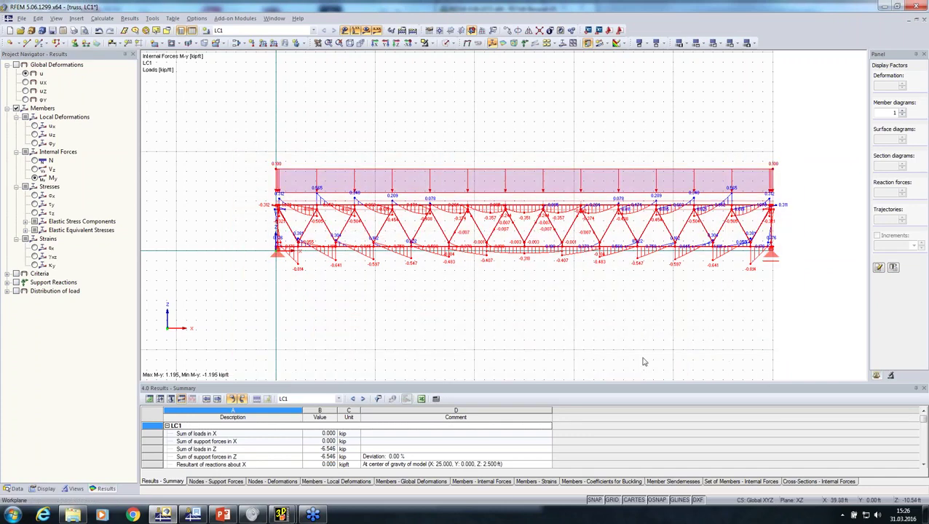
left_click(16, 489)
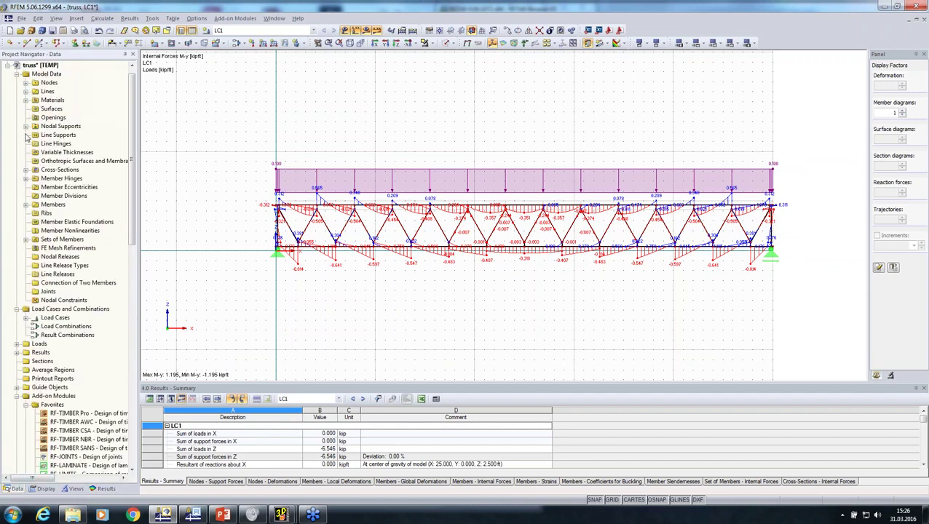
left_click(26, 170)
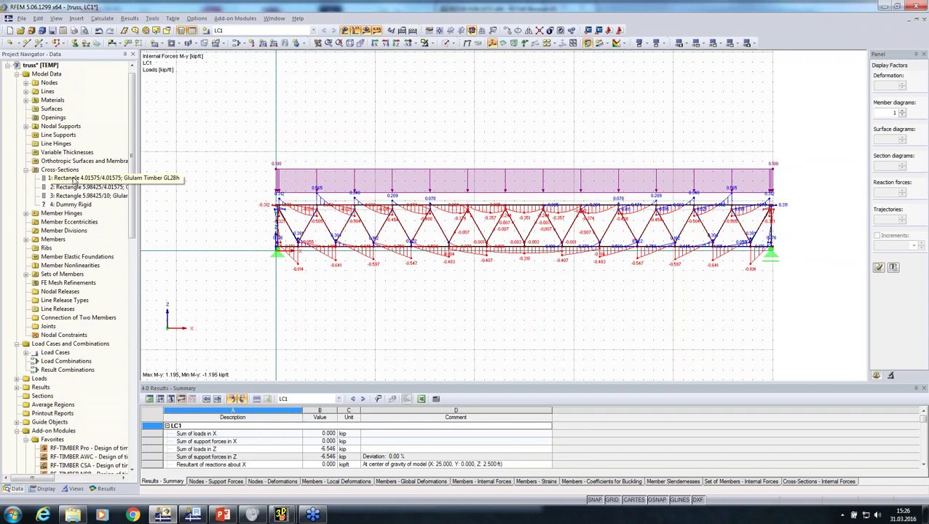
left_click(70, 188)
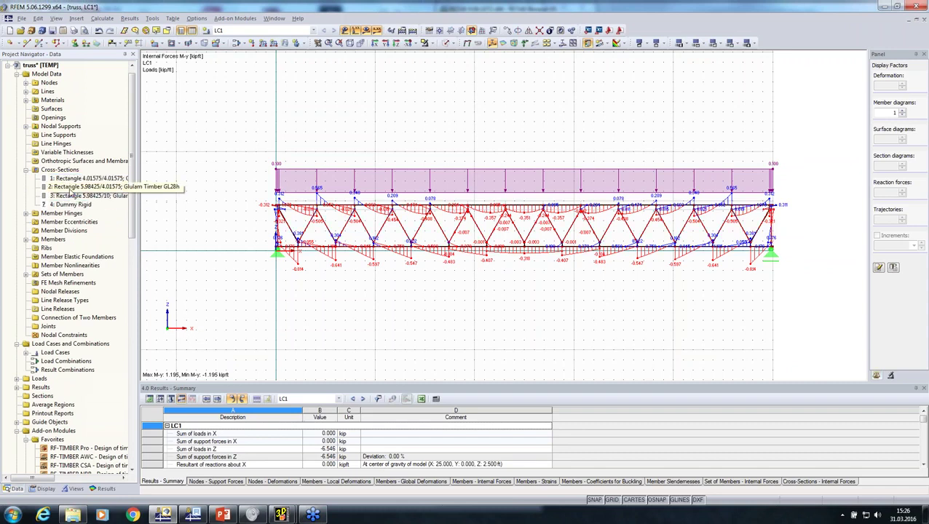
left_click(376, 30)
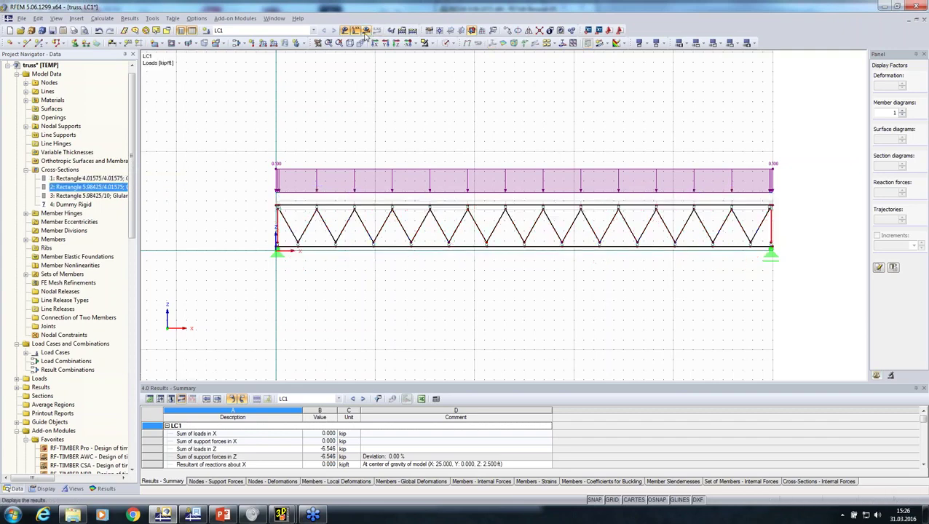
Change cross-section 1, used by the truss diagonals, to Rectangle 5/5
left_click(85, 179)
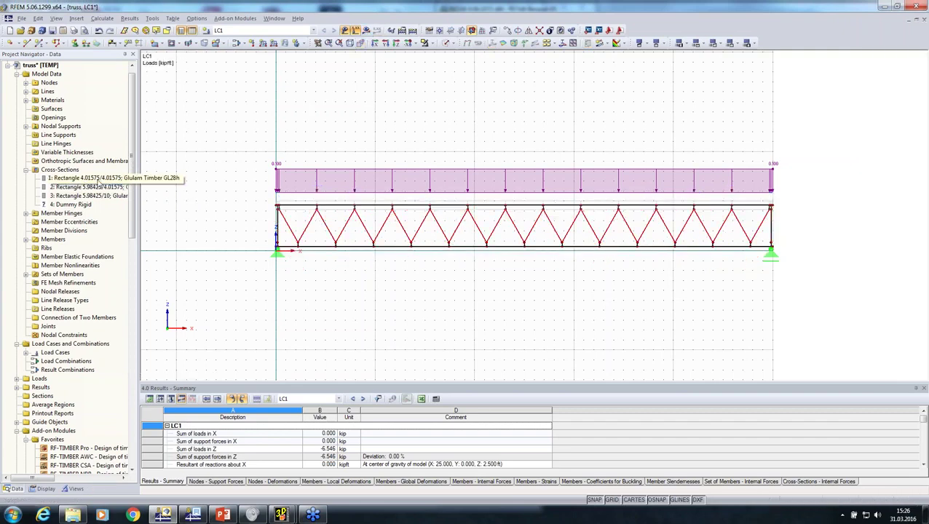
double_click(97, 180)
left_click_drag(437, 141, 385, 143)
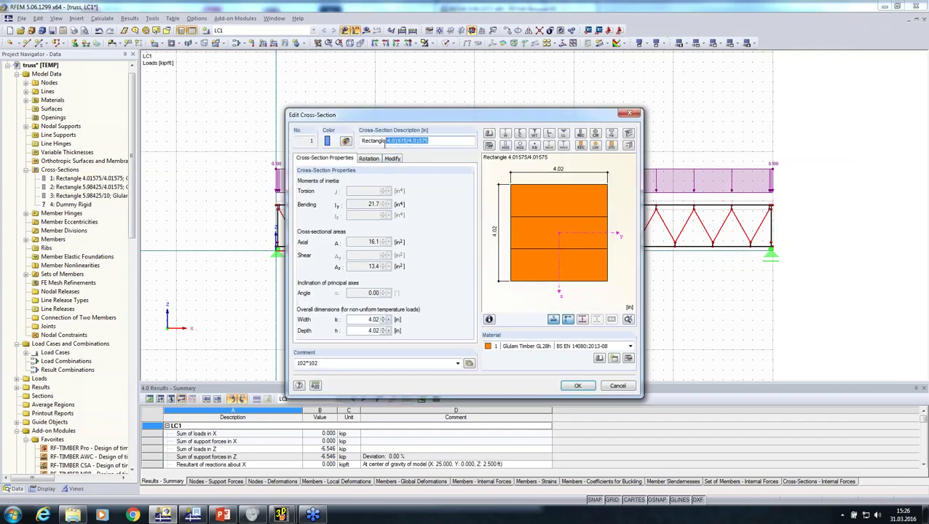
type("5/5")
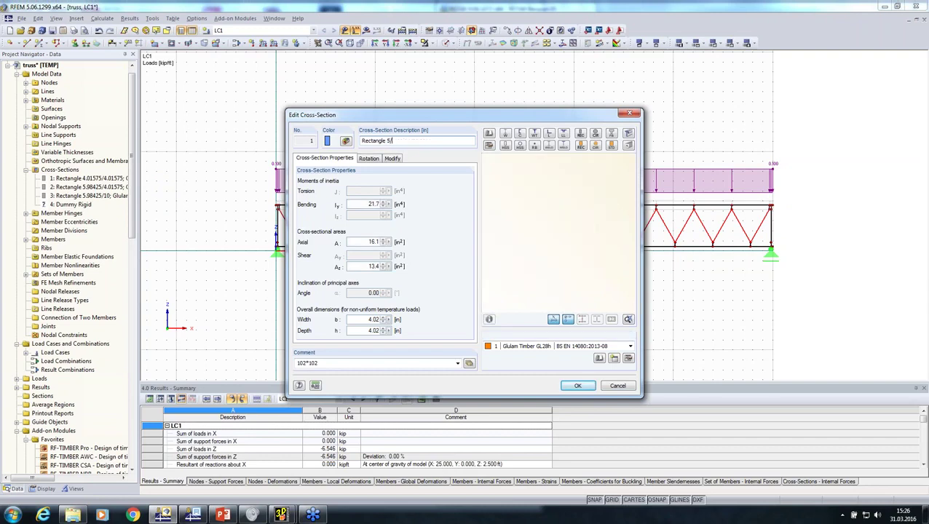
left_click(575, 386)
Export the complete truss model in DSTV format (*.stp) to folder 31032016 as 123.stp
left_click_drag(632, 270, 251, 326)
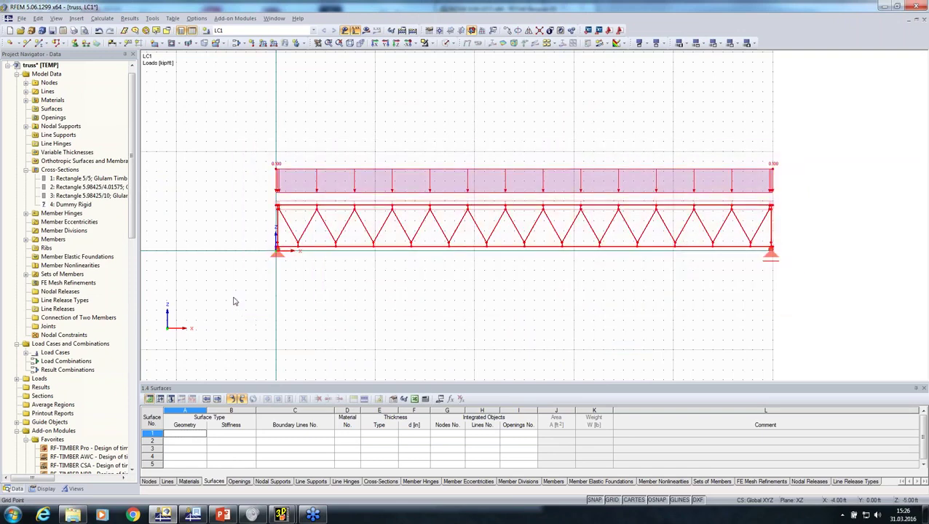
left_click(23, 18)
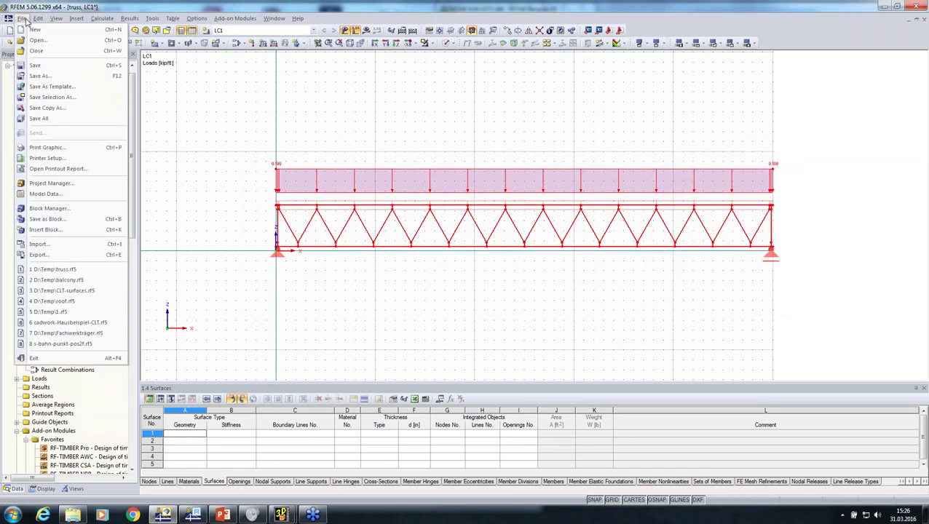
left_click(38, 254)
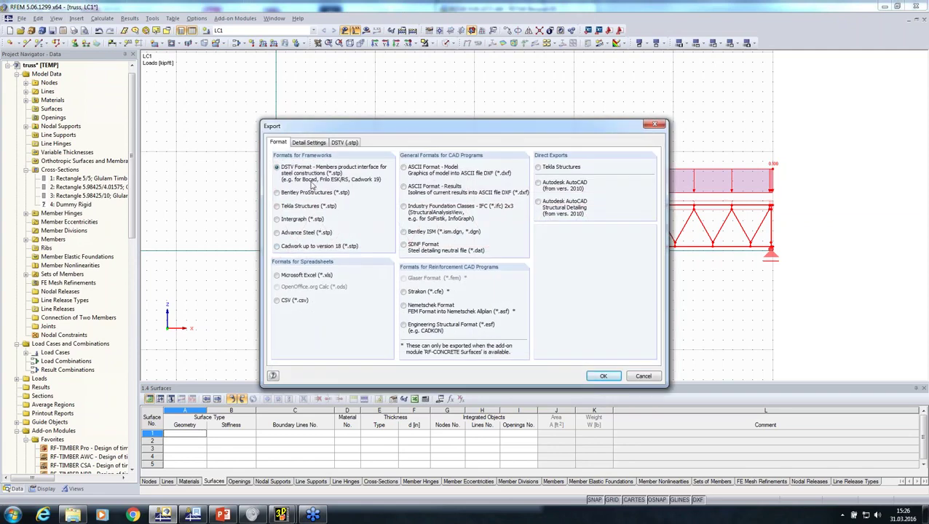
left_click(312, 143)
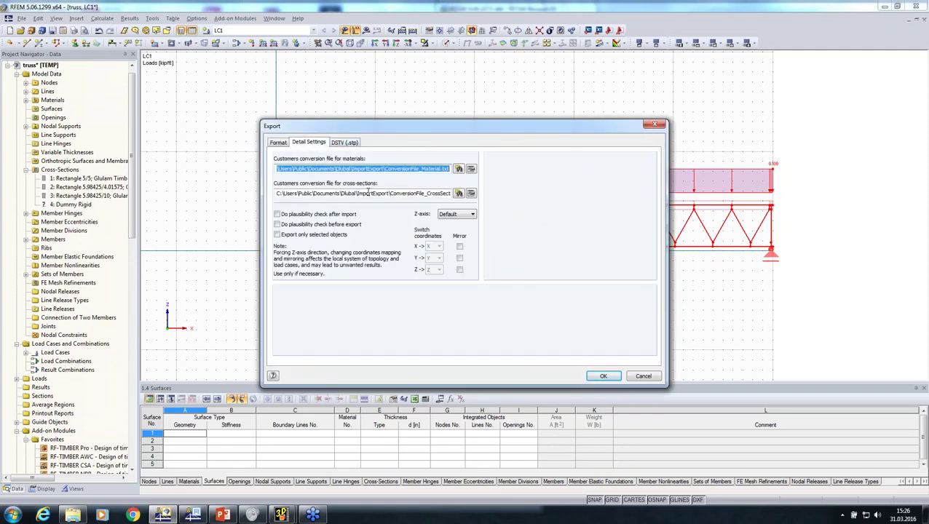
left_click(594, 375)
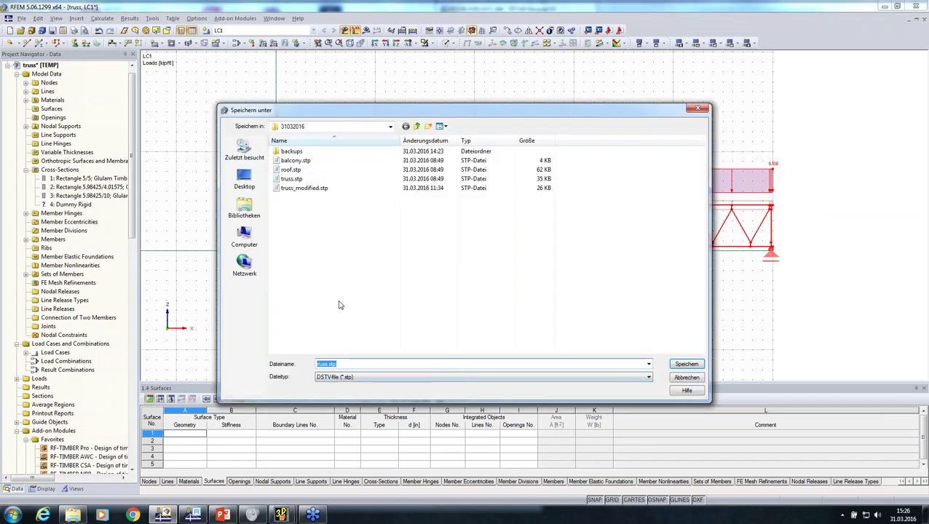
type("t")
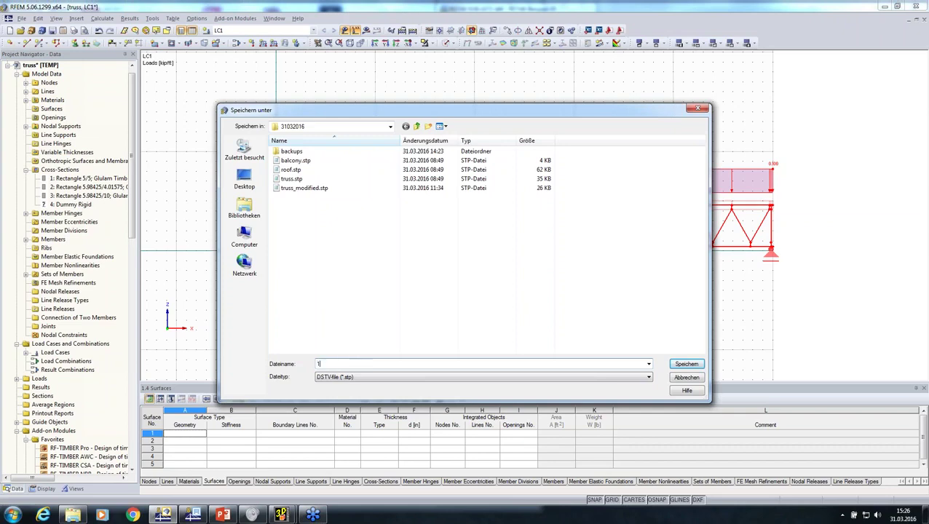
key("Return")
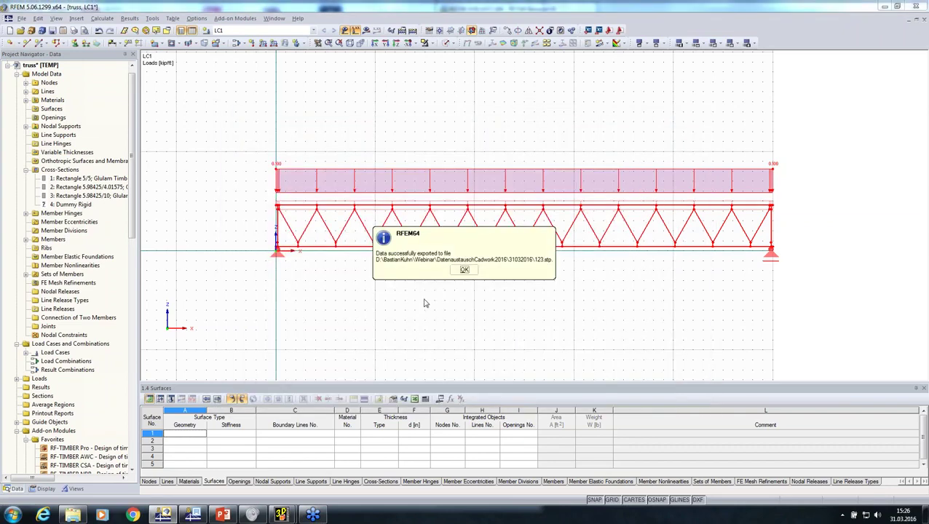
left_click(462, 274)
Switch to the untitled3.3d drawing in cadwork 3D and delete the existing truss
mouse_move(281, 514)
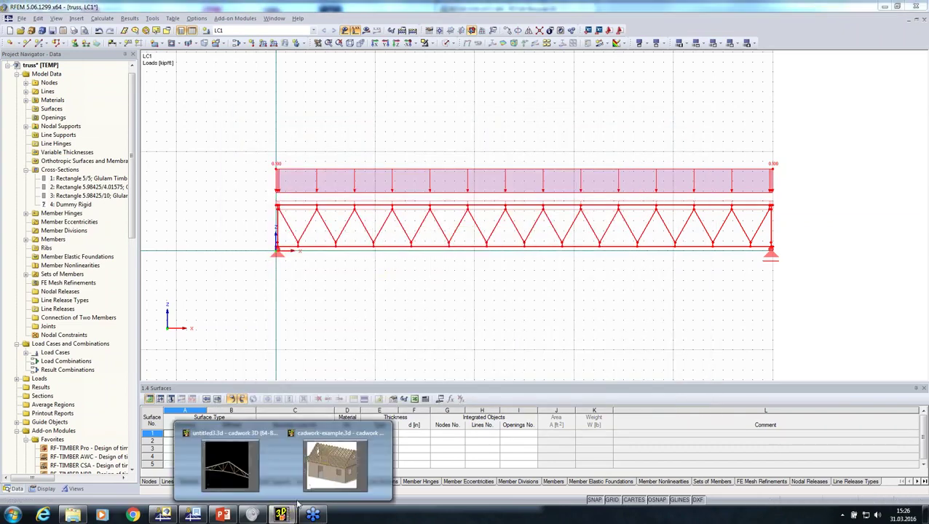
left_click(230, 458)
scroll(283, 251, "down", 5)
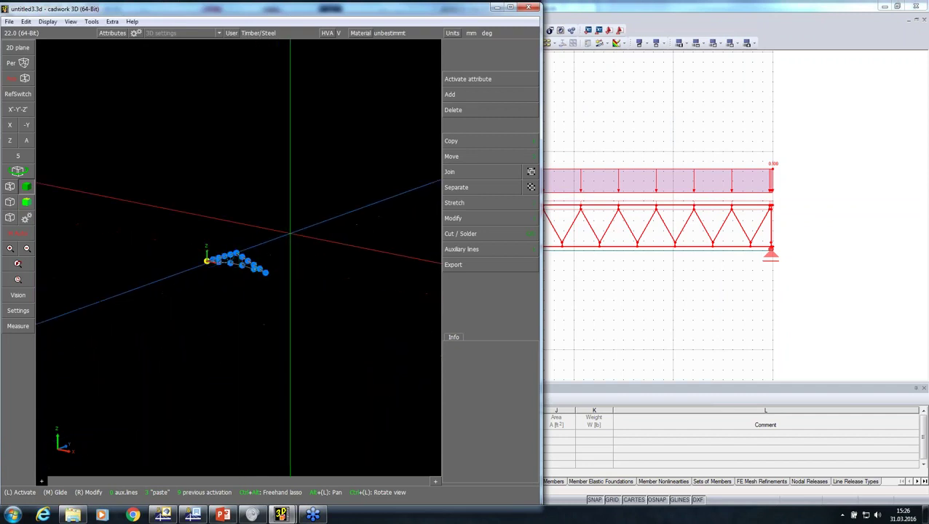
mouse_move(311, 213)
left_mouse_down()
mouse_move(214, 281)
mouse_move(117, 306)
left_mouse_up()
key("Delete")
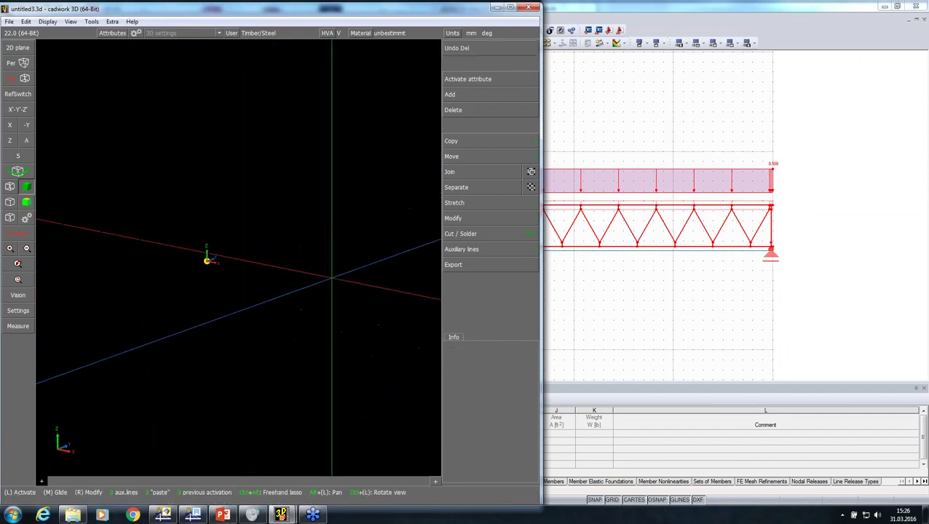
Import the DSTV file 123.stp from the 31032016 folder inside DatenaustauschCadwork2016 on drive D
left_click(483, 94)
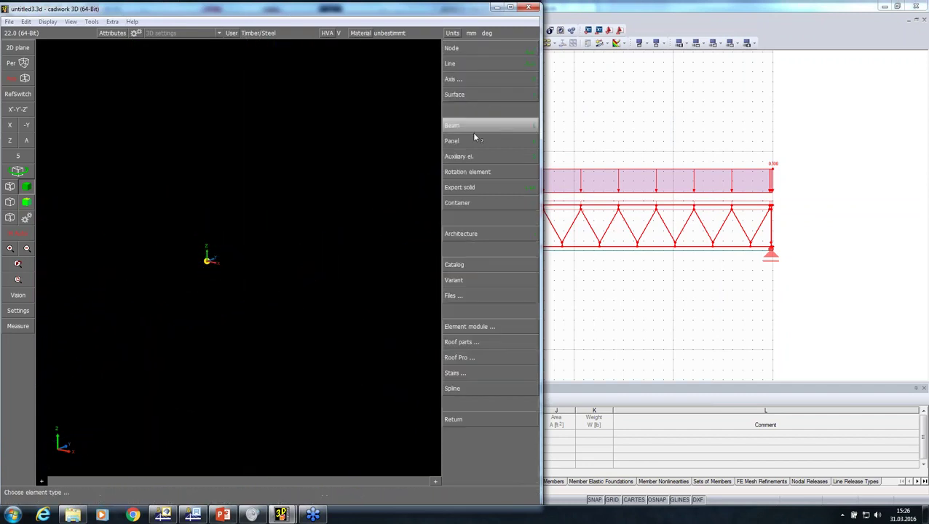
left_click(460, 298)
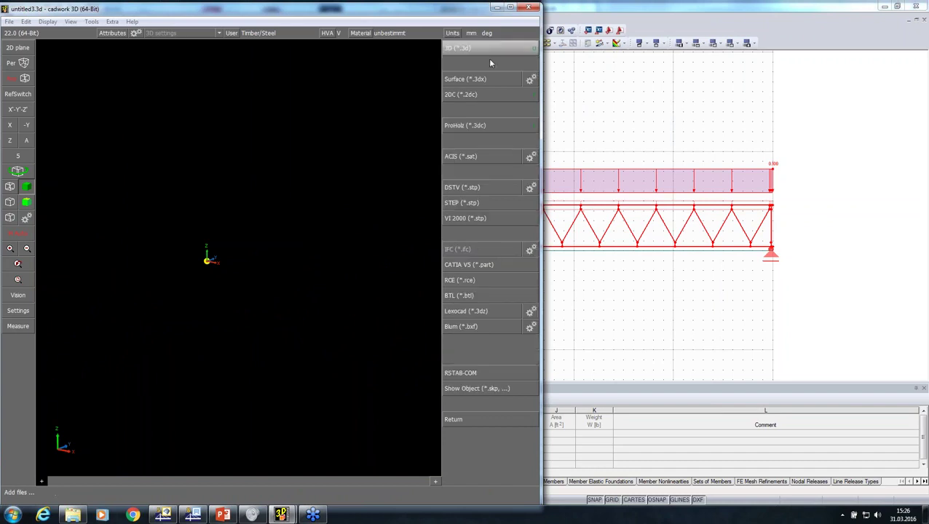
left_click(488, 188)
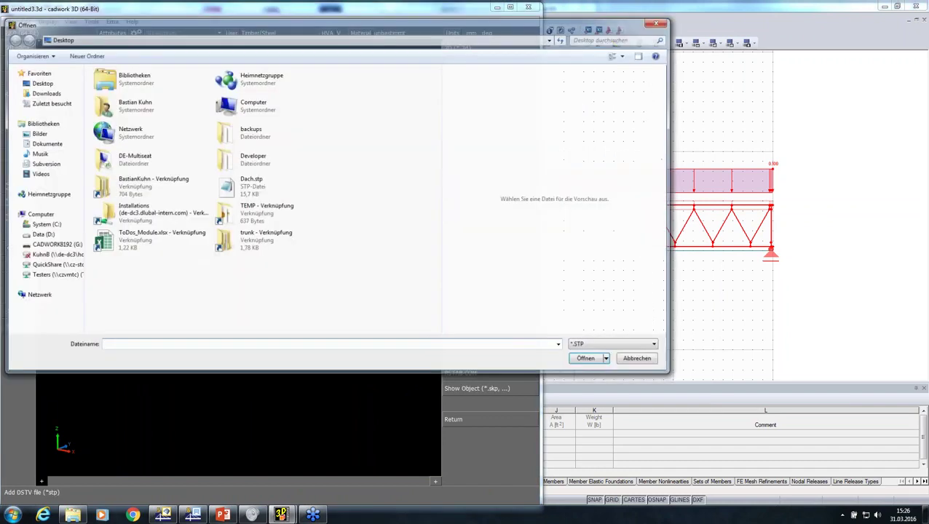
left_click(42, 235)
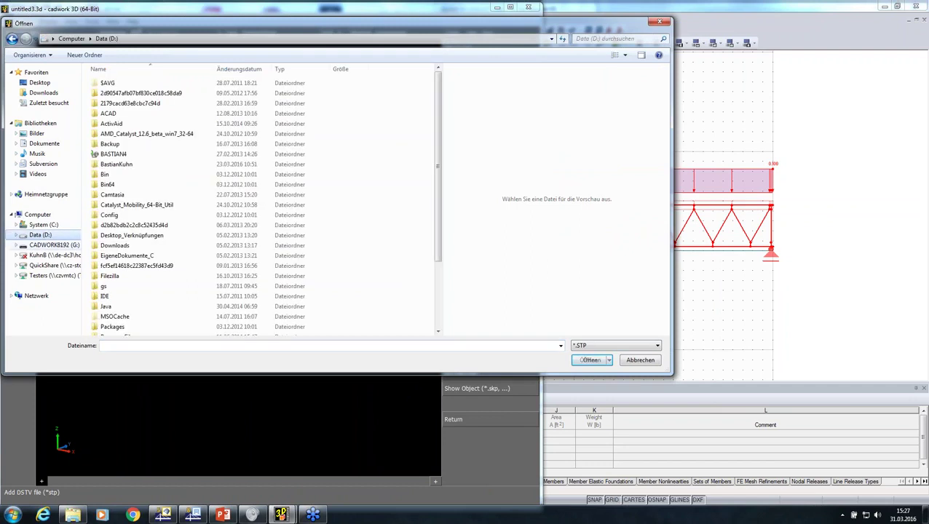
left_click(121, 165)
double_click(121, 165)
scroll(121, 240, "down", 8)
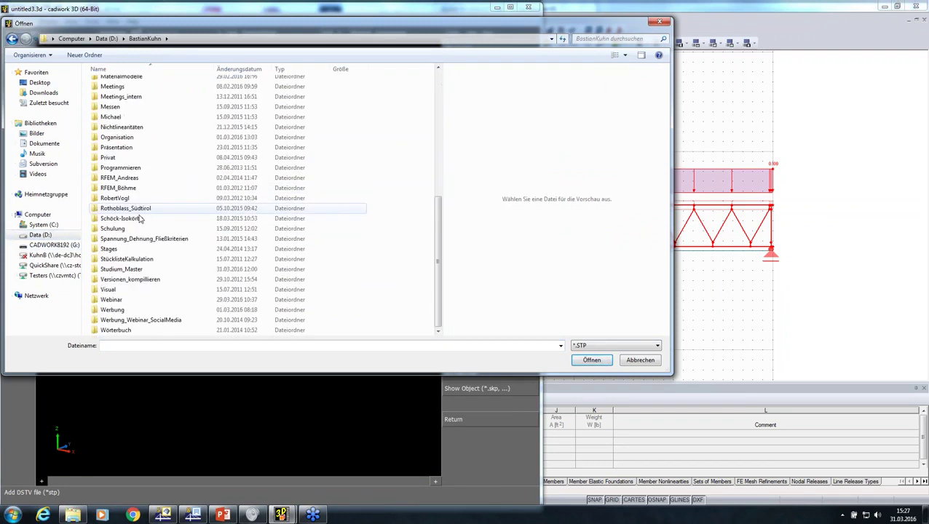
left_click(111, 300)
double_click(110, 301)
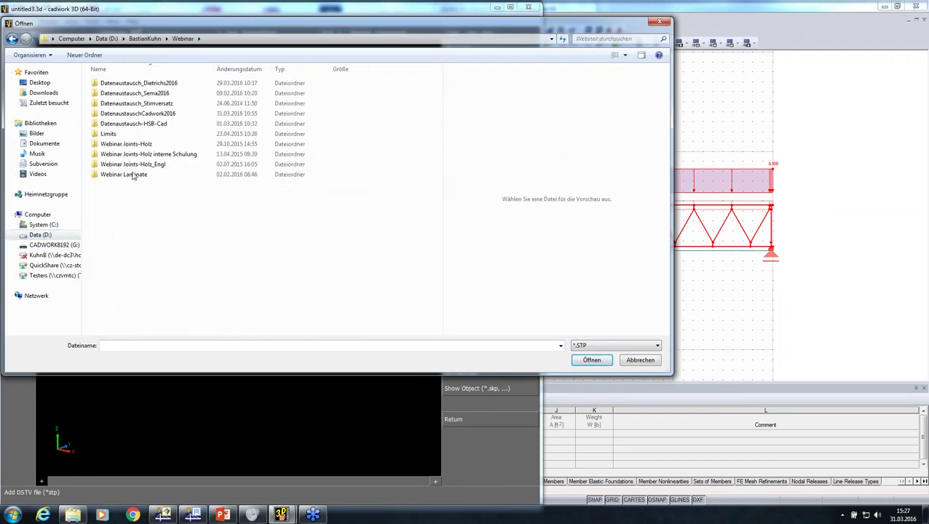
double_click(135, 115)
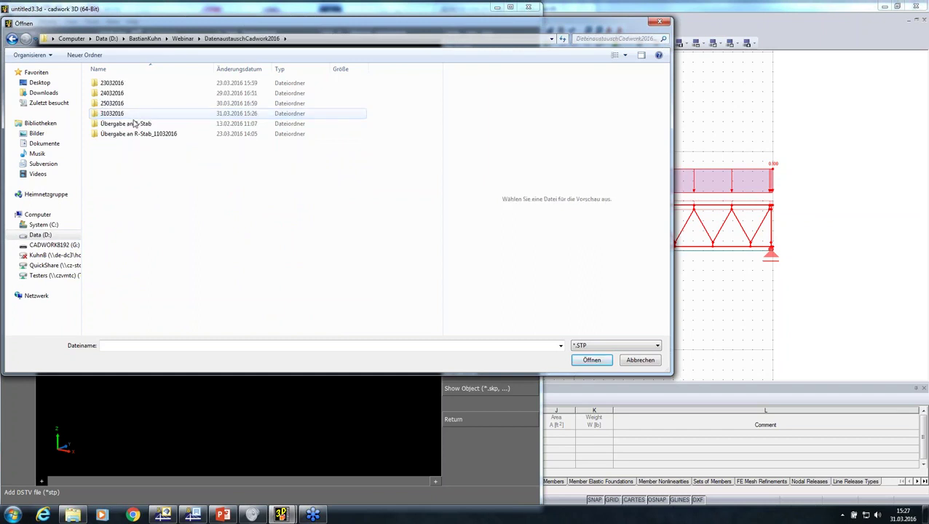
double_click(122, 114)
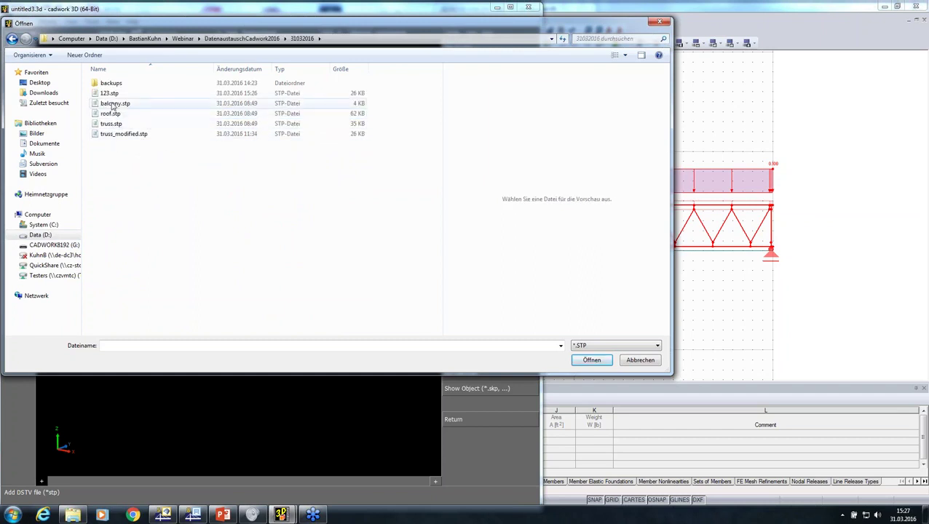
left_click(111, 95)
double_click(111, 94)
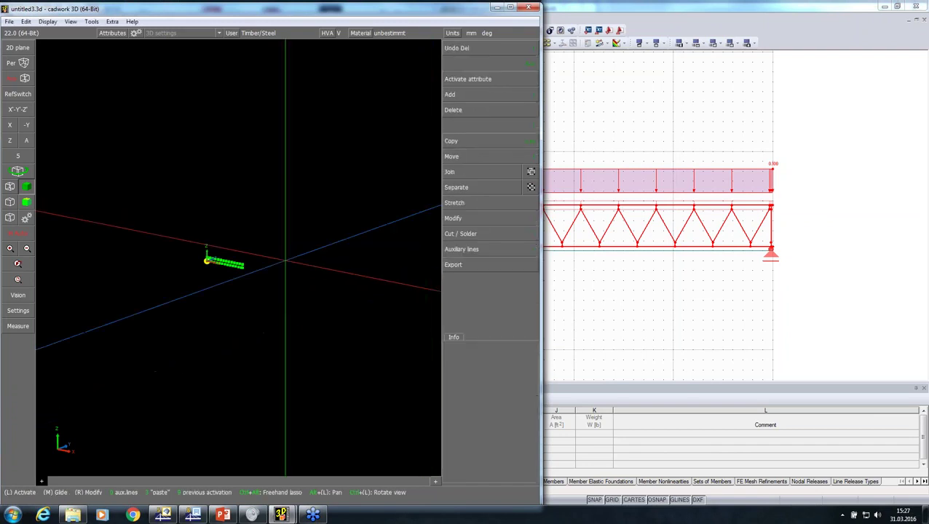
Select a diagonal near the middle of the imported truss to inspect its element information
scroll(237, 258, "up", 10)
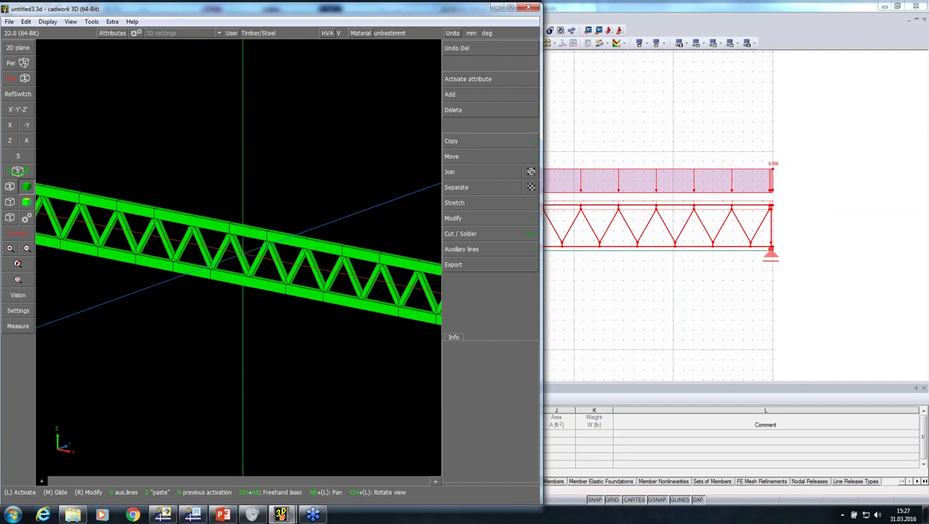
left_click(242, 256)
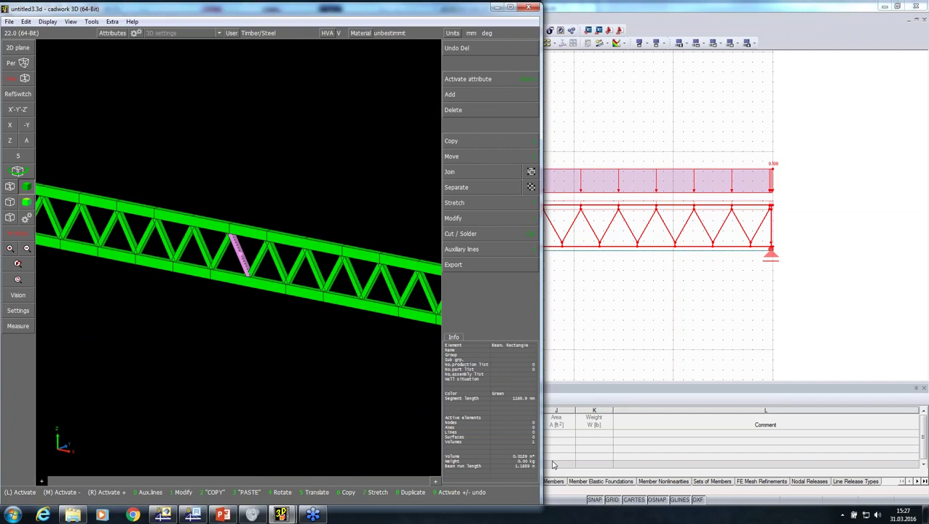
Open the selected truss diagonal for modification to check its element attributes
left_click(481, 218)
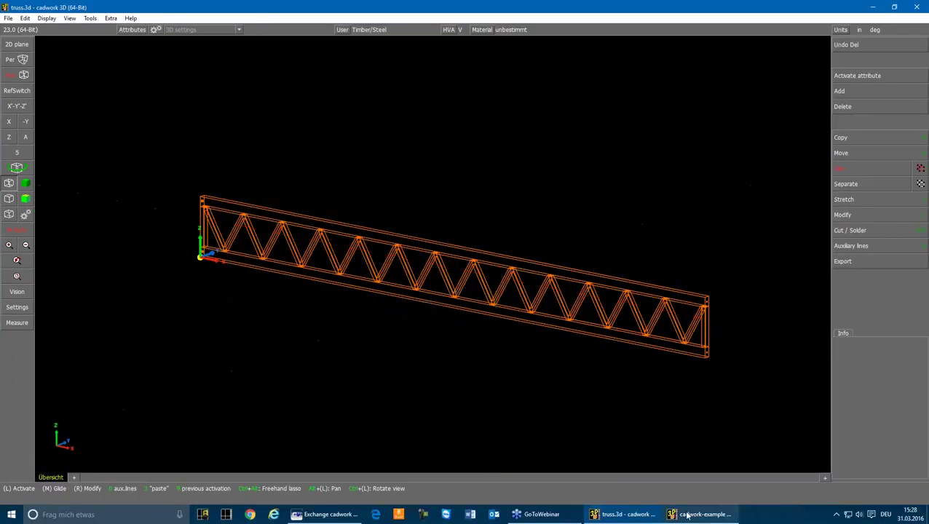
Switch to the cadwork-example house.3d model and review its Roof, CLT and Balcony views, returning to the Roof view
left_click(692, 517)
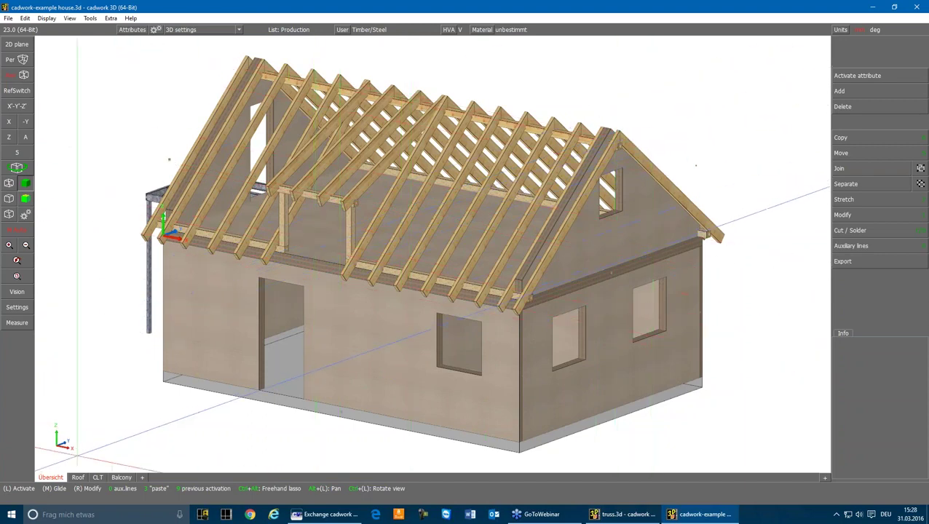
left_click(83, 479)
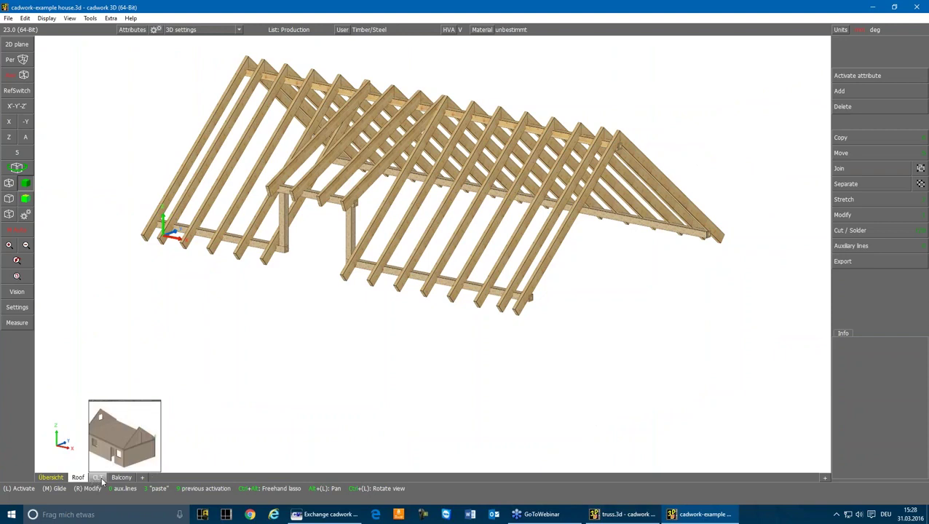
left_click(101, 479)
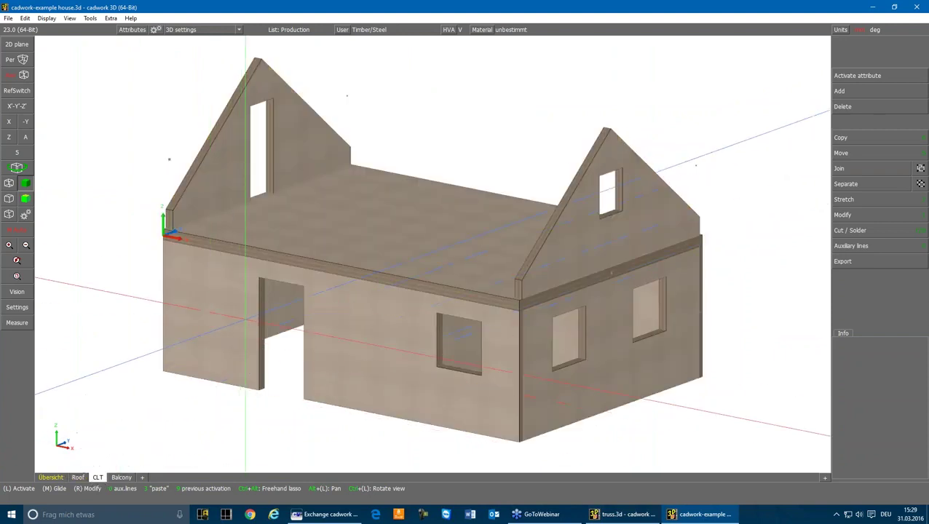
left_click(121, 478)
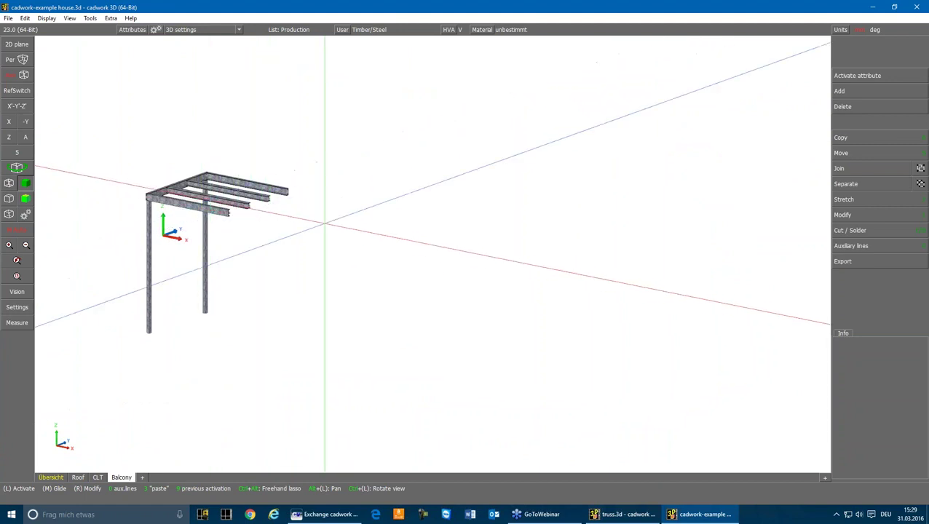
mouse_move(94, 482)
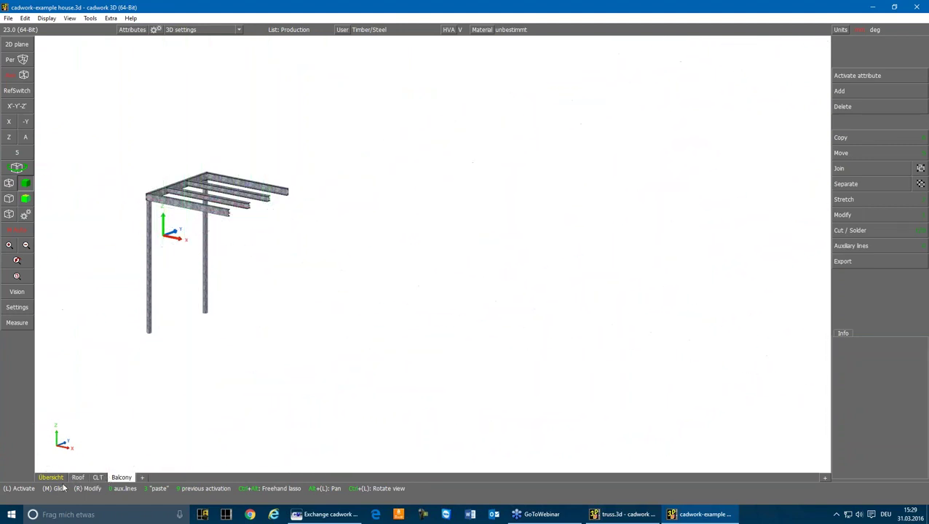
left_click(77, 478)
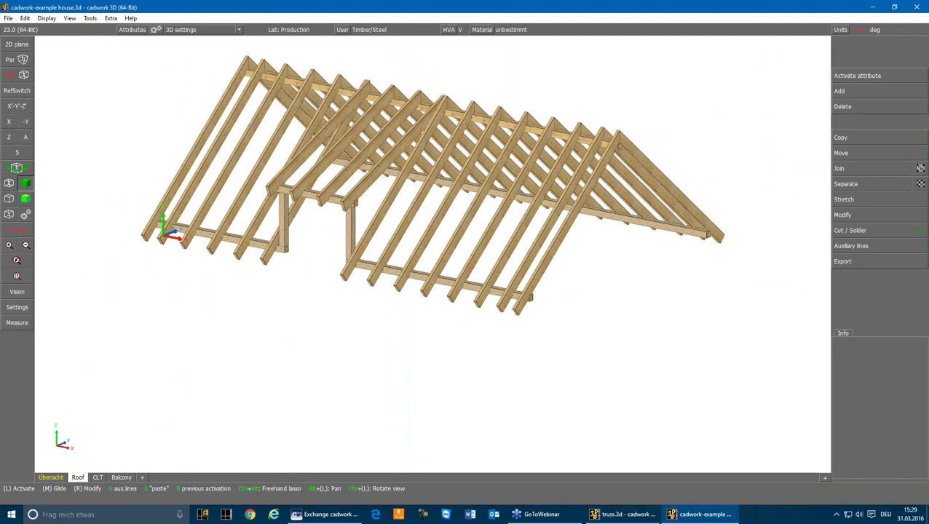
Show the roof in wireframe and insert the Statik catalog element support-not moveable at the axis point on the eaves purlin's end face
left_click(10, 183)
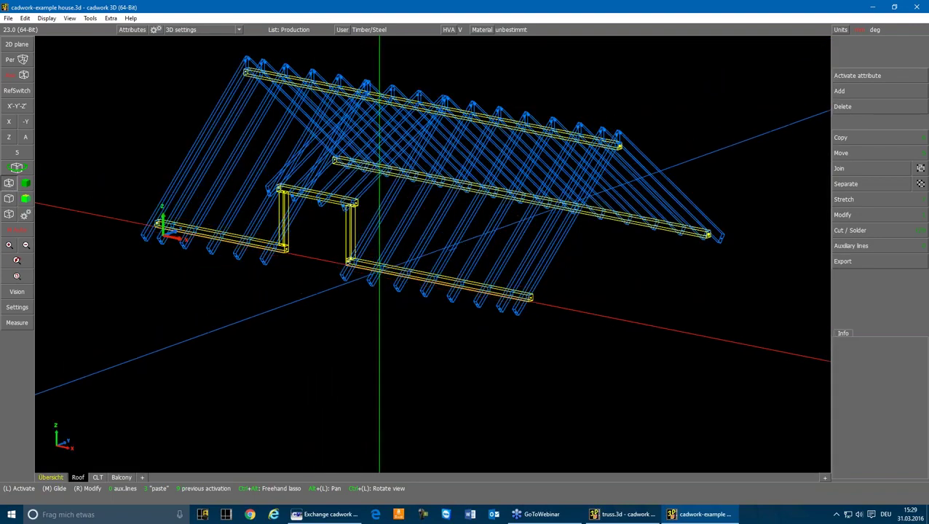
scroll(378, 270, "up", 6)
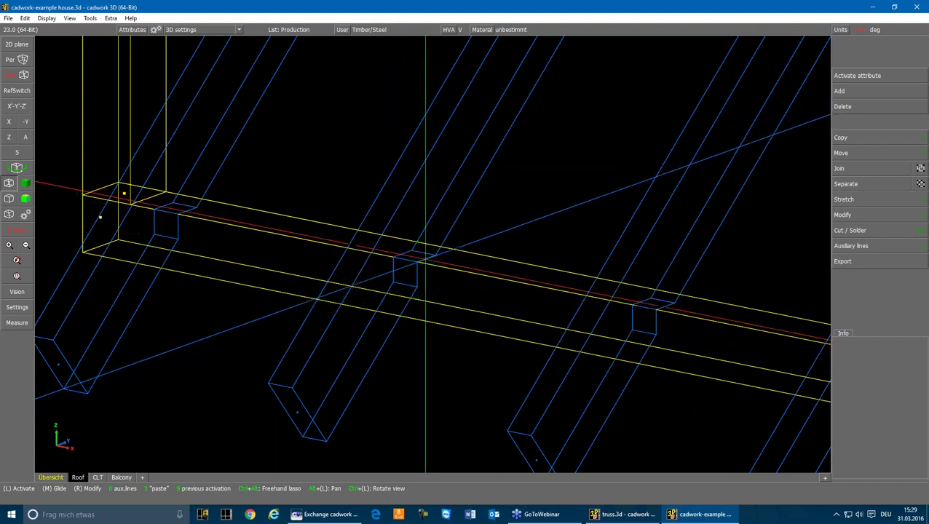
scroll(430, 252, "down", 5)
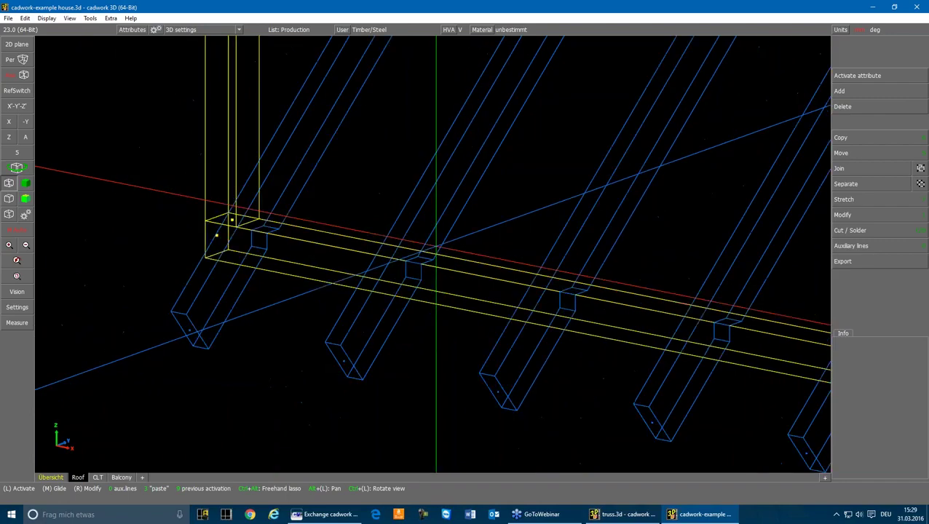
scroll(509, 254, "down", 4)
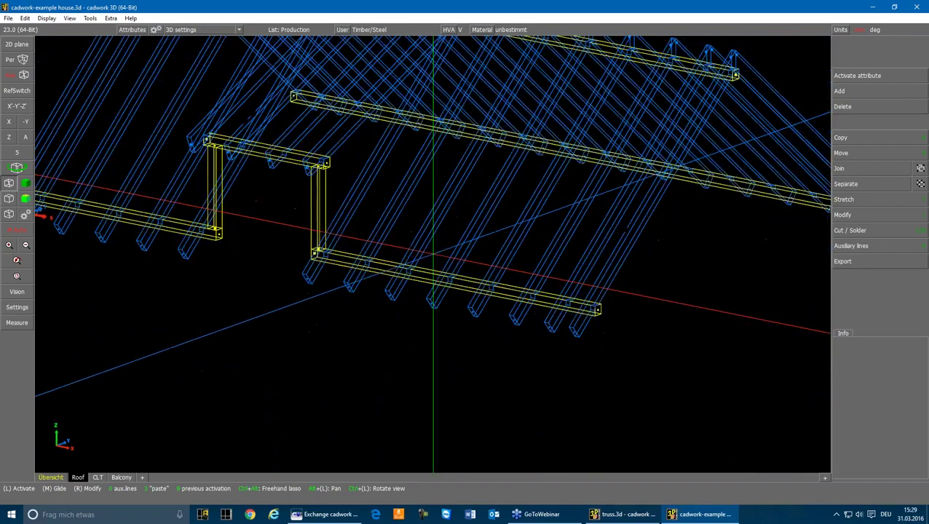
scroll(434, 254, "up", 4)
scroll(433, 254, "up", 3)
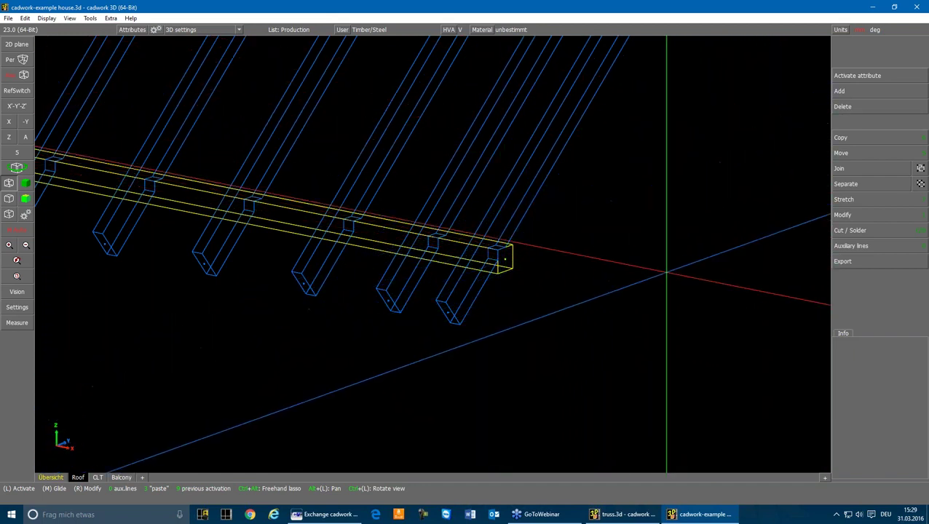
left_click(840, 91)
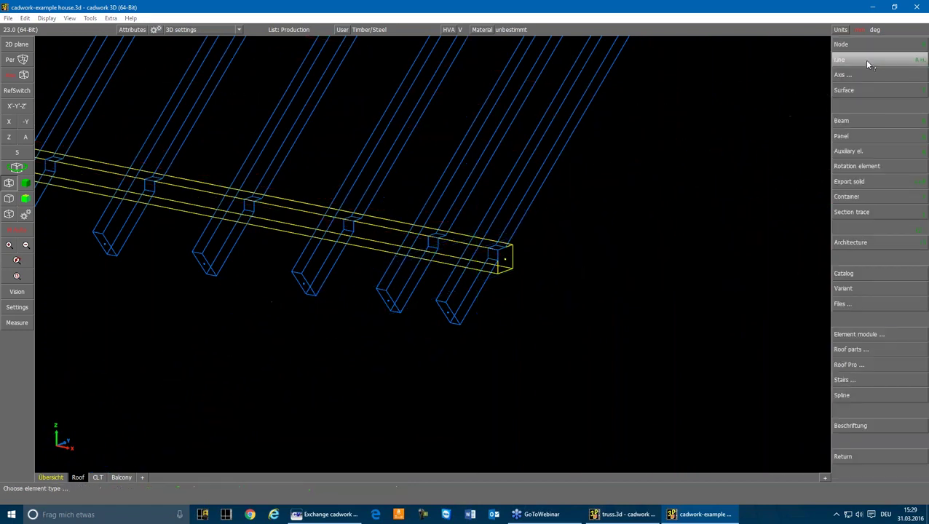
left_click(844, 275)
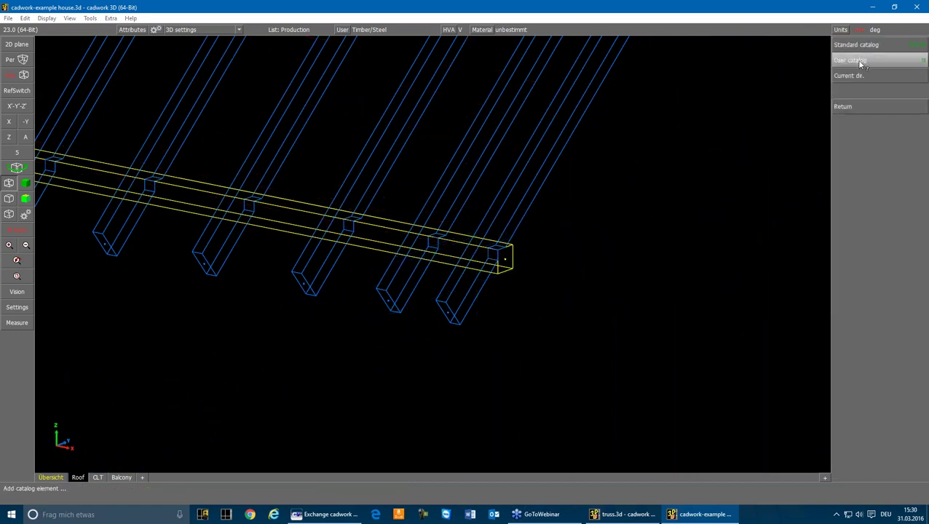
left_click(879, 47)
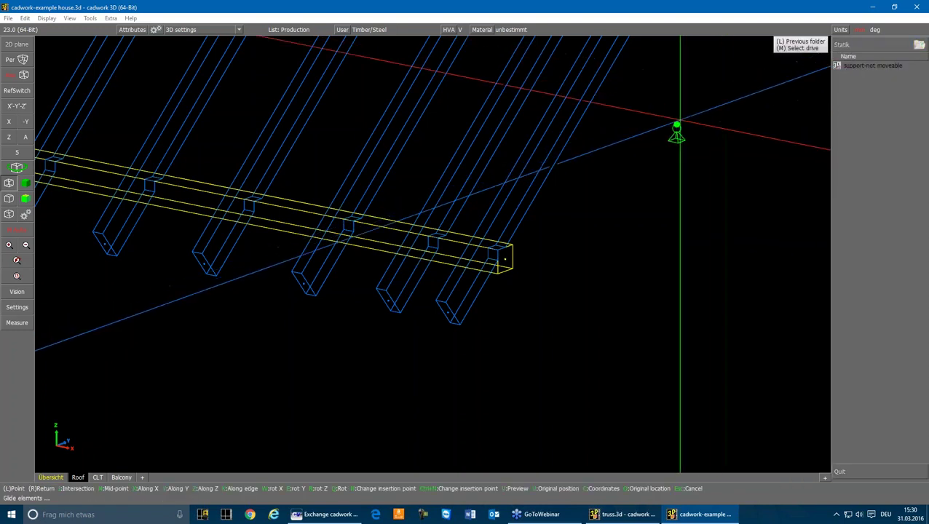
scroll(512, 239, "up", 5)
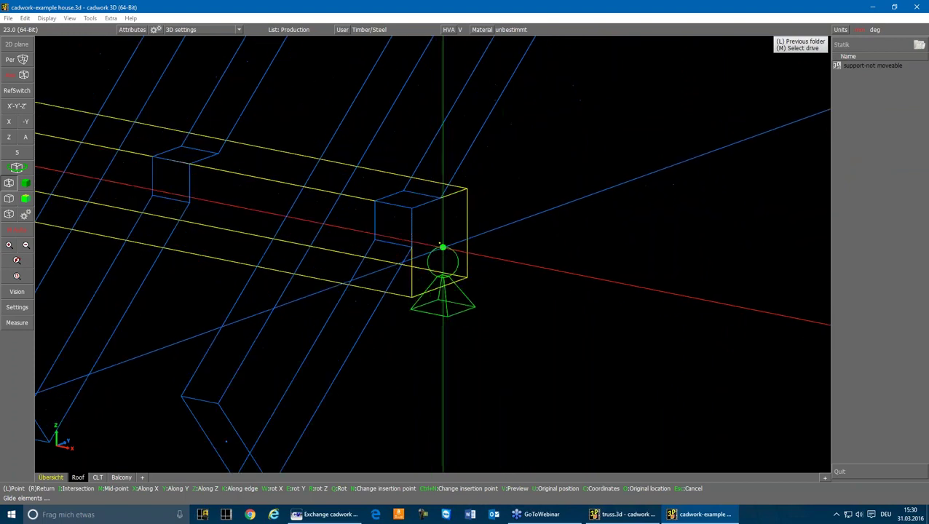
right_click(500, 245)
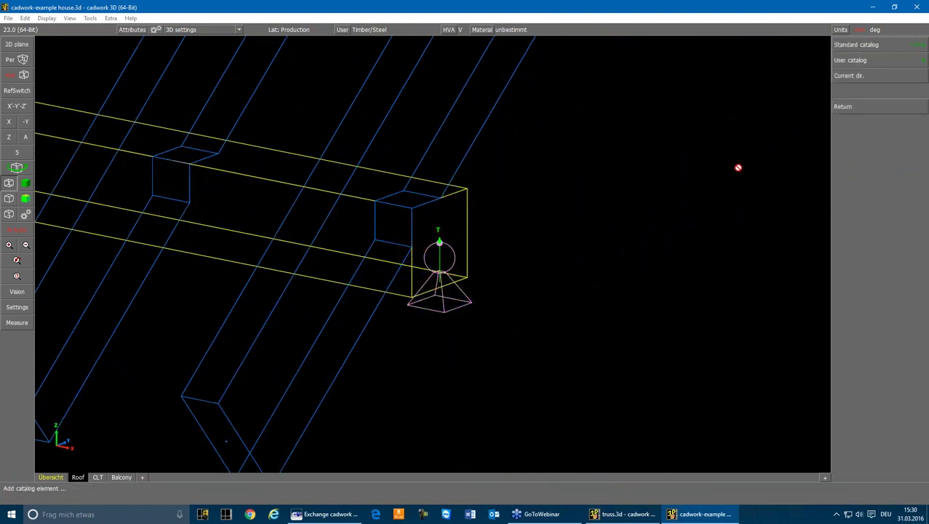
left_click(844, 107)
left_click(599, 292)
Select the node on top of the inserted support and inspect its support settings in the user attributes
scroll(463, 249, "up", 2)
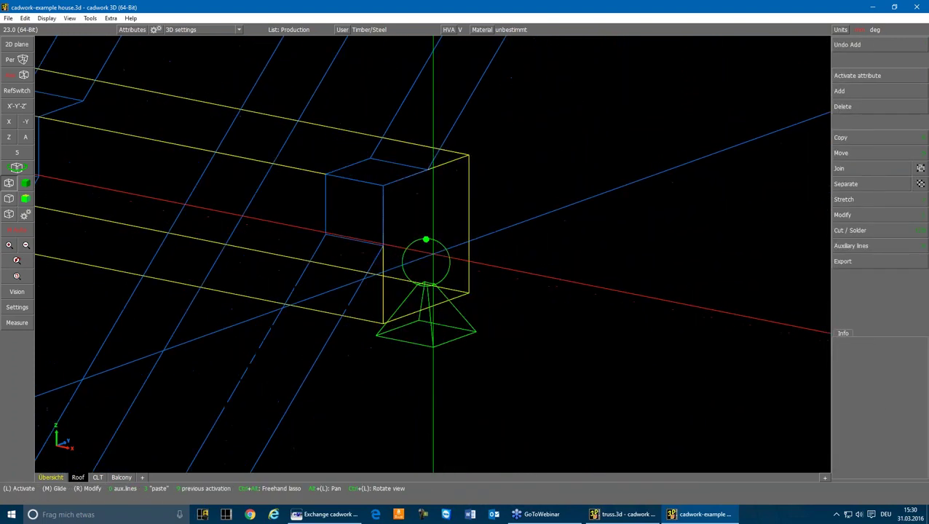
scroll(426, 240, "up", 3)
left_click(415, 218)
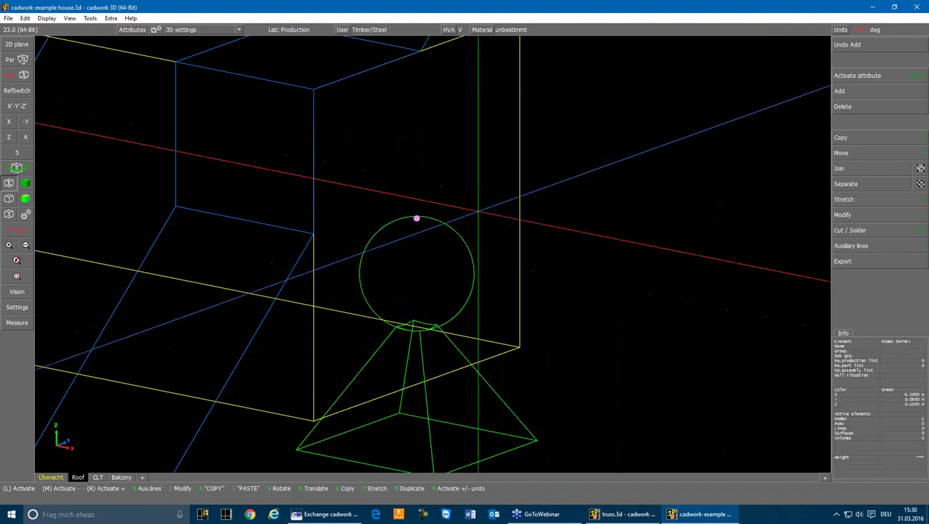
left_click(841, 216)
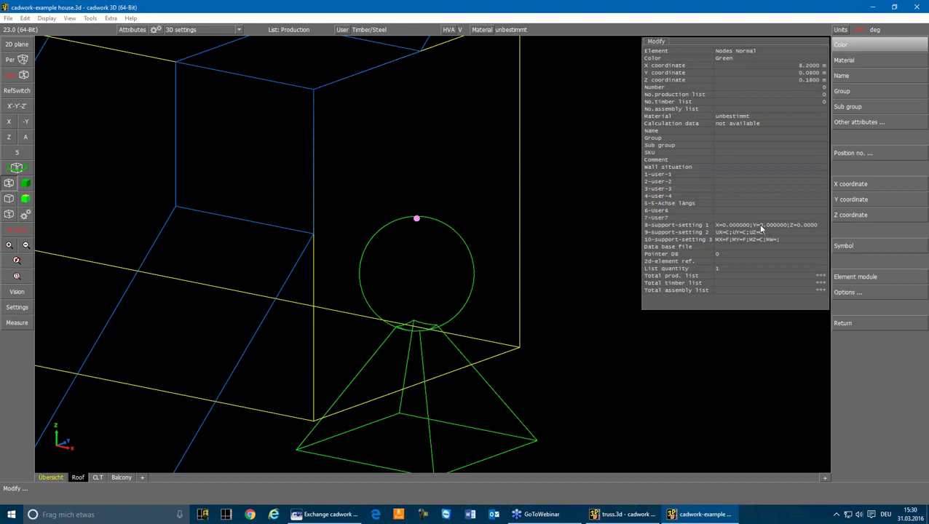
right_click(568, 155)
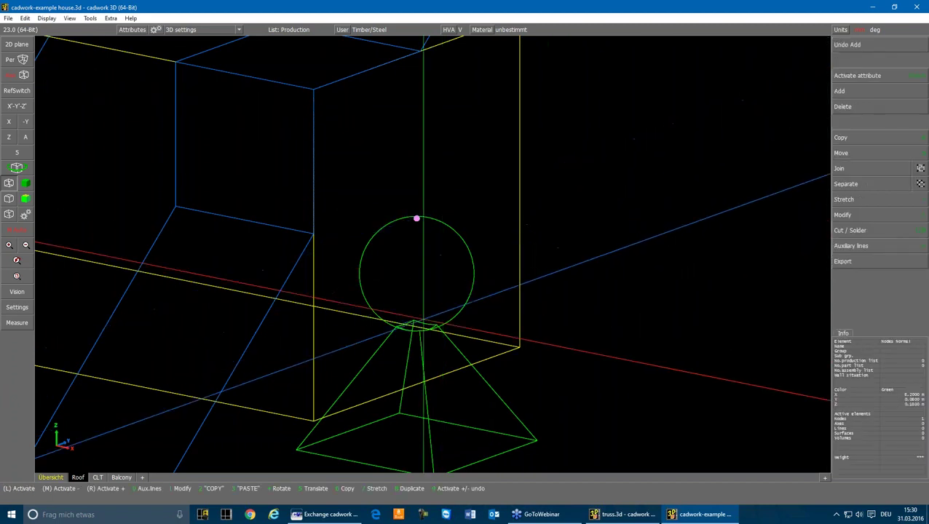
Select the whole support group and move it along X from the purlin's end to the second-to-last rafter
left_click(417, 218)
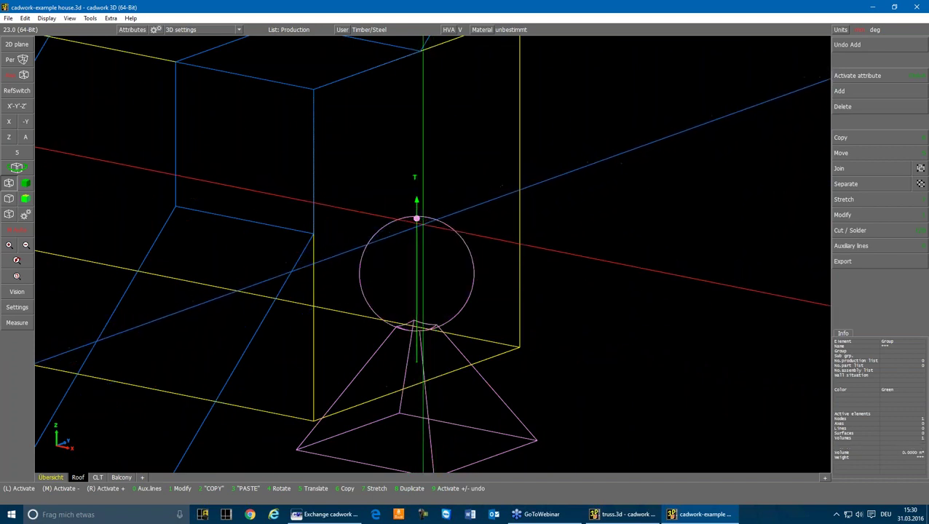
scroll(416, 218, "down", 3)
scroll(431, 253, "down", 2)
key("5")
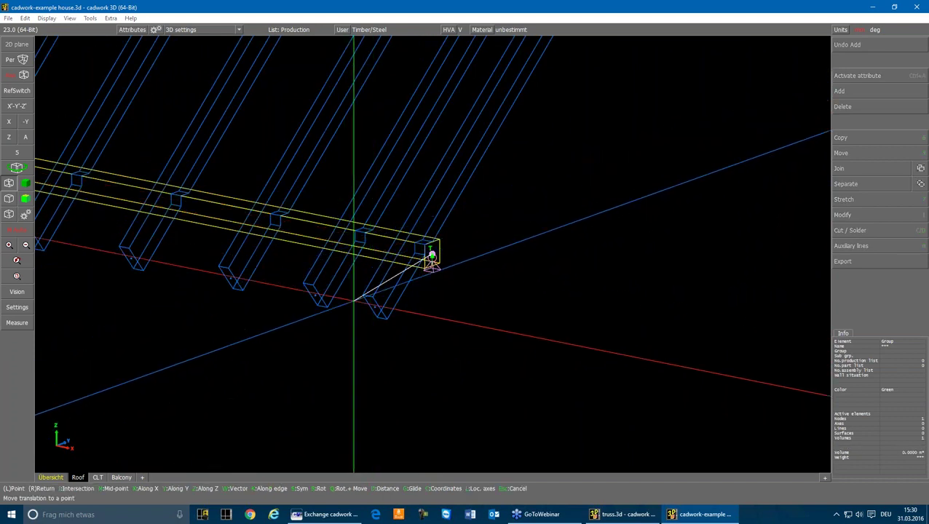
key("x")
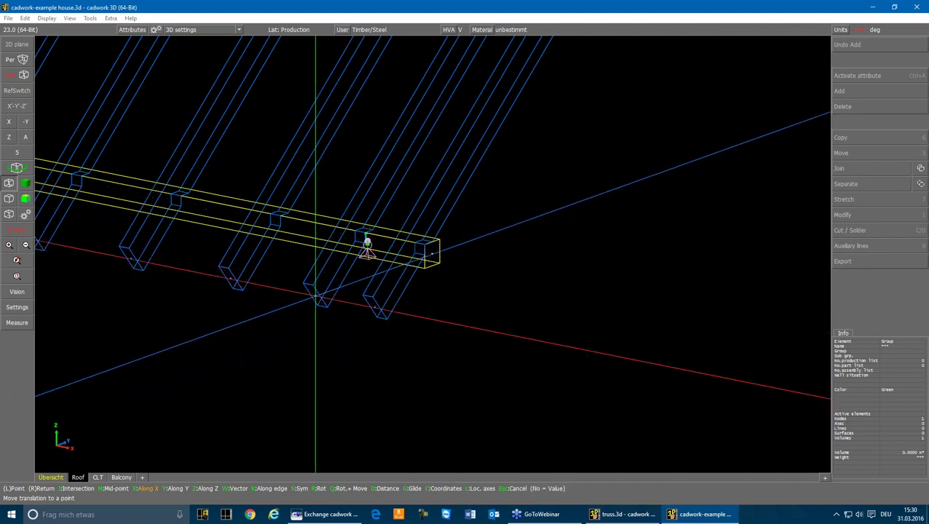
Copy the support along X to the neighbouring rafter and set the number of further copies to 12
key("6")
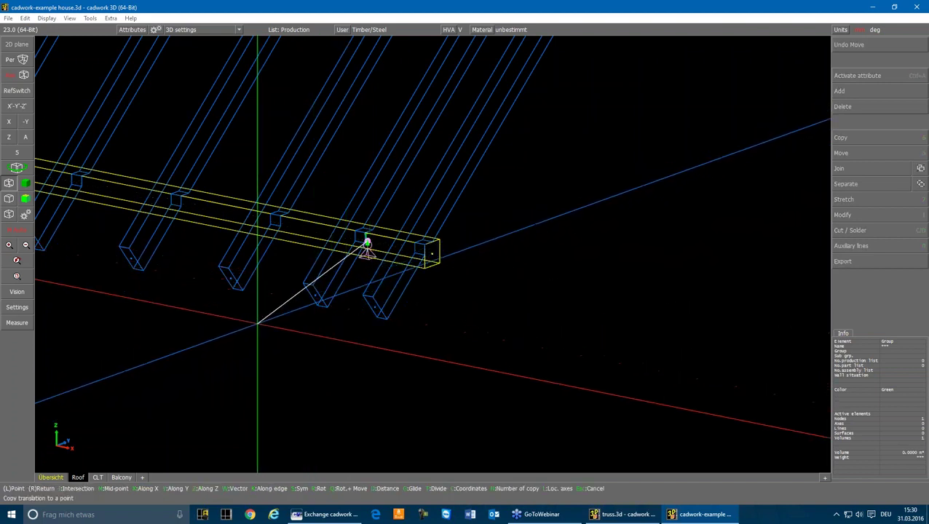
key("x")
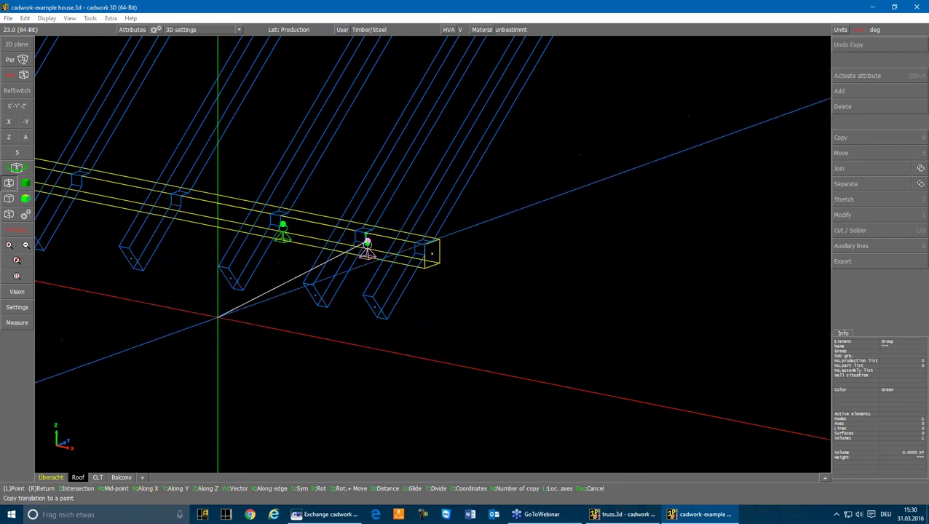
right_click(258, 324)
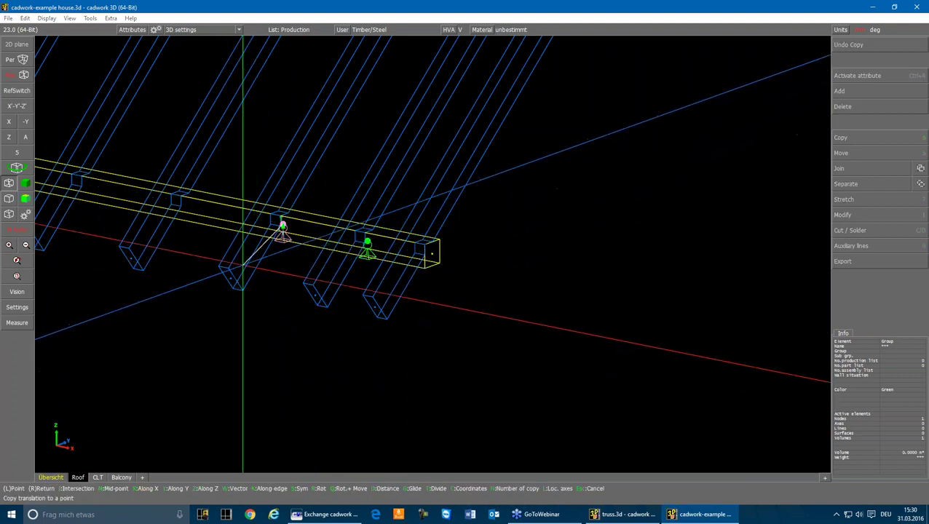
type("n12")
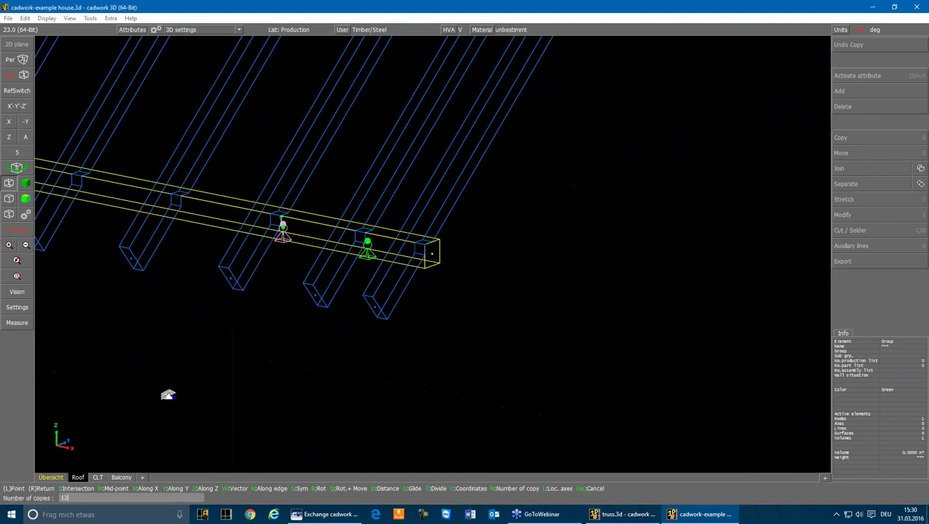
Copy the active support 12 times along X at the rafter spacing down the front eaves purlin
type("x")
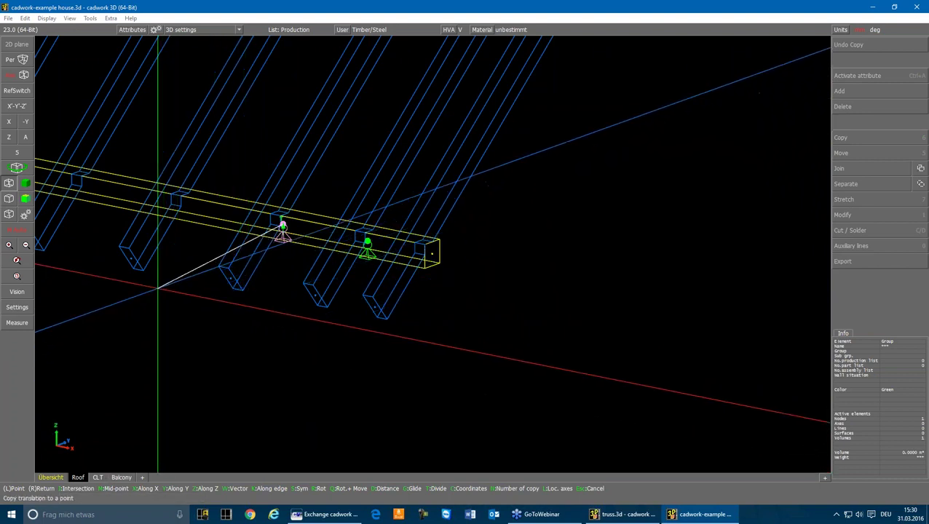
left_click(130, 260)
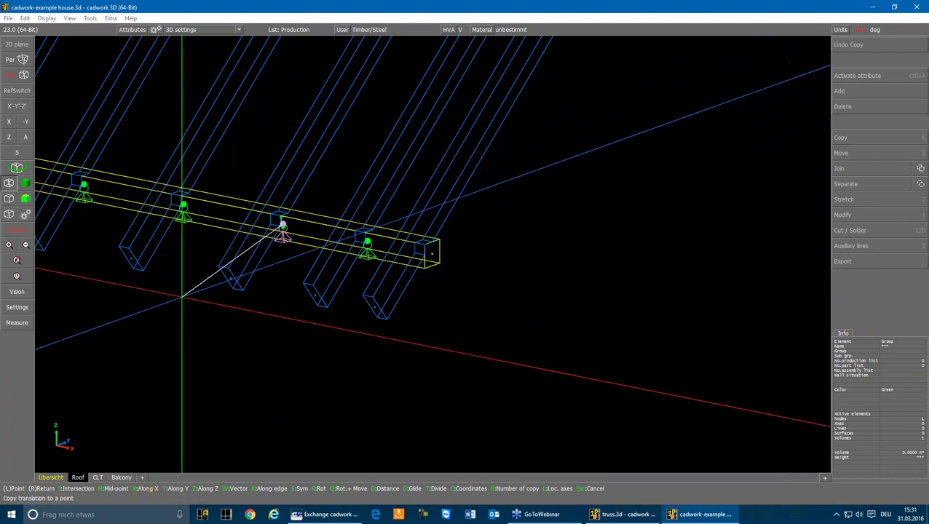
scroll(181, 297, "down", 4)
right_click(306, 212)
scroll(272, 202, "up", 3)
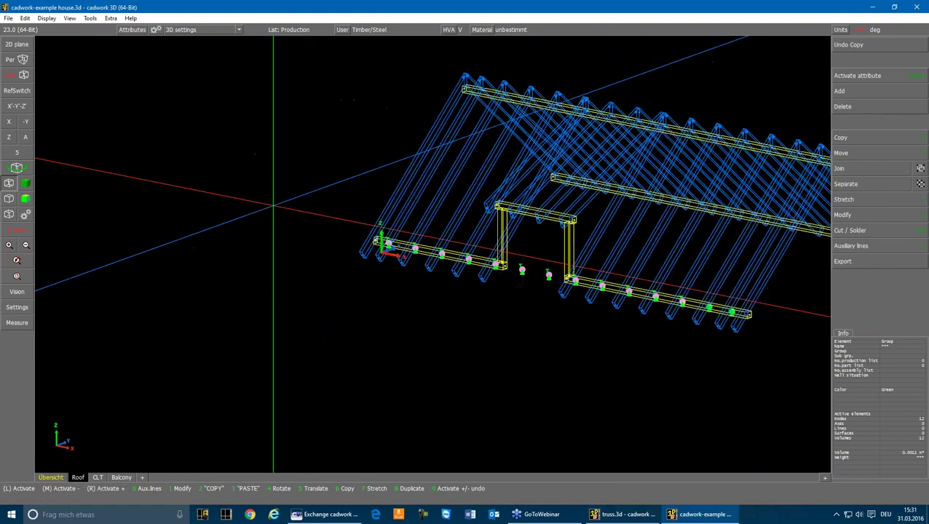
Mirror a copy of all front eaves supports about a plane perpendicular to Y through the ridge purlin's centre
left_click_drag(633, 270, 718, 325)
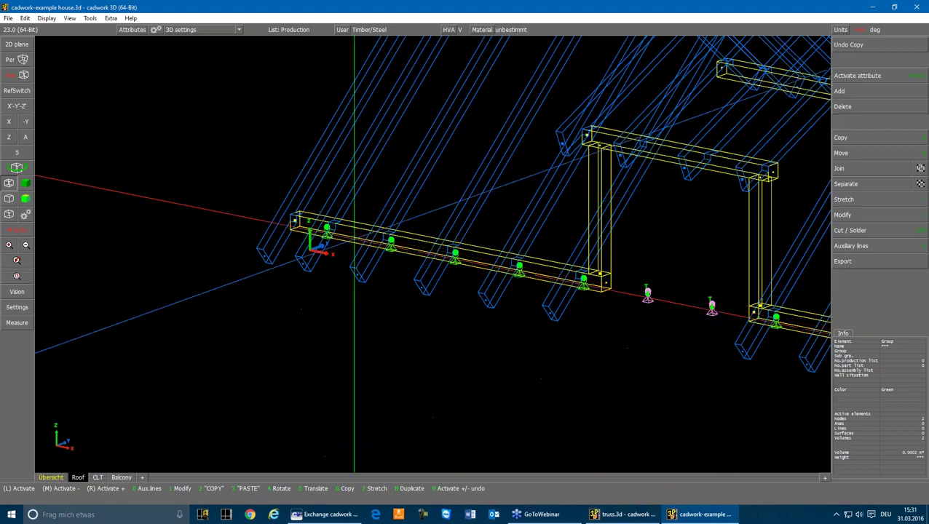
left_click(10, 122)
scroll(429, 254, "up", 4)
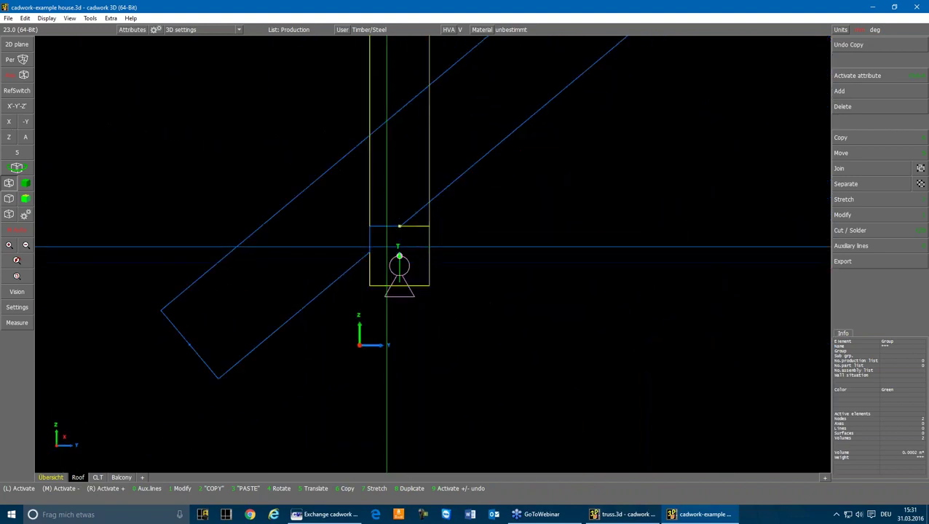
left_click_drag(386, 247, 428, 309)
left_click_drag(371, 313, 454, 246)
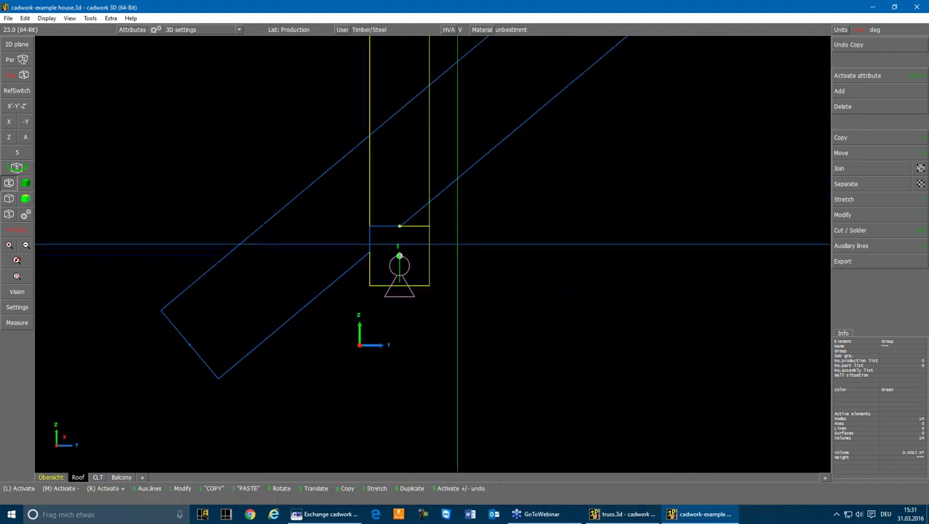
scroll(456, 218, "down", 5)
scroll(448, 237, "up", 5)
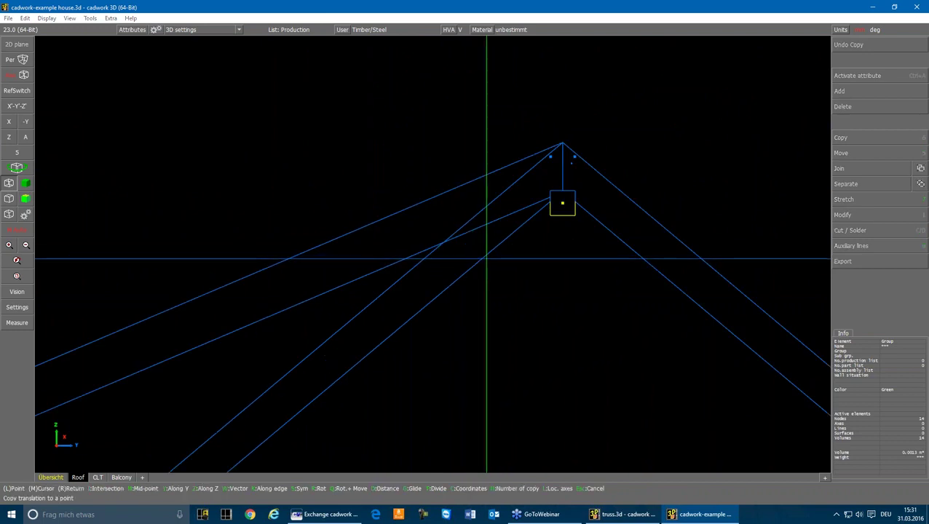
key("s")
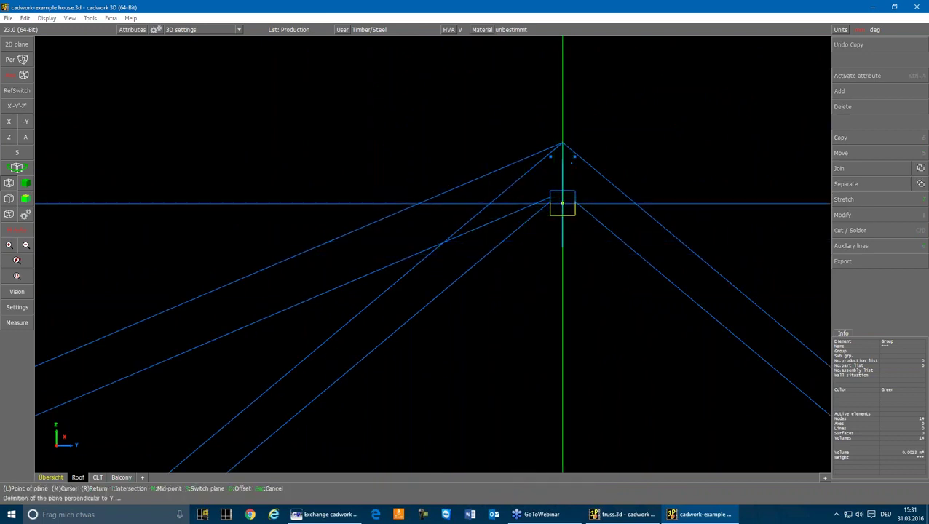
left_click(561, 203)
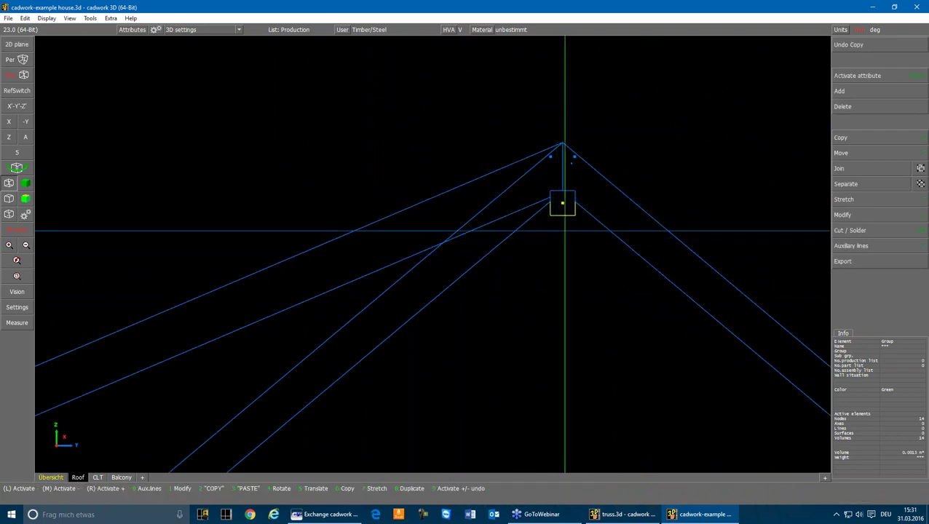
scroll(572, 225, "down", 5)
scroll(516, 327, "up", 5)
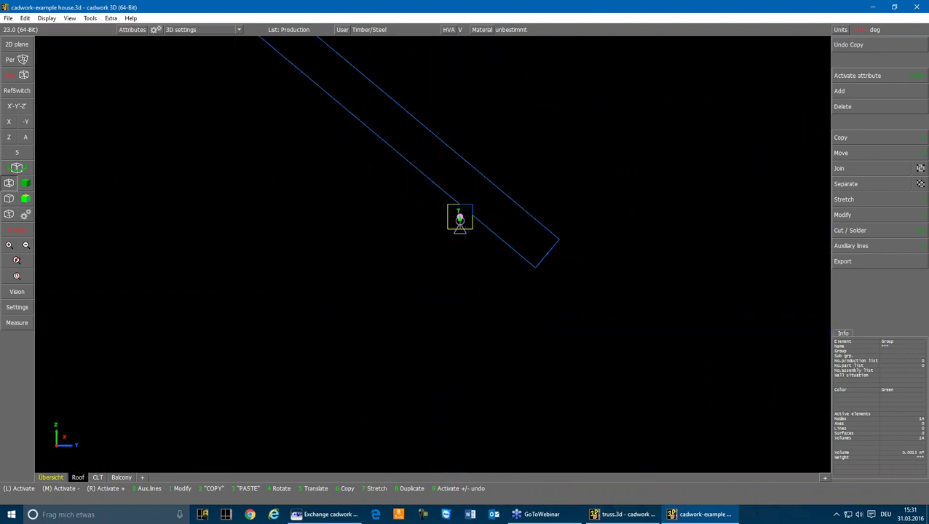
Delete the two front supports hanging in the opening between the two lower purlins
left_click(26, 138)
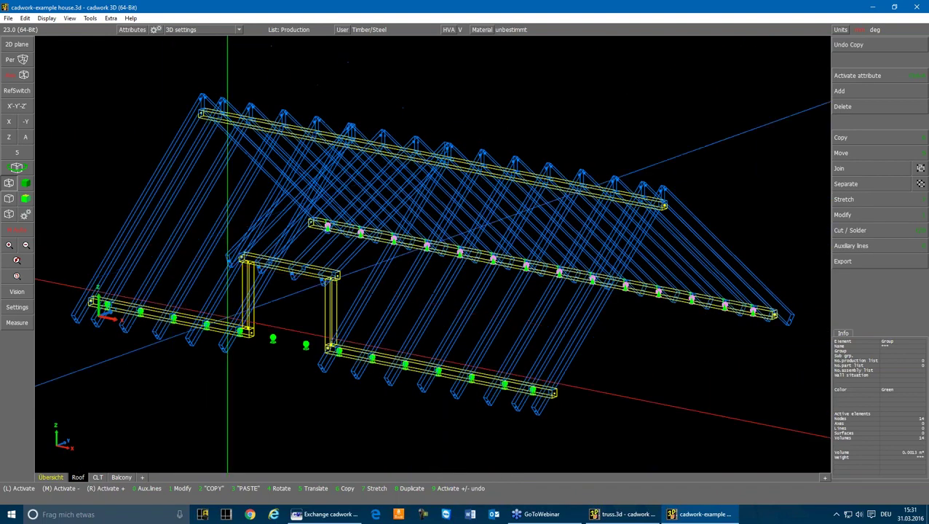
left_click_drag(262, 327, 314, 361)
key("Delete")
Copy the last front eaves support to the ridge purlin, using the vector between the ends of the two purlins
scroll(547, 420, "up", 5)
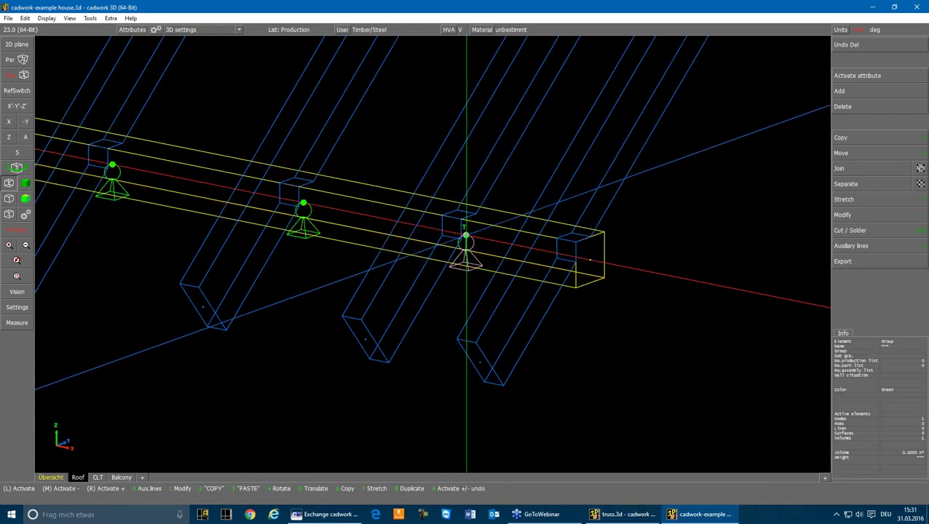
scroll(466, 235, "down", 5)
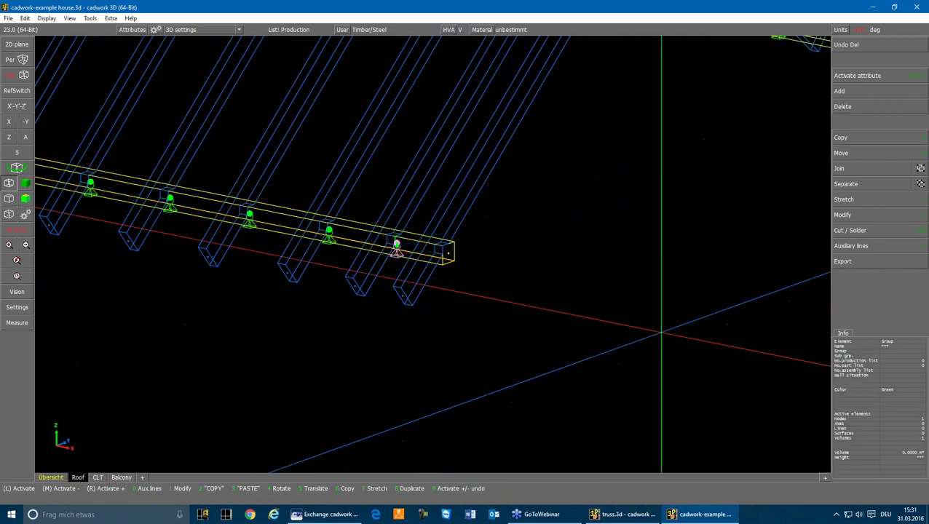
key("6")
key("v")
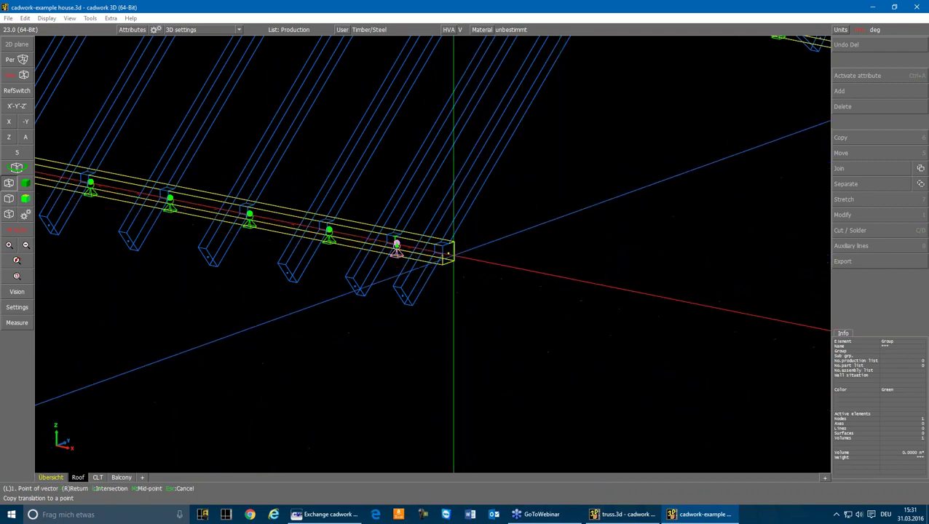
left_click(451, 254)
scroll(519, 207, "down", 3)
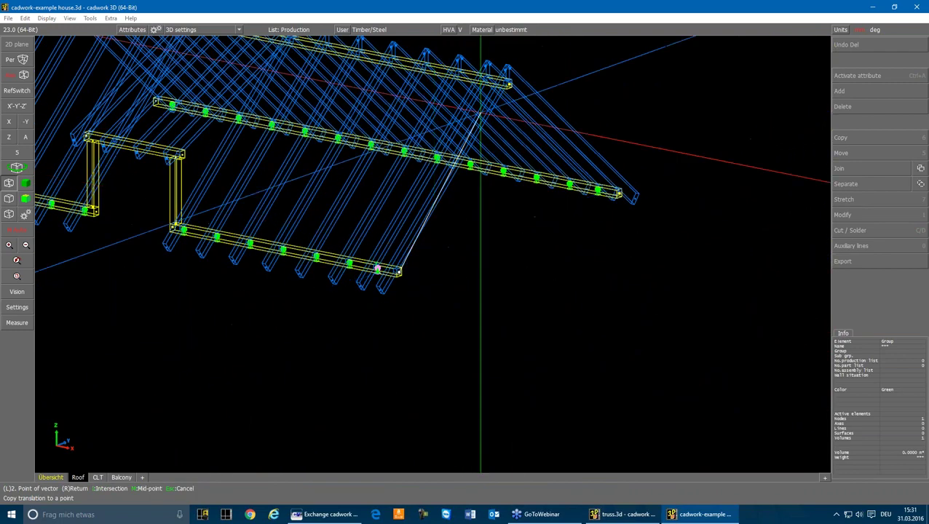
scroll(480, 110, "up", 4)
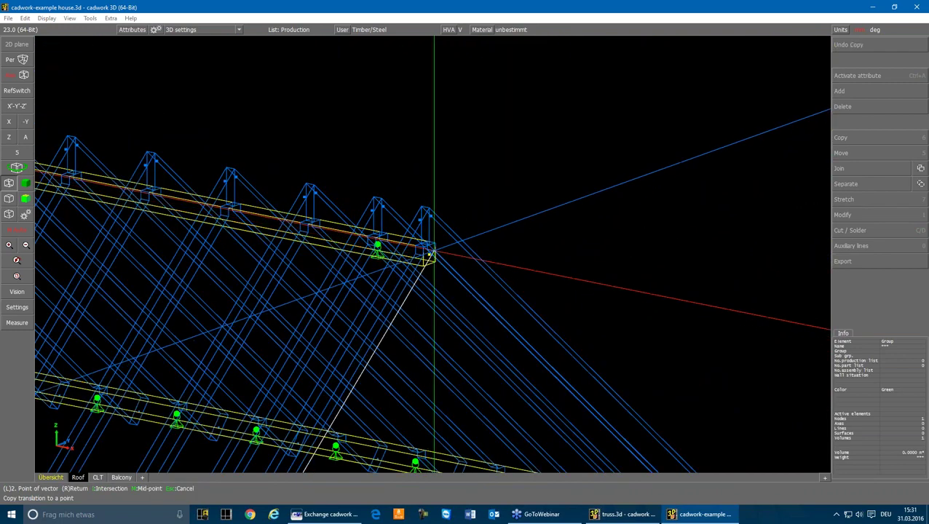
key("Escape")
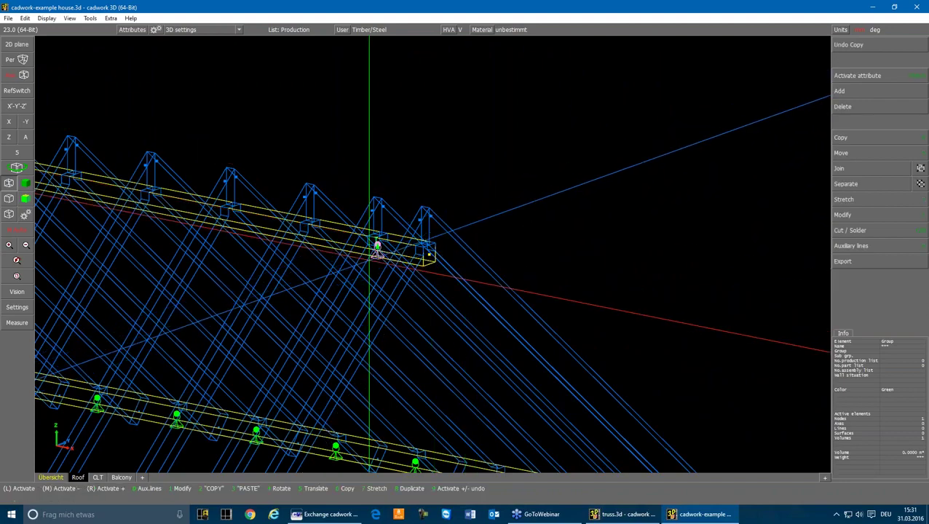
Mirror a copy of the ridge support to the opposite end, about a plane perpendicular to X at the ridge purlin's midpoint
scroll(368, 261, "down", 2)
key("6")
key("m")
key("x")
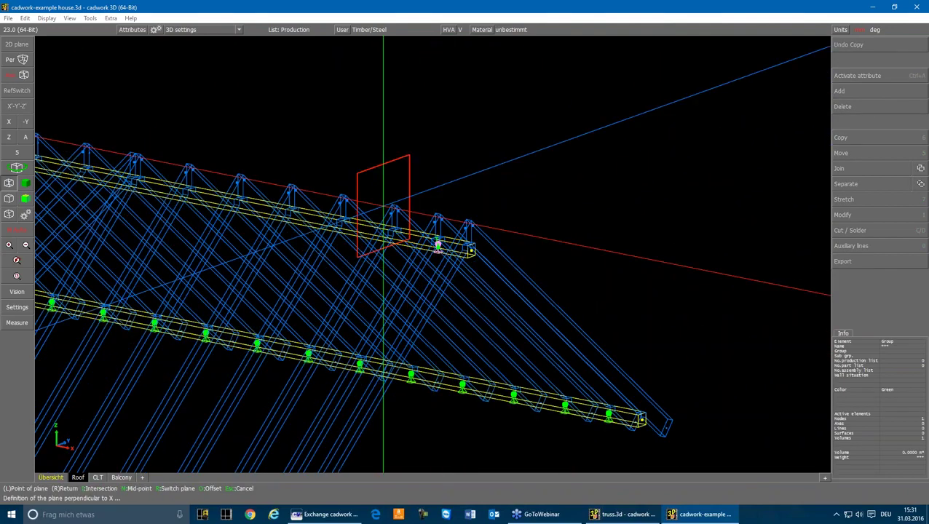
key("m")
scroll(437, 245, "up", 5)
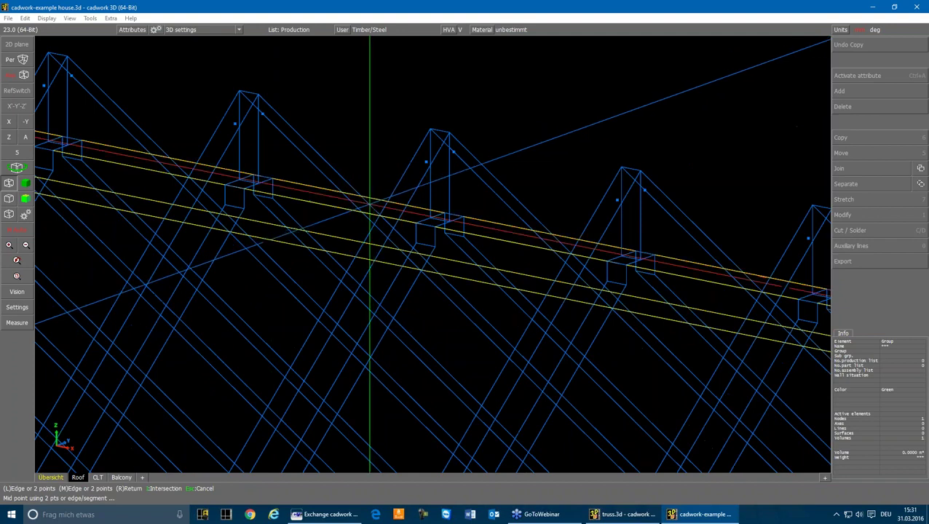
key("Escape")
scroll(369, 206, "down", 5)
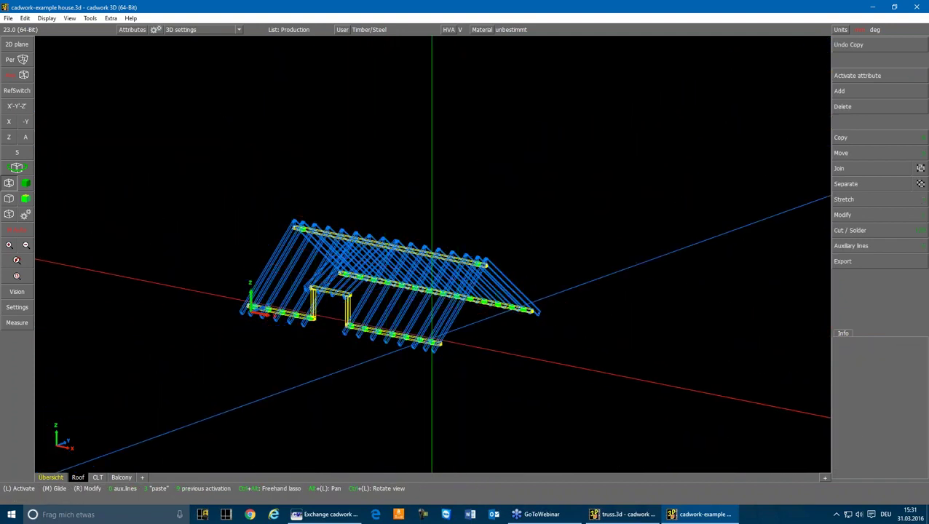
Examine the material and other attributes of a rafter beside the opening and of the longer front eaves purlin
left_click(850, 264)
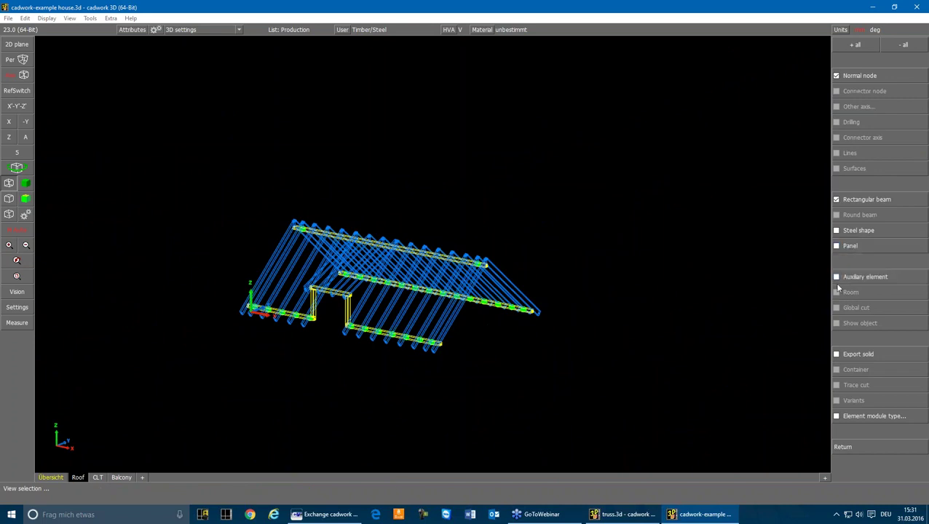
key("Escape")
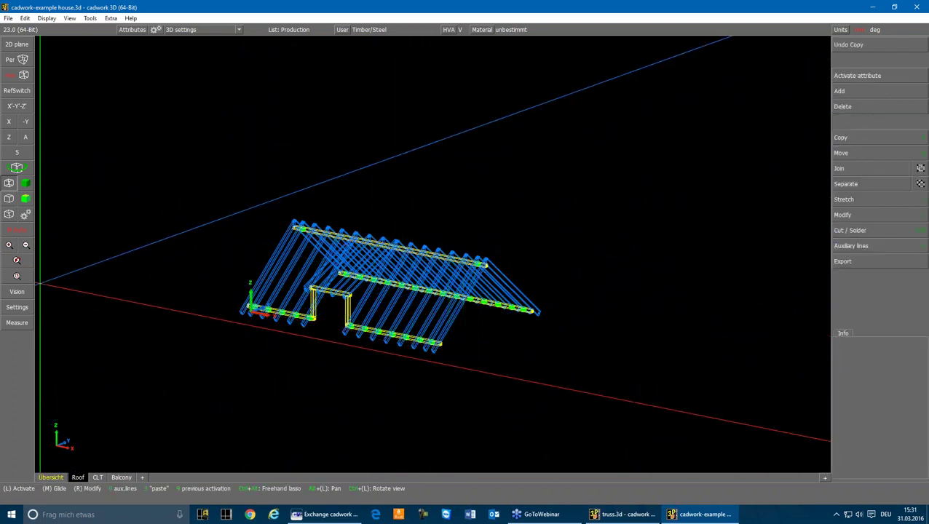
scroll(342, 313, "up", 3)
left_click(352, 309)
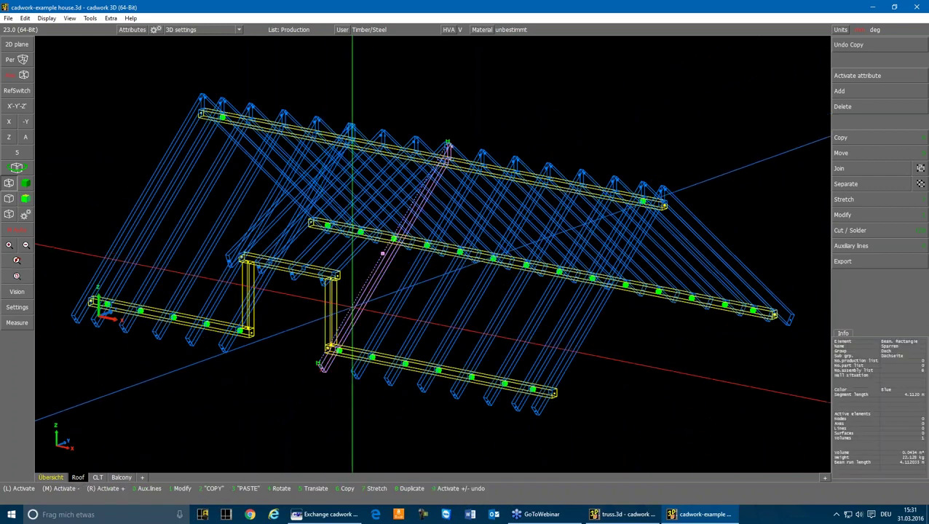
key("1")
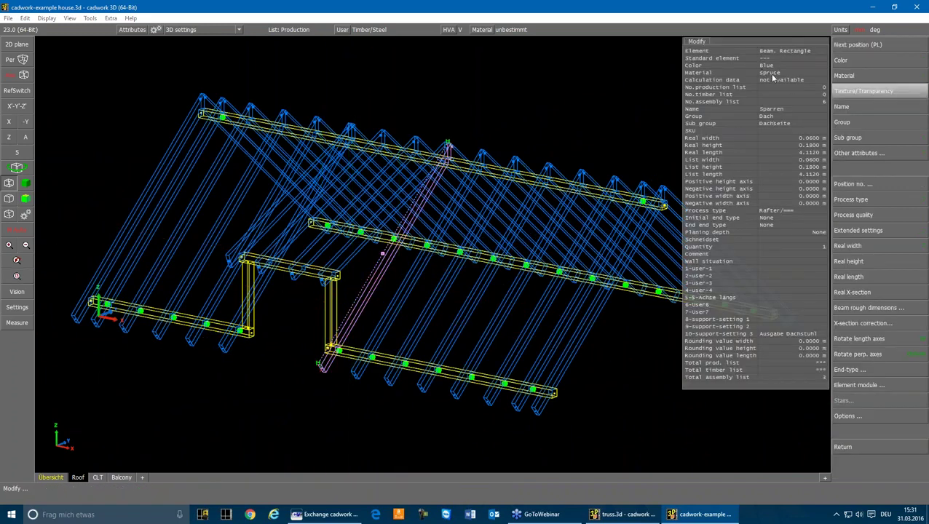
key("Escape")
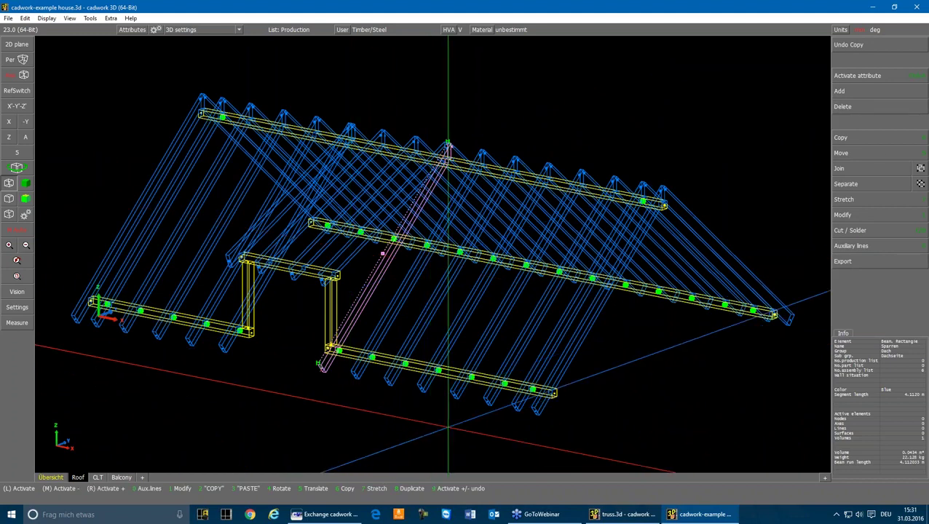
left_click(490, 380)
key("1")
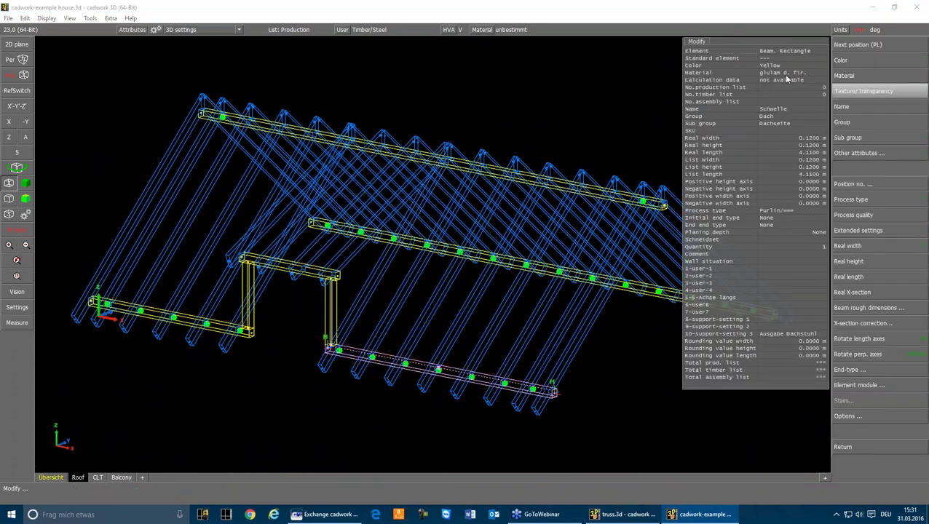
key("Escape")
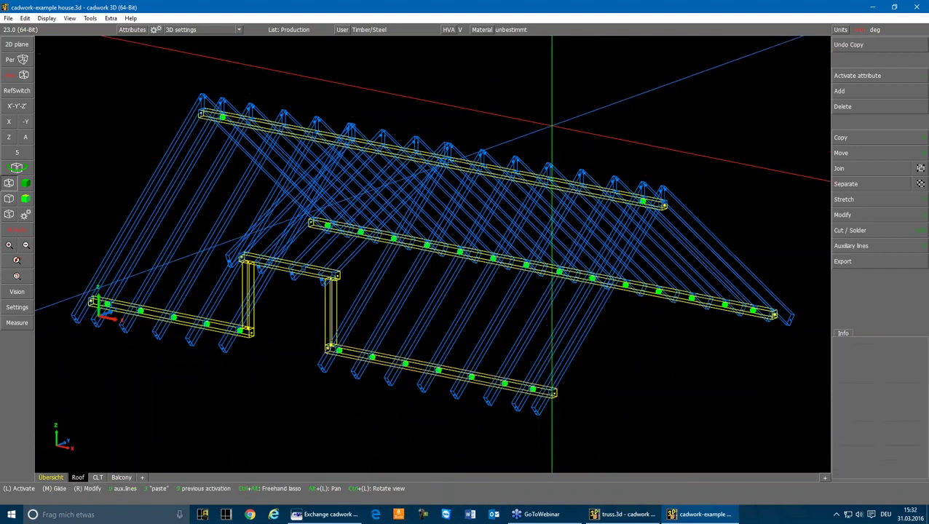
Activate the whole roof structure with its supports and start the structural system export
left_click(55, 41)
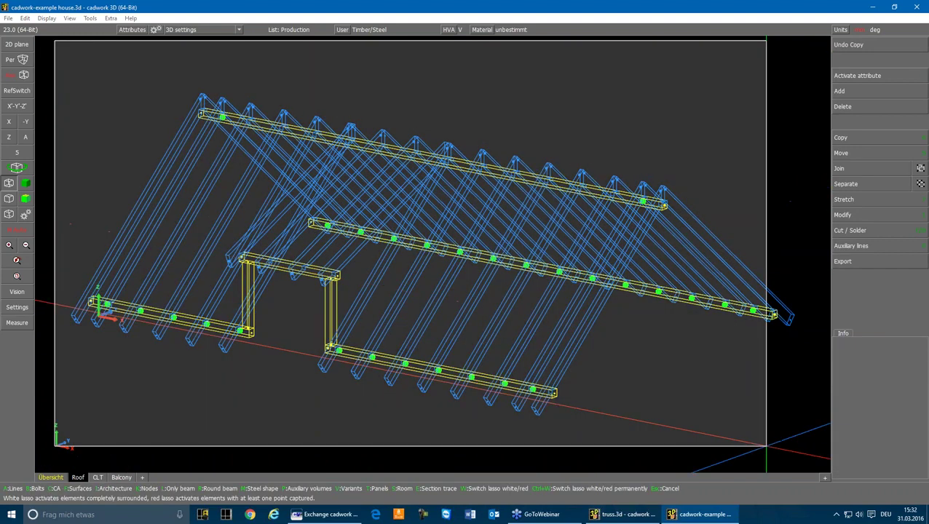
left_click(823, 441)
left_click(842, 261)
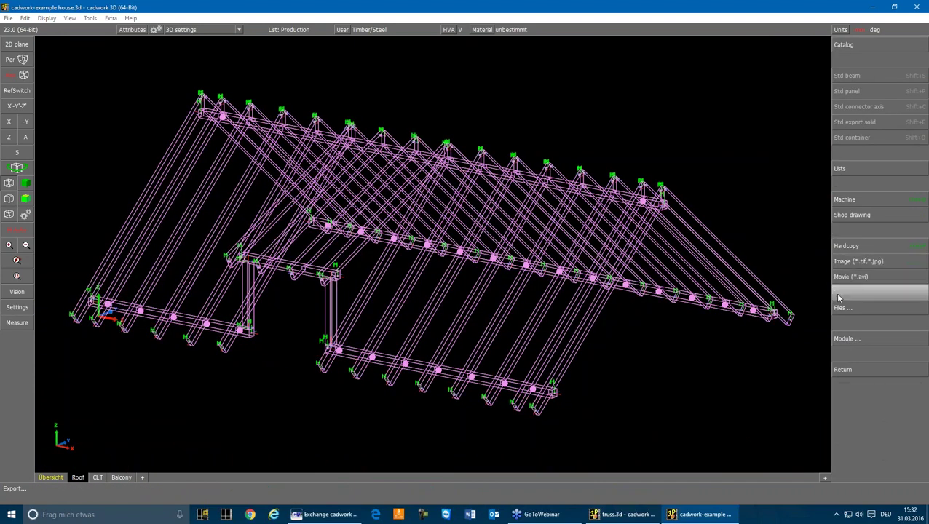
left_click(847, 339)
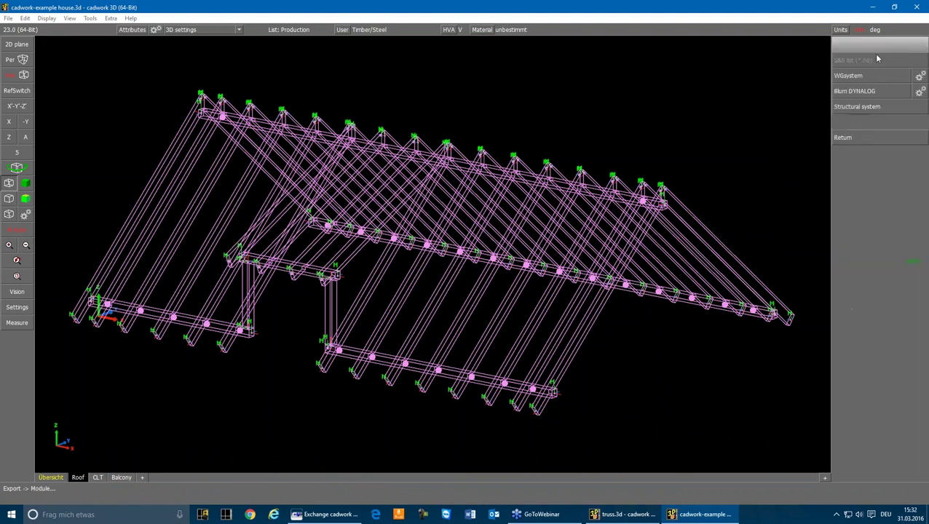
left_click(860, 110)
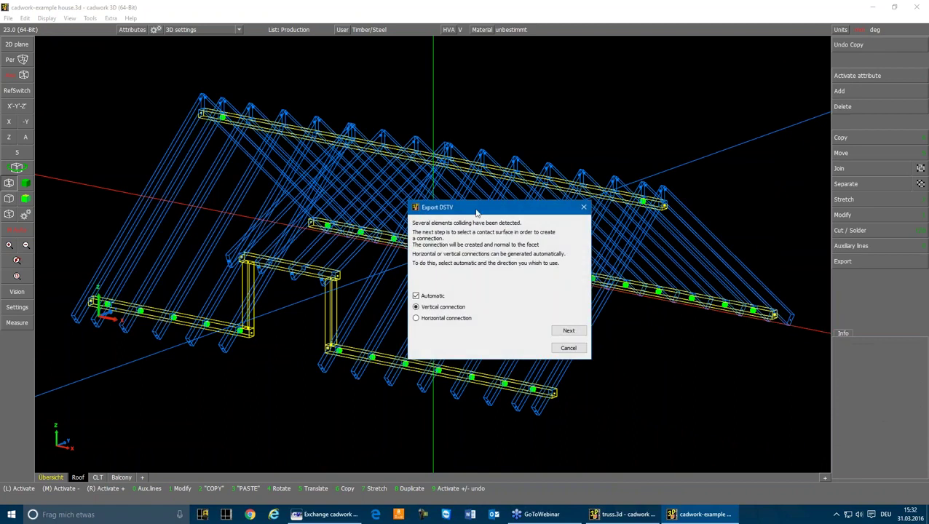
Generate vertical connections automatically for the colliding roof elements and save the DSTV export as an STP file named roof
left_click_drag(475, 209, 644, 75)
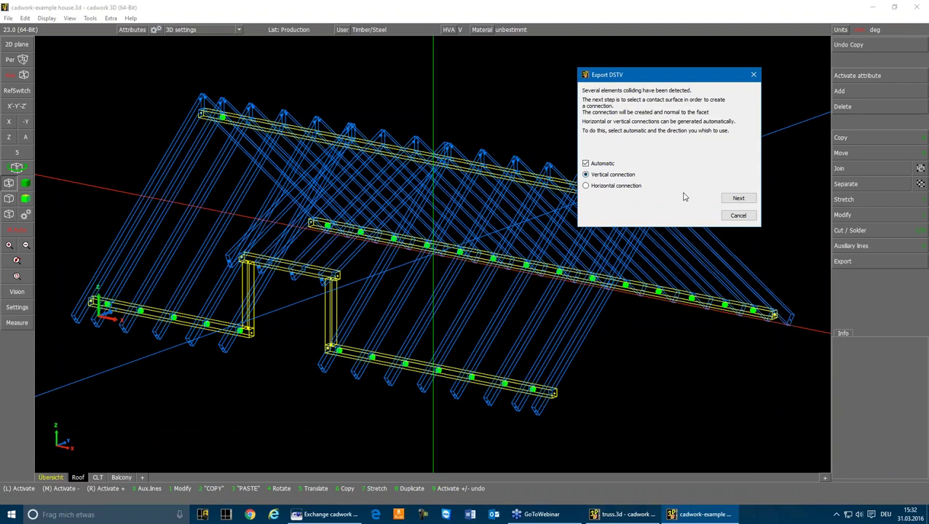
left_click(733, 199)
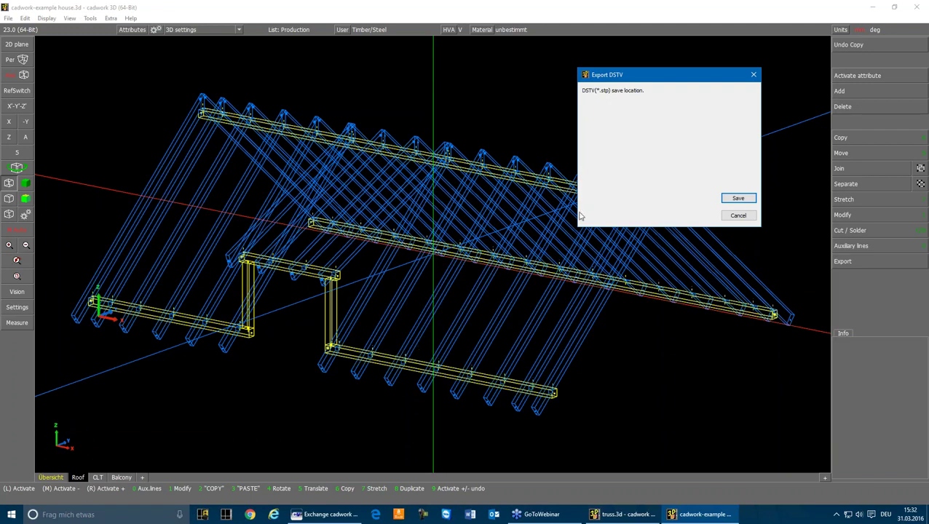
left_click(746, 200)
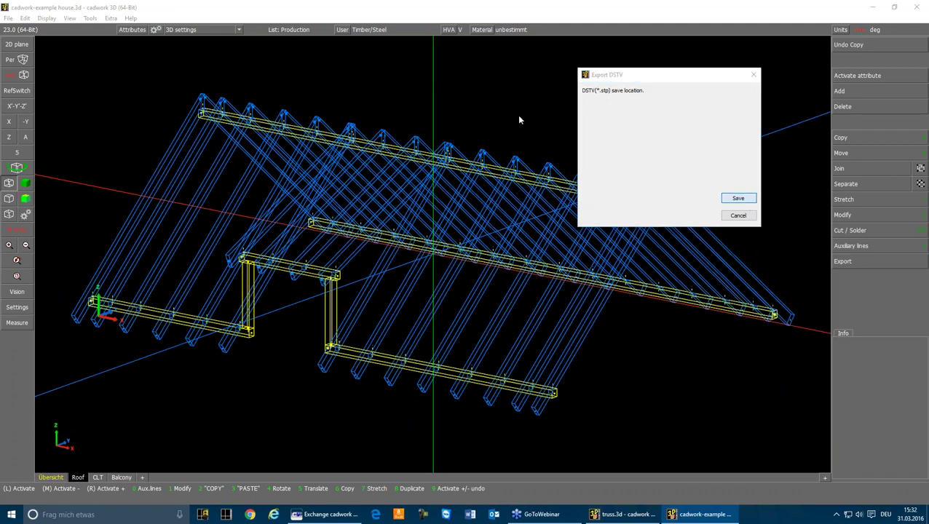
type("t")
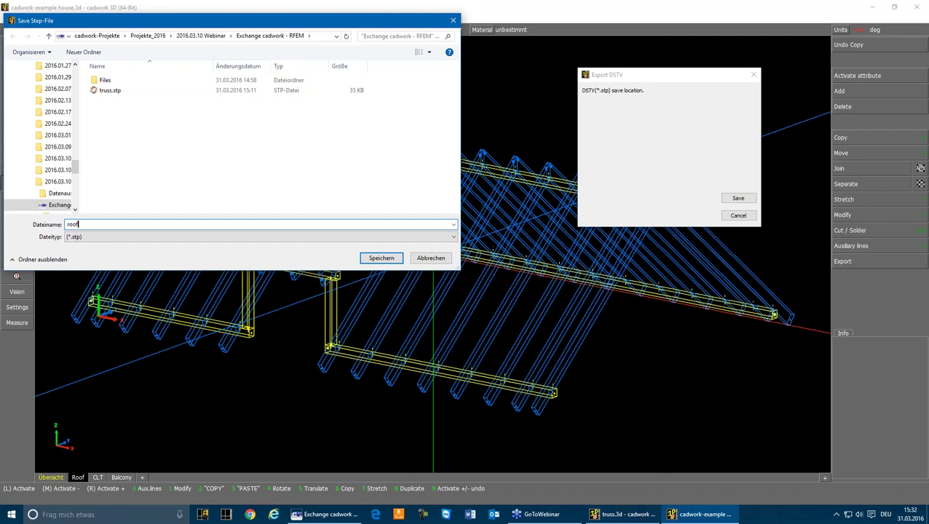
key("Return")
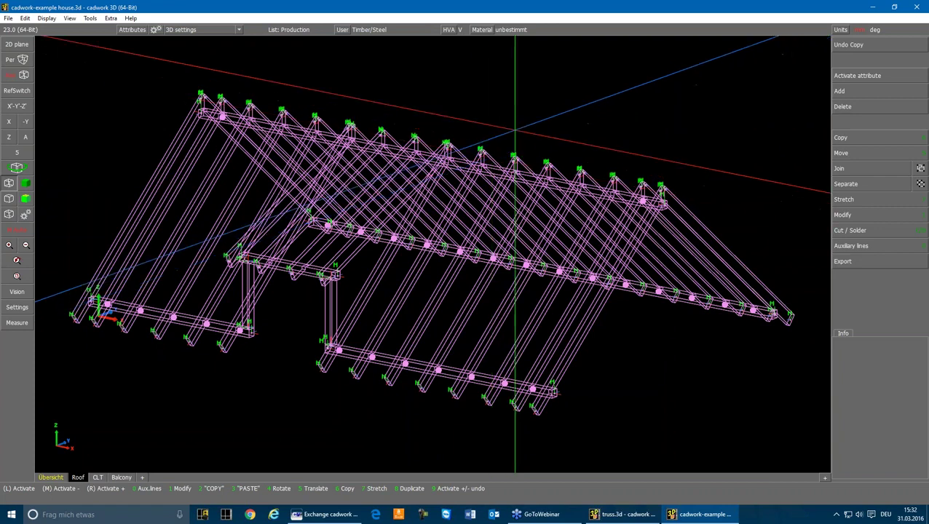
left_click(516, 127)
Show the CLT scene of the house in shaded display
left_click(98, 477)
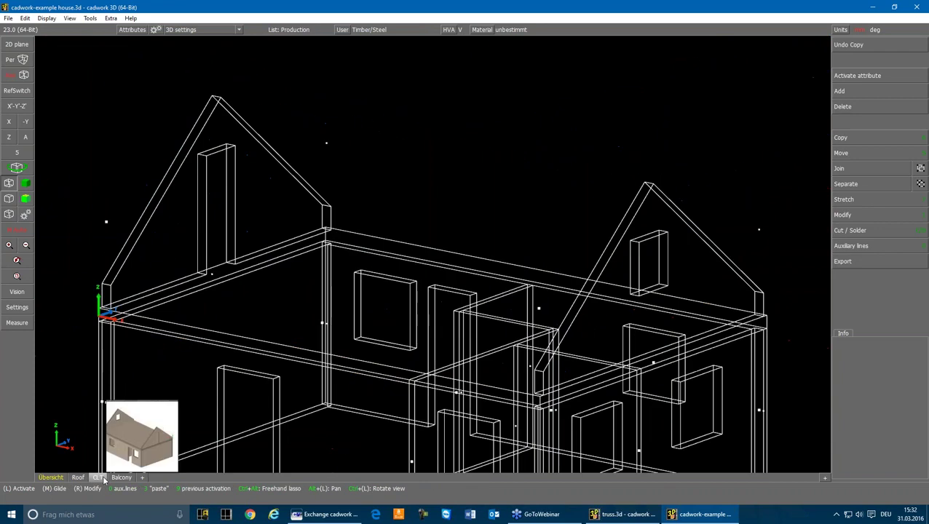
scroll(435, 231, "down", 4)
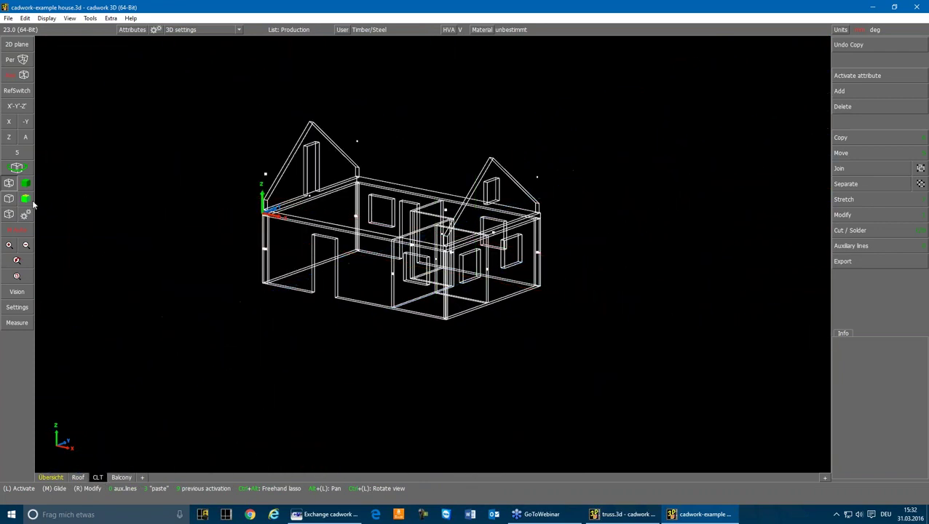
left_click(27, 198)
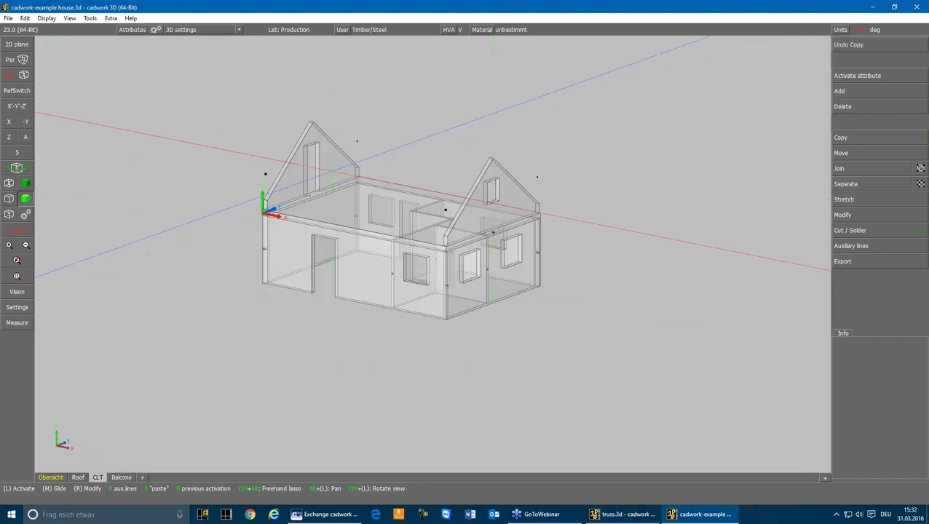
Examine the attributes of the CLT gable, interior and front wall panels, and of all CLT panels together
left_click(519, 183)
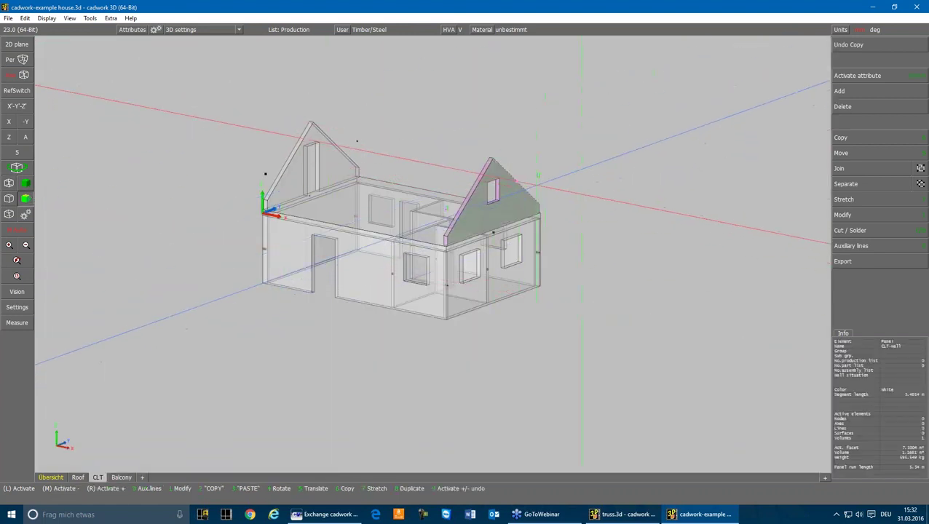
left_click(449, 301)
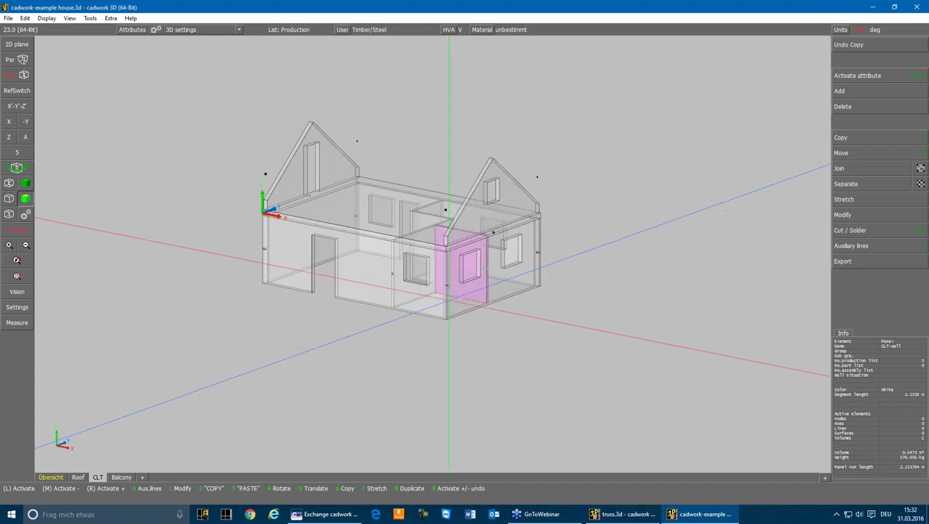
left_click(446, 304)
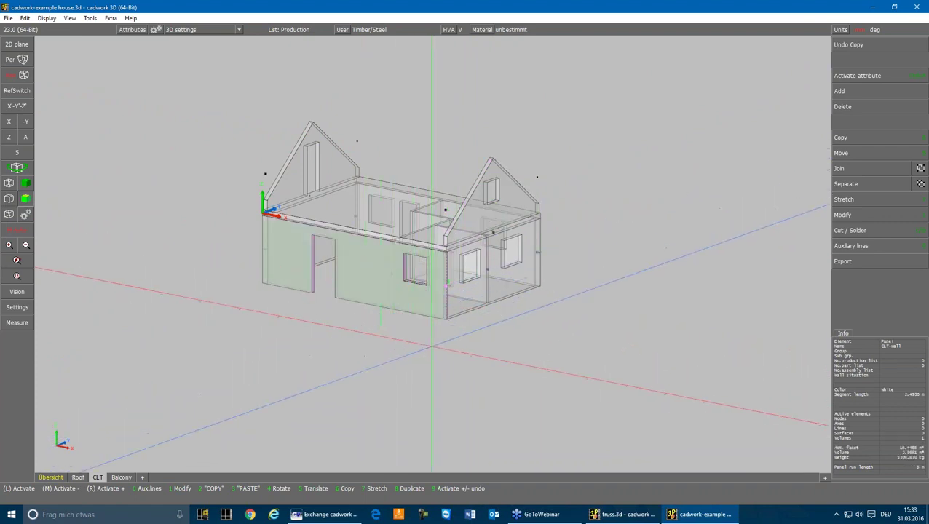
left_click(433, 344)
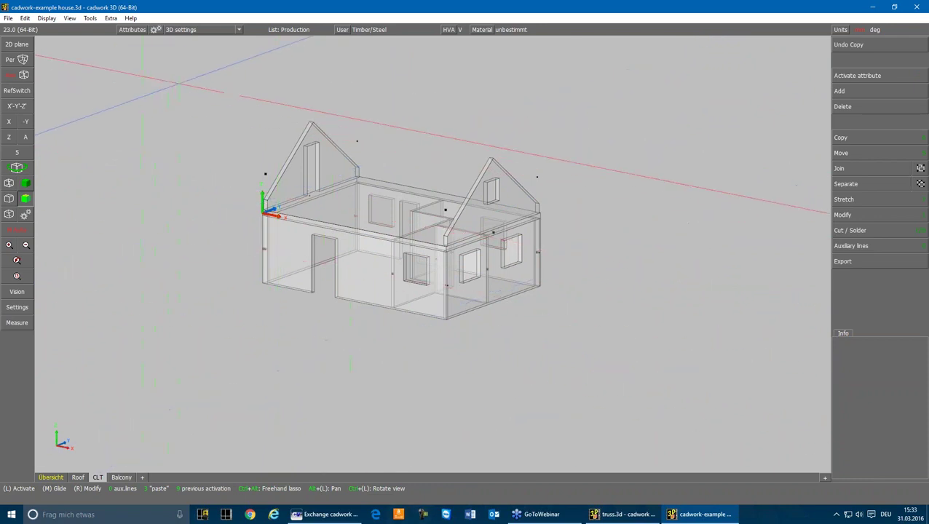
mouse_move(179, 83)
left_mouse_down()
mouse_move(809, 265)
mouse_move(808, 409)
mouse_move(608, 343)
left_mouse_up()
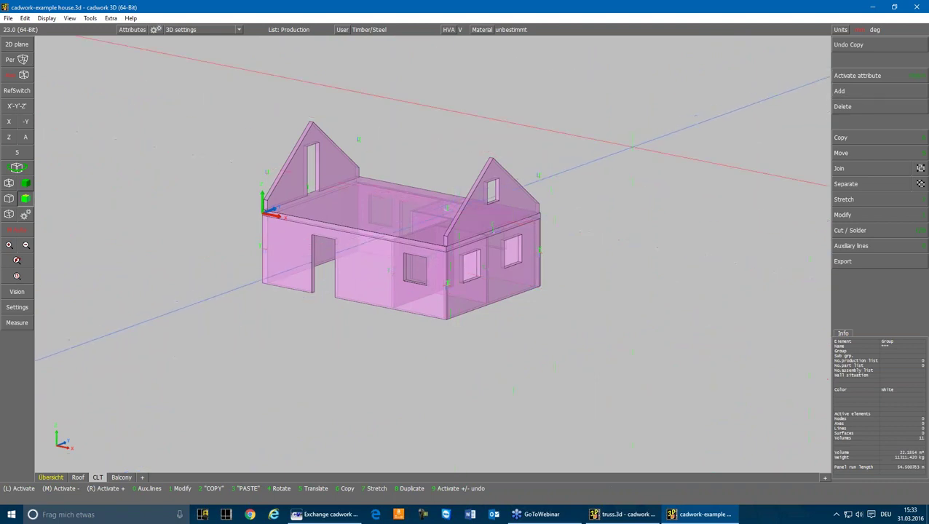
right_click(866, 76)
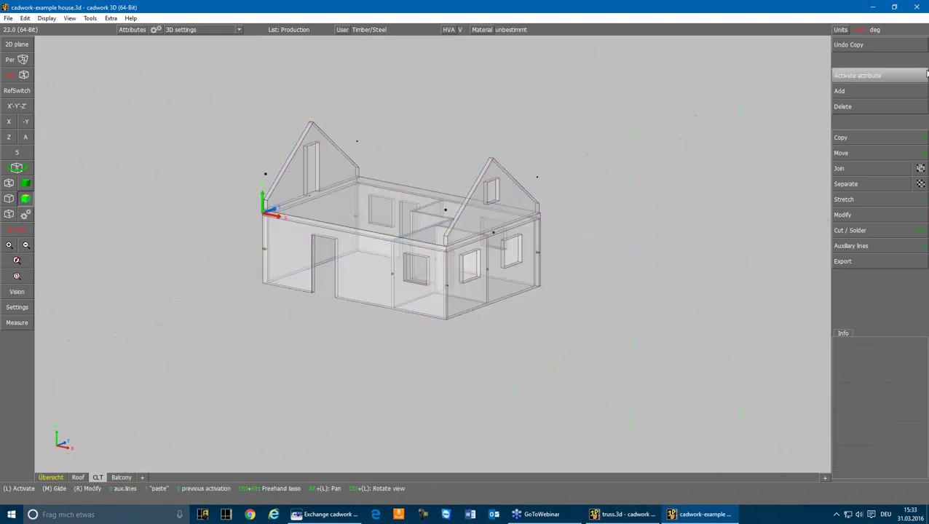
Add the variant "middle surface CLT" from the project's Files folder to all CLT wall and floor panels
left_click(870, 93)
left_click(851, 290)
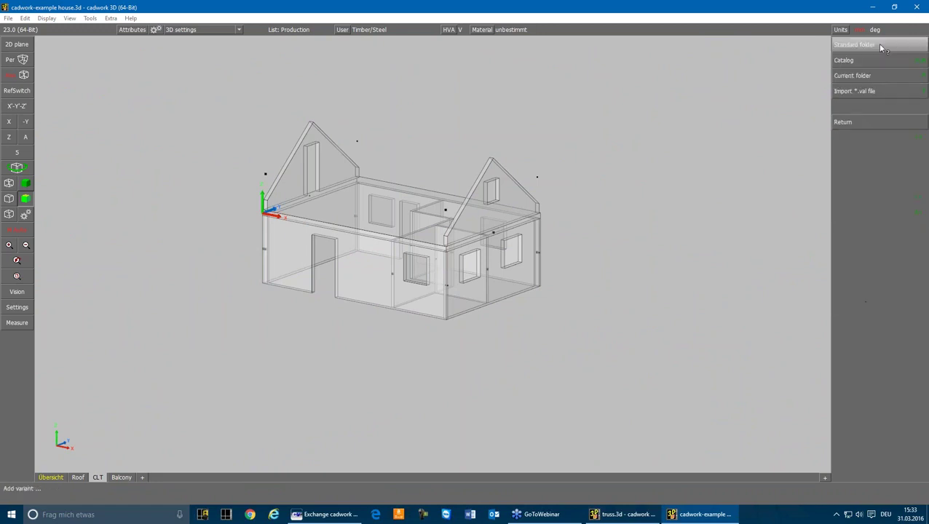
left_click(860, 77)
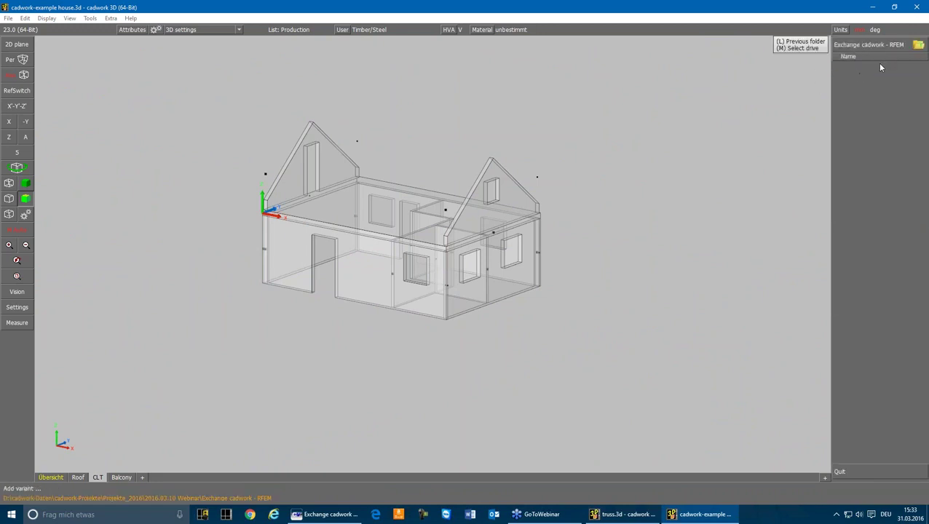
left_click(869, 66)
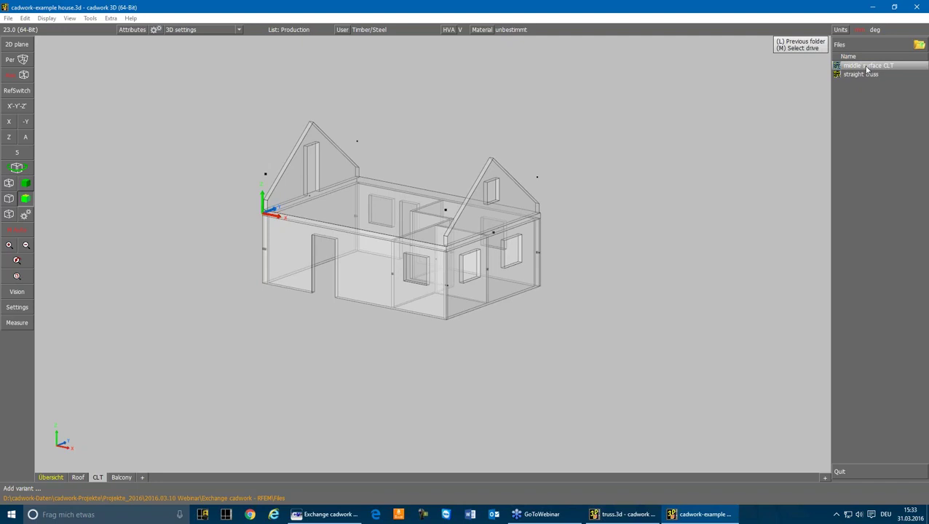
left_click(866, 67)
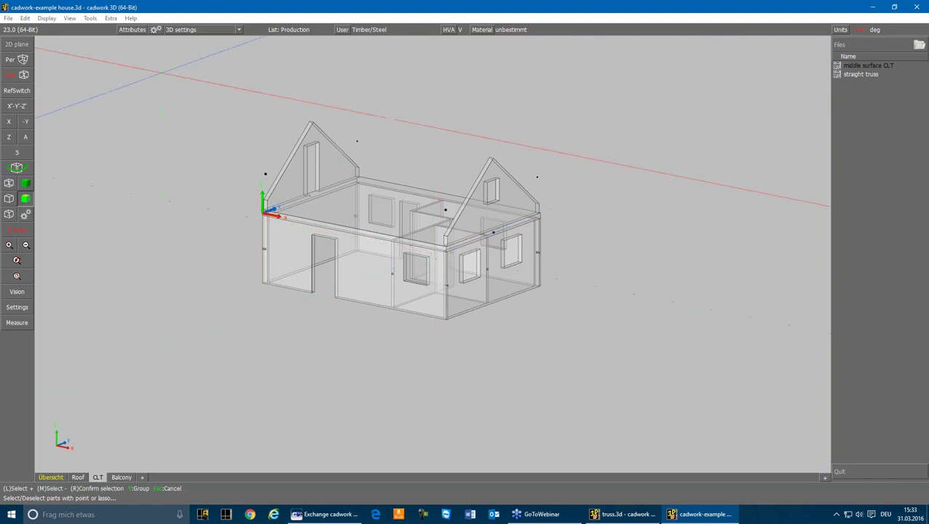
mouse_move(199, 84)
left_mouse_down()
mouse_move(372, 208)
mouse_move(584, 332)
mouse_move(585, 349)
left_mouse_up()
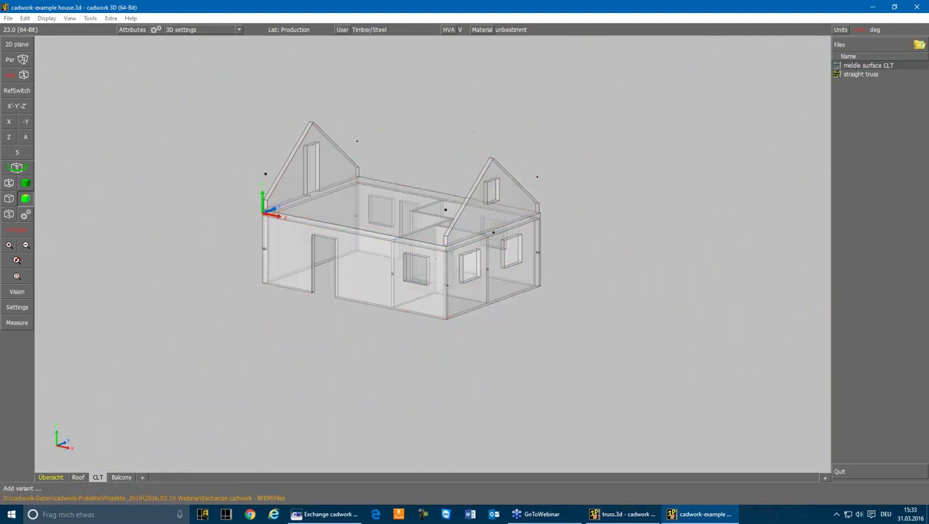
left_click(842, 122)
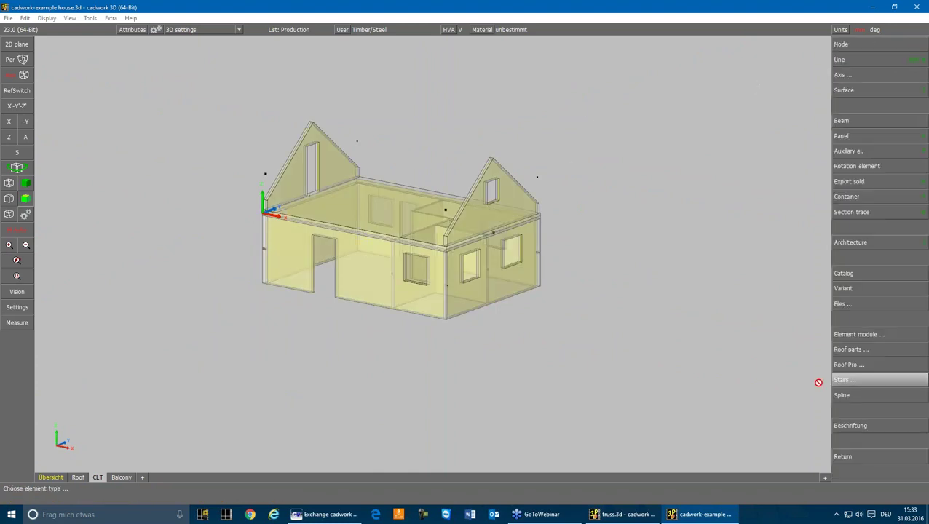
left_click(840, 457)
Hide all solid CLT panels in the scene, keeping the middle surfaces
scroll(277, 204, "up", 6)
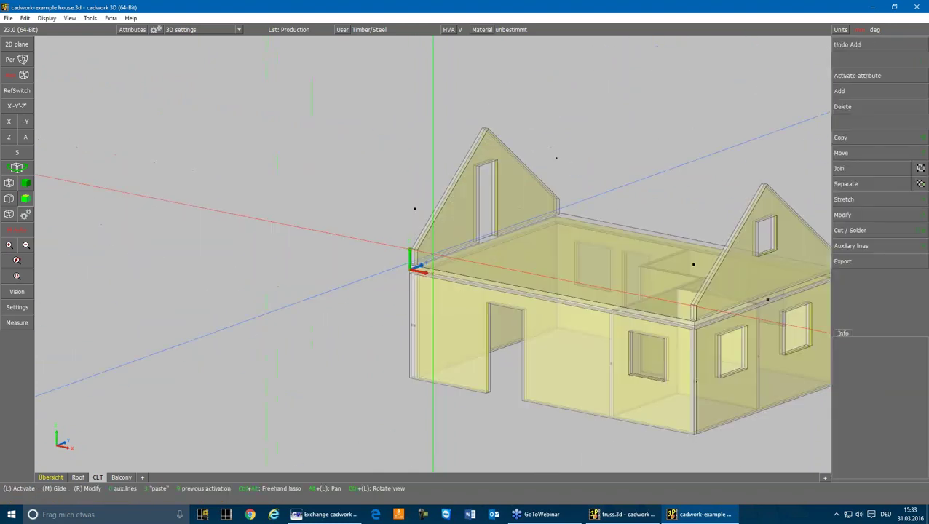
left_click(382, 241)
key("ctrl+a")
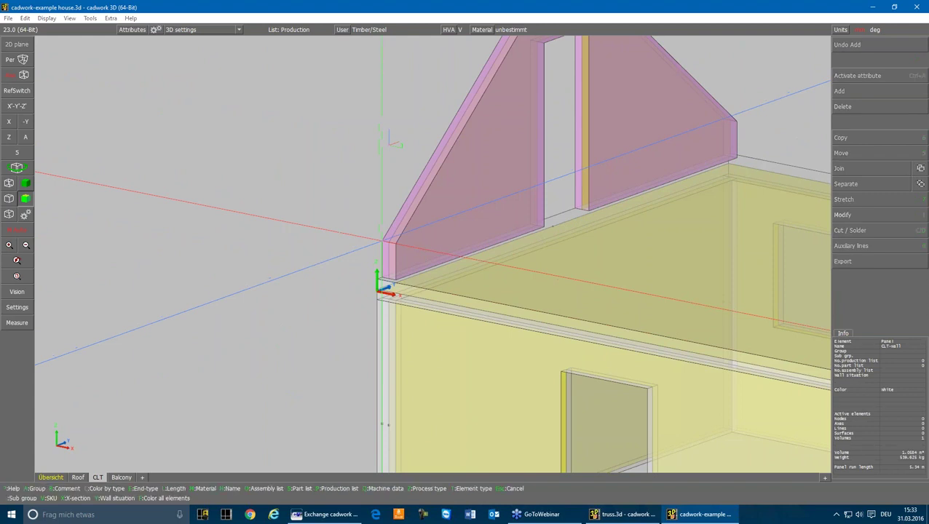
key("n")
key("Escape")
scroll(364, 247, "down", 6)
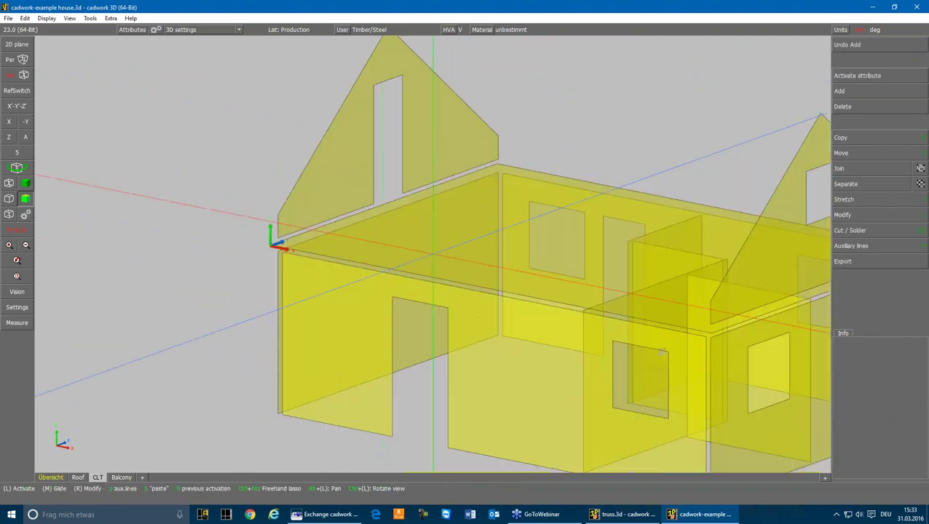
Convert the CLT floor's surface variant into a plain surface
left_click(457, 237)
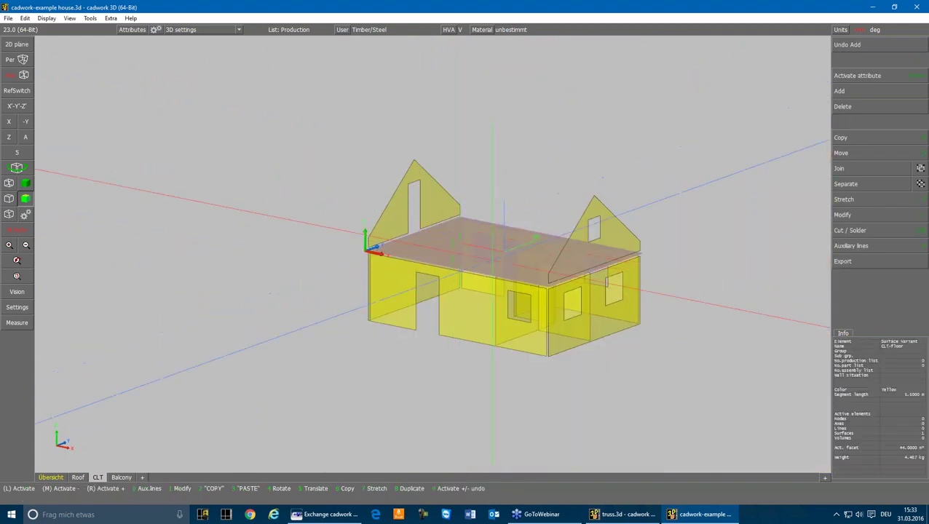
key("1")
left_click(867, 102)
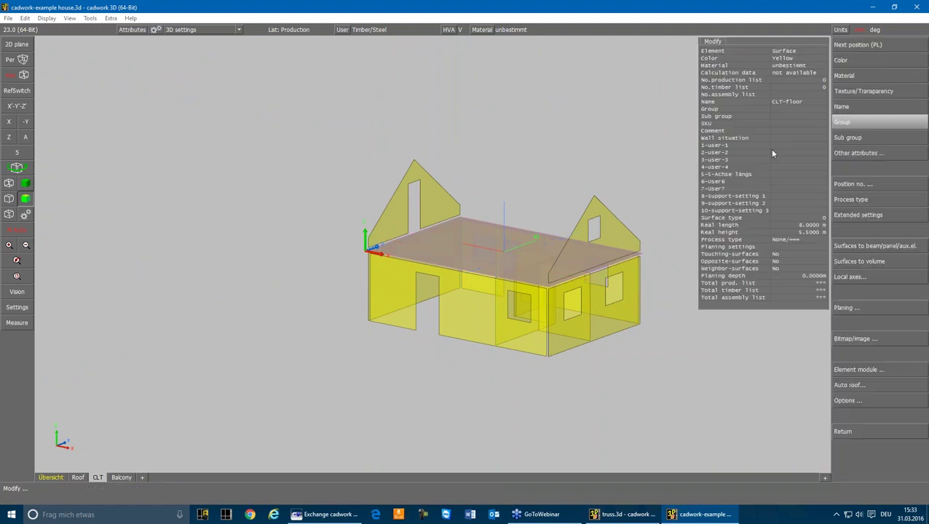
key("Escape")
Cut the floor surface flush with the middle surfaces of the front wall and the gable-end wall at the origin corner
scroll(407, 207, "up", 5)
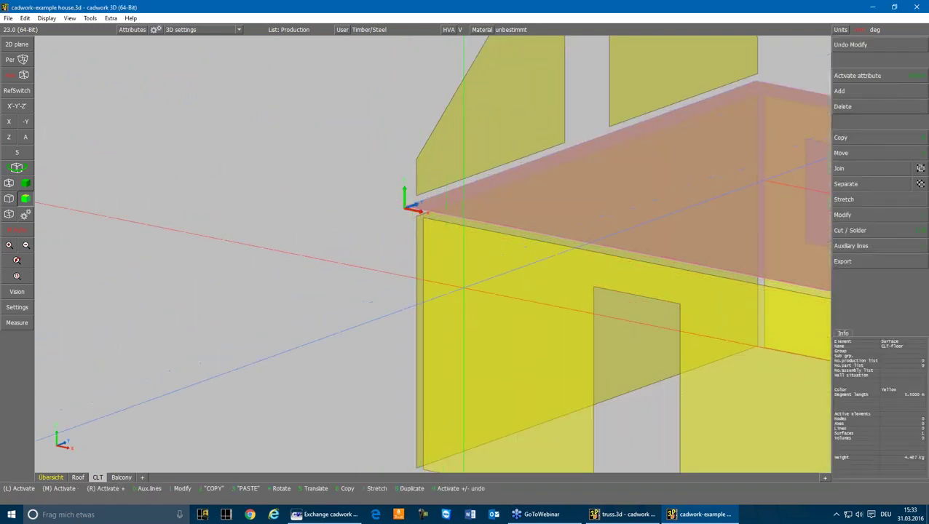
key("s")
left_click(465, 284)
middle_click_drag(466, 284, 611, 285)
key("s")
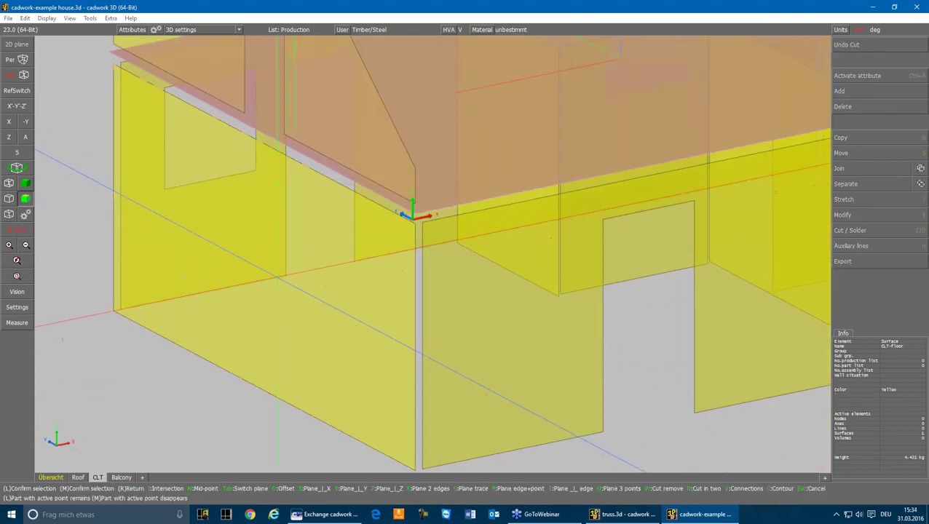
left_click(349, 262)
Stretch the top edges of the ground-floor wall surfaces along Z up to the floor surface
left_click(373, 201)
left_click(9, 122)
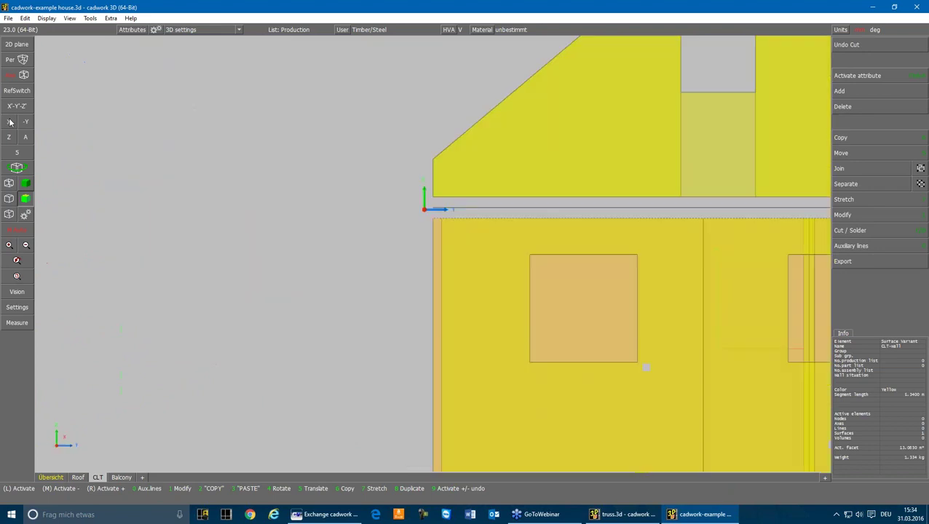
scroll(437, 255, "down", 4)
left_click(444, 252)
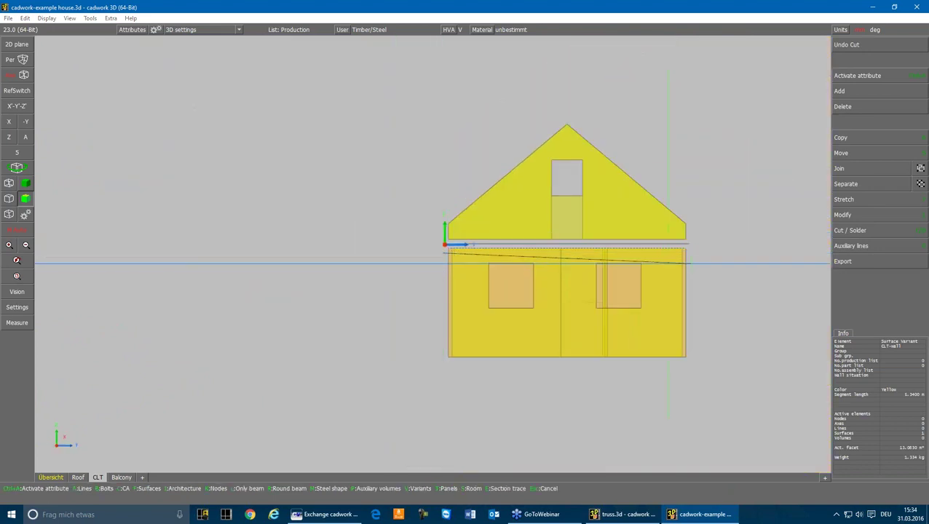
left_click(695, 255)
key("z")
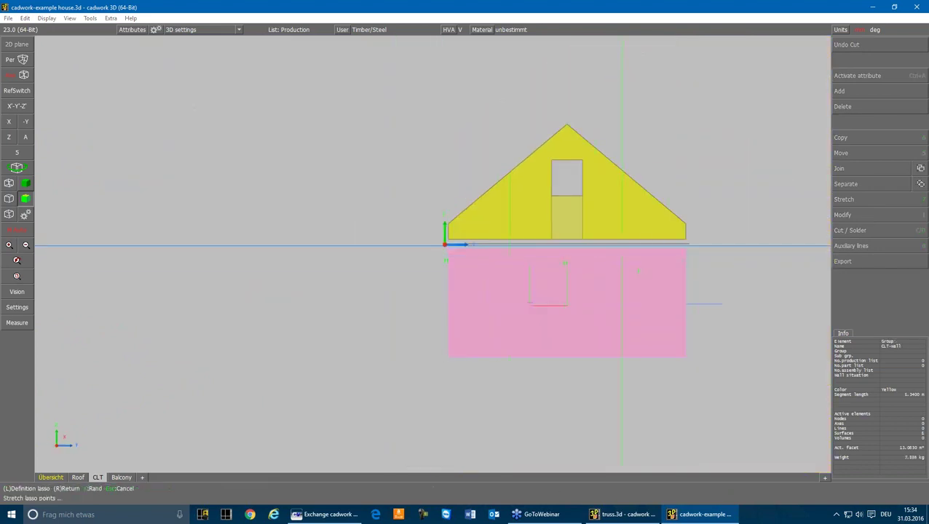
left_click(436, 235)
left_click(694, 256)
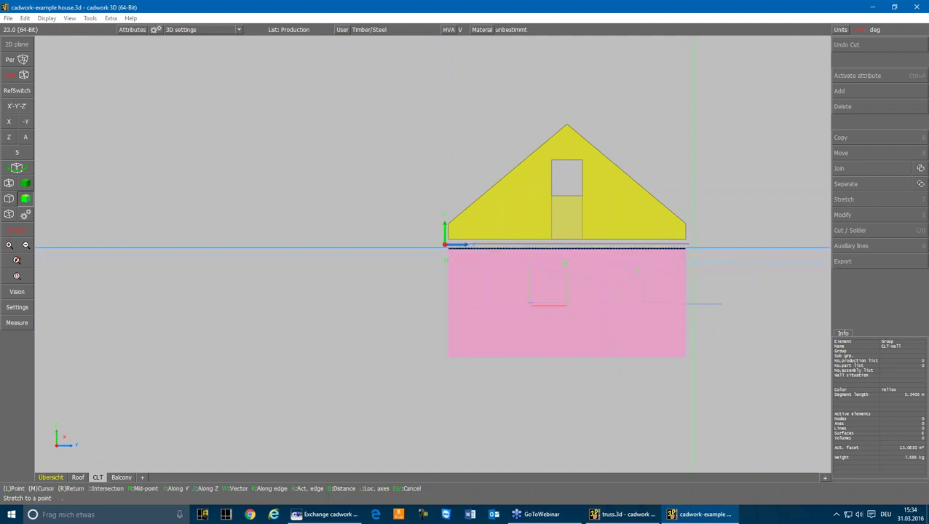
left_click(686, 247)
key("z")
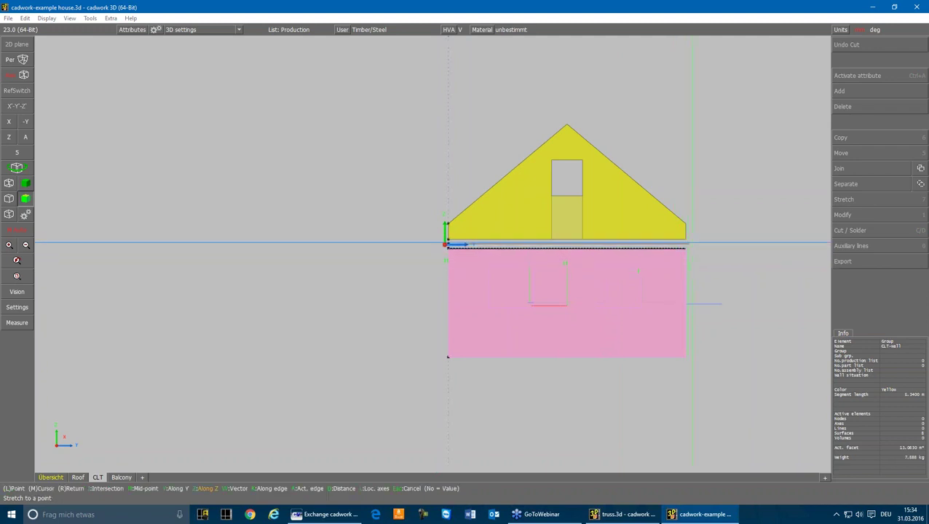
left_click(446, 243)
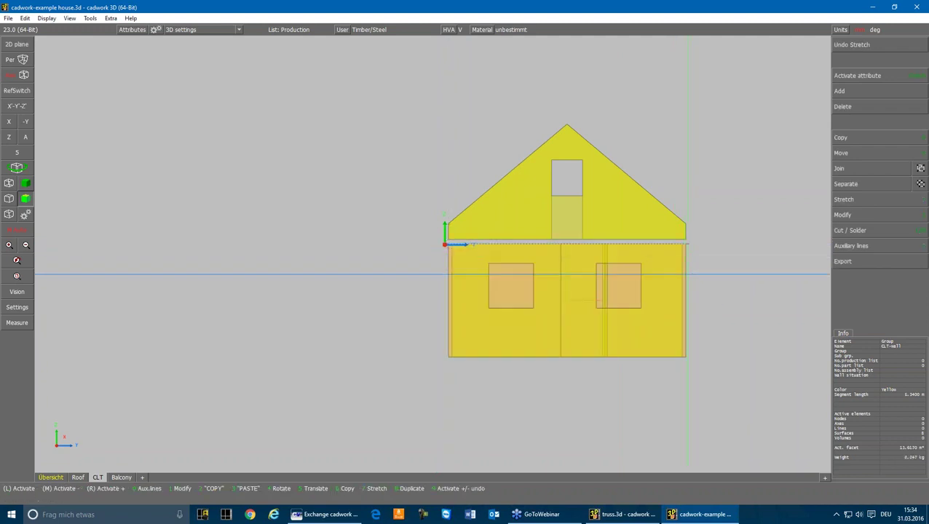
Stretch the end of the front wall surface farthest from the origin to the bottom corner of the adjoining gable-end wall surface
left_click(24, 137)
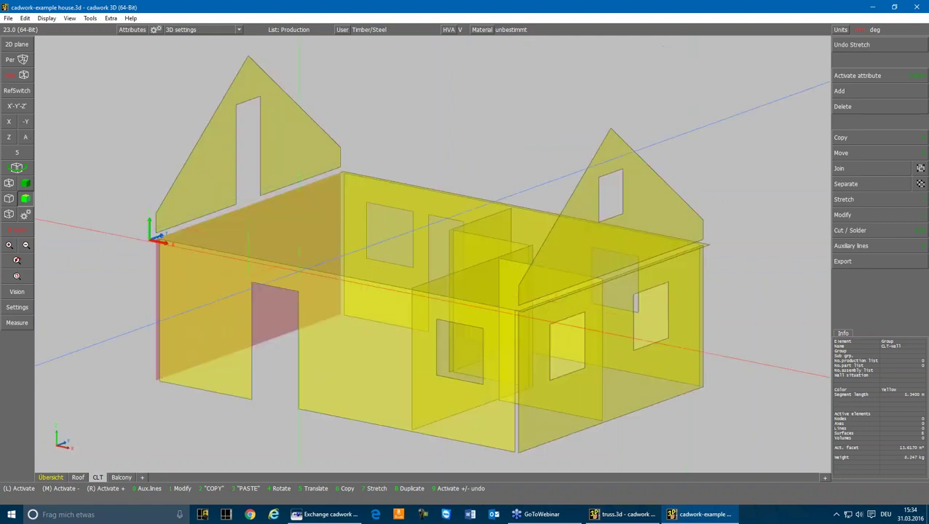
left_click(335, 291)
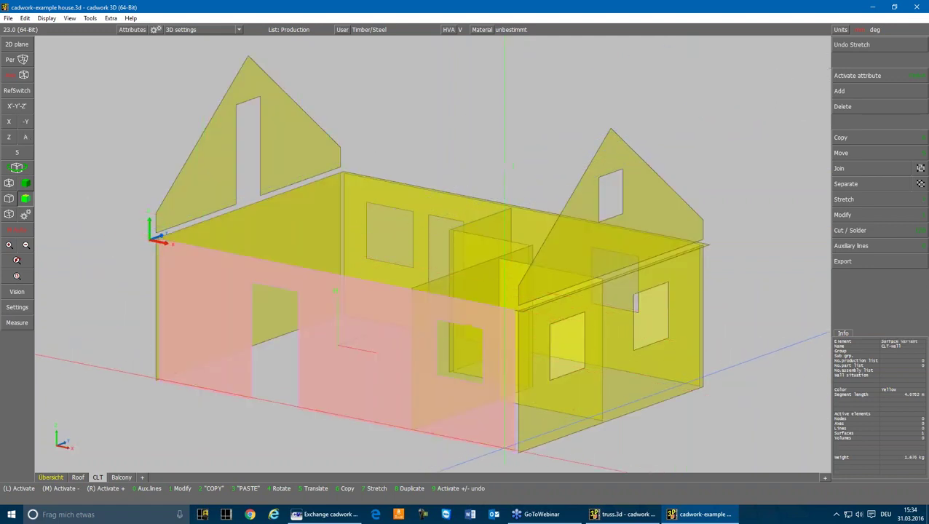
key("7")
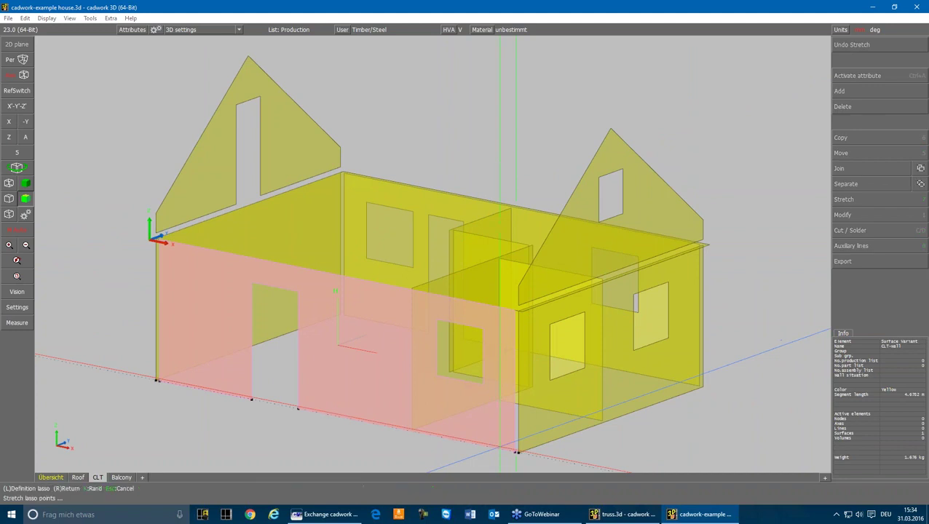
left_click(524, 463)
left_click(491, 299)
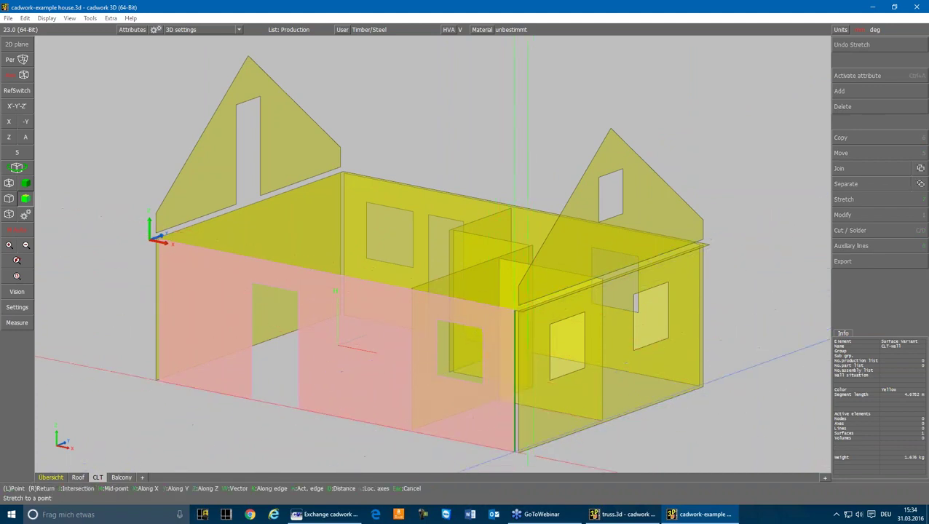
left_click(520, 452)
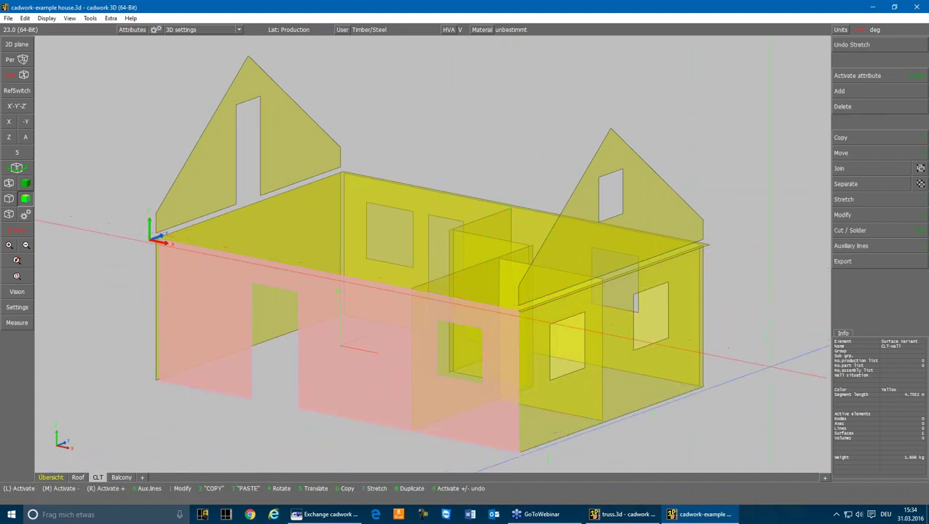
Stretch the end of the rear wall surface farthest from the origin to the bottom corner of the adjoining gable-end wall surface
scroll(688, 382, "up", 5)
scroll(427, 254, "down", 5)
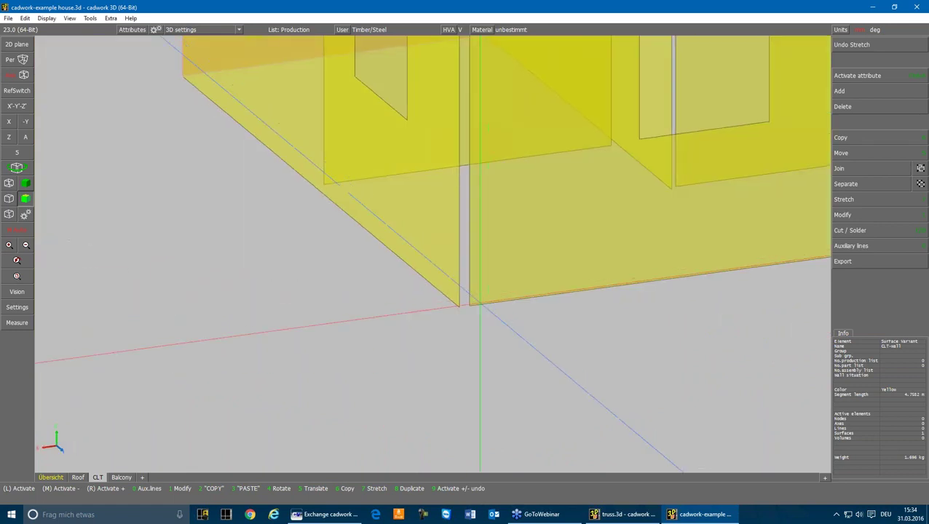
key("7")
left_click(429, 254)
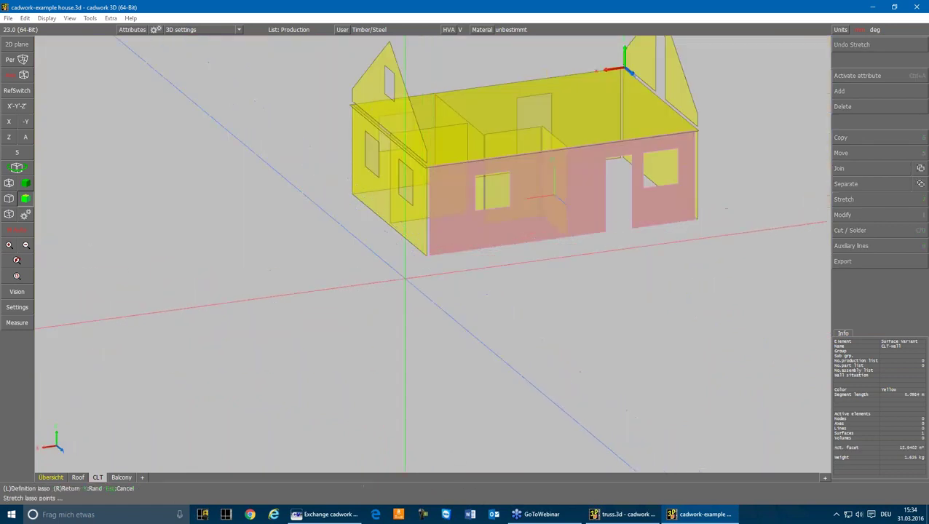
left_click(403, 273)
left_click(454, 87)
scroll(436, 238, "up", 5)
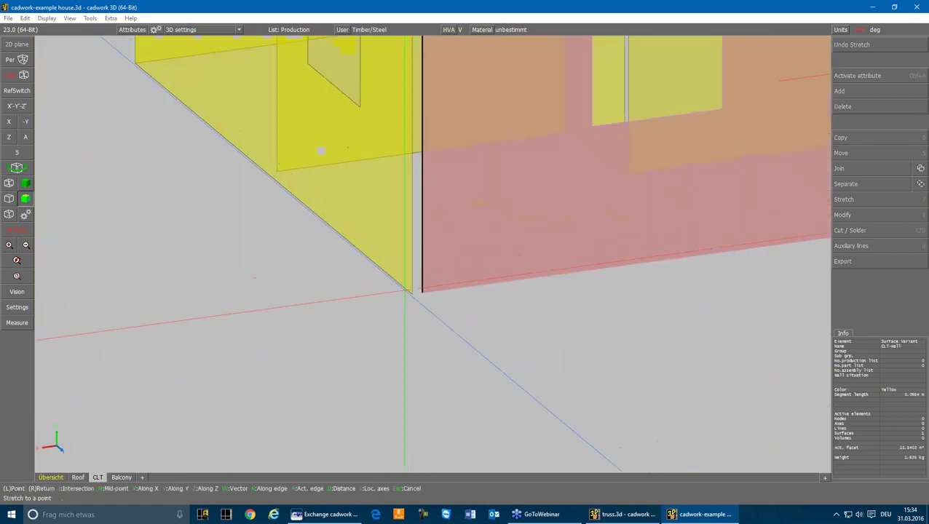
scroll(411, 294, "down", 5)
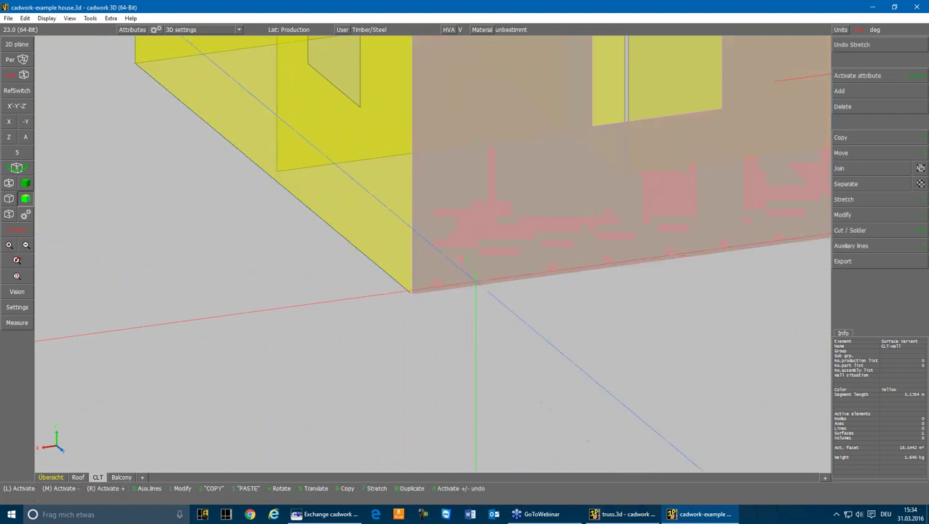
Stretch the rear wall surface's other end to the bottom corner of the gable-end wall surface on the origin side
left_click(423, 197)
scroll(422, 219, "up", 5)
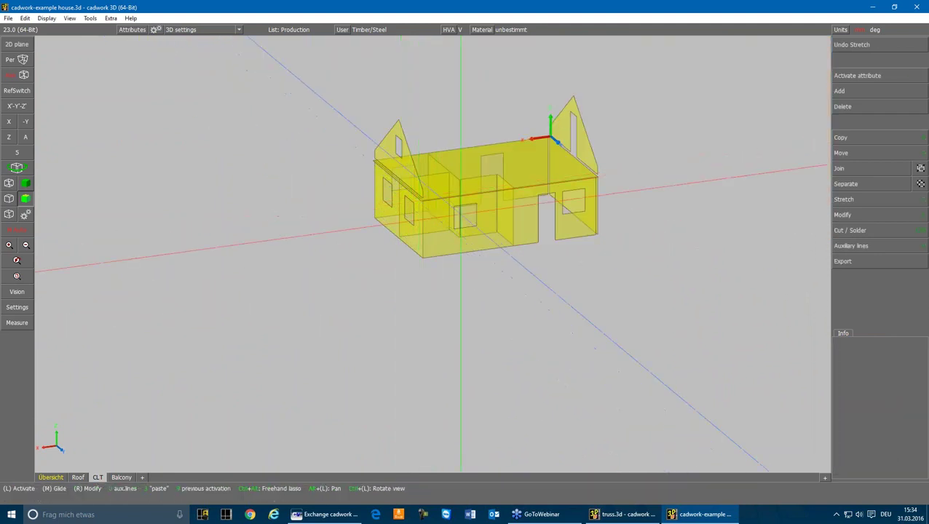
left_click(465, 361)
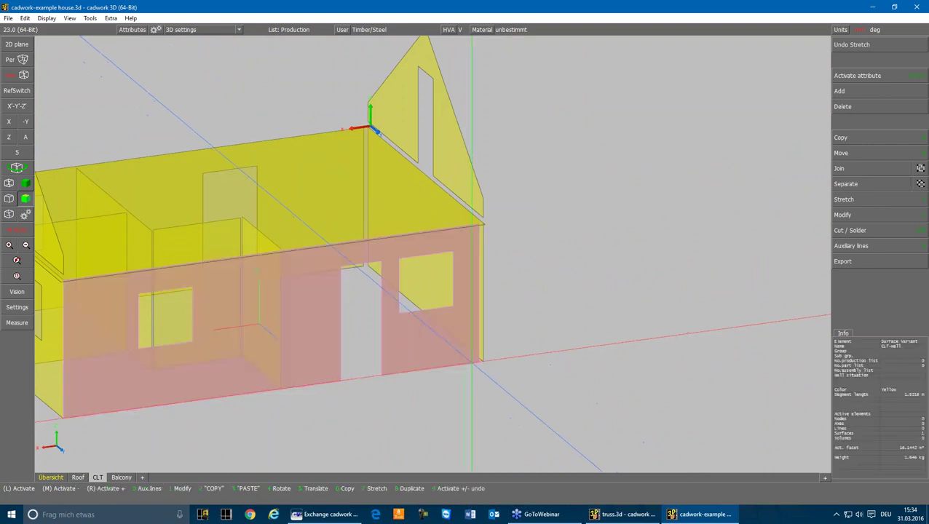
key("s")
left_click(462, 379)
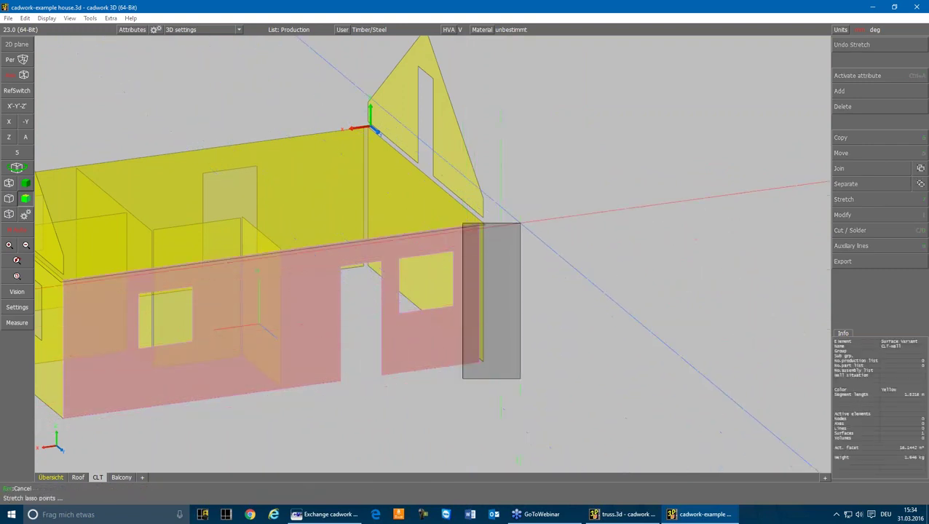
left_click(518, 224)
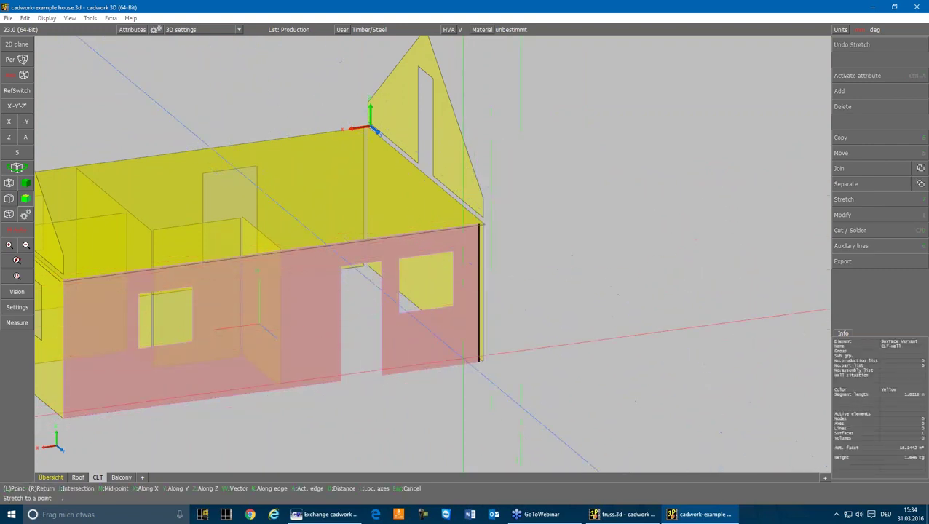
left_click(484, 361)
double_click(514, 260)
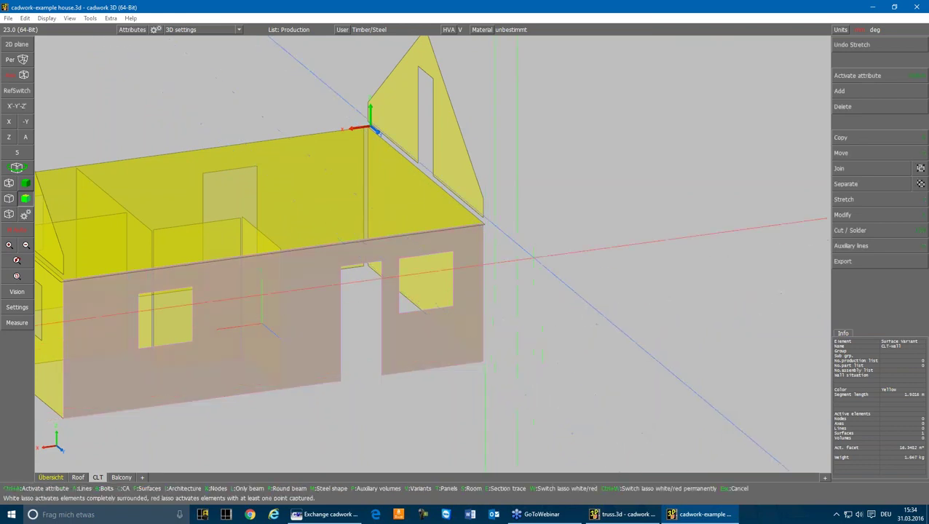
Cut the CLT floor surface flush with the plane of the rear wall surface
left_click(443, 217)
key("ctrl+x")
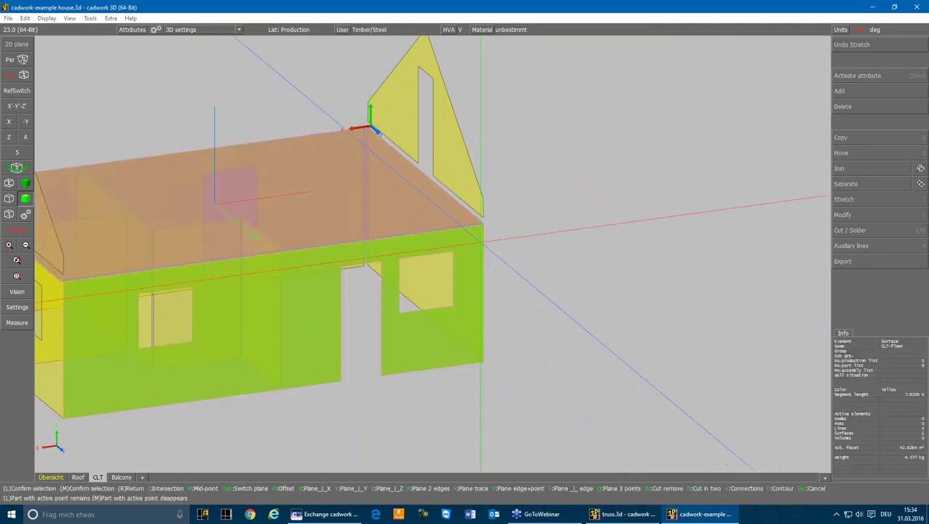
left_click(479, 241)
double_click(509, 236)
left_click(466, 208)
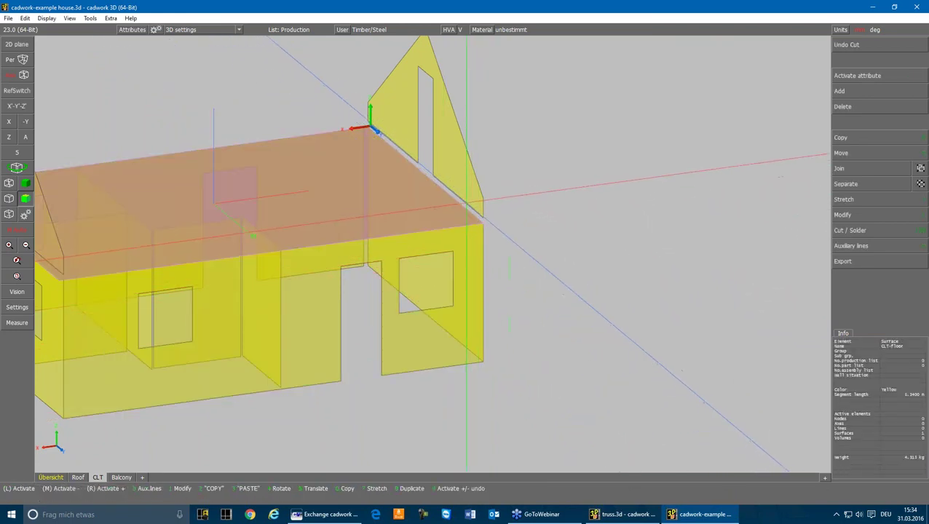
Stretch the bottom edges of both upper gable wall surfaces along Z down to the floor surface
left_click(443, 186)
left_click(5, 124)
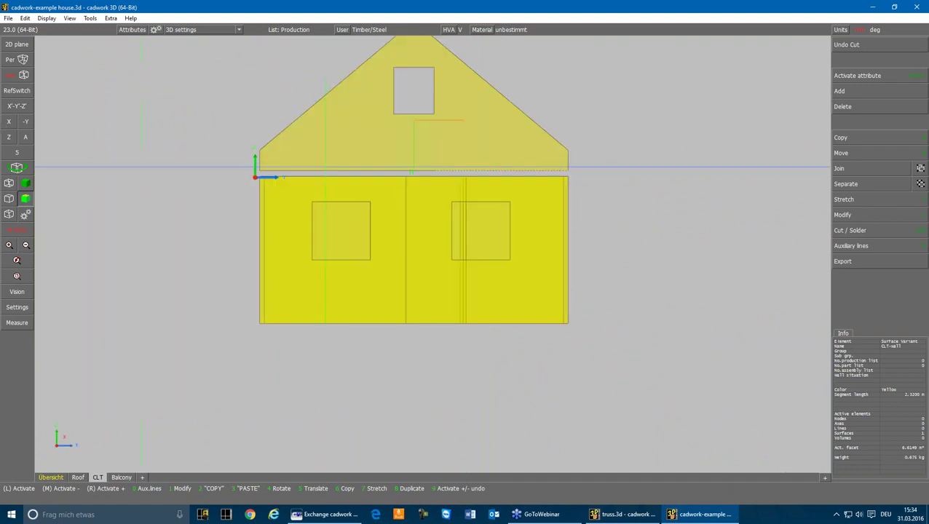
key("s")
left_click_drag(205, 162, 619, 188)
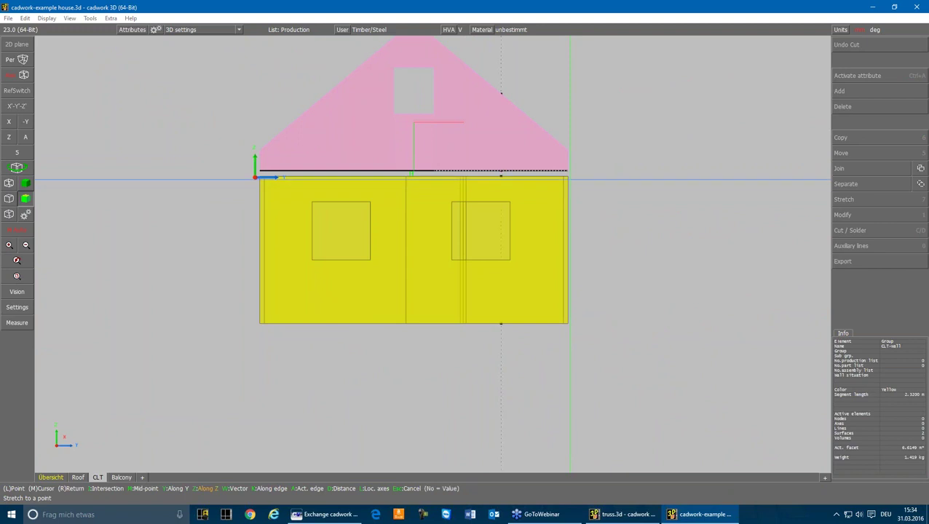
left_click(568, 177)
left_click(194, 138)
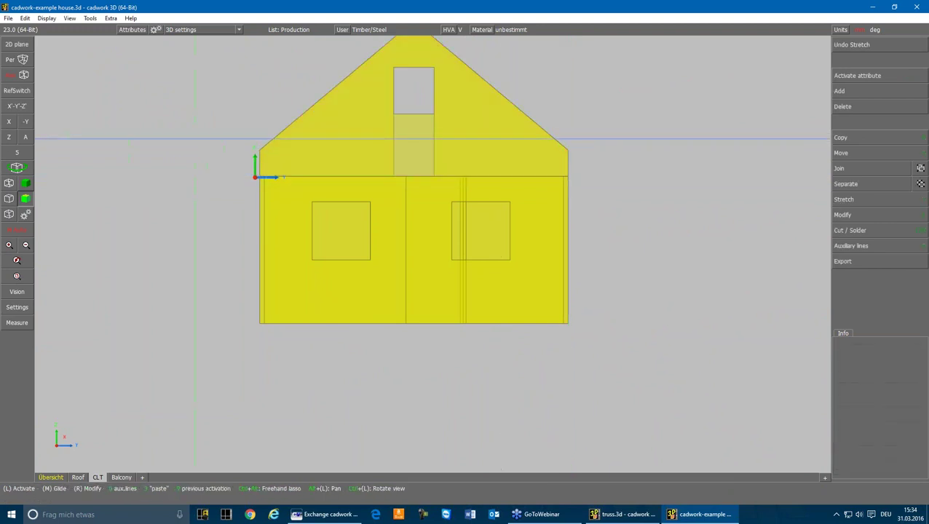
Select all CLT wall, gable and floor surfaces and bring up the available file export formats
left_click(24, 138)
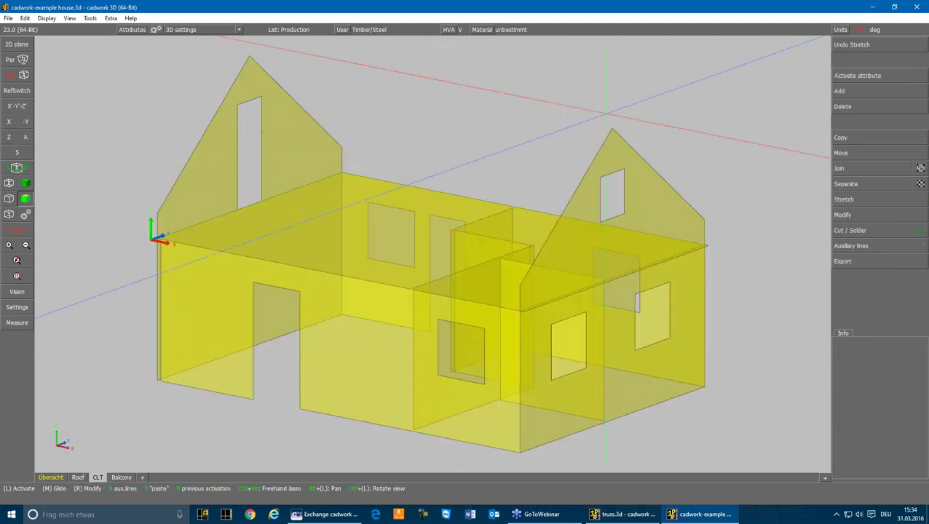
scroll(433, 255, "down", 2)
scroll(435, 253, "down", 3)
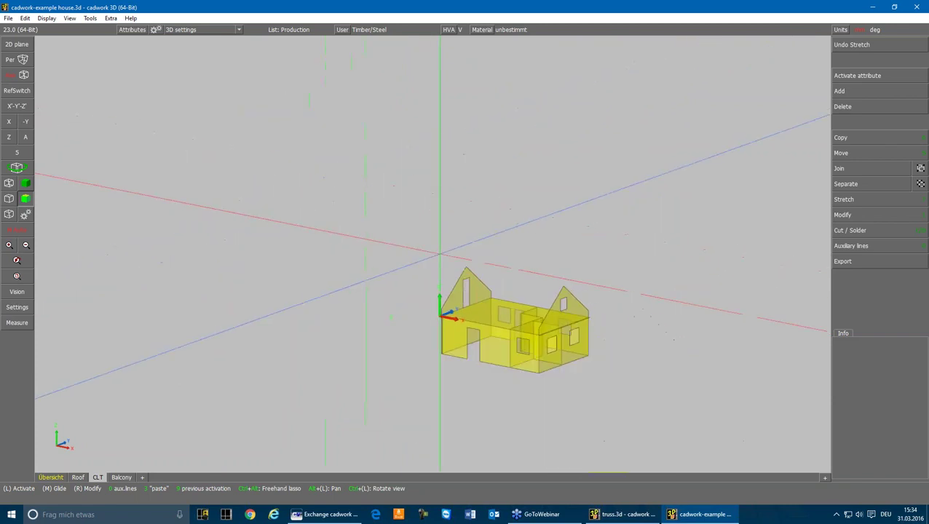
mouse_move(434, 250)
left_mouse_down()
mouse_move(658, 387)
mouse_move(638, 394)
left_mouse_up()
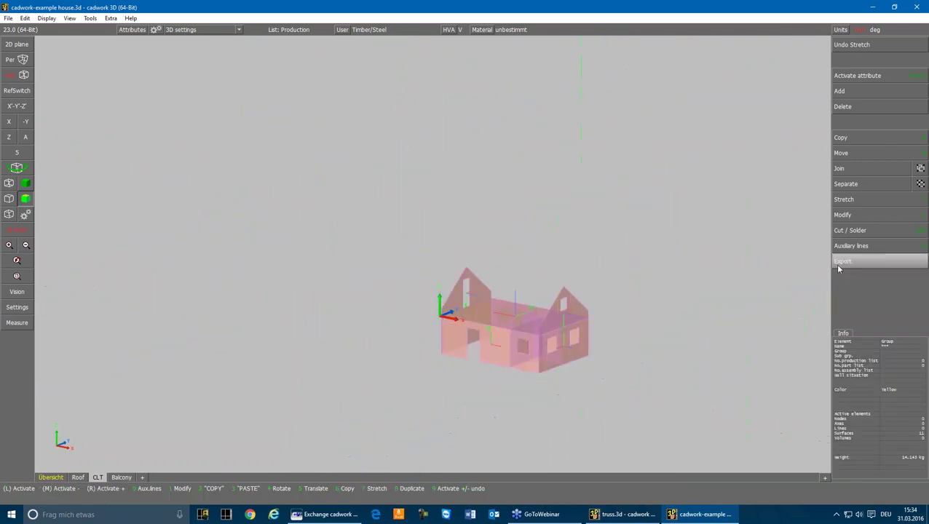
left_click(842, 260)
left_click(846, 307)
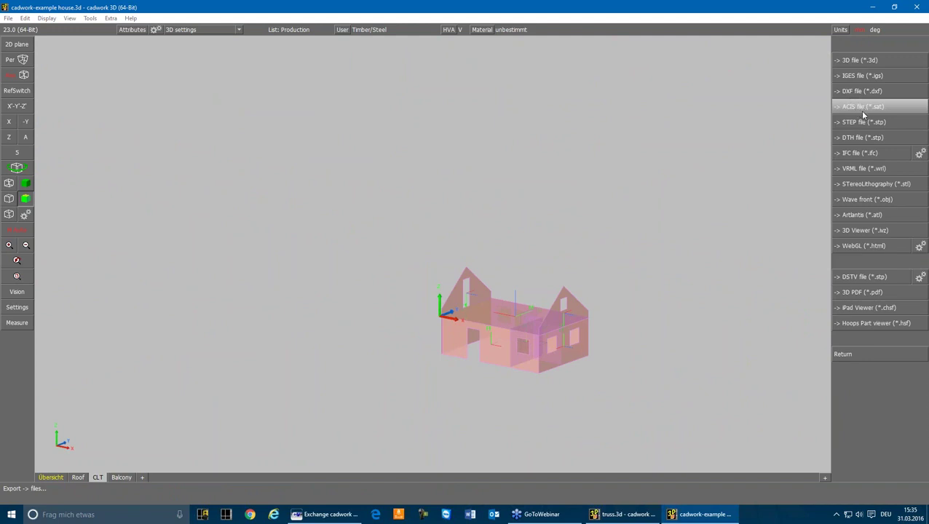
Export the selected surfaces as an ACIS 21.0 SAT file named clt-surfacers with factor 1, then clear the selection
left_click(863, 109)
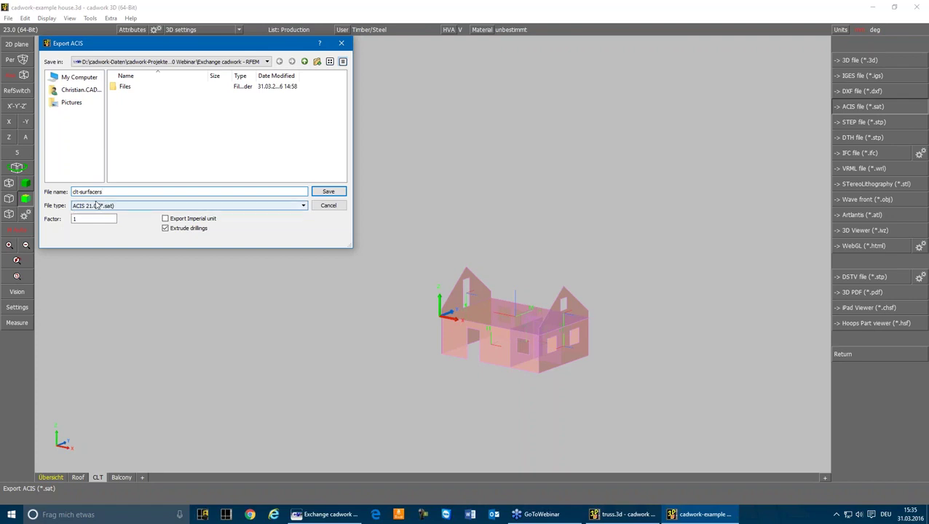
left_click(104, 208)
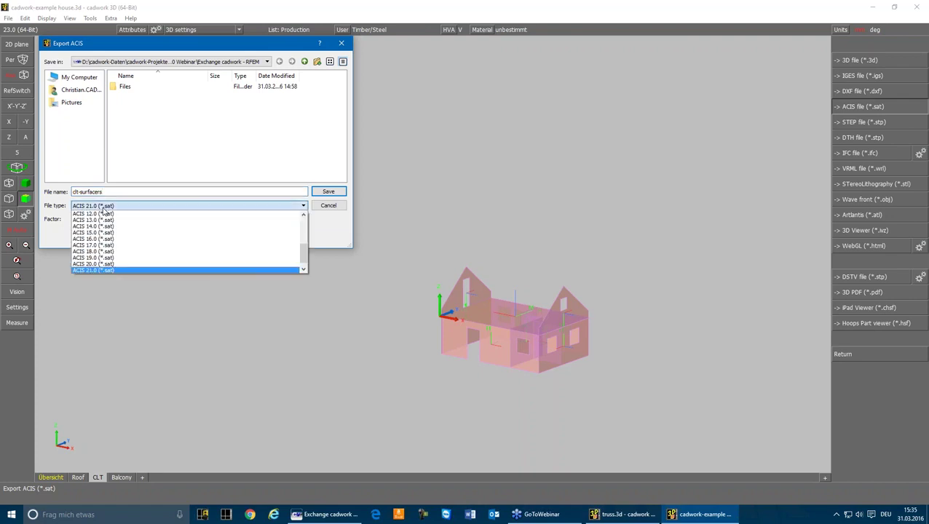
scroll(103, 272, "down", 1)
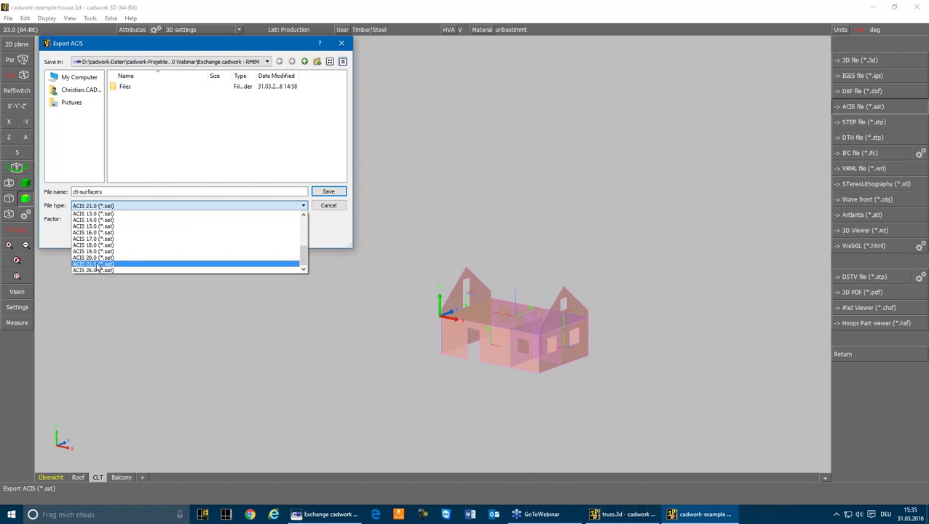
left_click(96, 265)
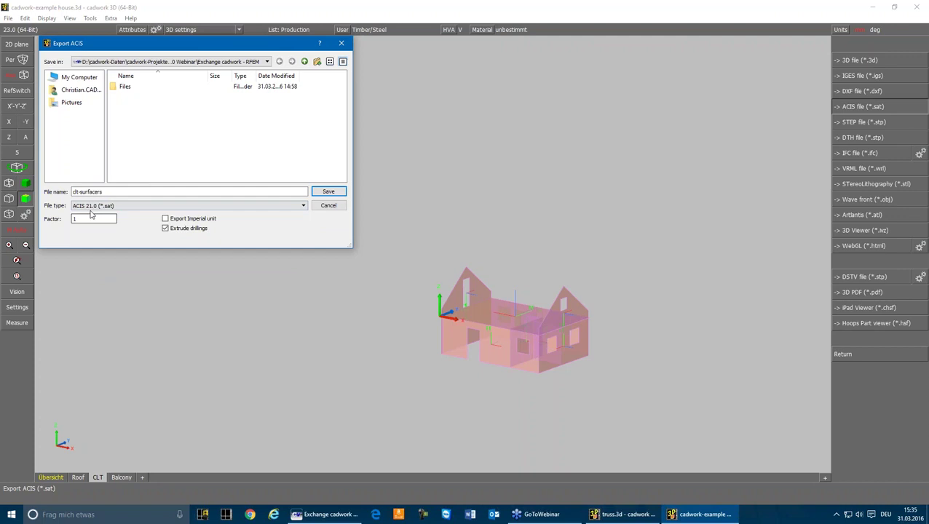
left_click(327, 192)
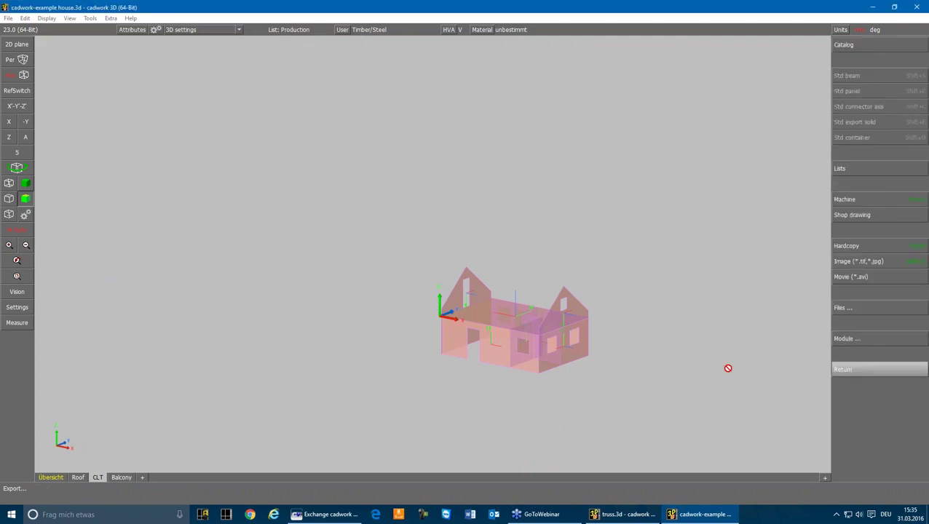
scroll(521, 313, "up", 4)
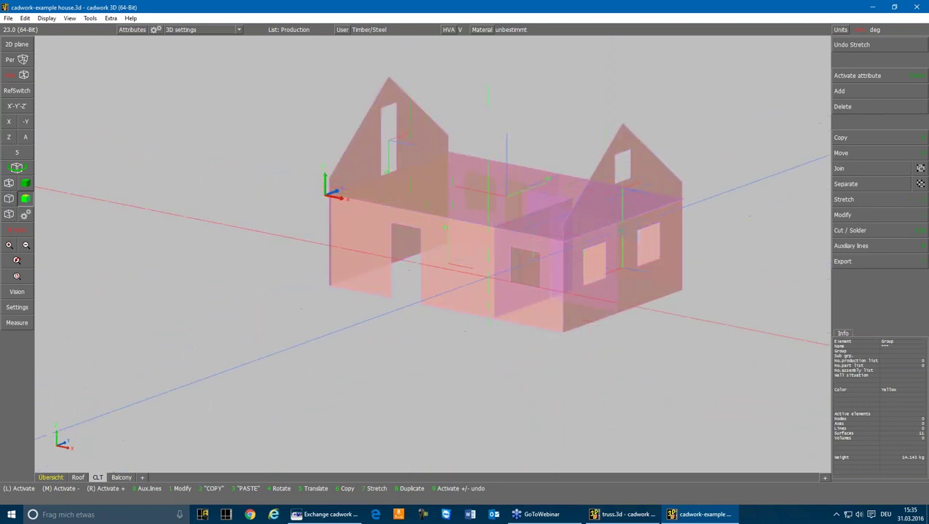
left_click(425, 337)
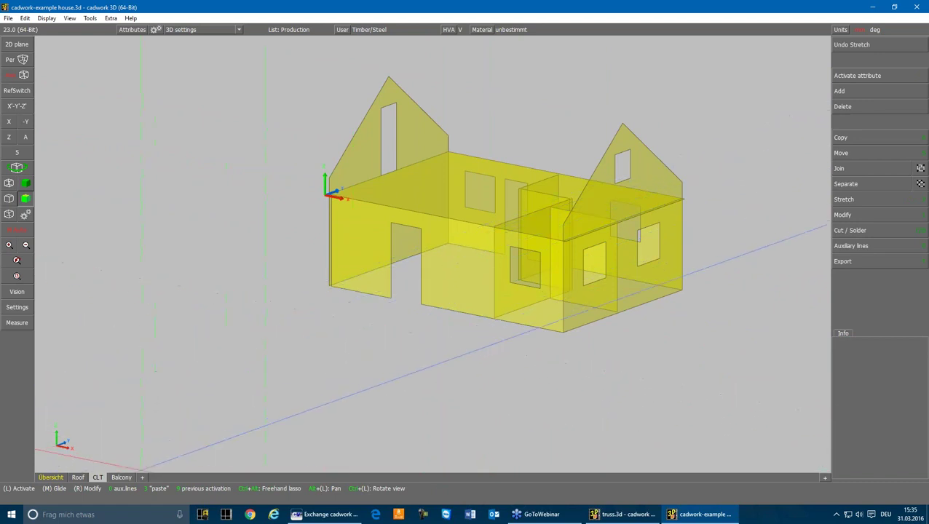
Switch to the Balcony scene and inspect the attributes of the front horizontal steel beam
left_click(121, 477)
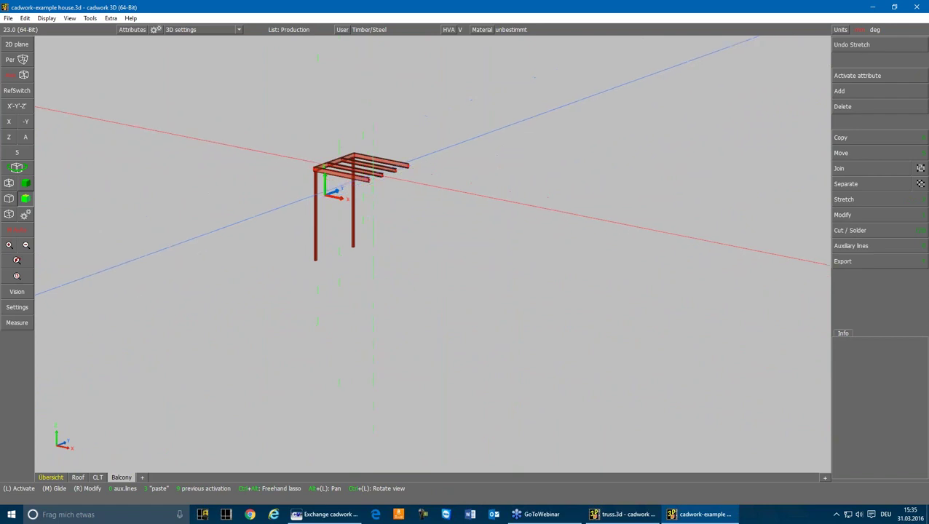
scroll(480, 276, "up", 2)
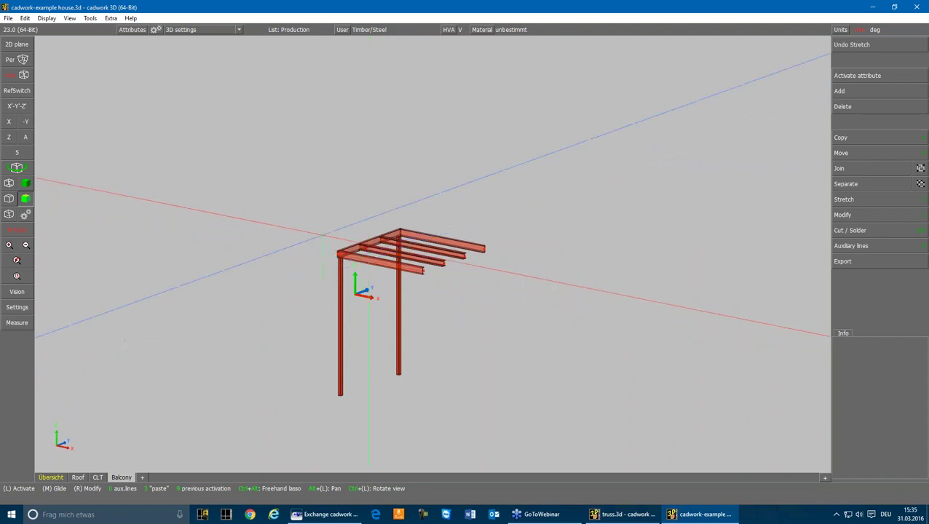
left_click_drag(318, 188, 526, 412)
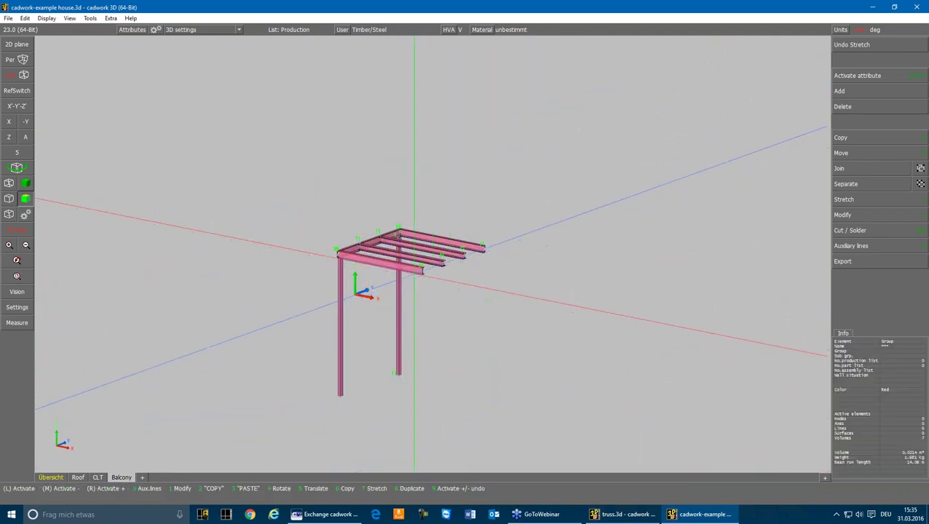
left_click(416, 271)
key("1")
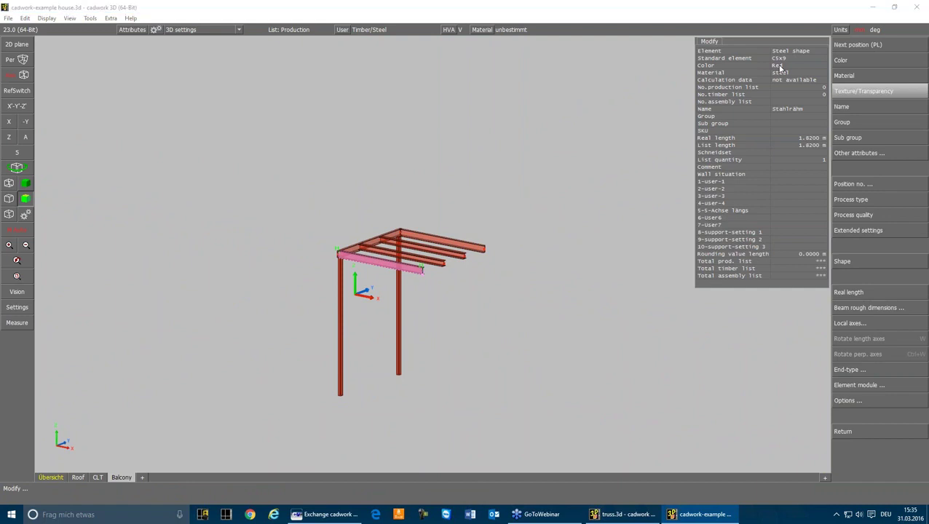
key("Escape")
Select all steel balcony members, export them as a DSTV STP file named balcony, and clear the selection
left_click_drag(334, 410, 537, 208)
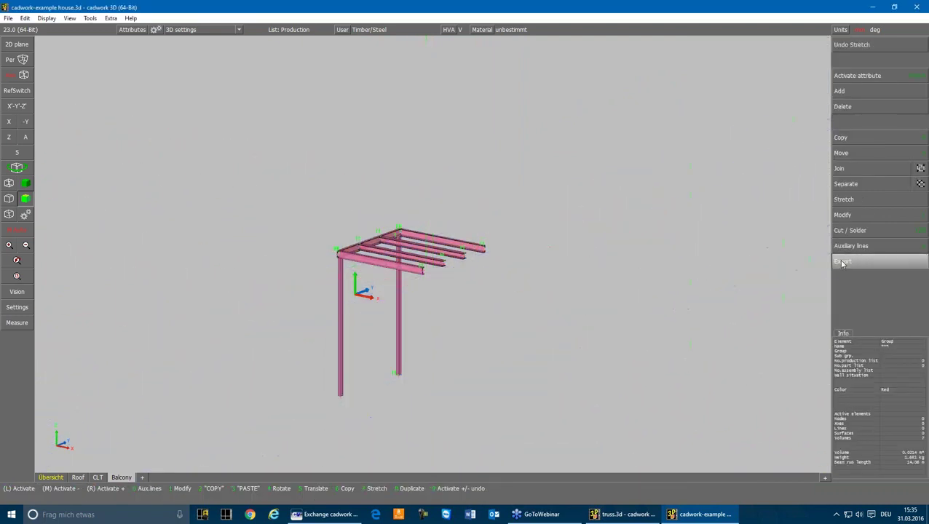
left_click(842, 260)
left_click(844, 311)
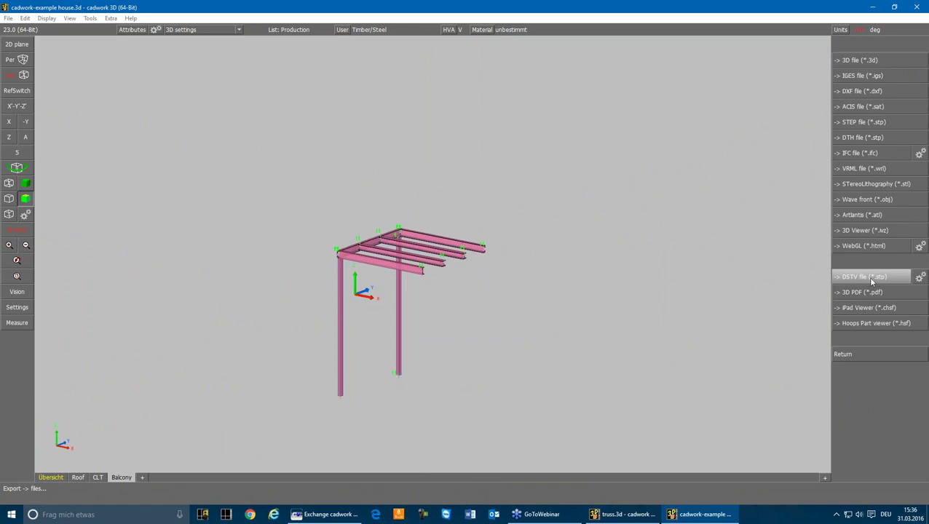
left_click(871, 279)
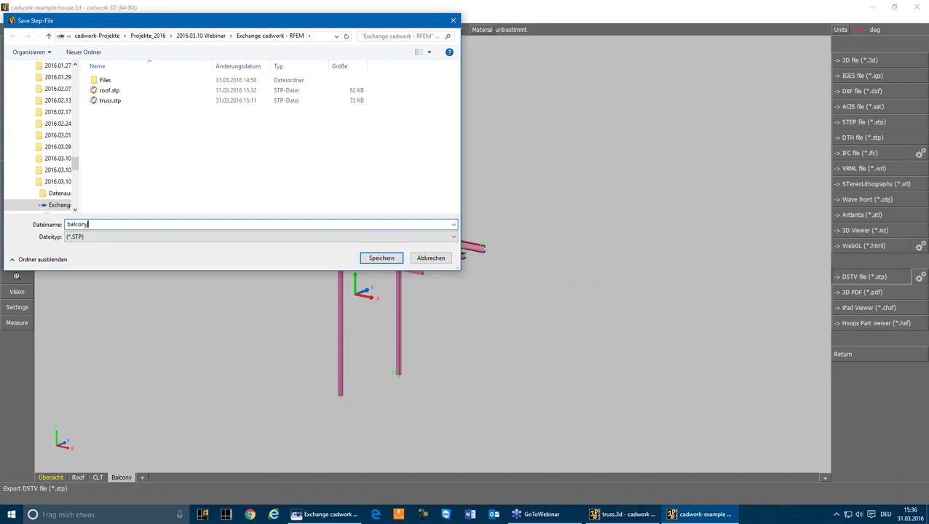
key("Return")
key("Escape")
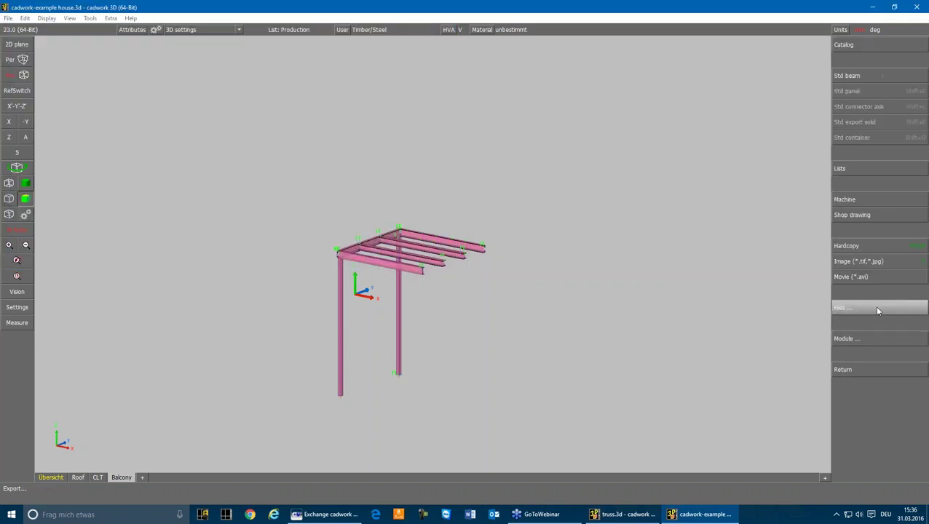
key("Escape")
left_click(168, 418)
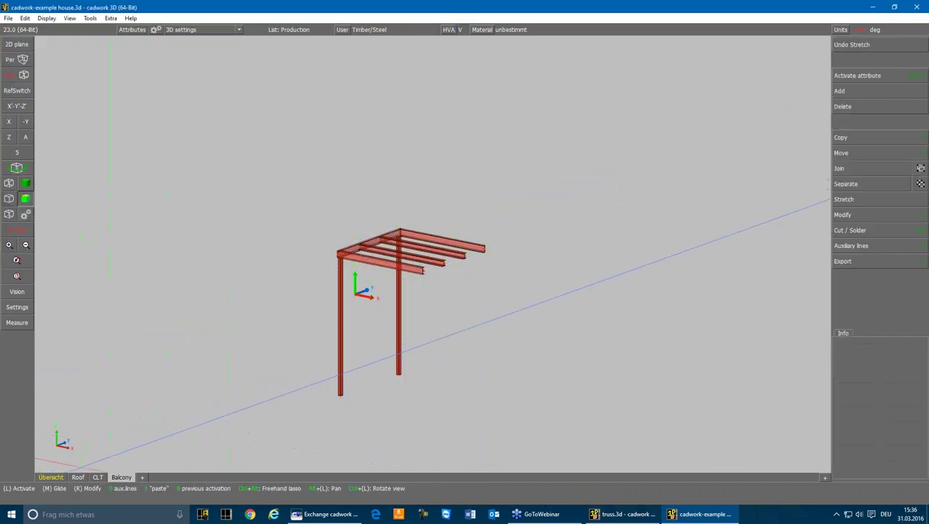
Switch to the Übersicht scene and view the complete house with roof, CLT walls and balcony
left_click(50, 477)
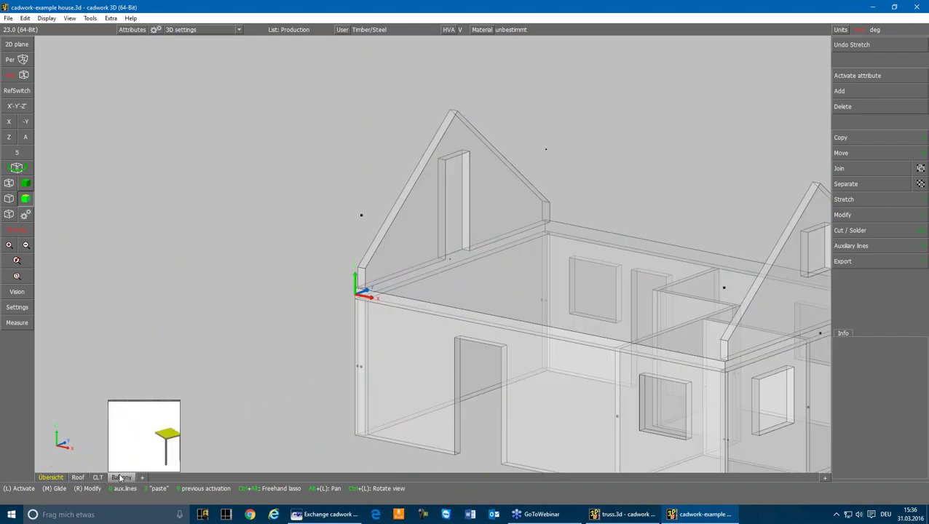
left_click(121, 477)
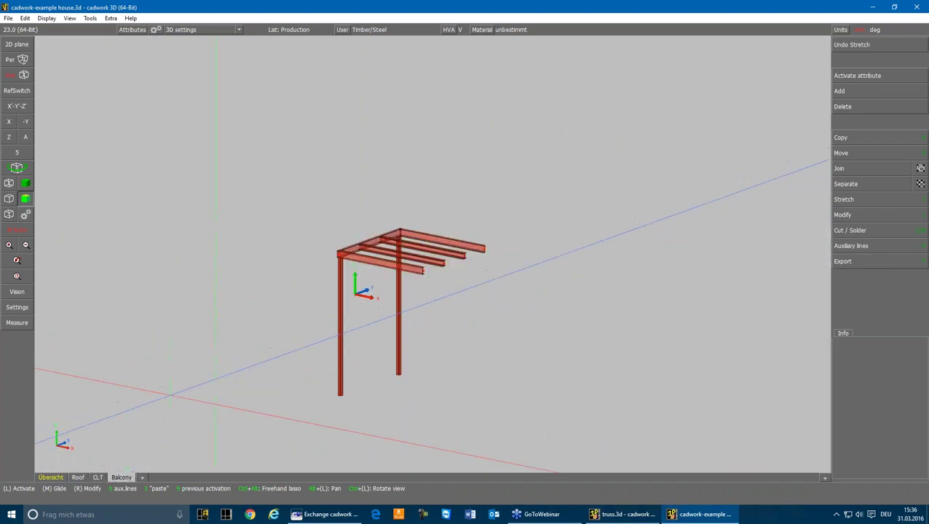
left_click(60, 478)
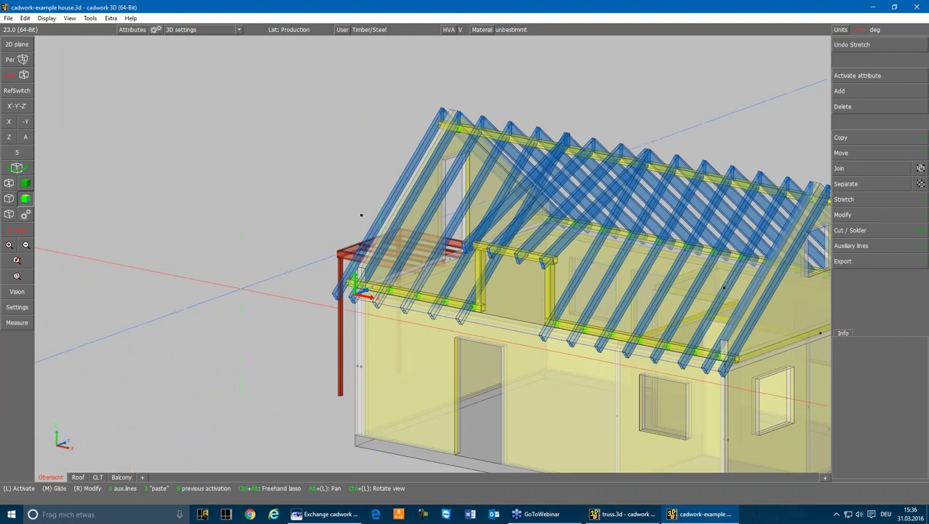
scroll(558, 119, "down", 2)
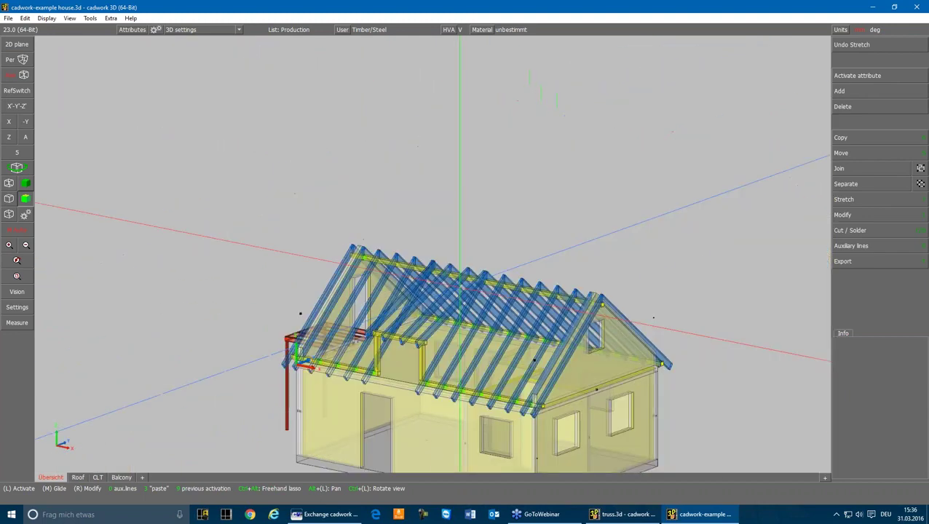
scroll(424, 291, "up", 2)
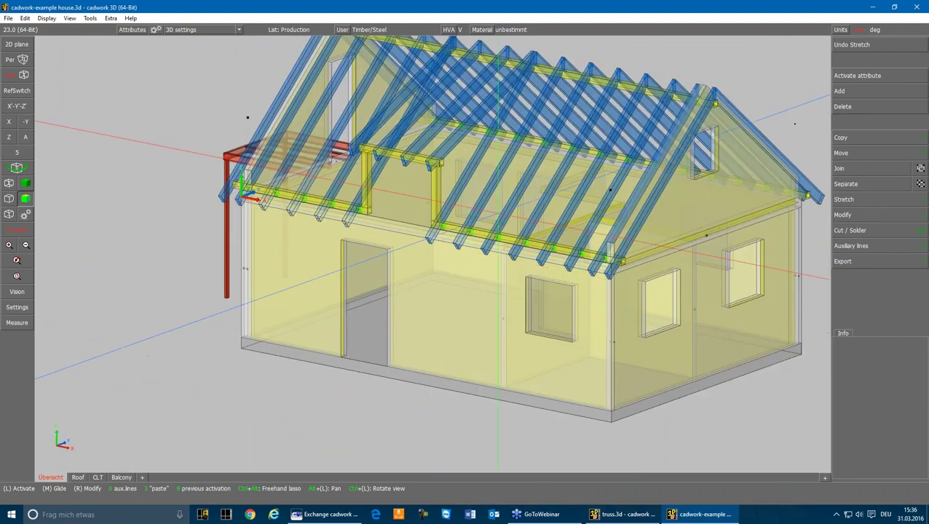
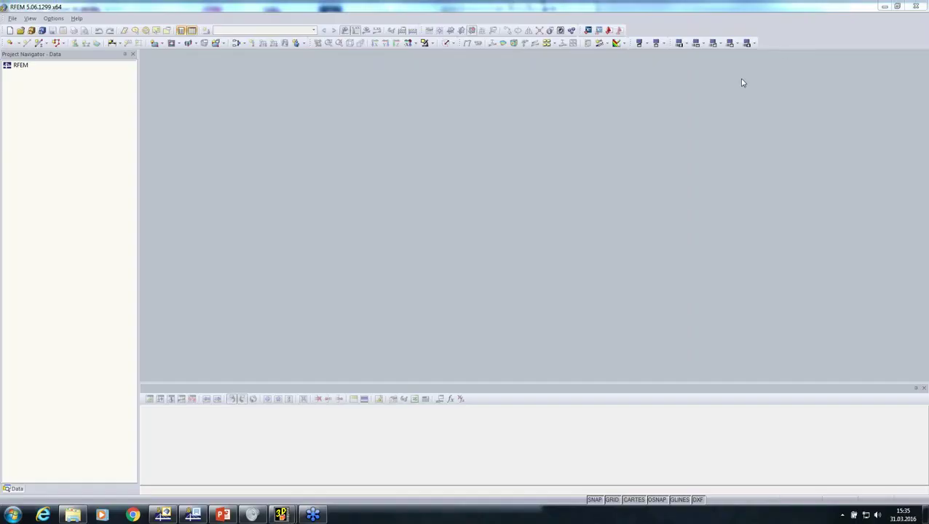
Switch to RFEM and import roof.stp using the Cadwork (*.stp) format
left_click(13, 18)
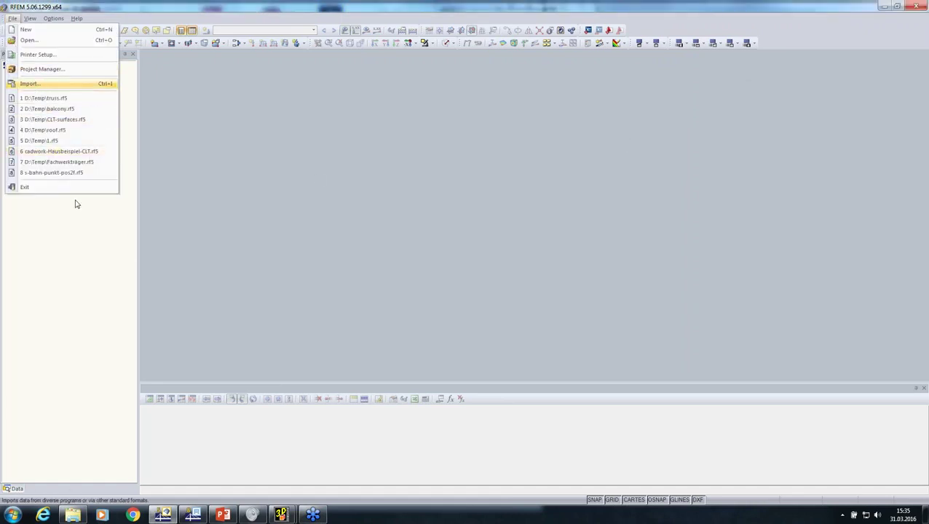
left_click(43, 84)
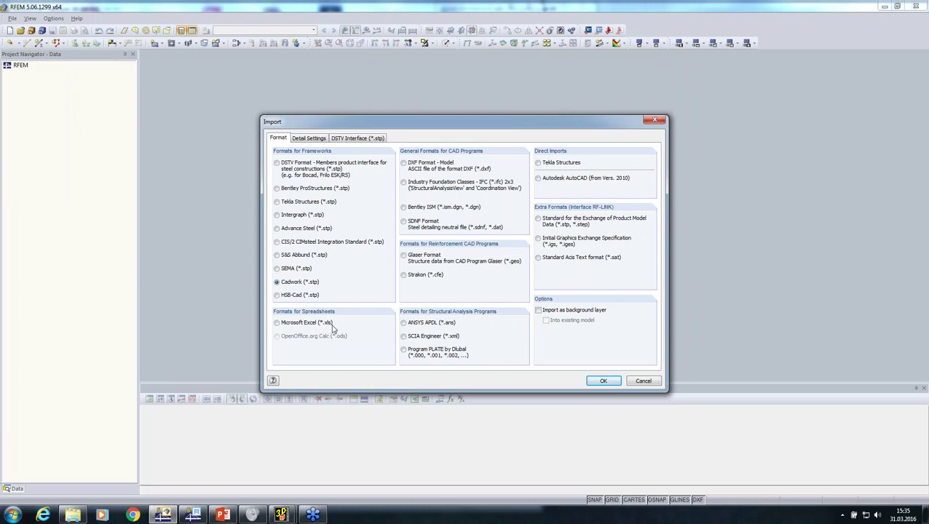
left_click(598, 382)
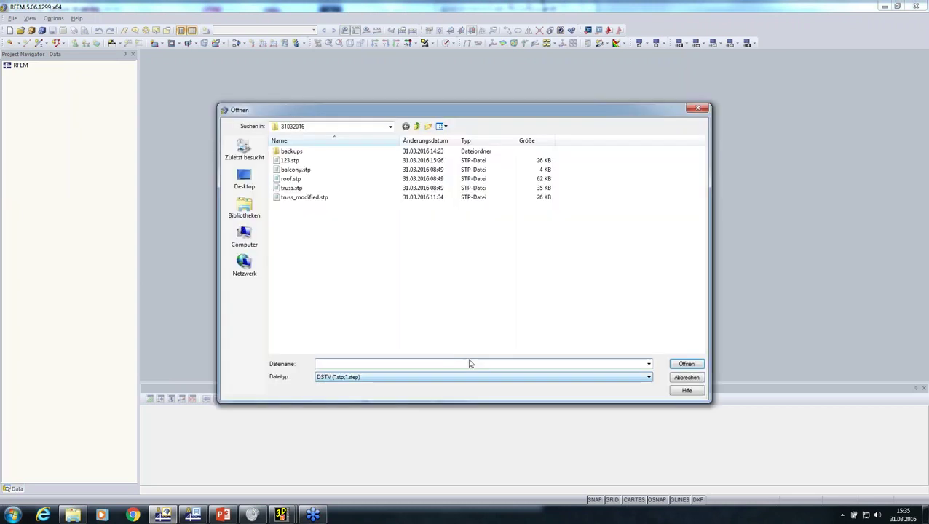
left_click(291, 179)
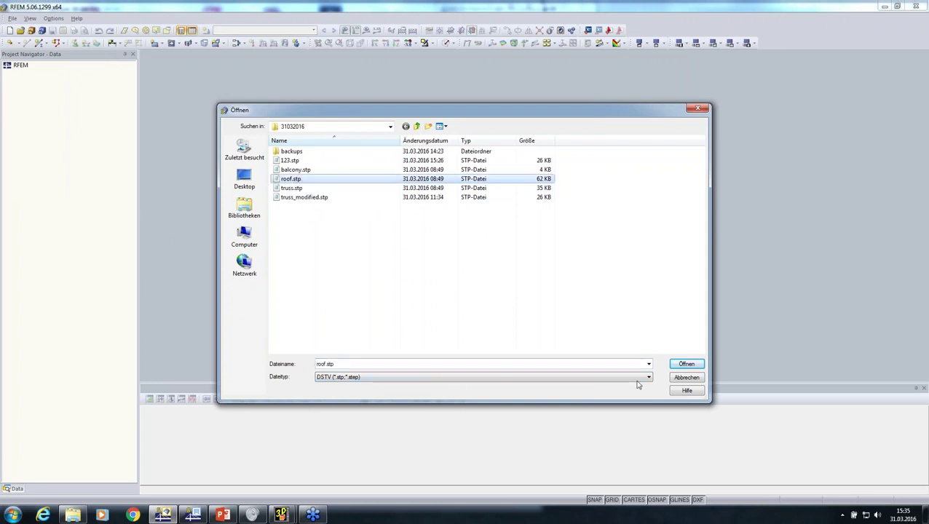
left_click(684, 363)
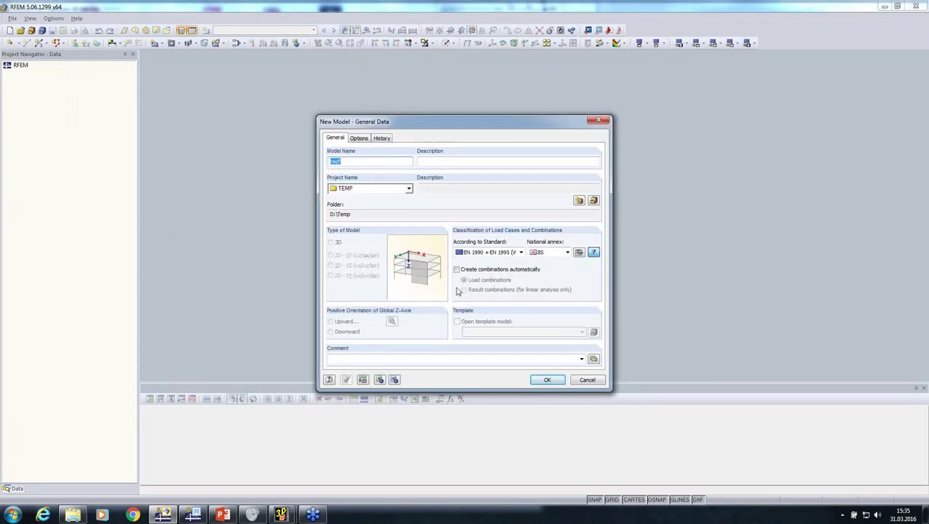
Set the roof model's standard to ASCE 7-10 NDS (Wood), enable automatic load combinations and create the model
left_click(481, 253)
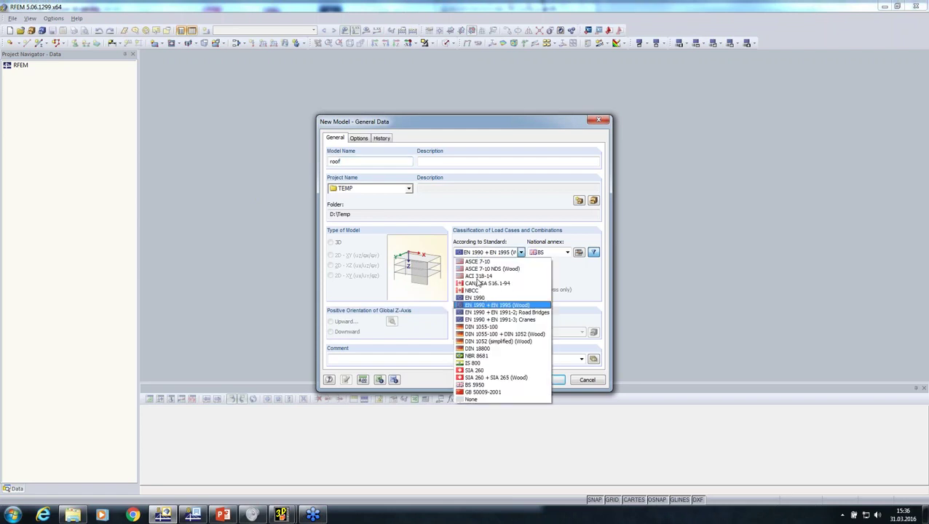
key("Return")
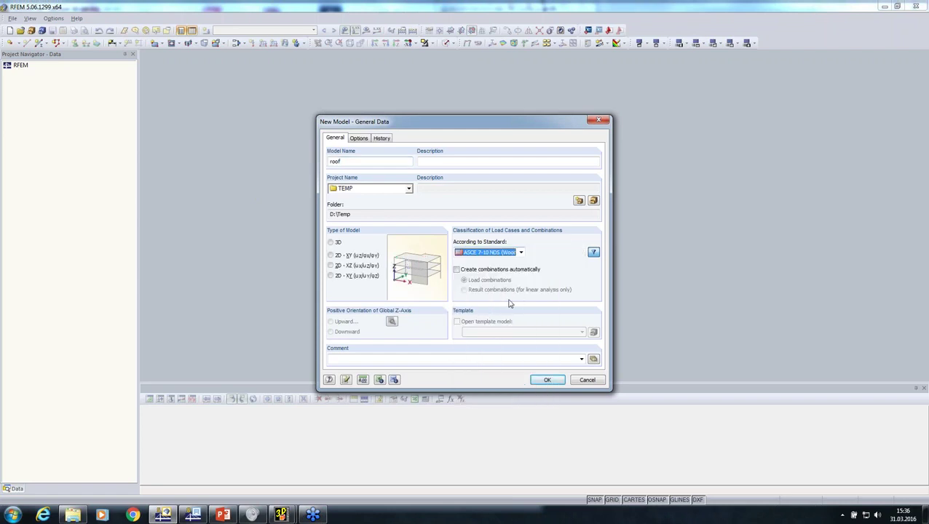
left_click(457, 269)
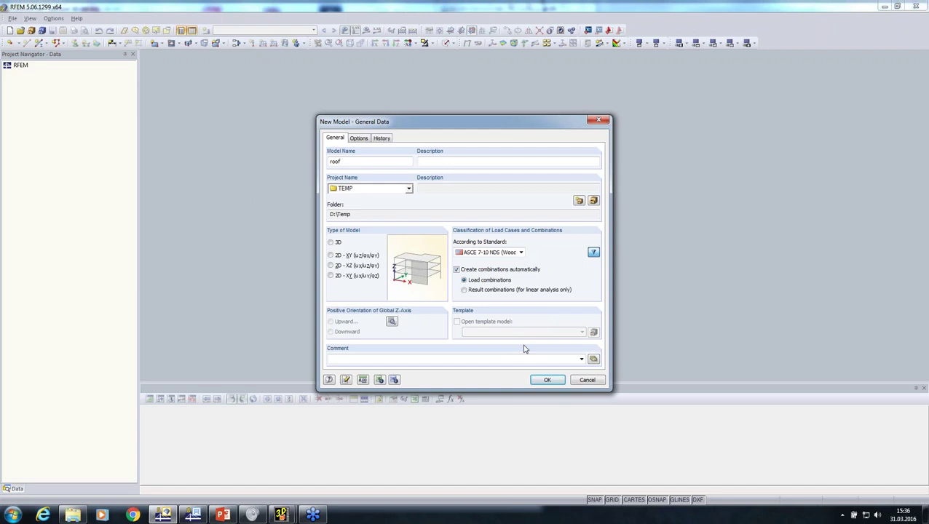
left_click(546, 380)
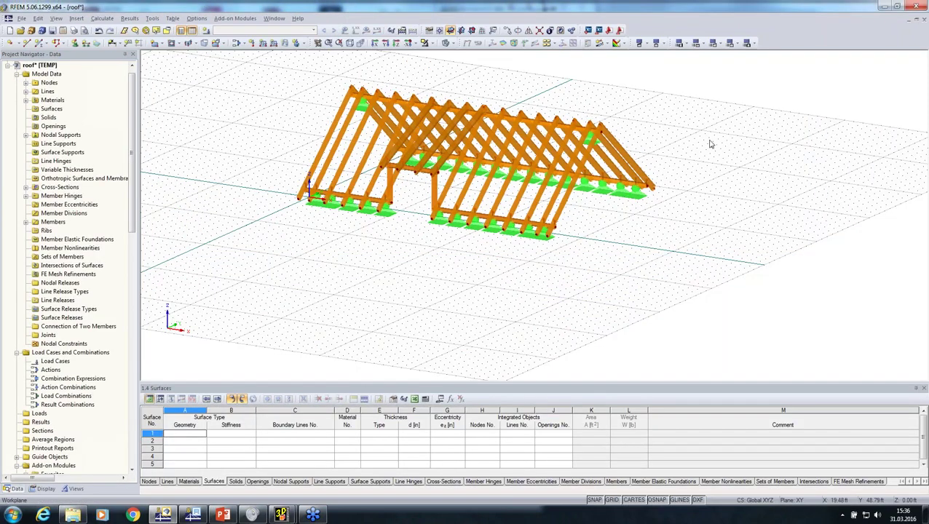
Display the imported roof as a wireframe and examine the supports and member connections beside the dormer
middle_click_drag(711, 144, 559, 262, "ctrl")
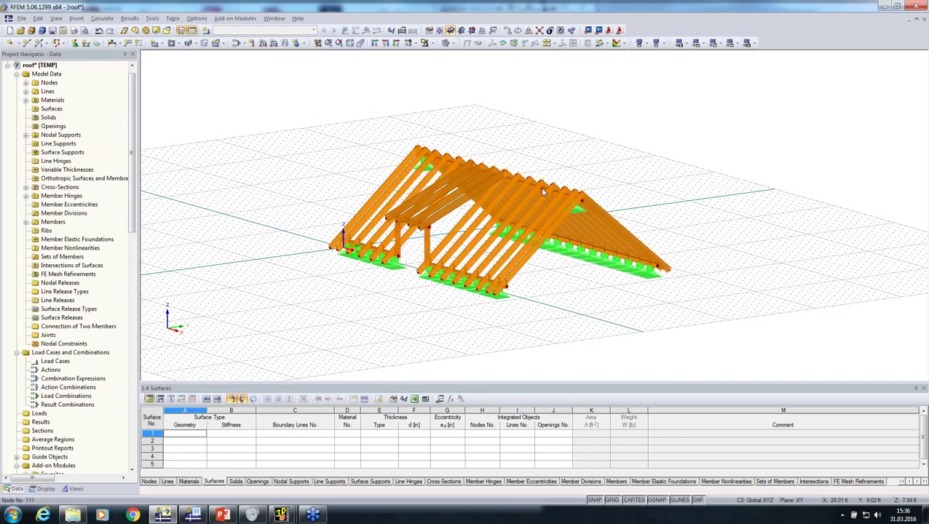
scroll(541, 188, "up", 3)
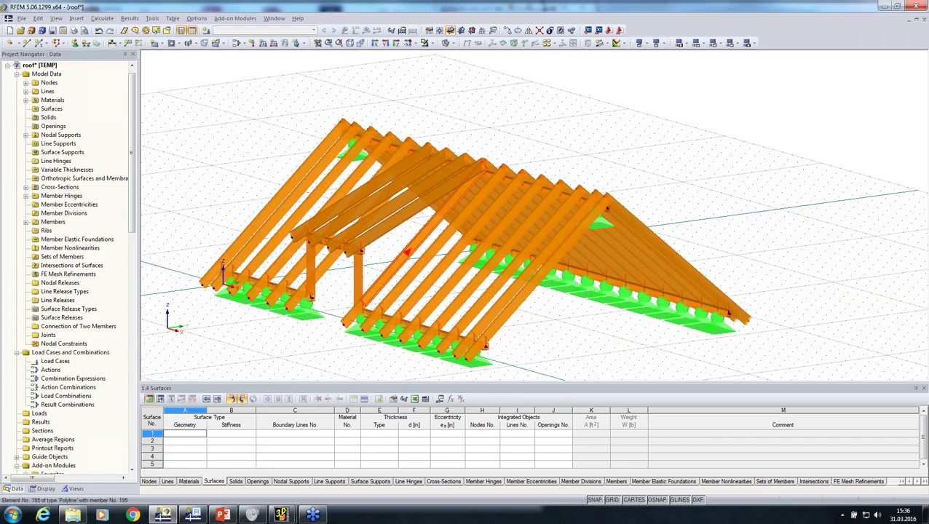
middle_click_drag(404, 269, 313, 222, "ctrl")
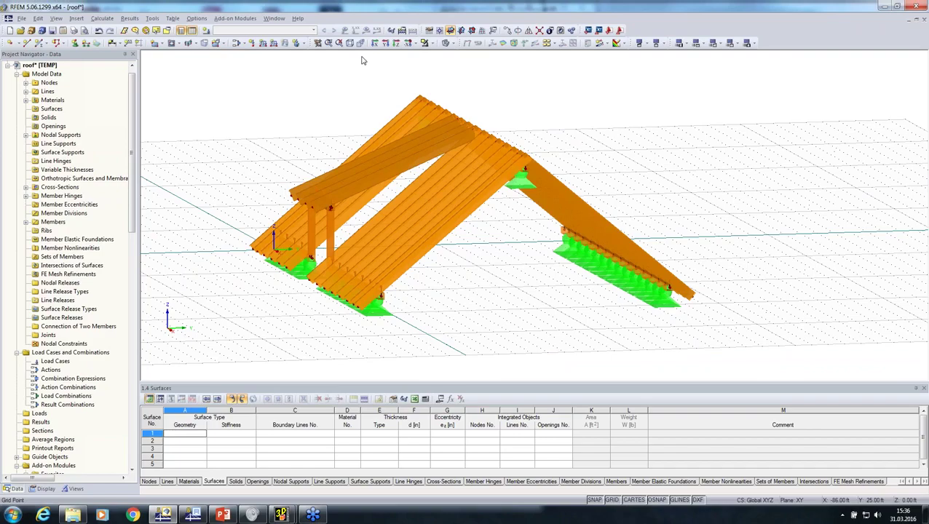
left_click(445, 43)
middle_click_drag(436, 233, 342, 244, "ctrl")
scroll(318, 242, "up", 4)
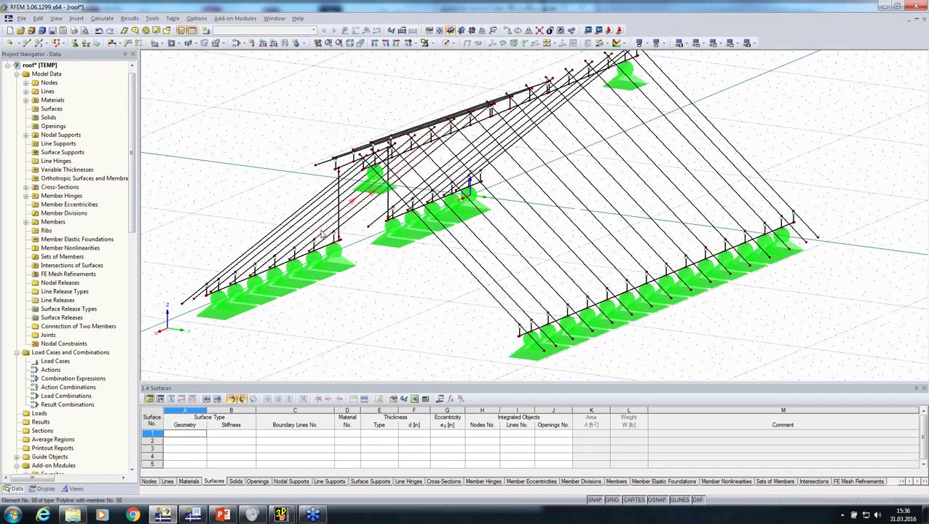
scroll(318, 242, "up", 2)
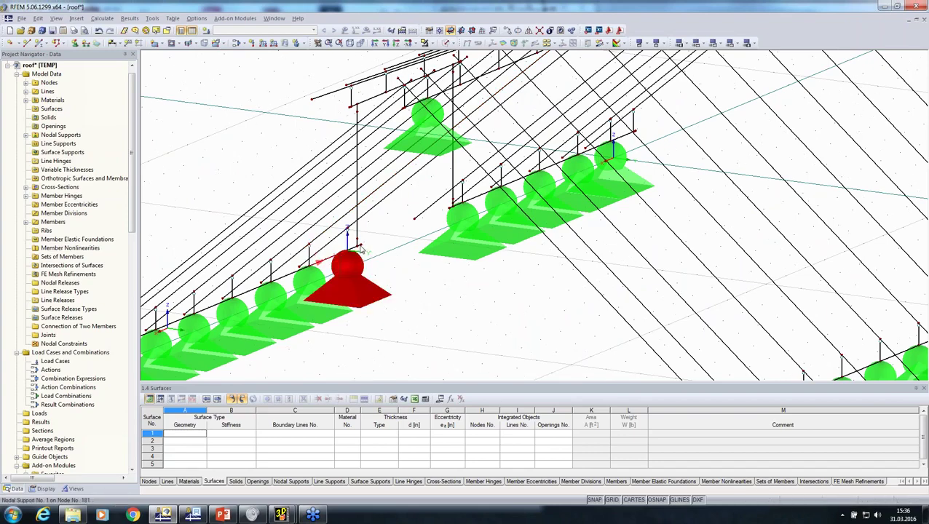
scroll(340, 251, "down", 3)
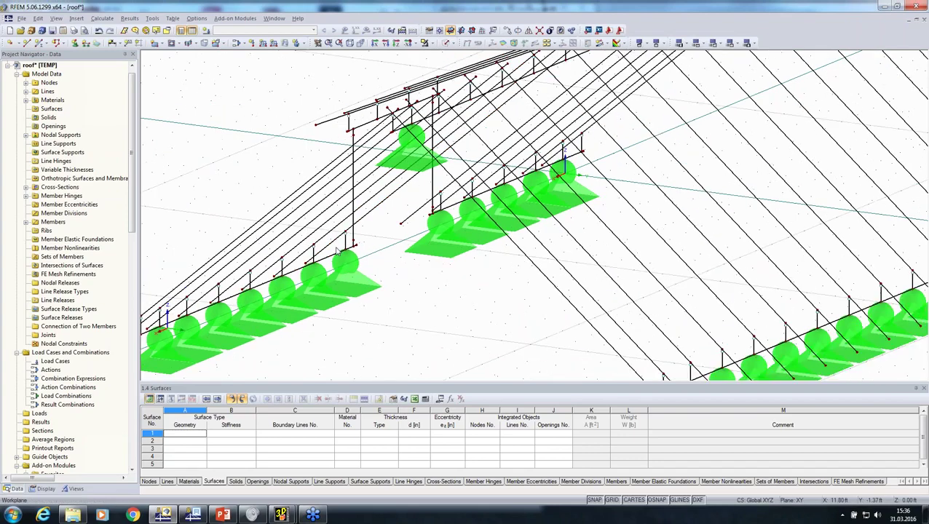
Add a dead load case with active self-weight, factor -1.000 in Z, and permanent load duration
middle_click_drag(339, 250, 266, 214)
middle_click_drag(408, 306, 616, 282, "ctrl")
scroll(616, 282, "down", 2)
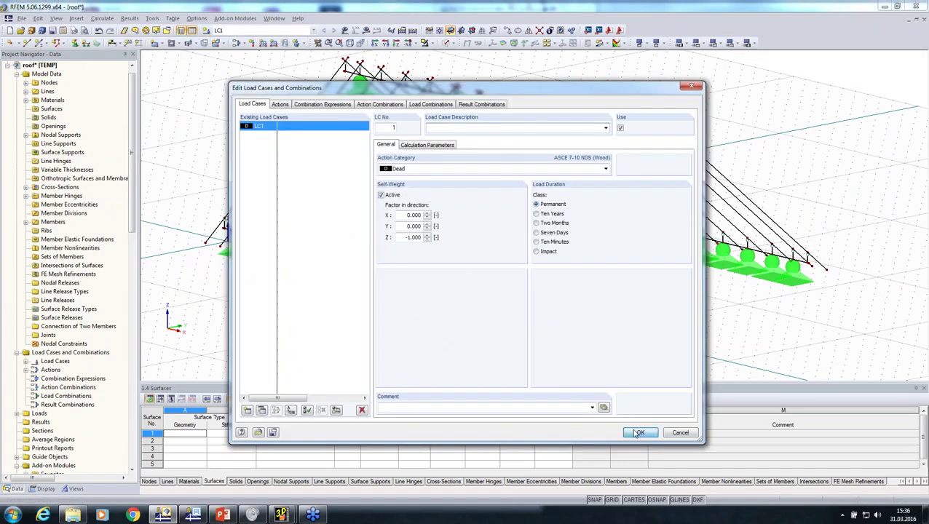
left_click(638, 433)
In the gable-end view along X, delete the short rafter ends projecting beyond the ridge
left_click(384, 43)
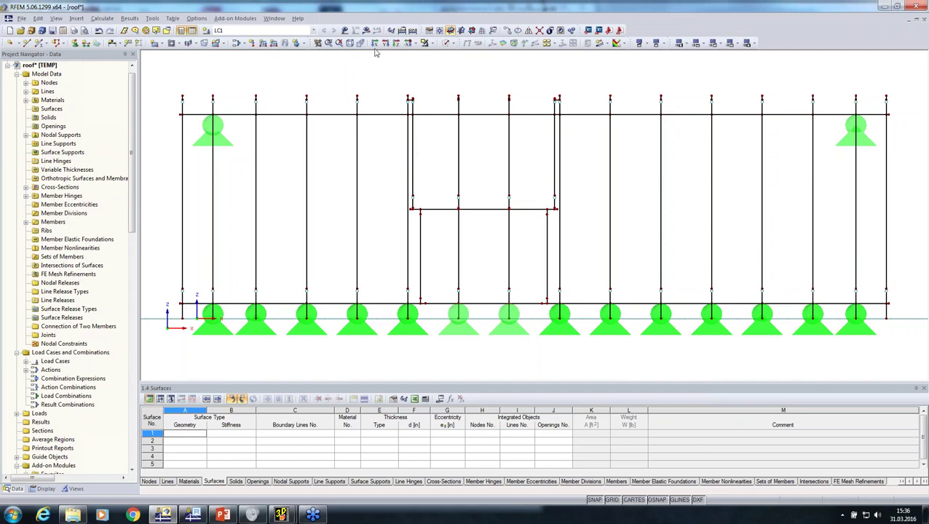
left_click(374, 44)
middle_click_drag(502, 151, 472, 258)
scroll(495, 206, "up", 1)
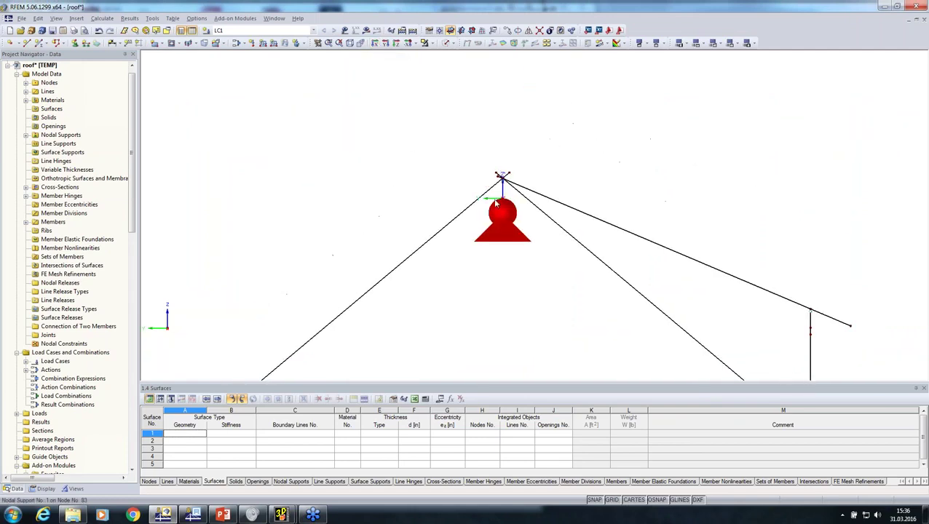
scroll(494, 206, "up", 2)
left_click(505, 146)
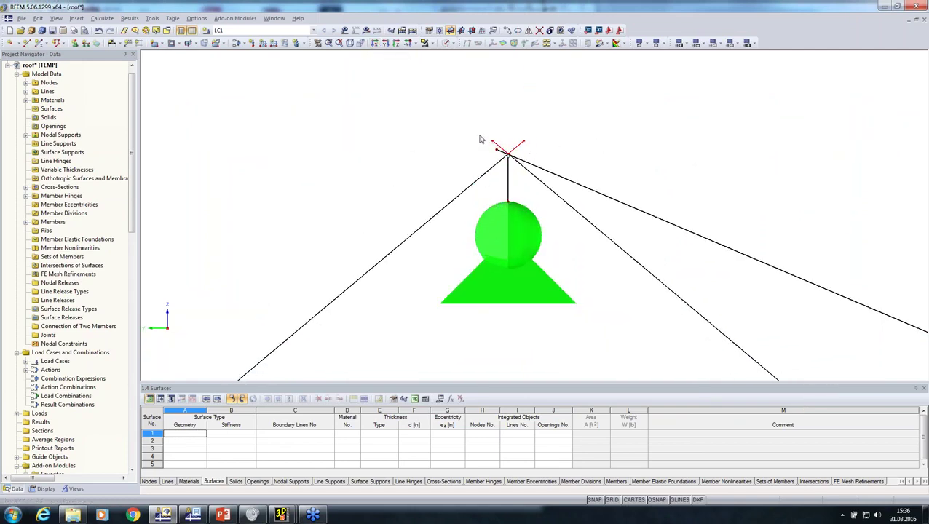
scroll(486, 141, "up", 2)
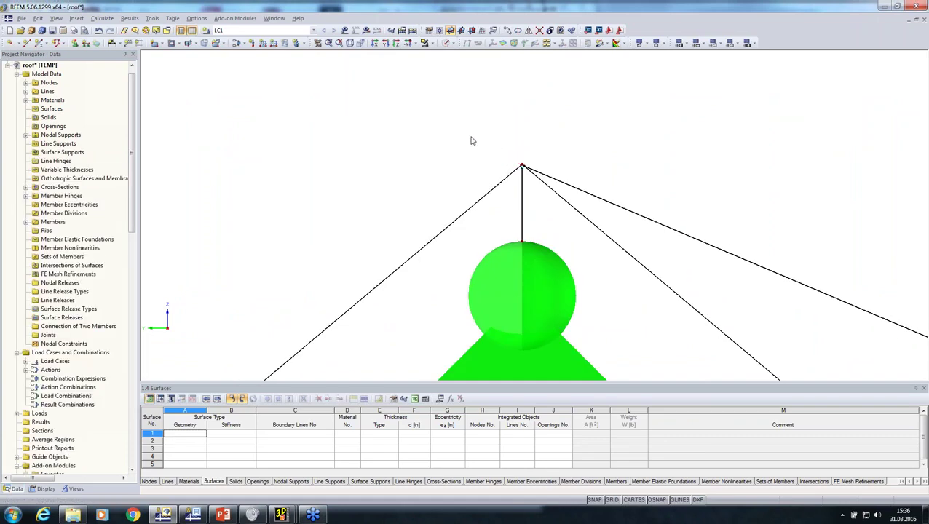
scroll(469, 130, "down", 5)
Calculate the roof model and inspect the flagged node at the end support of the eaves purlin beside the dormer
middle_click_drag(516, 174, 409, 231, "ctrl")
left_click(366, 32)
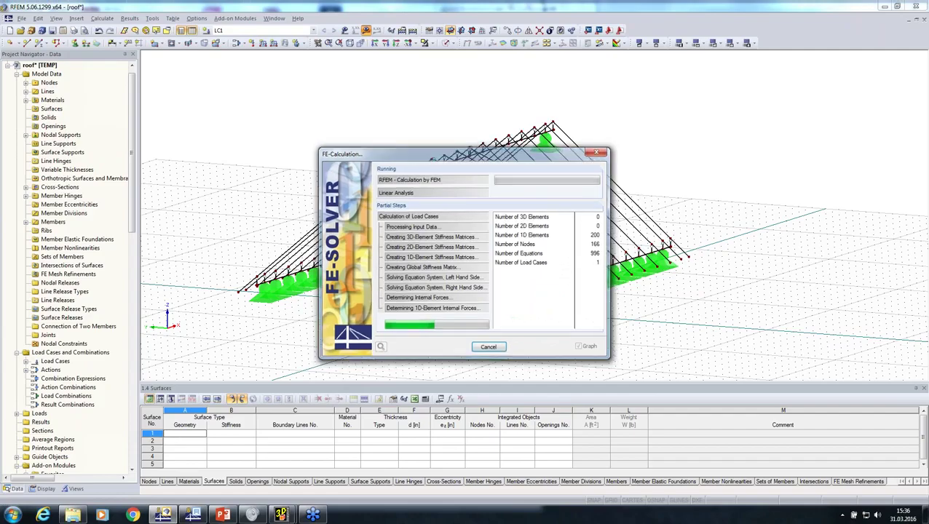
left_click(464, 372)
scroll(505, 379, "down", 5)
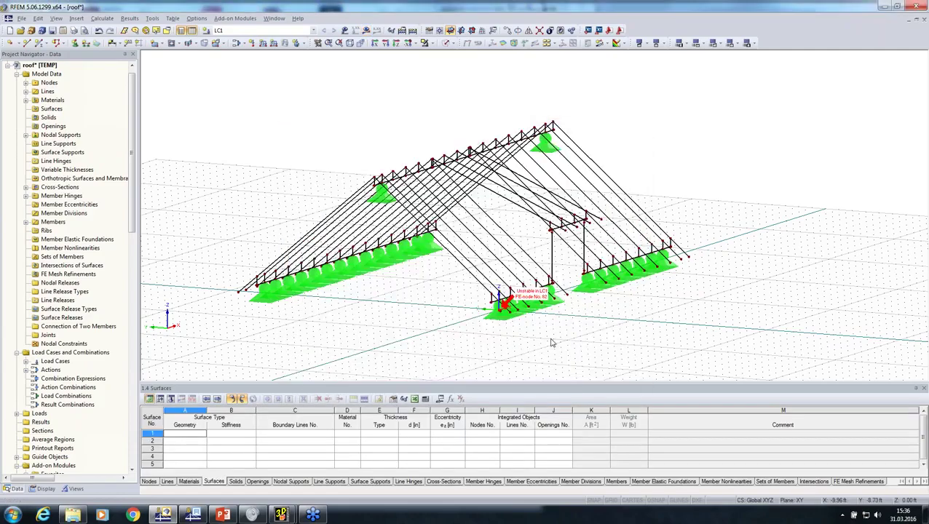
scroll(504, 355, "up", 8)
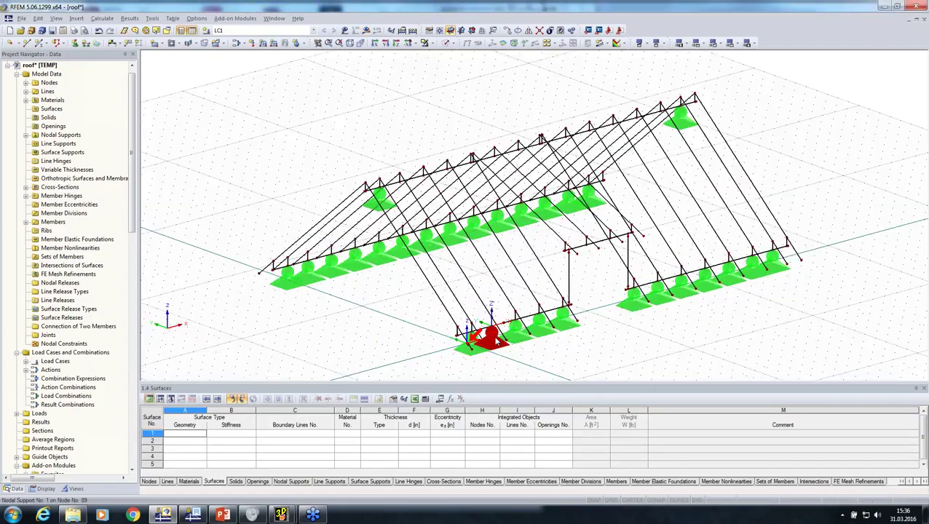
scroll(478, 353, "up", 5)
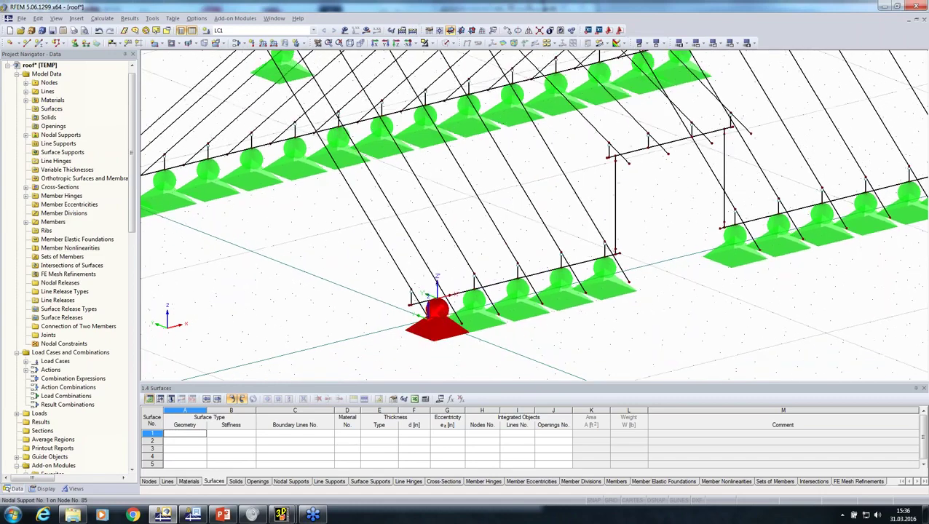
Calculate load case LC1 for the roof model and view the global deformations of the whole roof
scroll(381, 317, "down", 2)
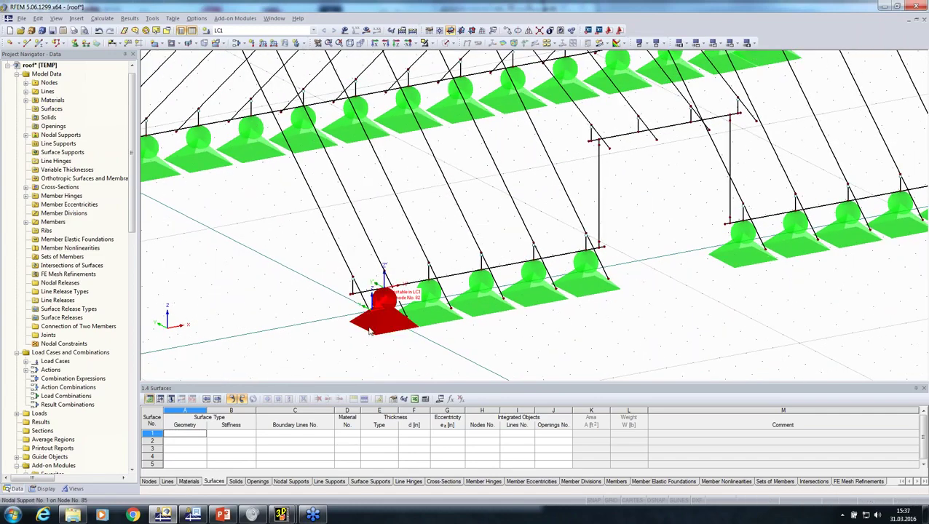
scroll(373, 330, "up", 3)
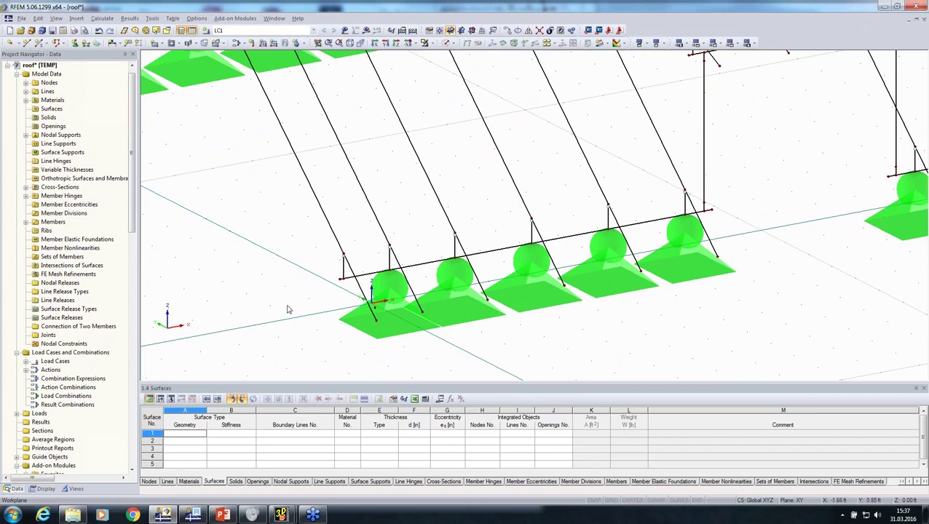
scroll(288, 310, "down", 4)
left_click(365, 31)
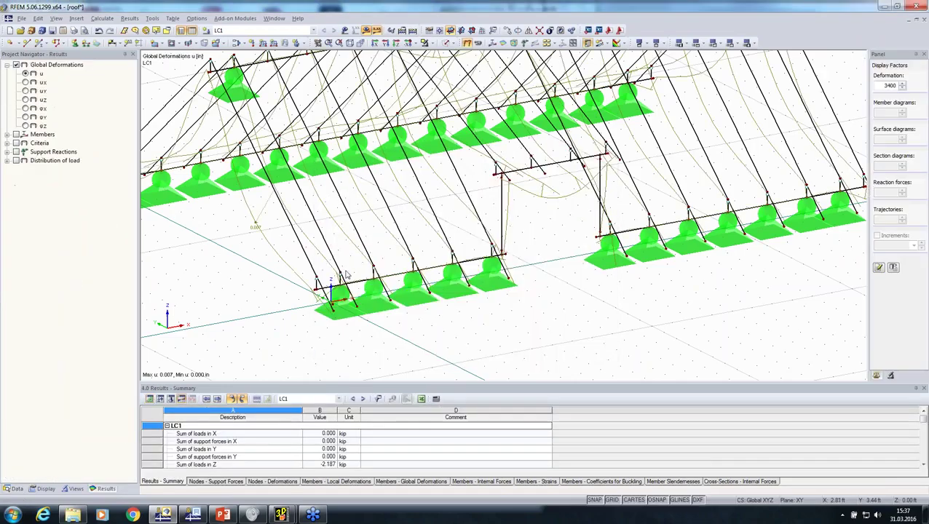
scroll(338, 271, "down", 5)
middle_click_drag(338, 276, 480, 300, "ctrl")
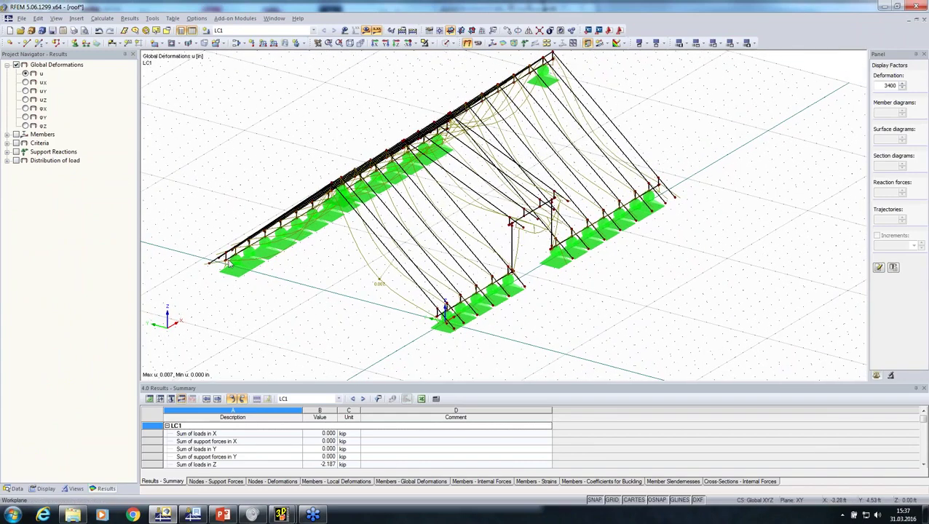
Import CLT-surfaces.sat in Standard ACIS Text format as a new model named CLT-surfaces and maximize its window
left_click(22, 18)
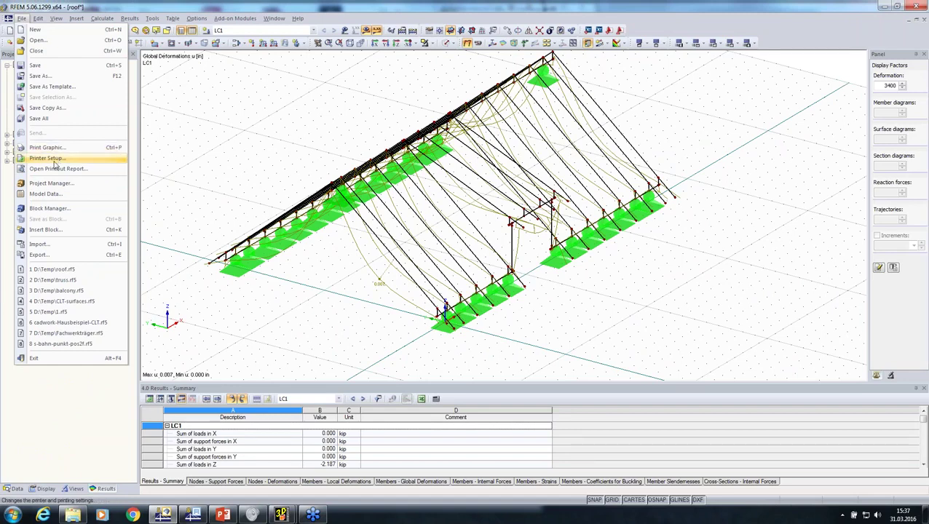
left_click(46, 246)
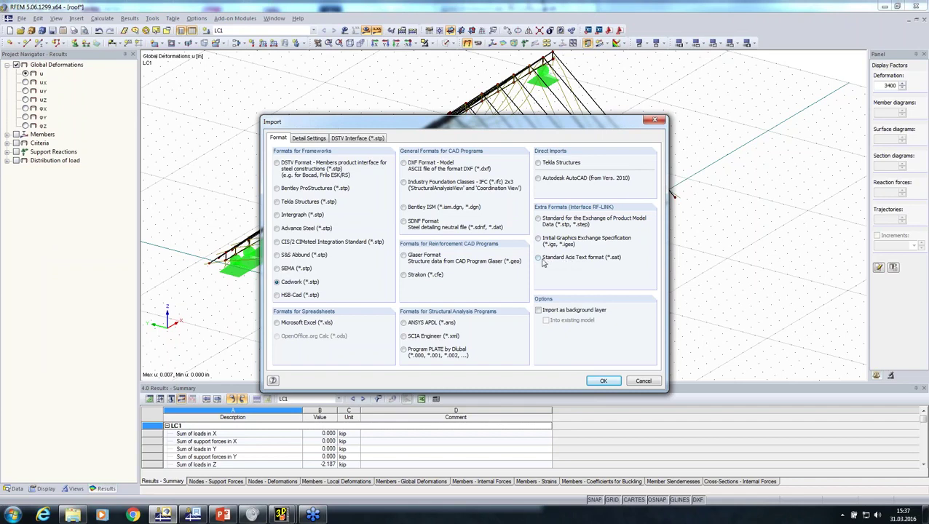
left_click(538, 257)
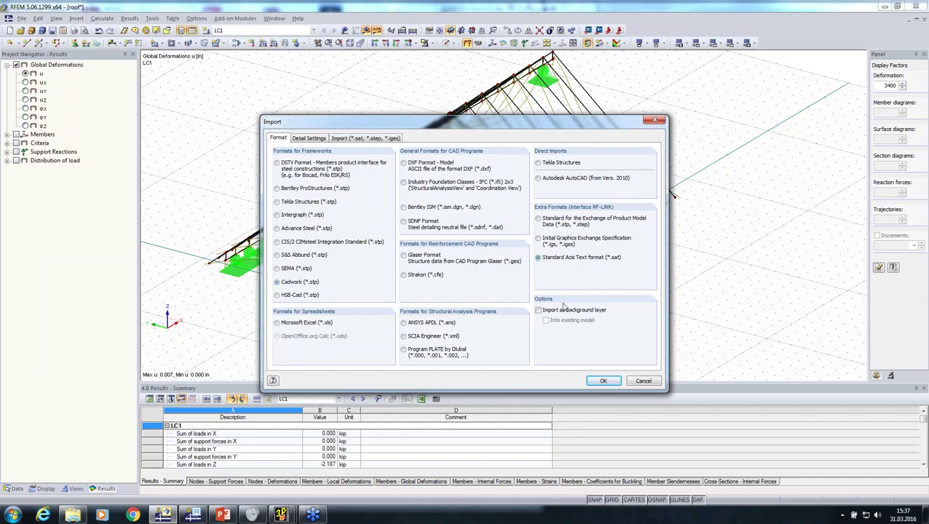
left_click(601, 380)
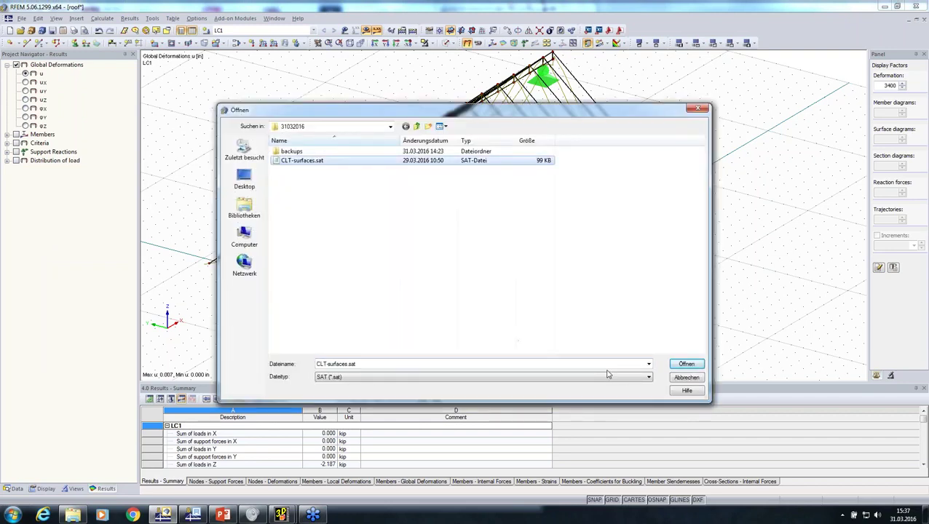
left_click(673, 366)
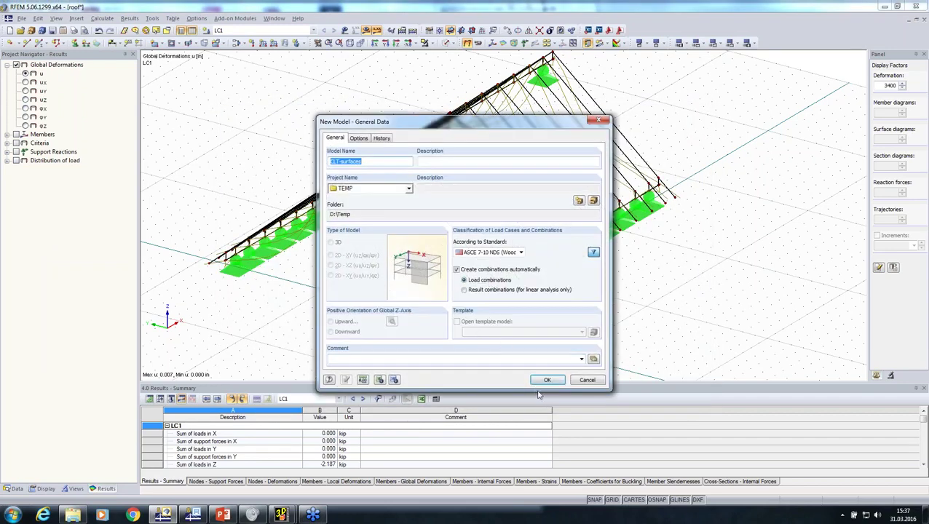
left_click(548, 382)
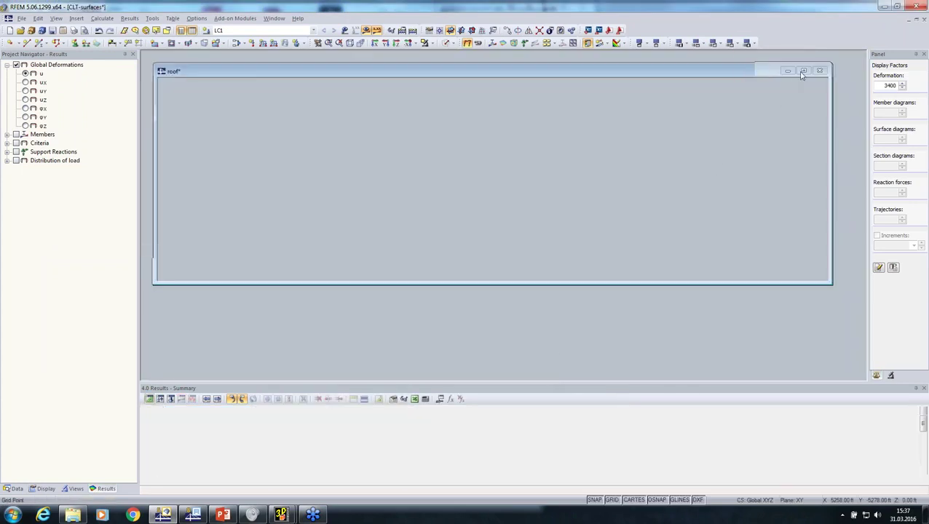
left_click(804, 71)
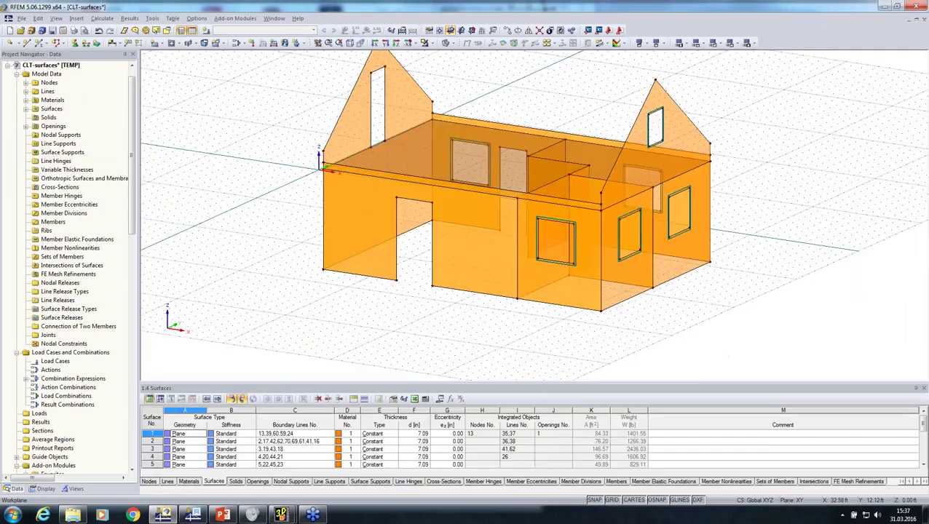
Assign hinged line supports to all bottom edges of the CLT walls, selecting them together in a side view
middle_click_drag(698, 189, 486, 114, "ctrl")
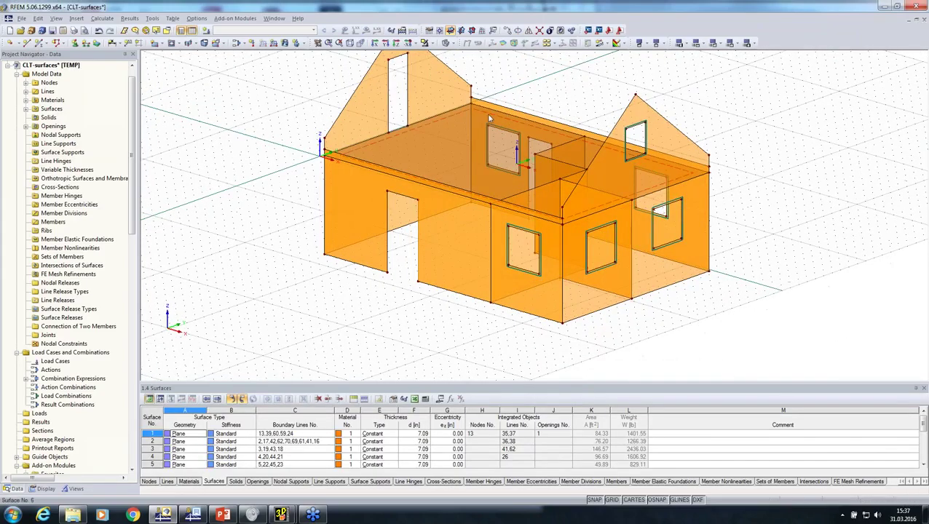
middle_click_drag(516, 151, 503, 197, "ctrl")
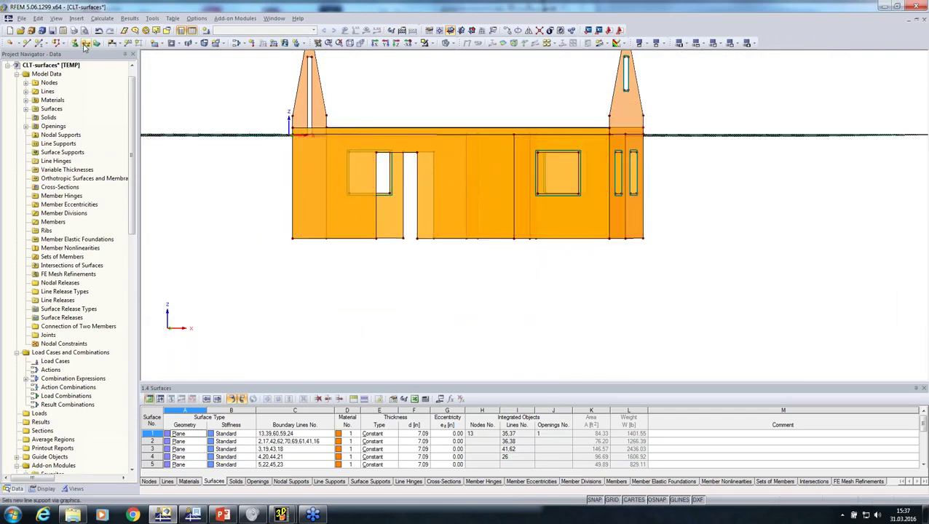
left_click(542, 342)
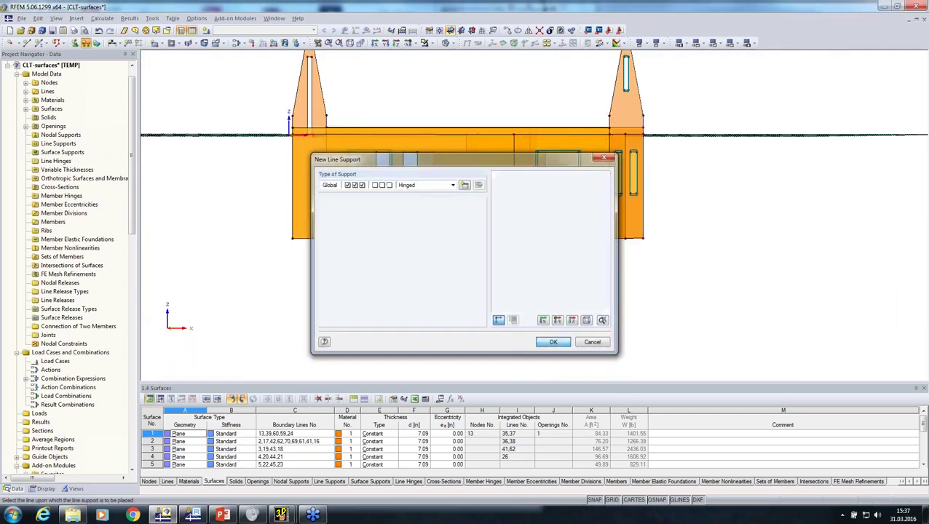
left_click_drag(273, 225, 687, 313)
key("Escape")
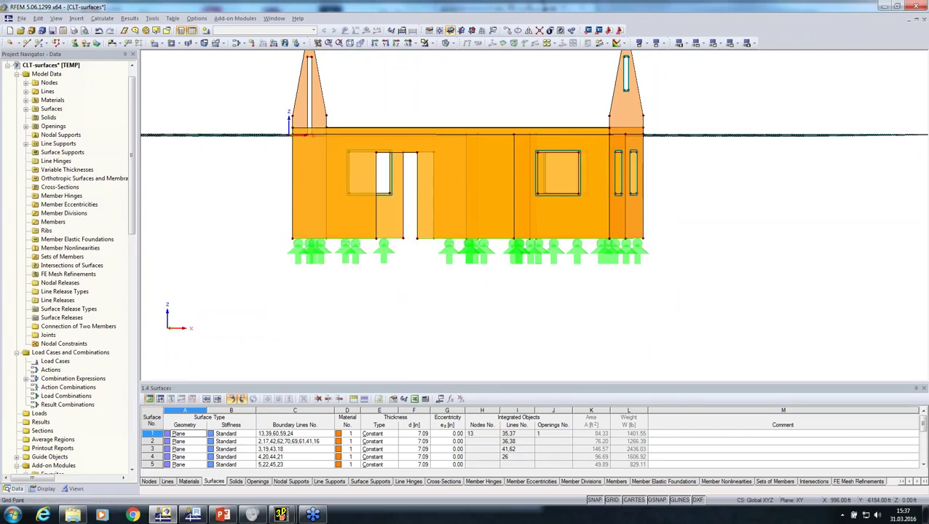
Examine the line supports beneath the CLT walls from several sides, including around the door opening
middle_click_drag(681, 311, 495, 319, "ctrl")
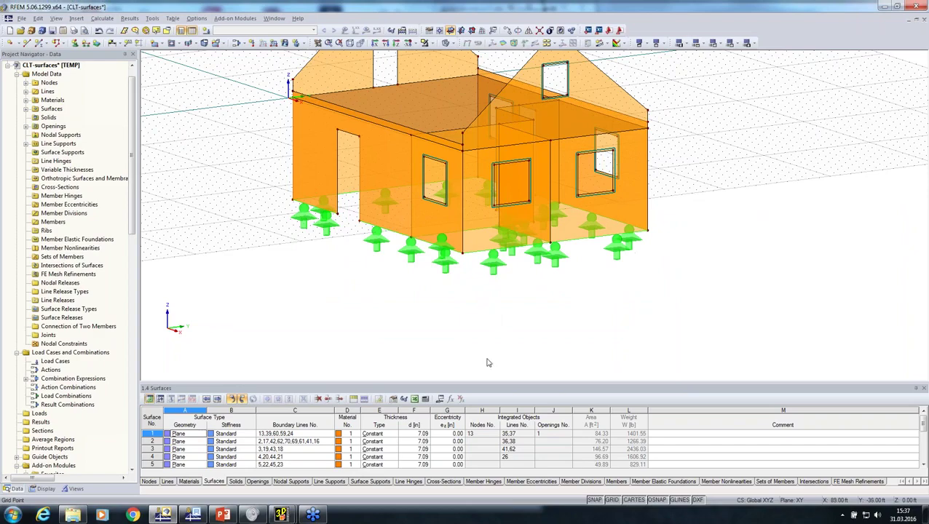
middle_click_drag(393, 311, 447, 342)
scroll(447, 343, "down", 1)
scroll(446, 343, "down", 1)
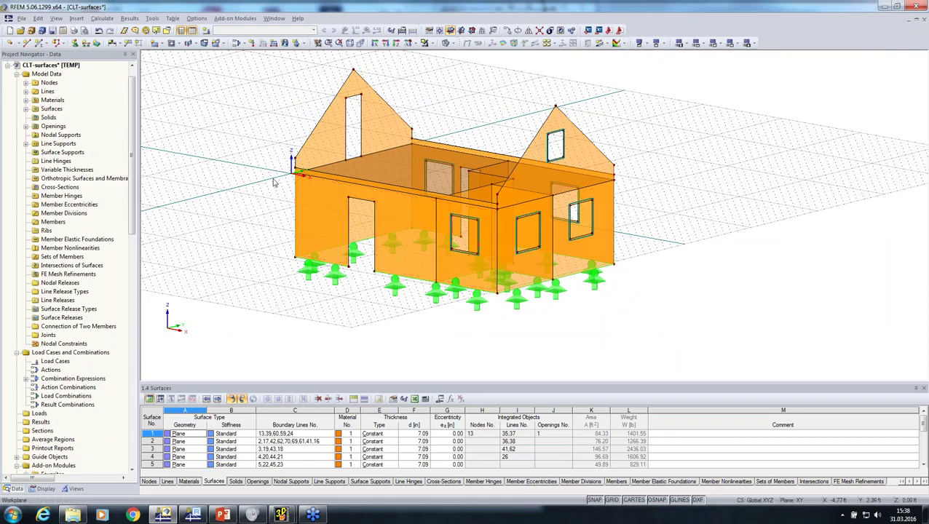
scroll(302, 198, "up", 3)
middle_click_drag(273, 200, 555, 256, "ctrl")
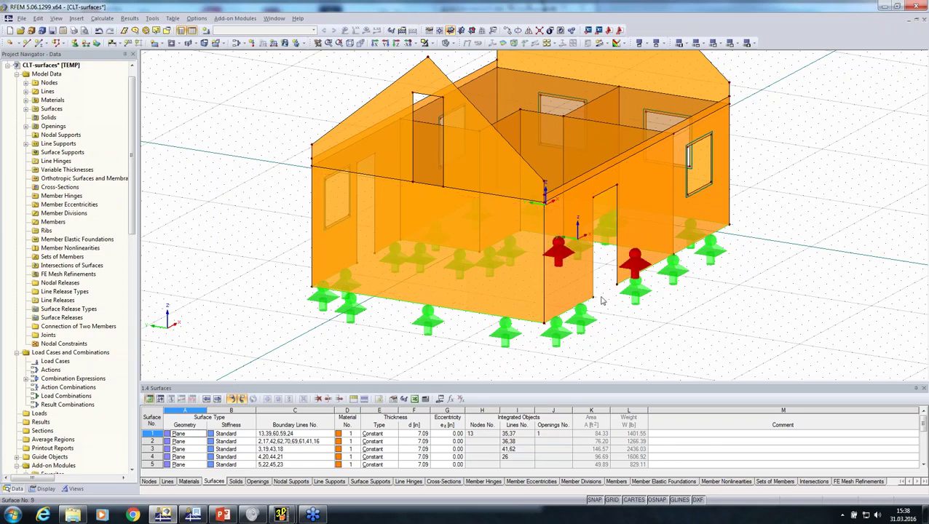
scroll(730, 284, "down", 2)
Create a line hinge with a rotational release about the x-axis and a spring constant of 0.000 for graphical assignment
middle_click_drag(731, 285, 572, 234, "ctrl")
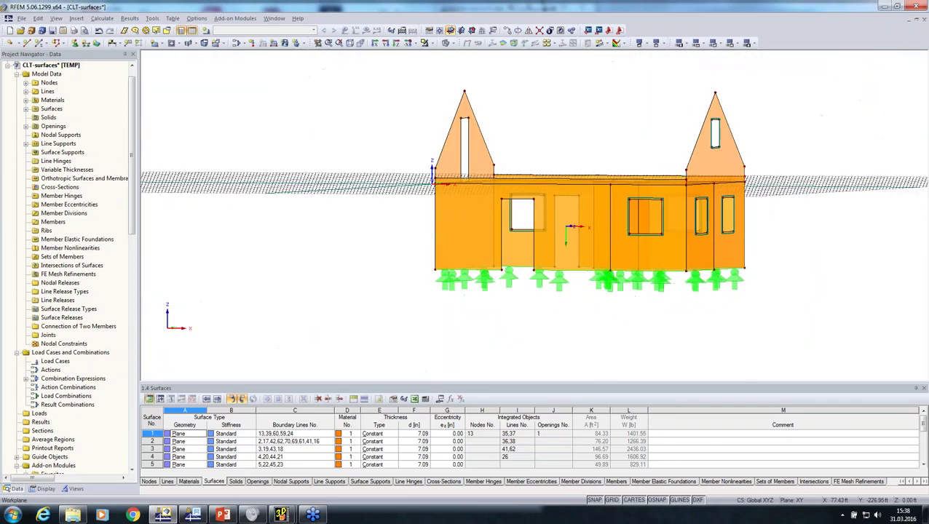
left_click(81, 20)
mouse_move(154, 26)
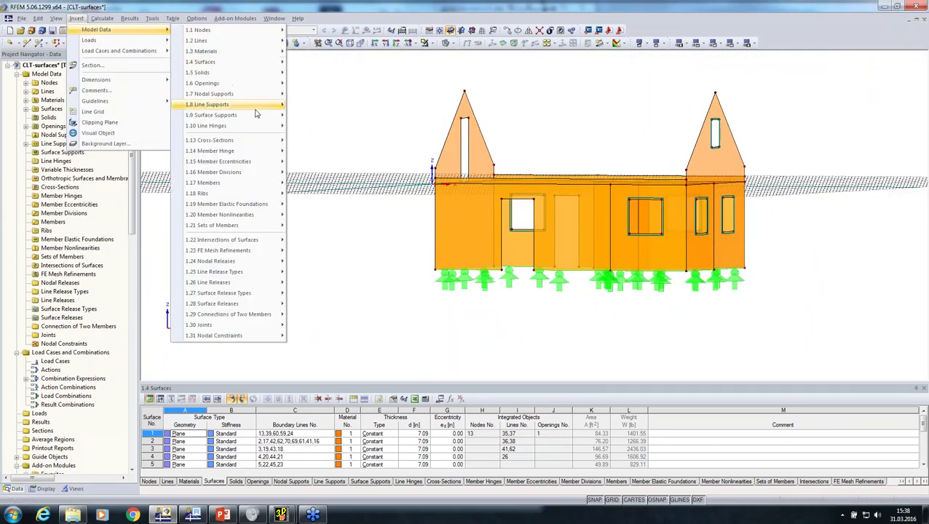
mouse_move(269, 127)
left_click(321, 152)
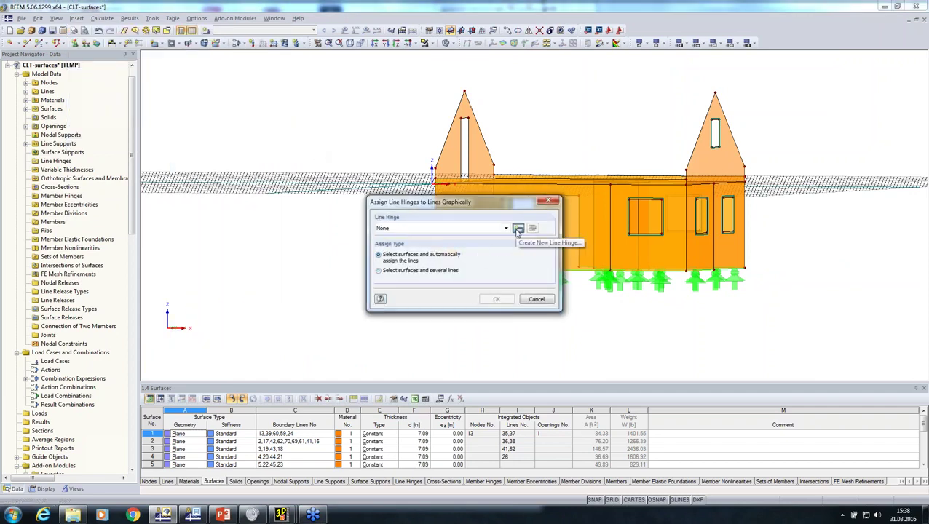
left_click(517, 228)
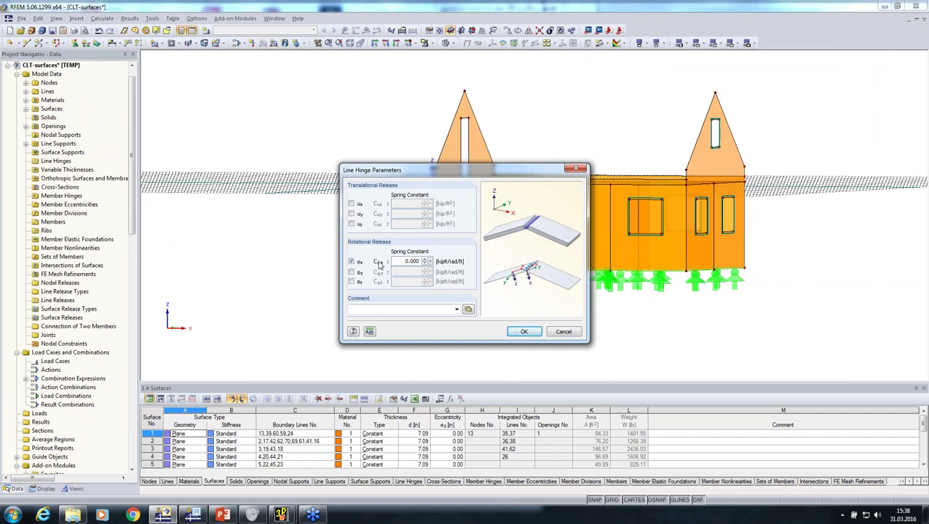
left_click(523, 331)
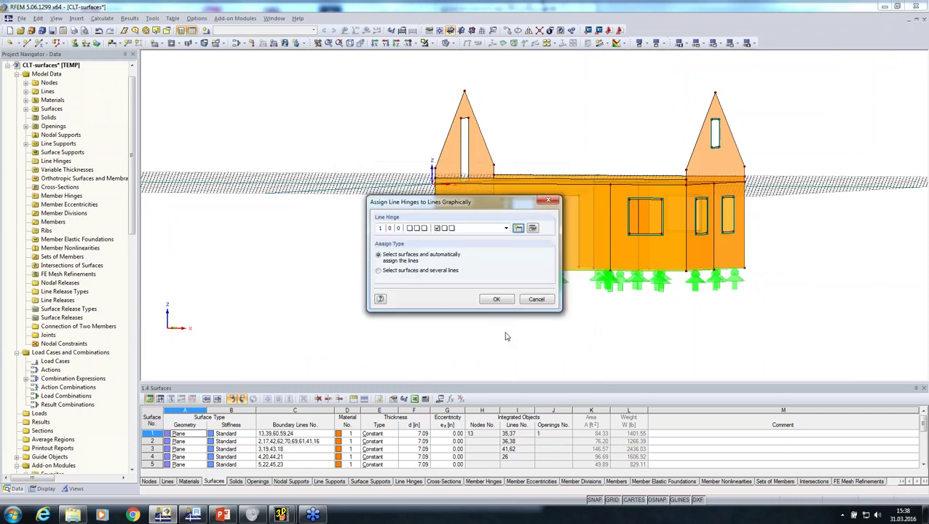
Assign the line hinge automatically to the connecting lines of wall and ceiling surfaces 3-11, selecting them with a window
left_click(496, 300)
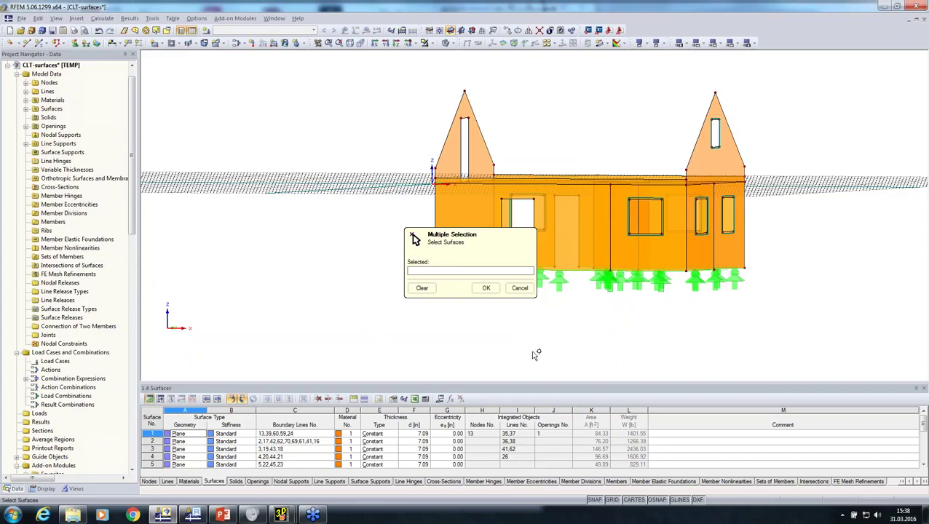
middle_click_drag(601, 335, 638, 318, "ctrl")
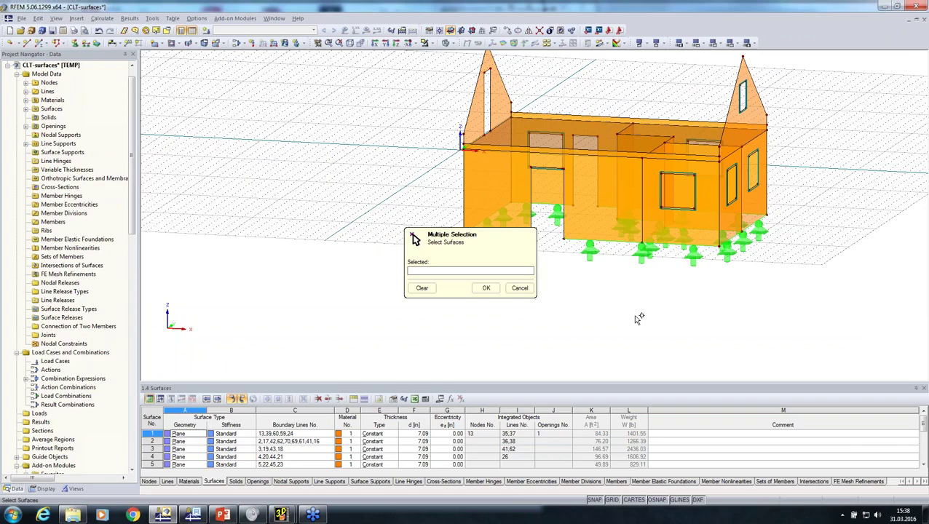
middle_click_drag(639, 316, 654, 297, "ctrl")
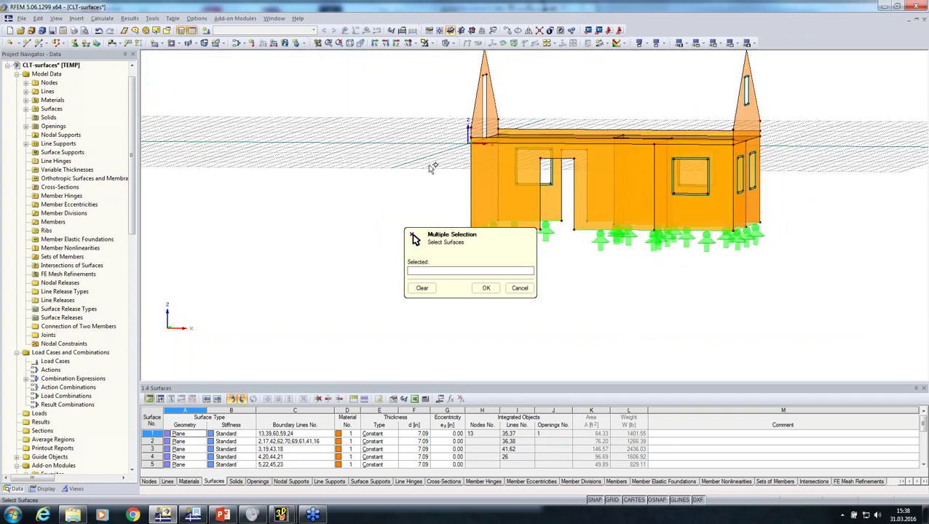
left_click_drag(431, 166, 694, 290)
middle_click_drag(694, 291, 614, 365, "ctrl")
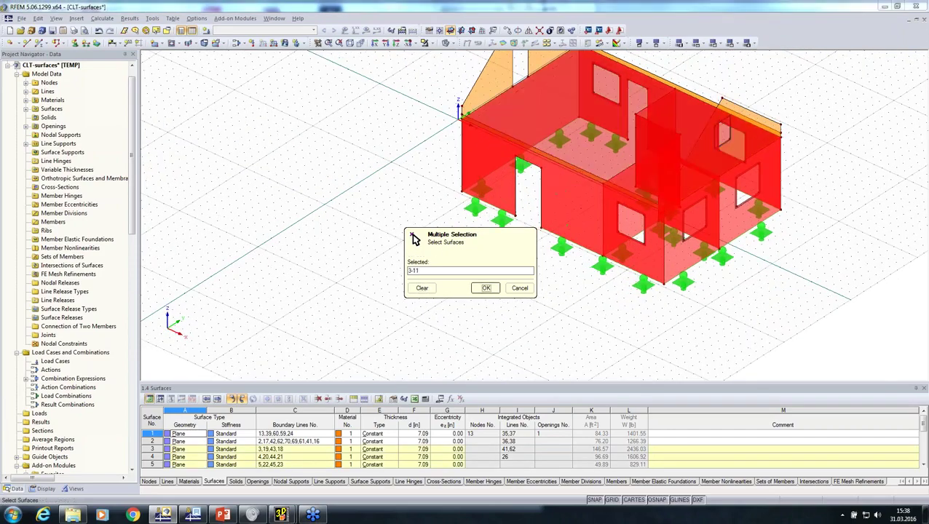
left_click(486, 287)
left_click(535, 301)
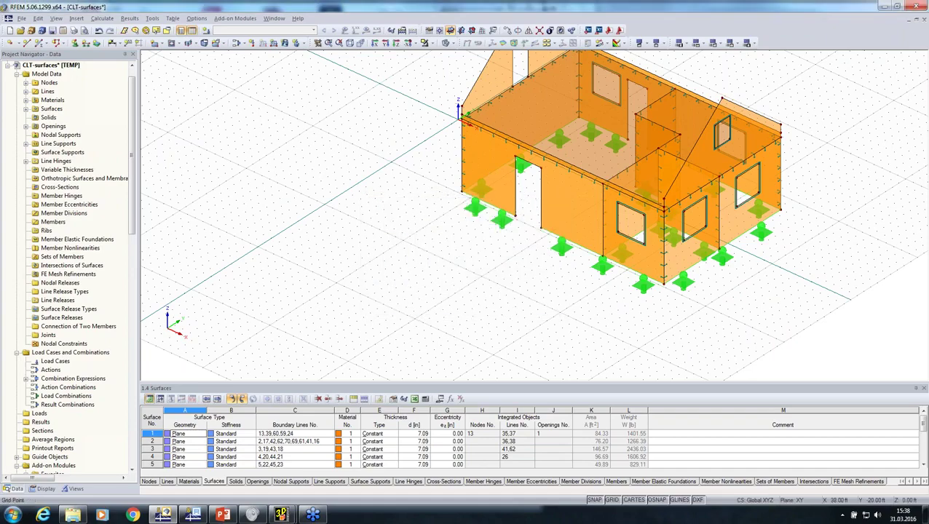
Examine the line hinges along the wall corners, wall tops and interior wall connections of the CLT model
middle_click_drag(620, 339, 505, 263, "ctrl")
scroll(673, 154, "up", 5)
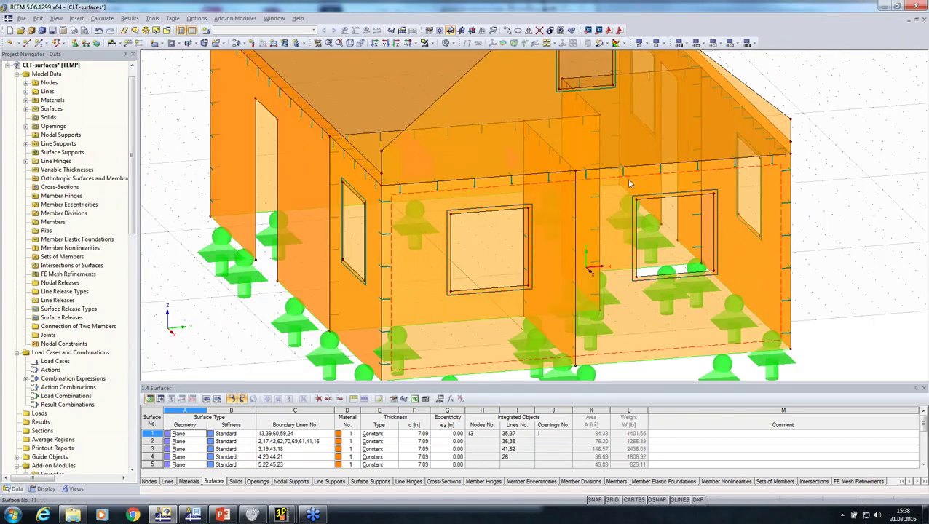
middle_click_drag(548, 217, 808, 131, "ctrl")
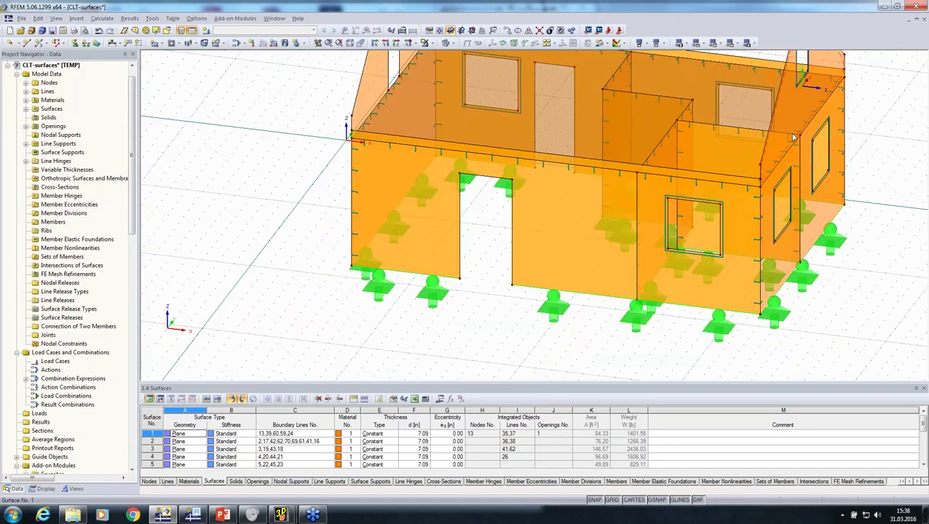
middle_click_drag(800, 218, 716, 265, "ctrl")
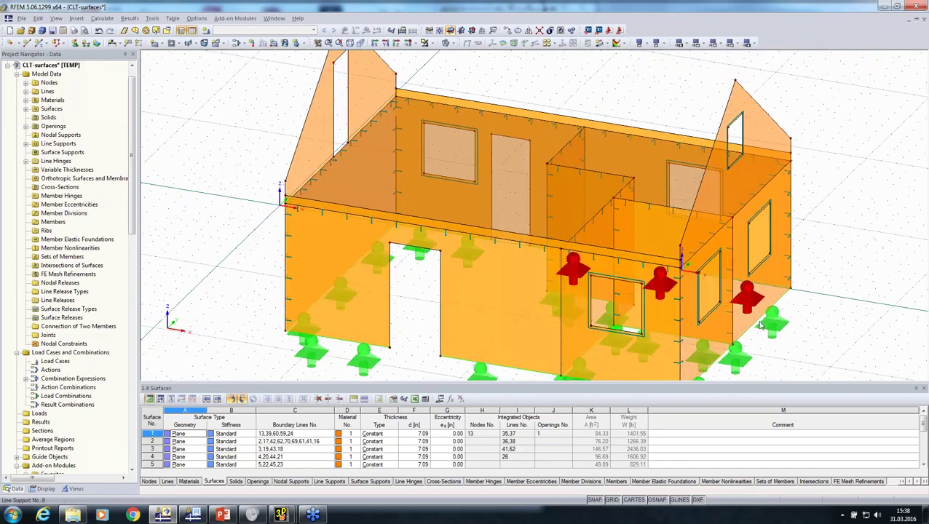
scroll(336, 163, "up", 2)
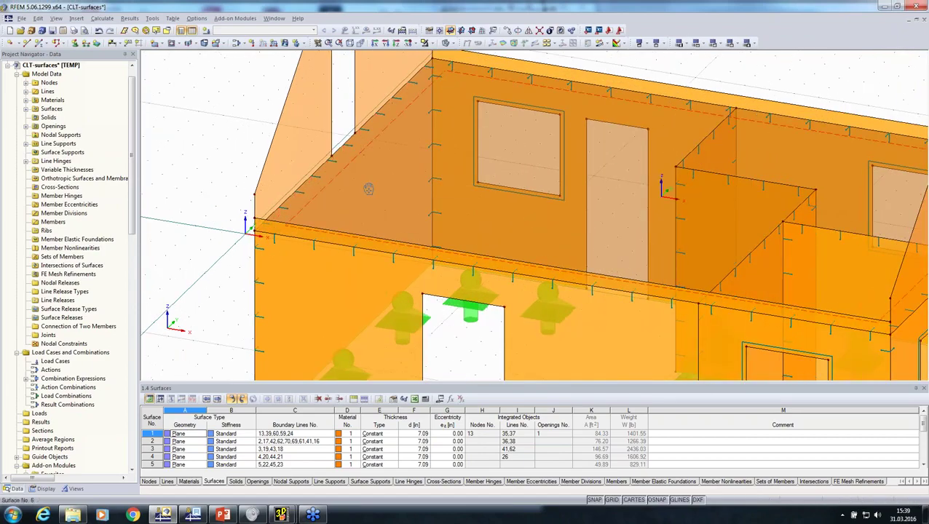
middle_click_drag(368, 189, 627, 93, "ctrl")
scroll(644, 138, "down", 2)
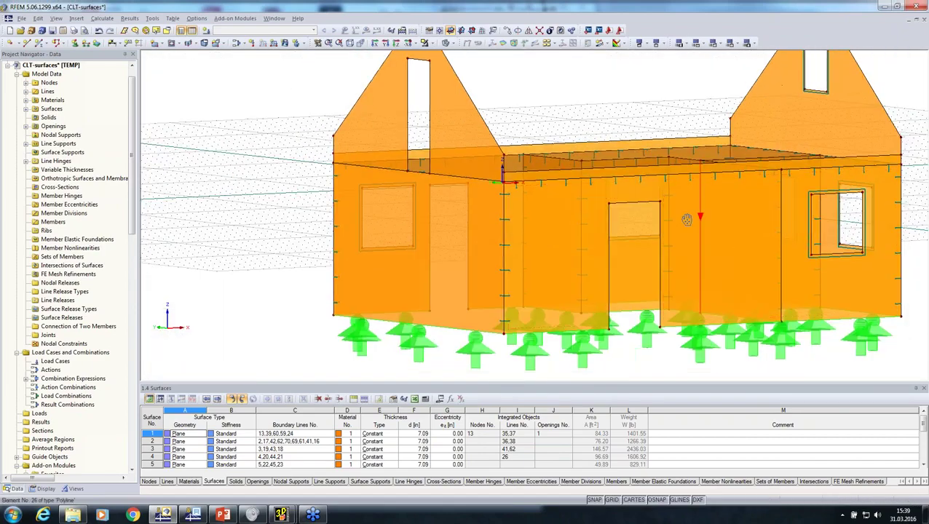
middle_click_drag(686, 219, 478, 207, "ctrl")
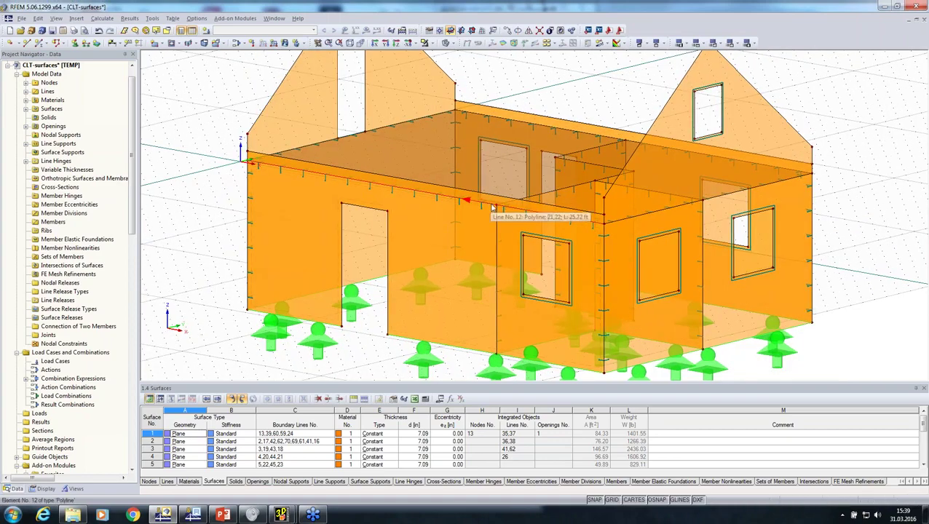
scroll(493, 201, "down", 6)
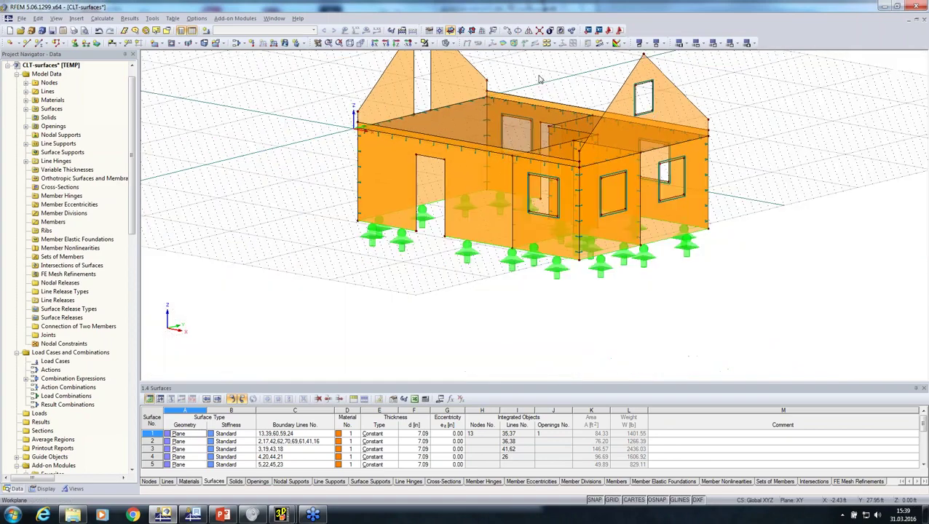
Connect all lines of the CLT house's walls, ceiling and gables, selecting the entire model with a window
left_click_drag(722, 265, 358, 72)
middle_click_drag(368, 294, 277, 371)
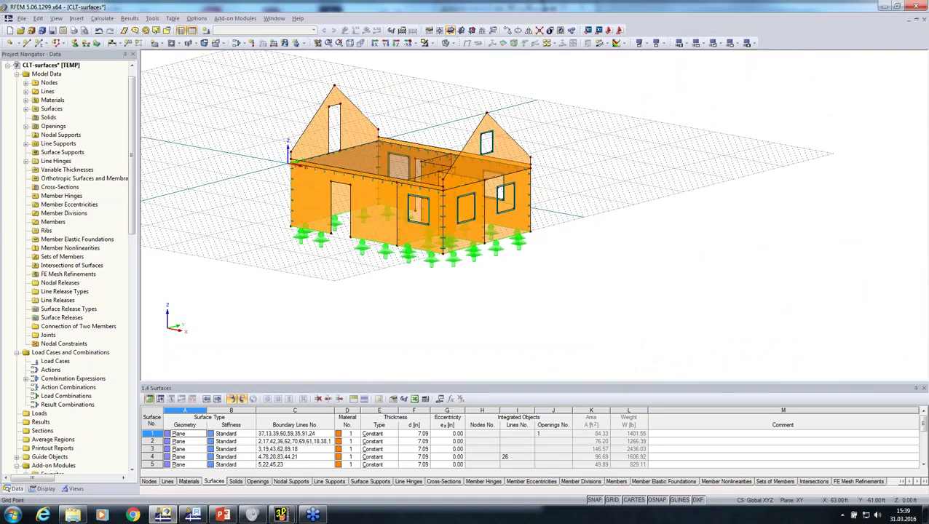
scroll(395, 175, "up", 6)
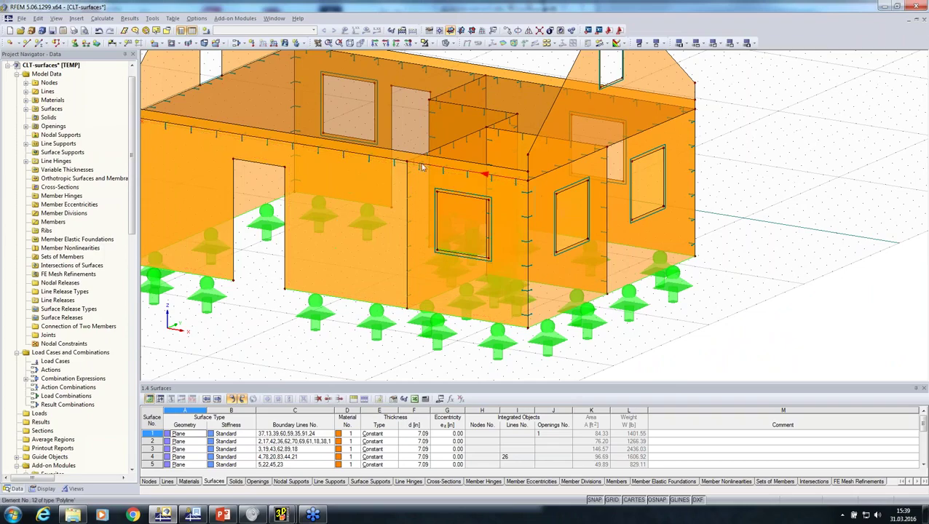
scroll(412, 309, "down", 5)
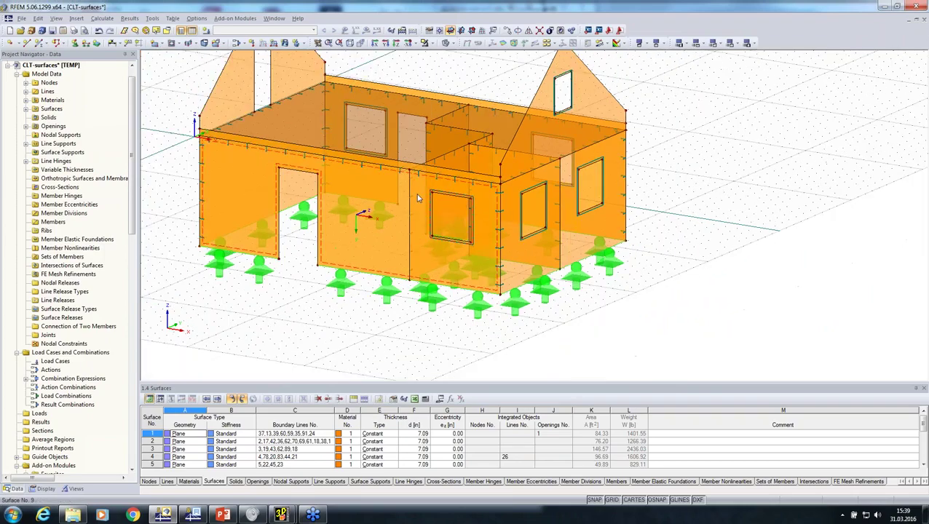
middle_click_drag(412, 309, 451, 342, "ctrl")
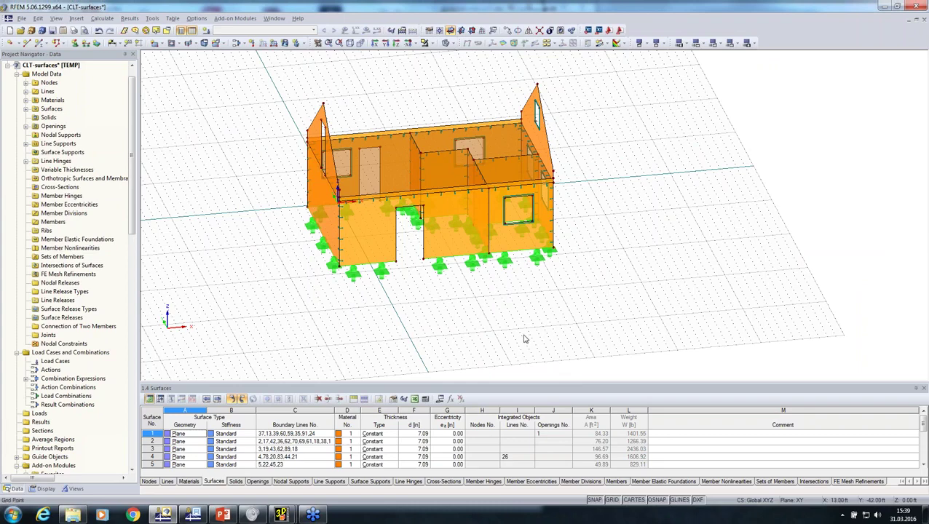
Create a user-defined visibility named CLT in Group 1 from the entire CLT house model
middle_click_drag(534, 340, 313, 146, "ctrl")
left_click_drag(313, 122, 662, 351)
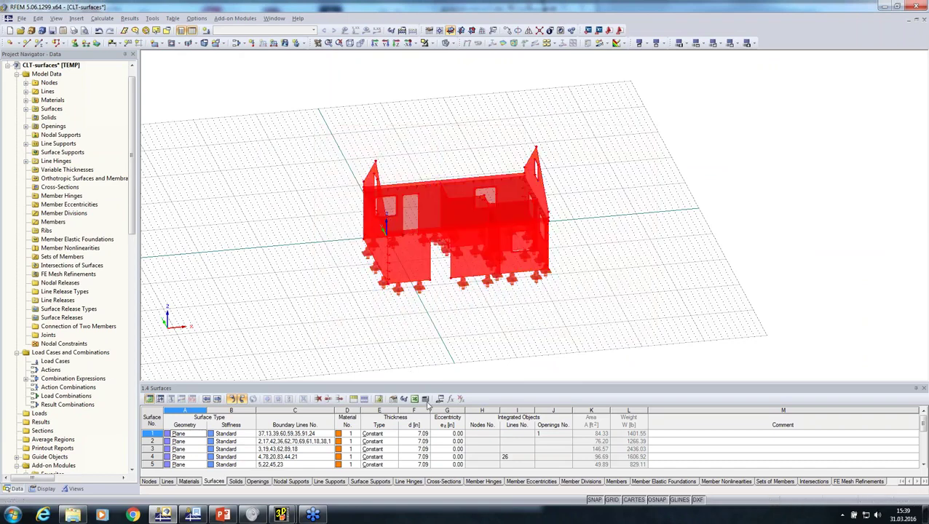
left_click(75, 489)
right_click(47, 273)
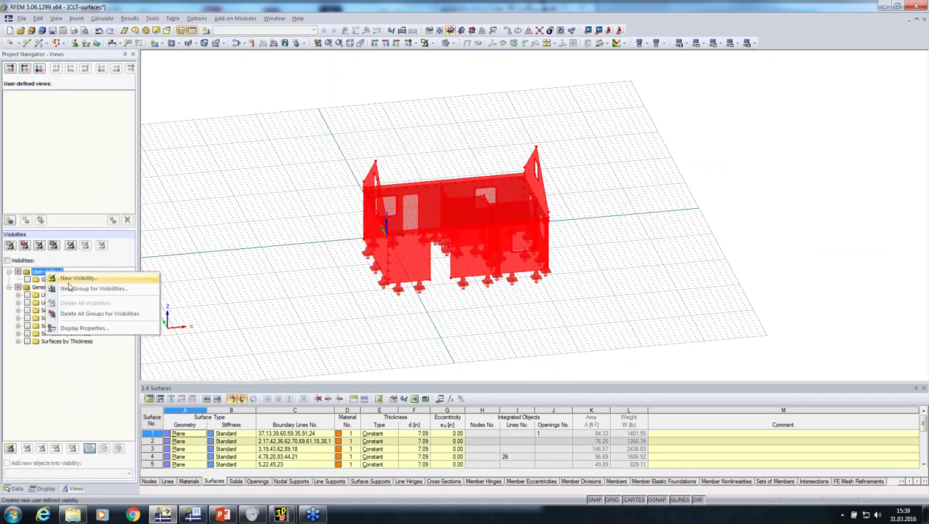
left_click(73, 278)
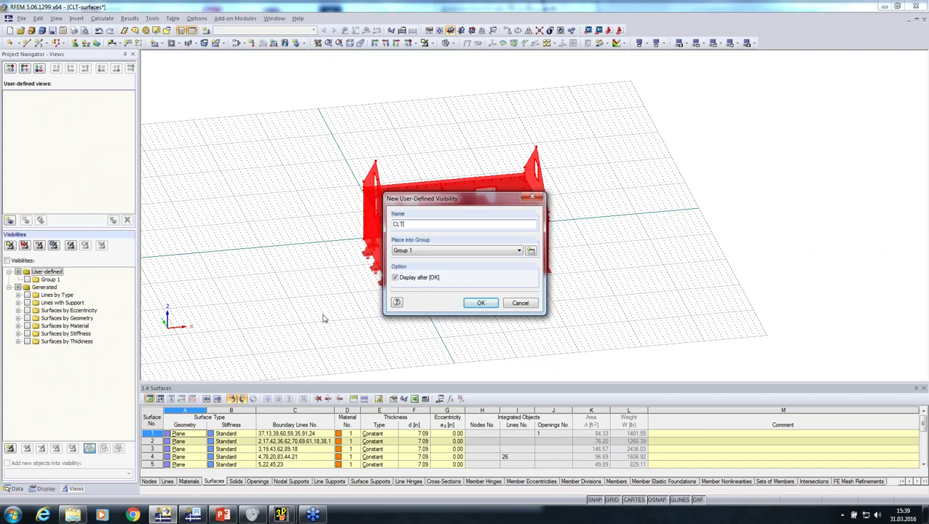
left_click(482, 303)
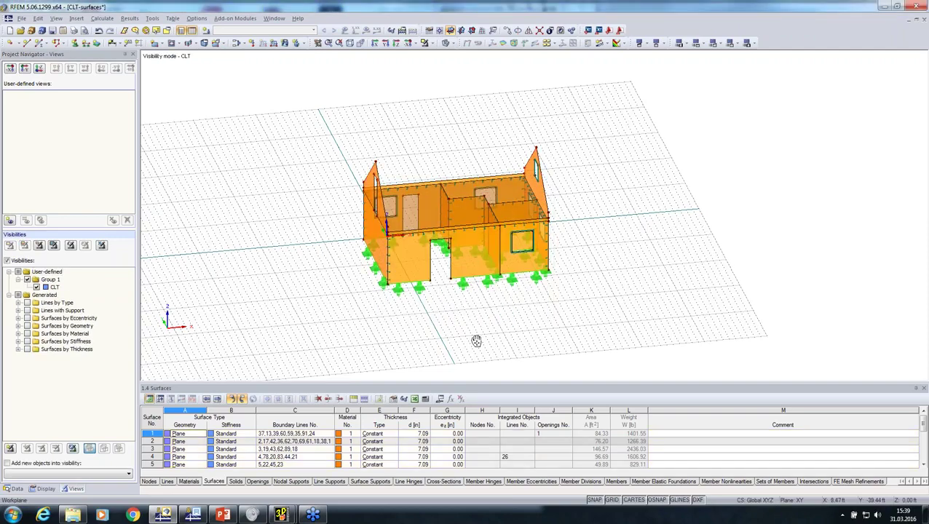
middle_click_drag(473, 338, 347, 322)
Import balcony.stp in DSTV format as a new model named balcony, with automatic creation of combinations turned off
left_click(14, 488)
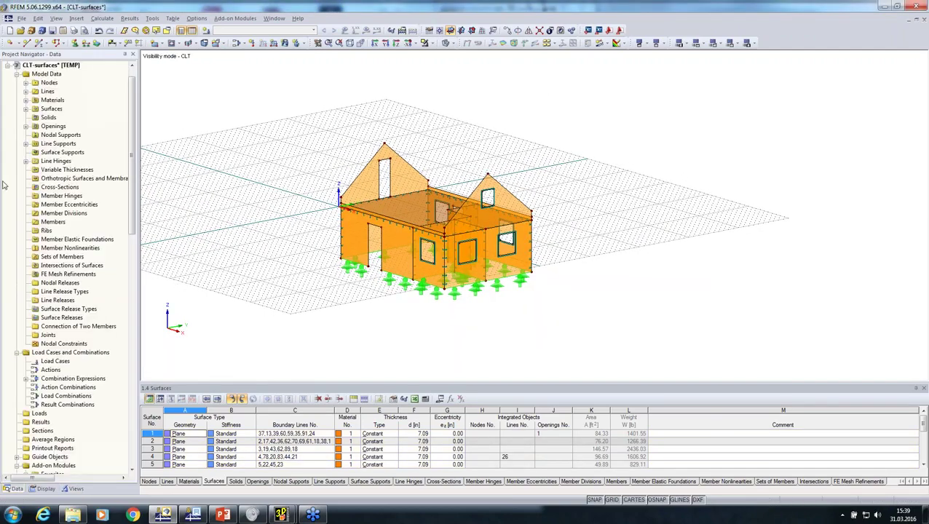
left_click(21, 18)
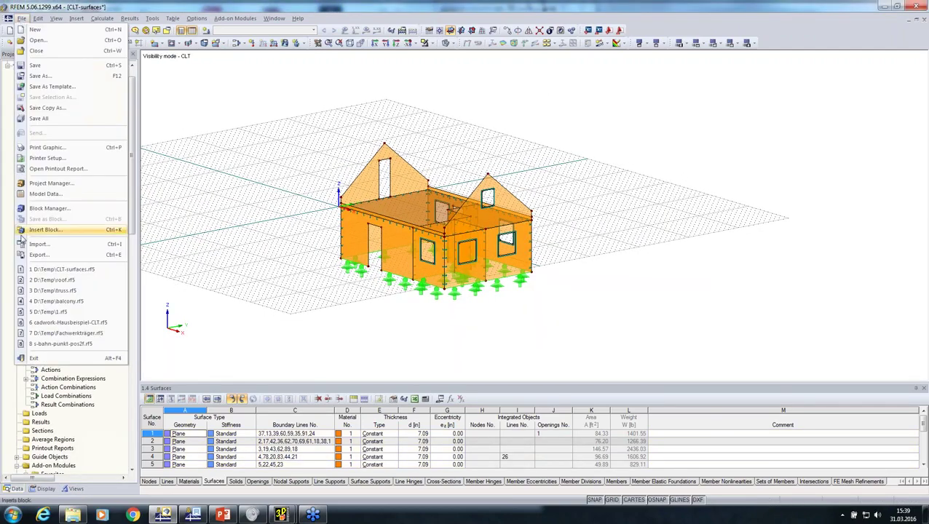
left_click(39, 245)
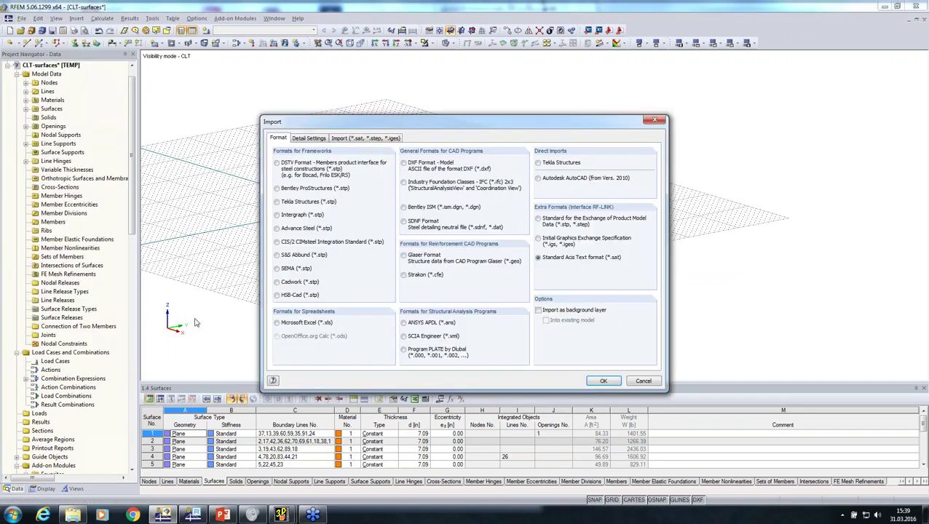
left_click(277, 163)
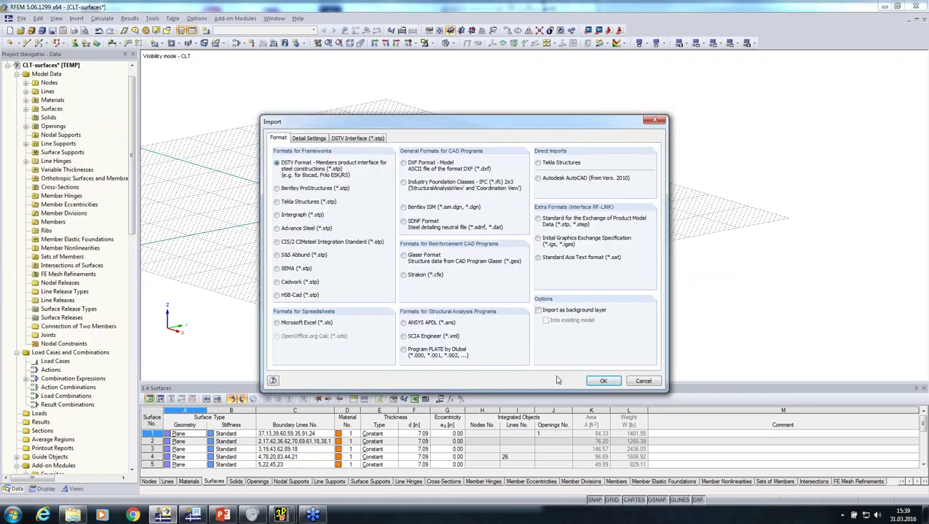
left_click(603, 381)
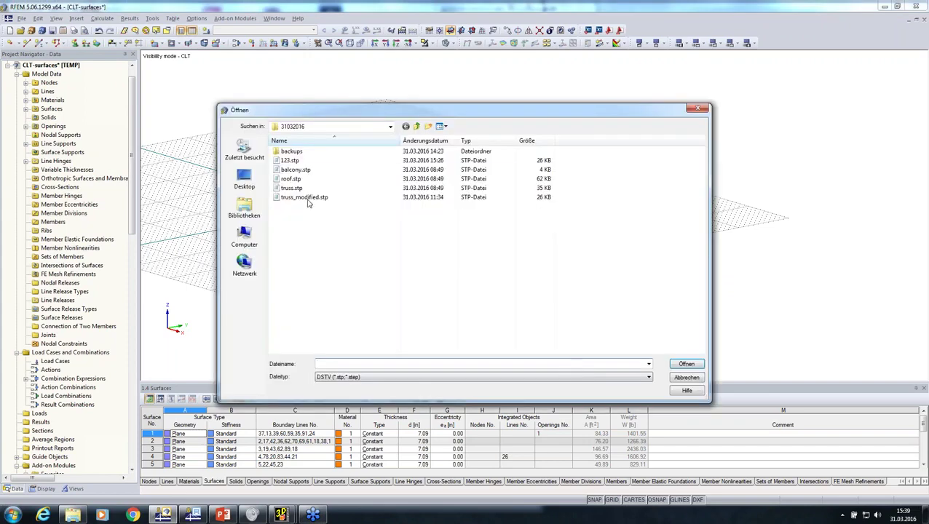
left_click(297, 170)
left_click(684, 365)
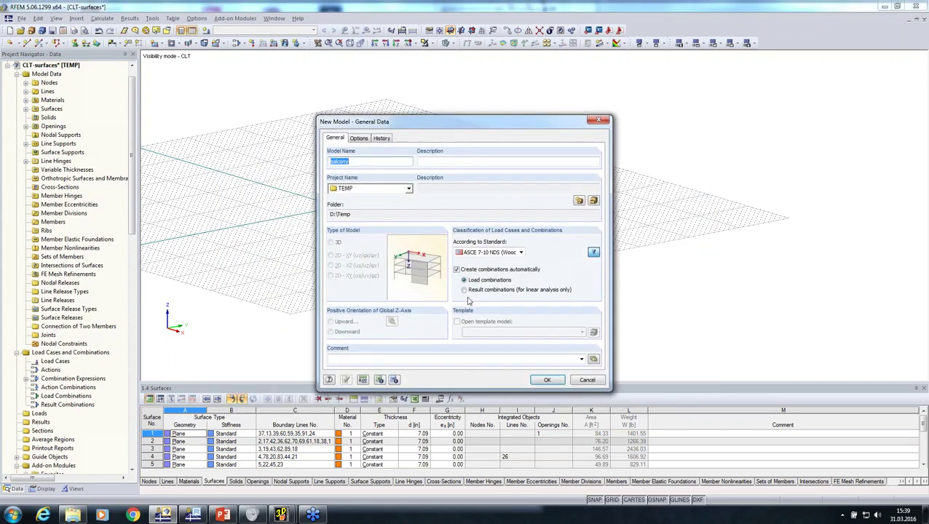
left_click(457, 270)
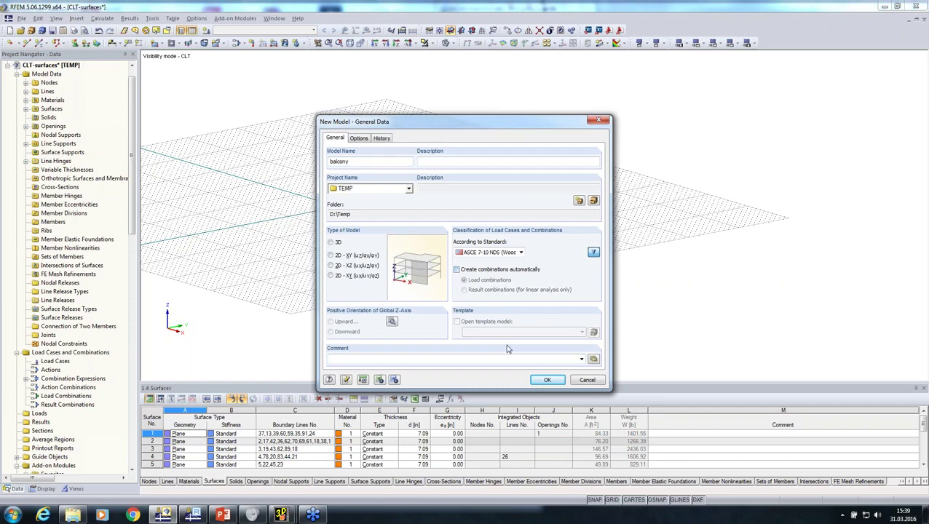
left_click(547, 380)
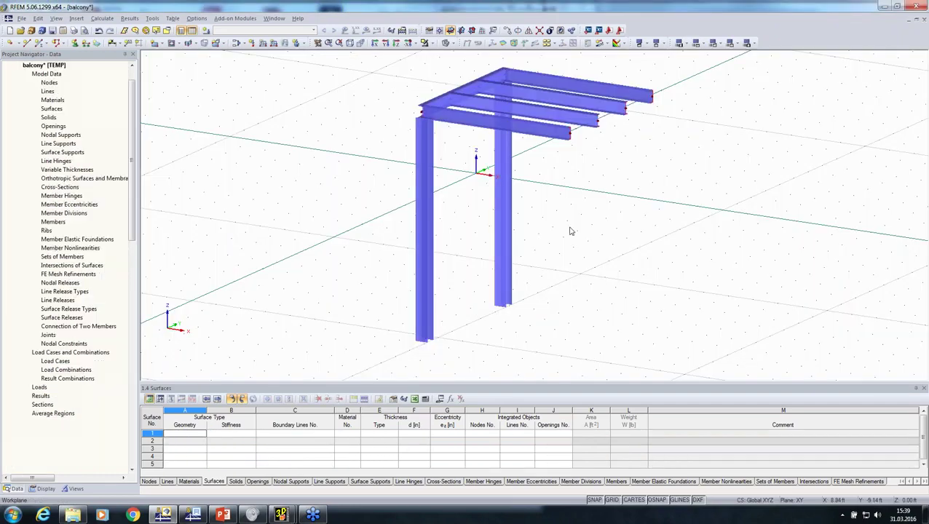
Display the balcony members as a wireframe
middle_click_drag(572, 231, 383, 181, "ctrl")
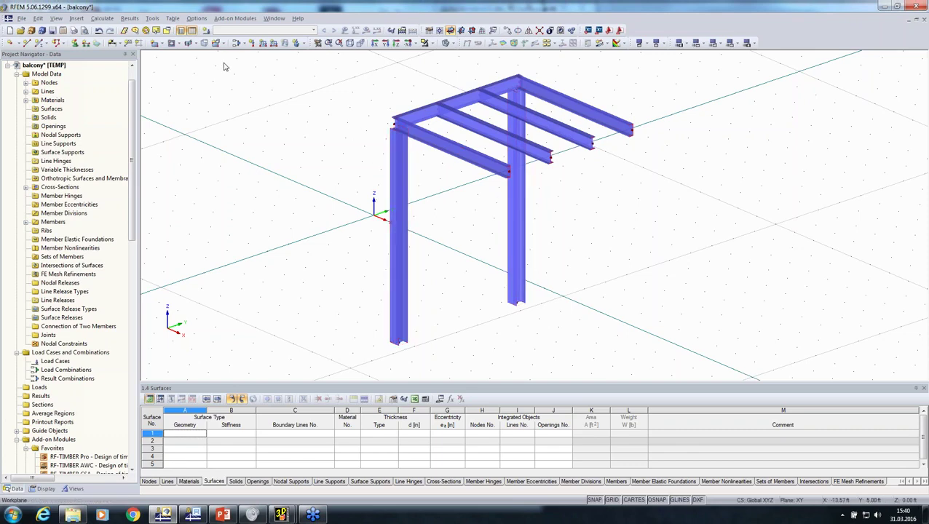
left_click(446, 44)
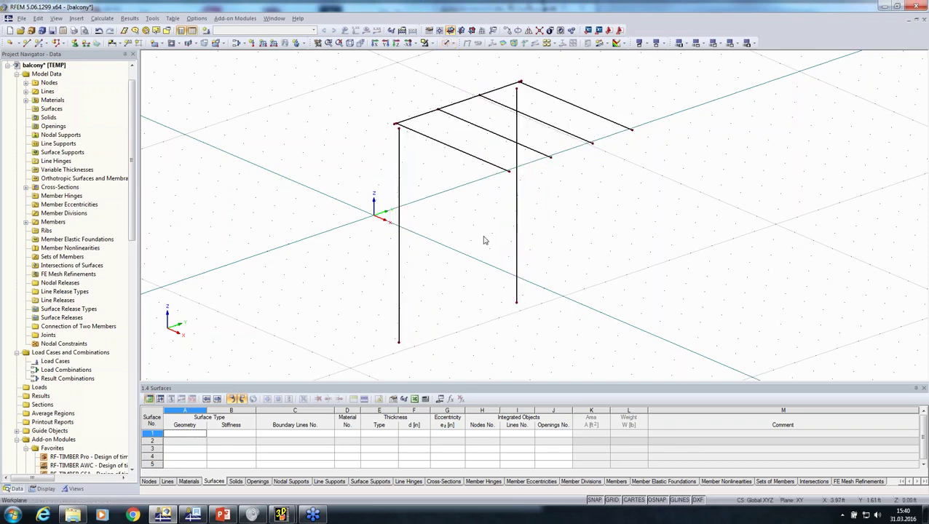
middle_click_drag(485, 237, 463, 261)
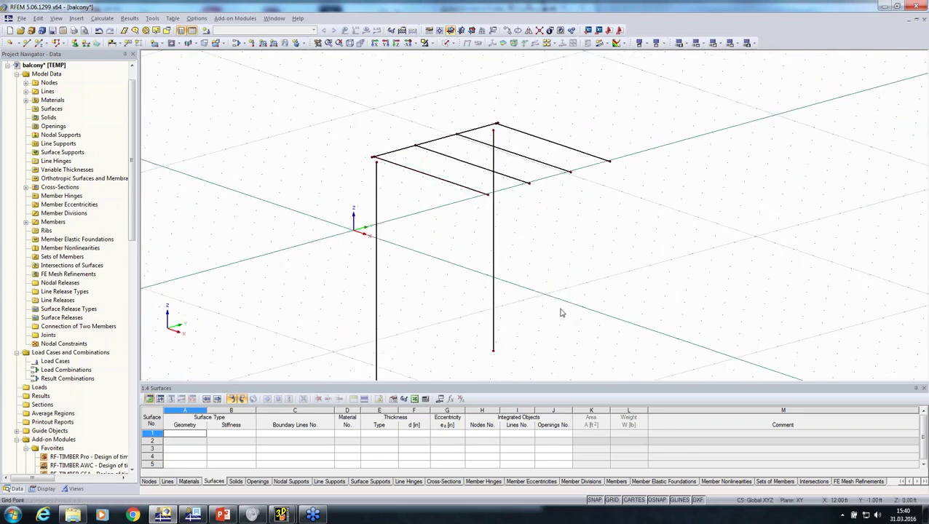
Extend both balcony columns at member end j to the next member or line
left_click_drag(561, 311, 321, 245)
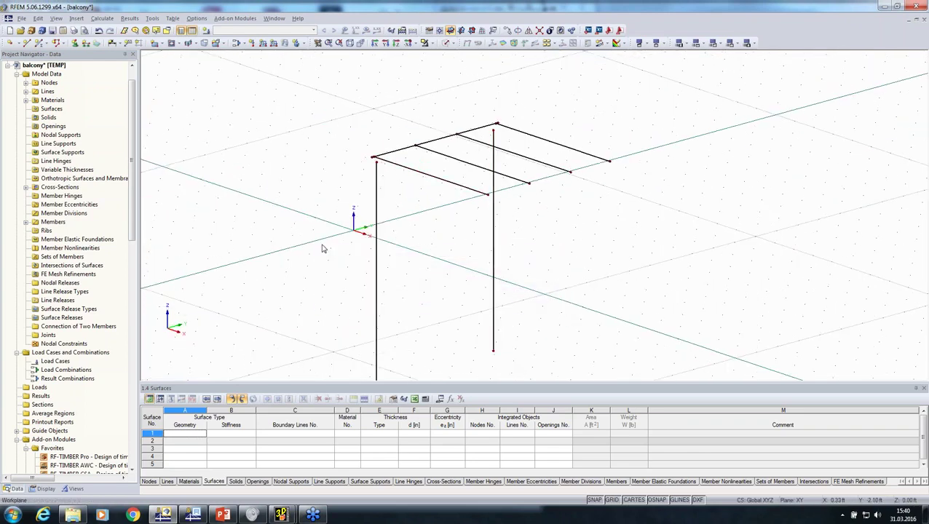
right_click(378, 250)
mouse_move(486, 265)
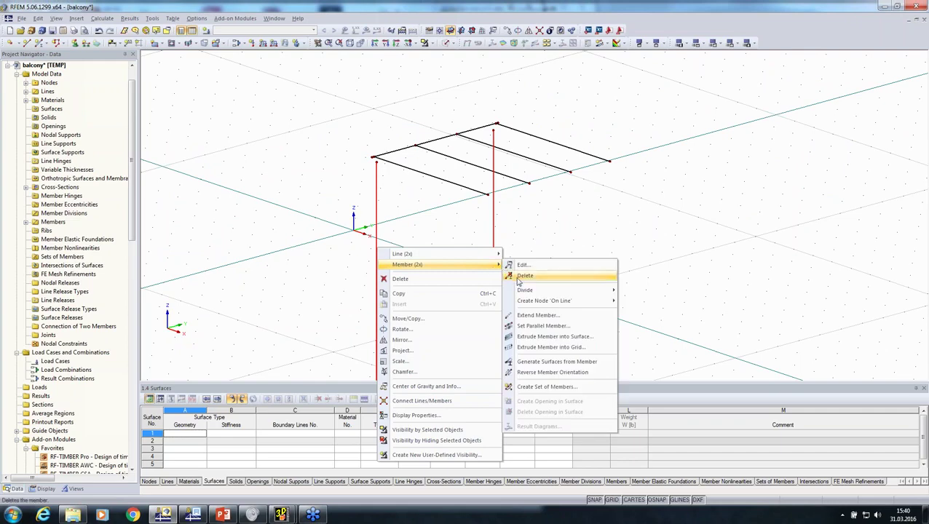
left_click(520, 317)
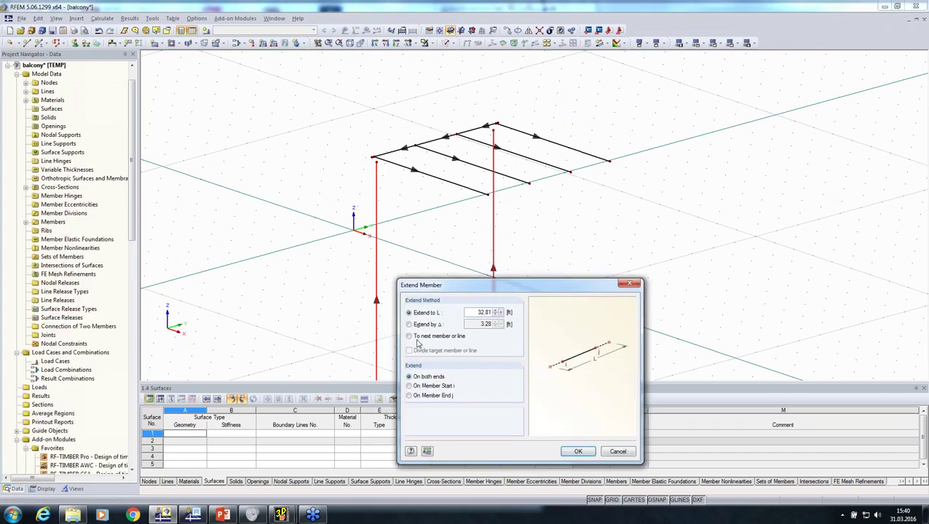
left_click(409, 336)
left_click(409, 395)
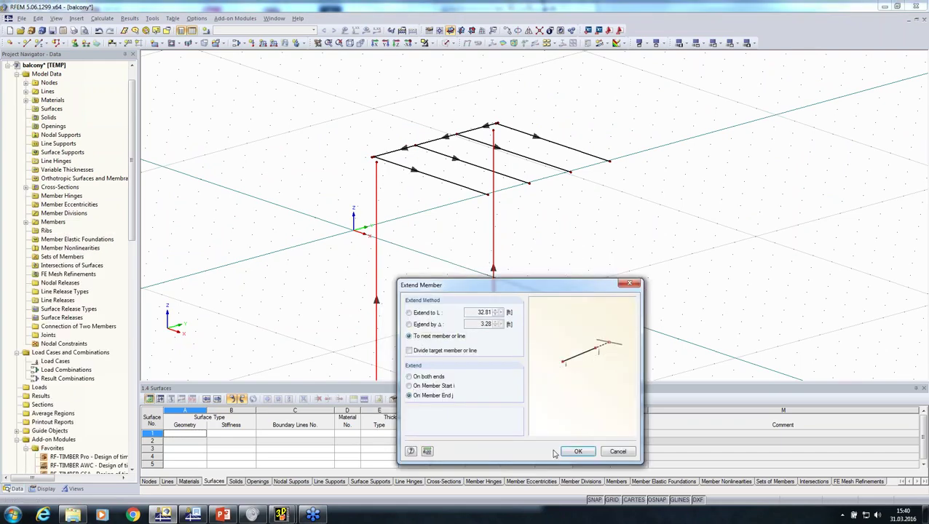
left_click(569, 452)
Connect the lines and members of the balcony frame
left_click(565, 256)
middle_click_drag(565, 256, 535, 248, "ctrl")
scroll(535, 247, "down", 3)
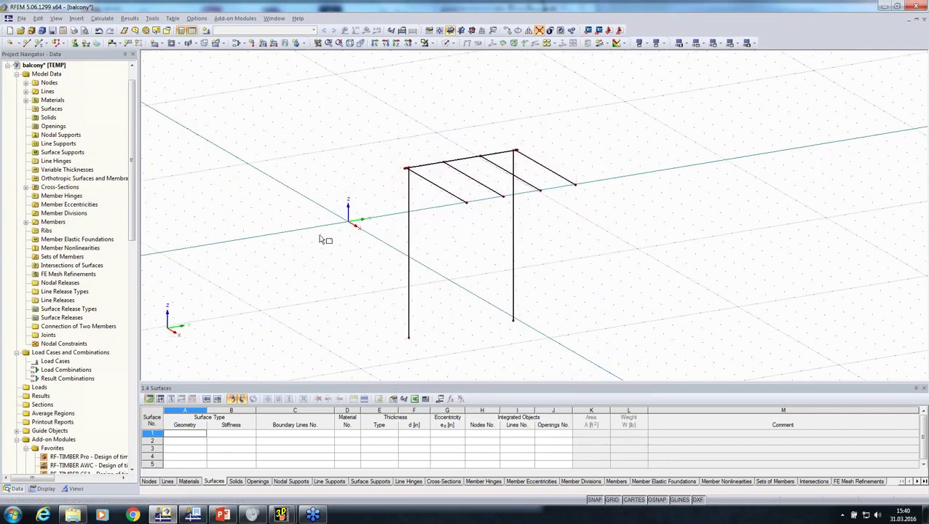
middle_click_drag(330, 251, 249, 170)
Assign nodal supports to the base nodes of the two balcony columns
left_click(74, 43)
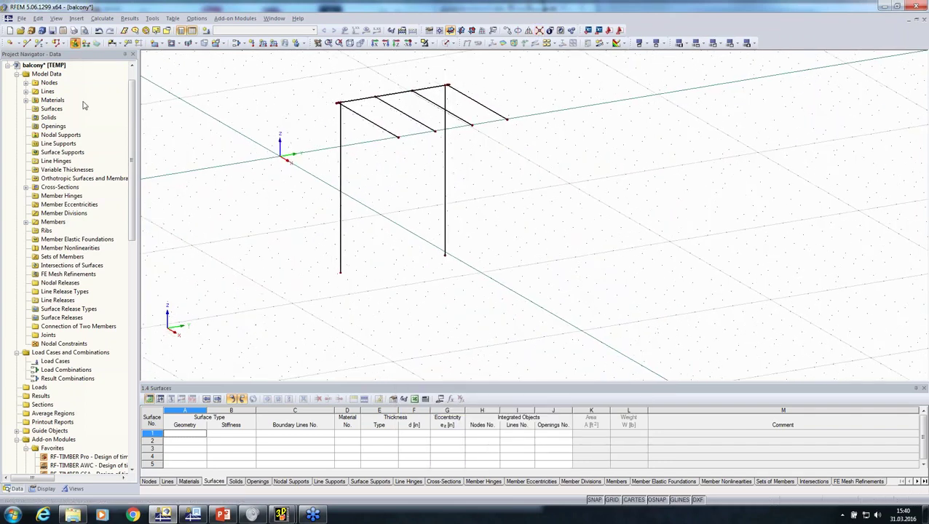
left_click(547, 334)
left_click_drag(575, 335, 324, 191)
key("Escape")
Copy the complete balcony frame with its supports into the CLT-surfaces model
middle_click_drag(265, 260, 309, 314)
scroll(283, 105, "down", 2)
left_click_drag(284, 103, 470, 318)
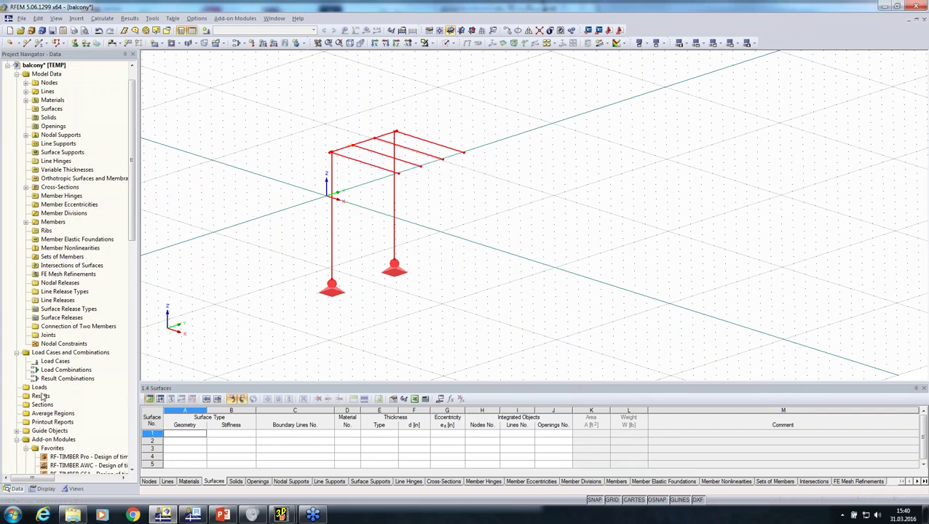
left_click(7, 65)
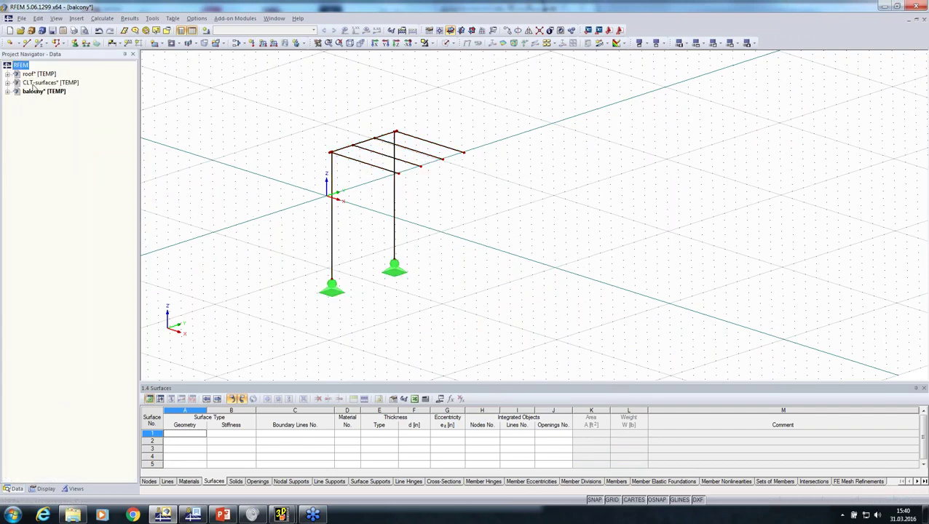
double_click(33, 83)
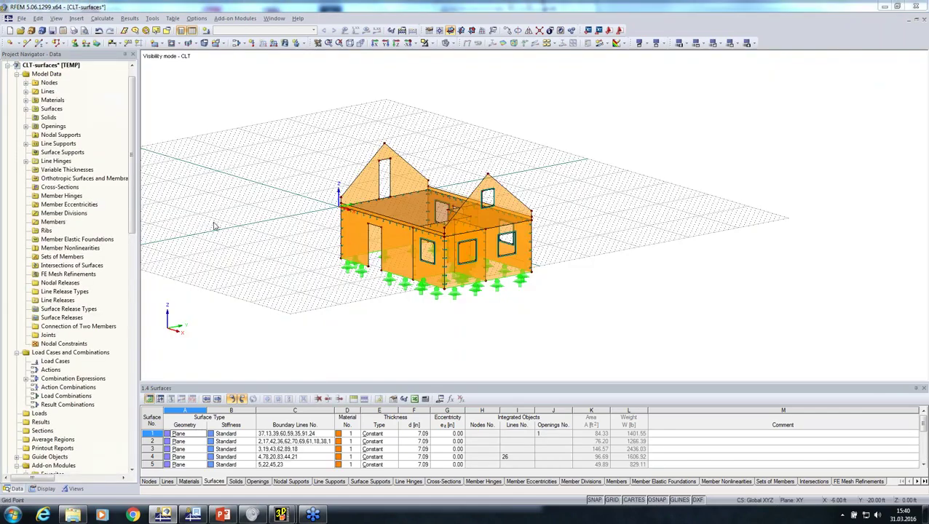
key("ctrl+v")
left_click(480, 306)
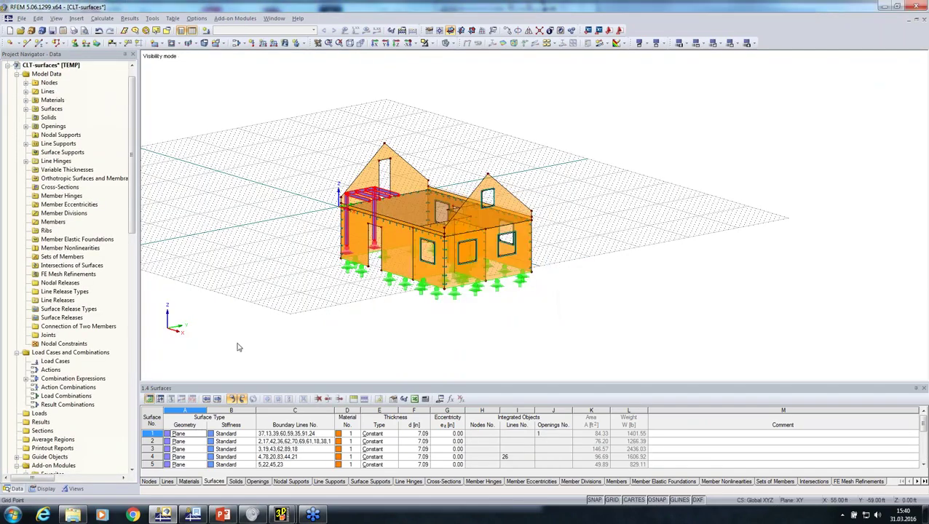
Create a user-defined visibility named Balcony in Group 1 from the inserted balcony frame
left_click(74, 488)
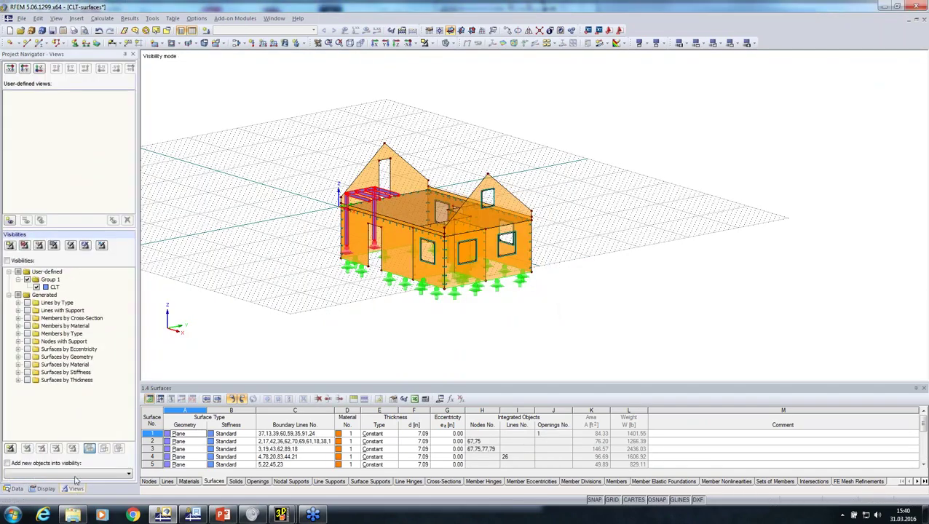
right_click(52, 283)
left_click(78, 289)
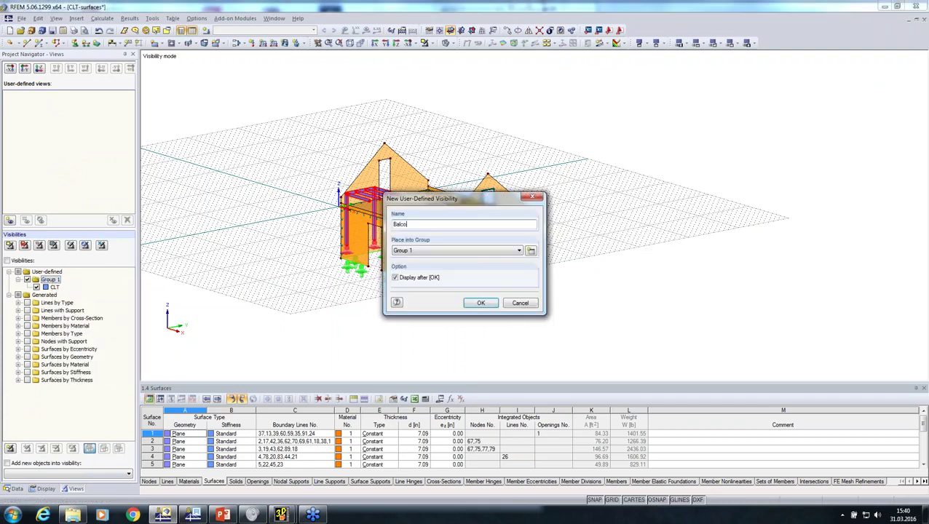
key("Return")
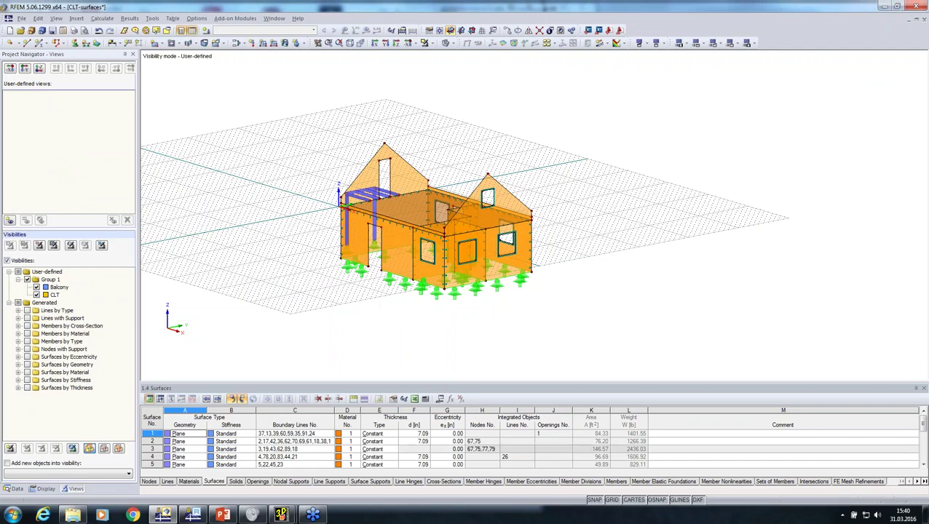
Check the CLT and Balcony visibilities by switching each off and on, and view the combined model from the balcony side
left_click(36, 295)
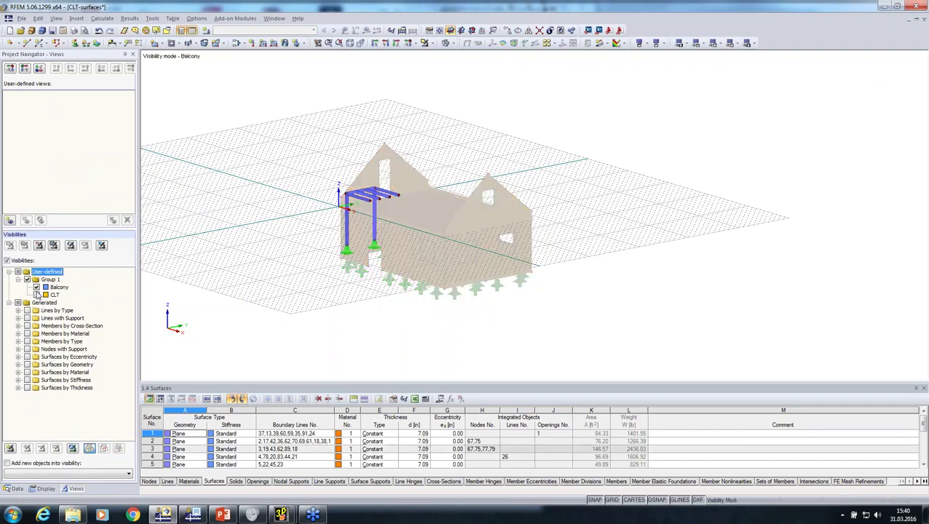
left_click(37, 294)
left_click(37, 288)
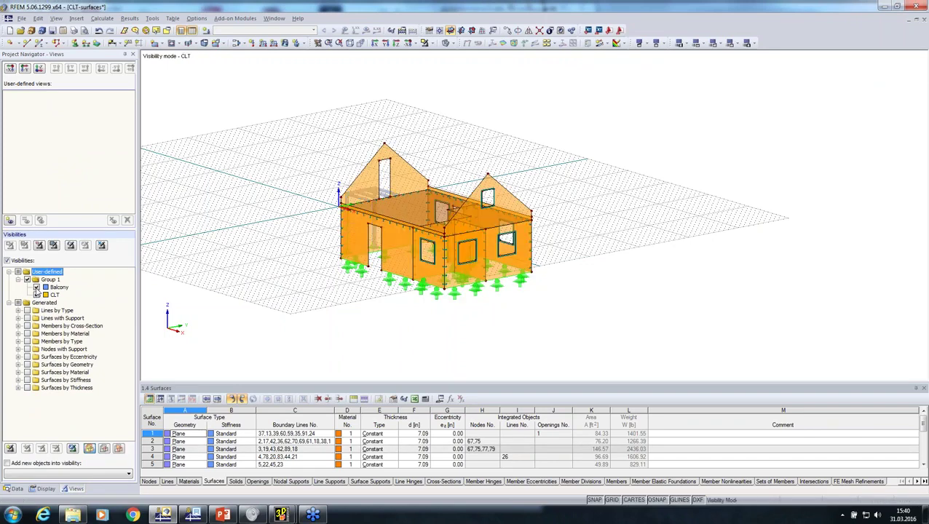
left_click(37, 287)
middle_click_drag(393, 305, 742, 303, "ctrl")
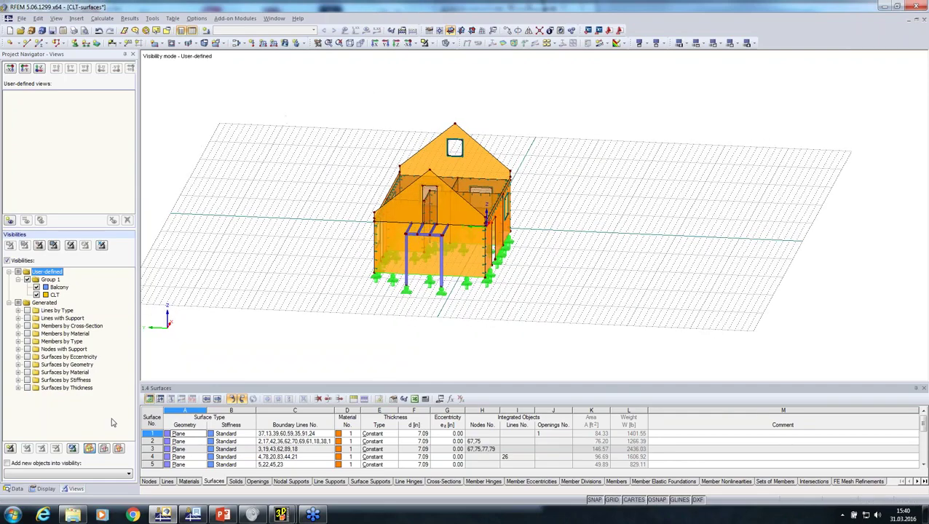
Switch to the roof model and delete the nodal supports of the complete roof structure, accepting the deletion of all results
left_click(15, 488)
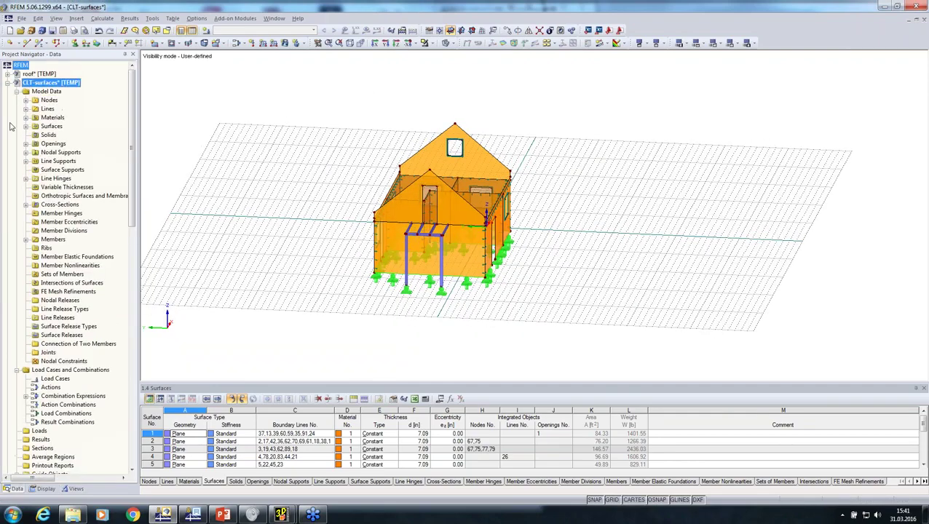
left_click(8, 83)
right_click(25, 75)
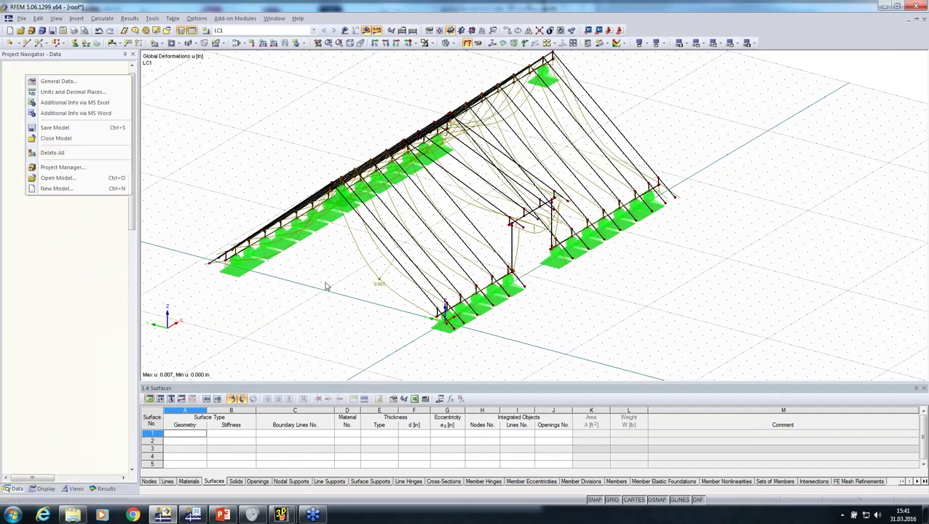
scroll(327, 284, "down", 3)
middle_click_drag(325, 280, 445, 237, "ctrl")
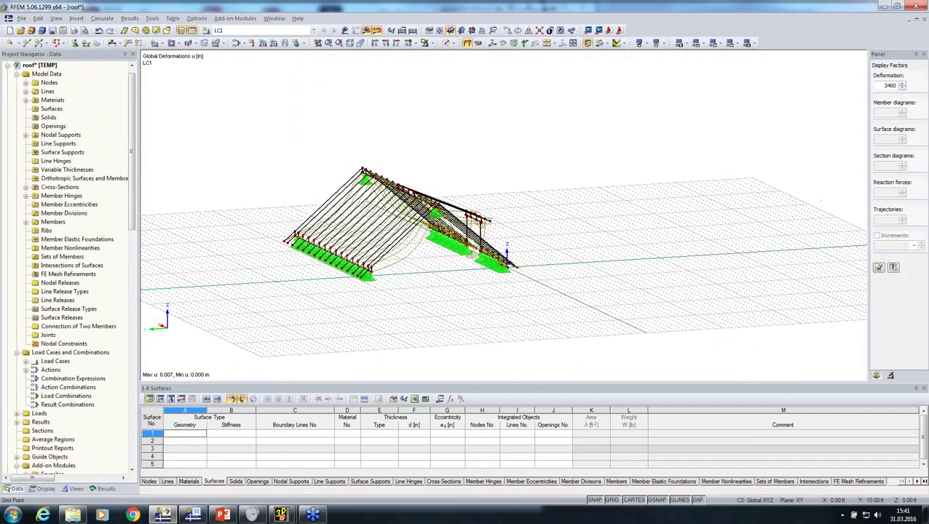
left_click_drag(292, 114, 603, 401)
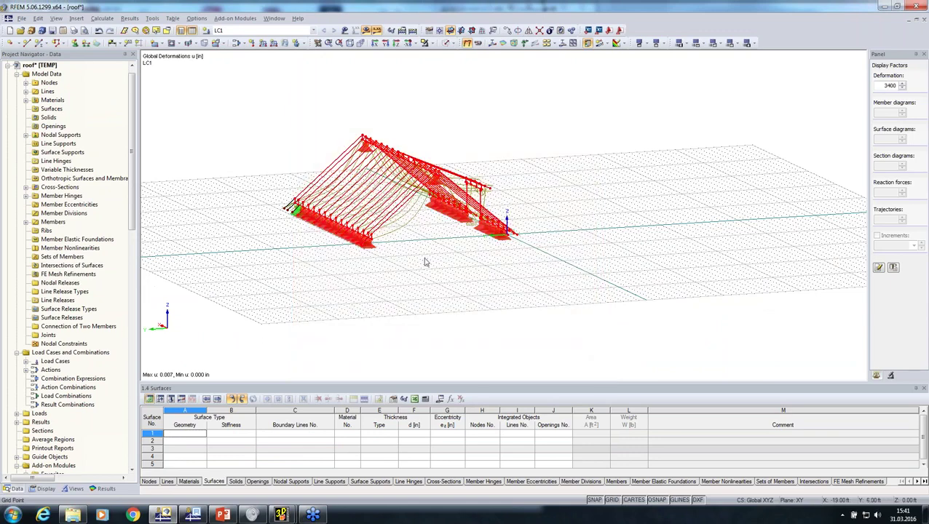
left_click(336, 309)
left_click_drag(237, 88, 672, 348)
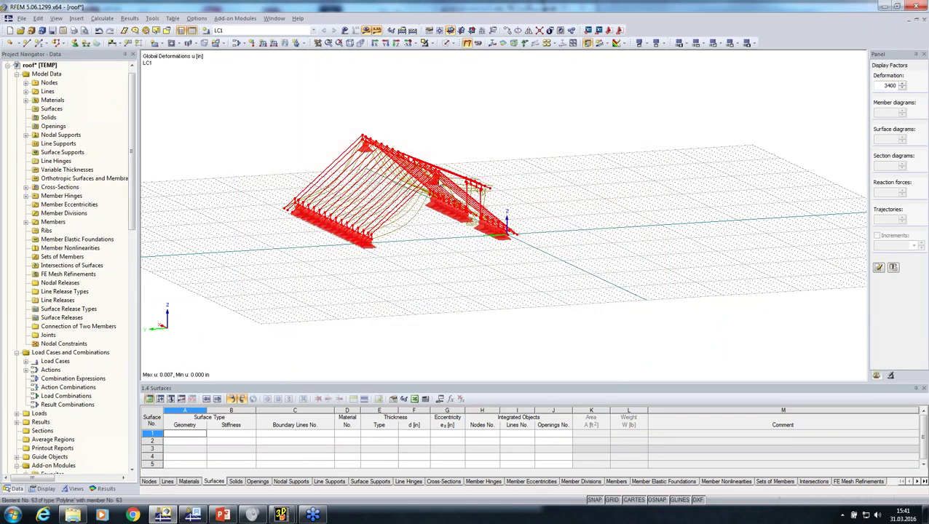
right_click(436, 175)
mouse_move(527, 204)
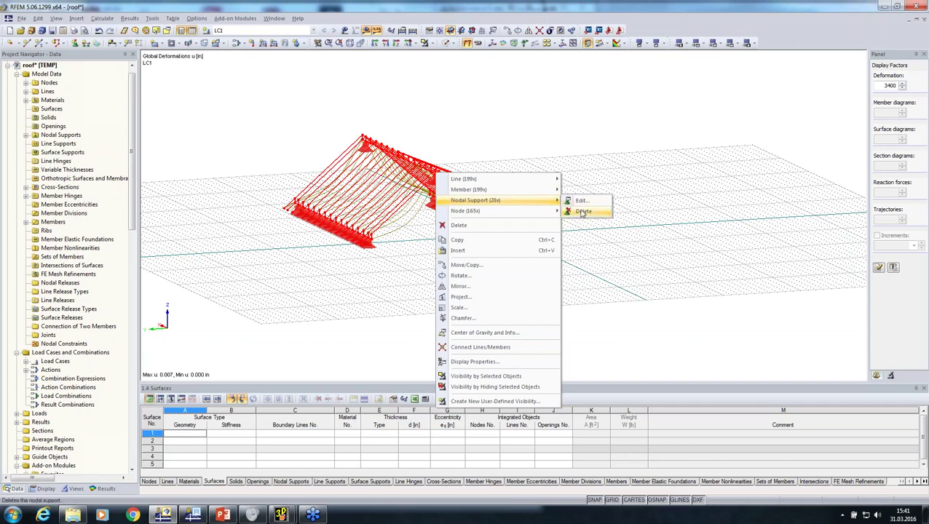
left_click(582, 211)
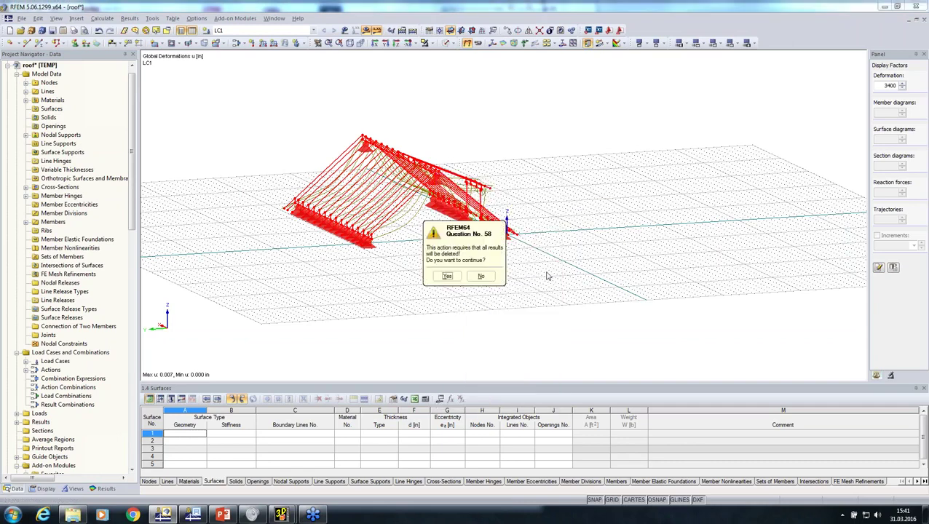
left_click(453, 279)
Copy the complete roof structure without supports into the CLT-surfaces model with no offset
middle_click_drag(548, 309, 325, 236, "ctrl")
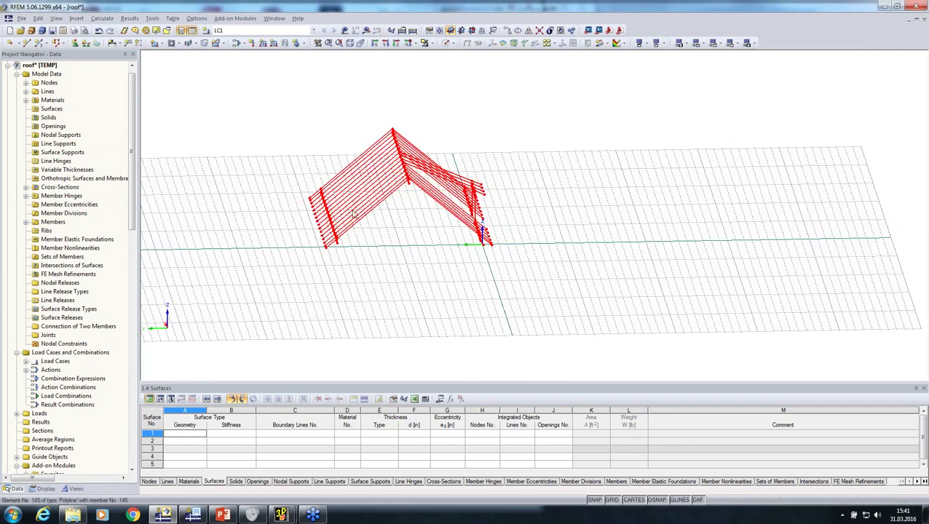
left_click(9, 66)
double_click(51, 84)
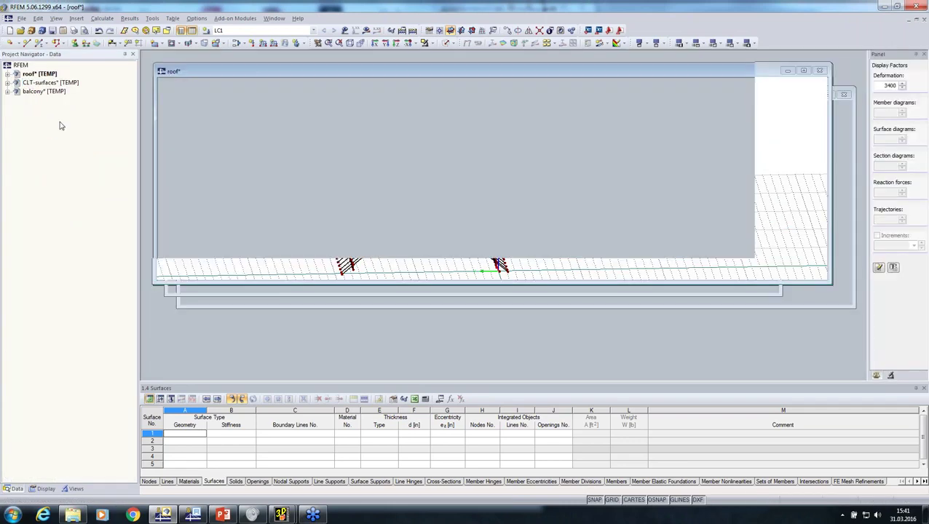
key("ctrl+v")
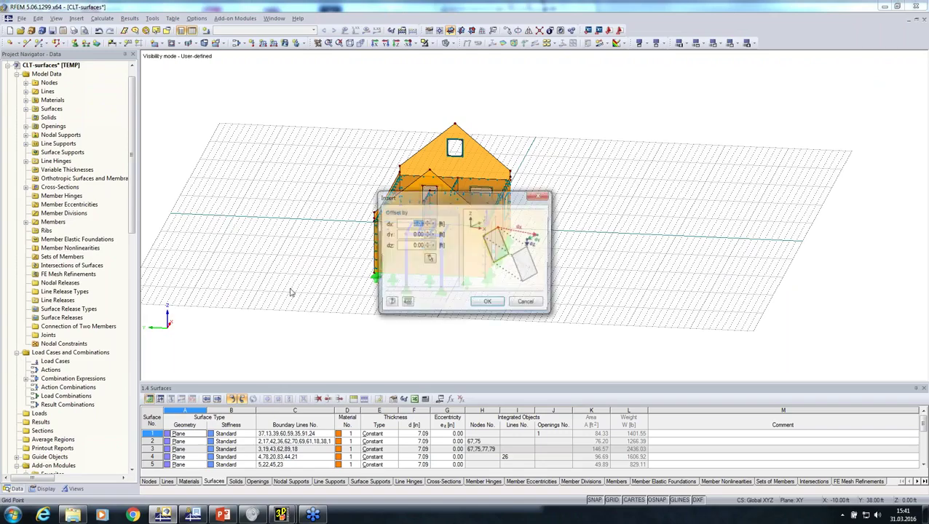
left_click(486, 304)
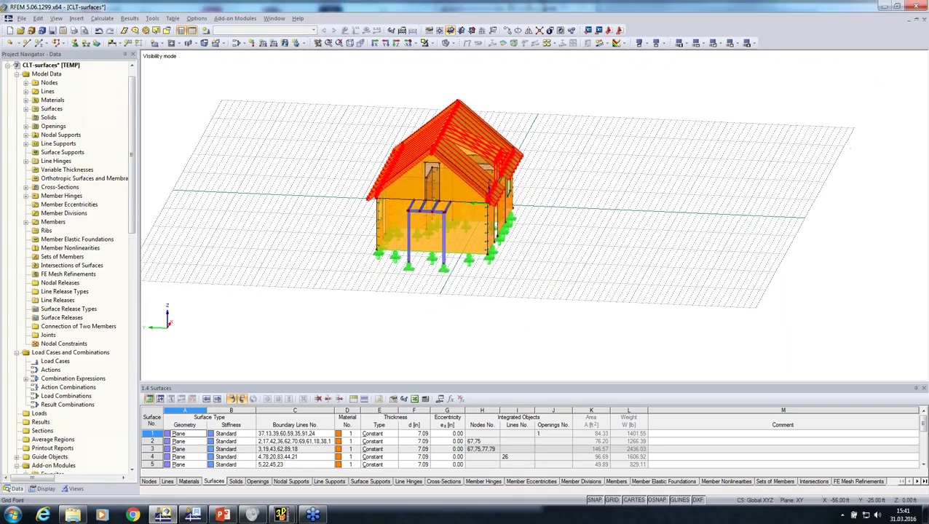
Create a user-defined visibility named Roof in Group 1 from the inserted roof members
middle_click_drag(442, 86, 428, 116, "ctrl")
scroll(428, 117, "up", 3)
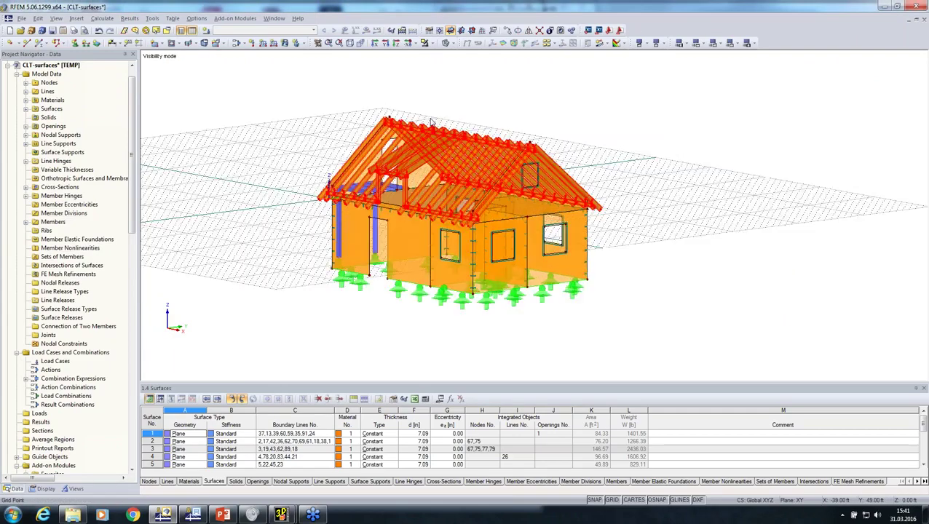
scroll(428, 117, "down", 1)
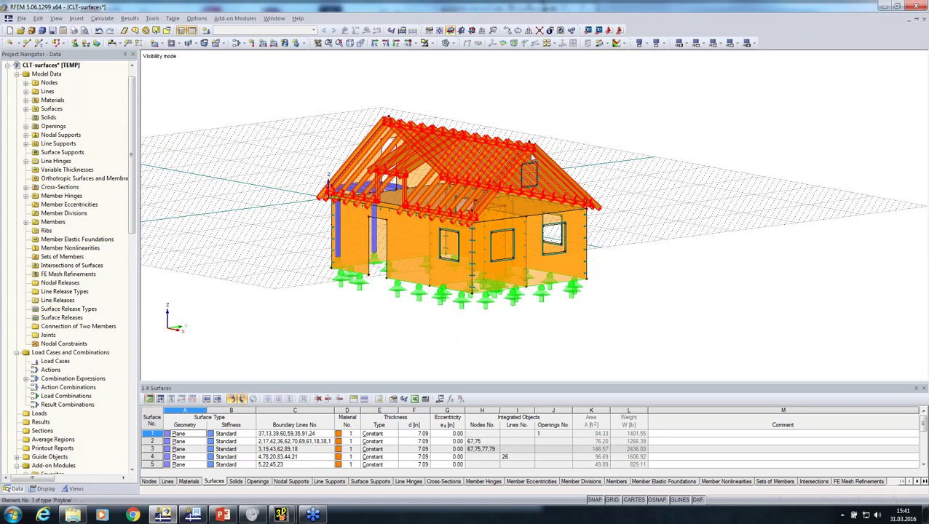
scroll(529, 152, "up", 1)
scroll(529, 151, "up", 1)
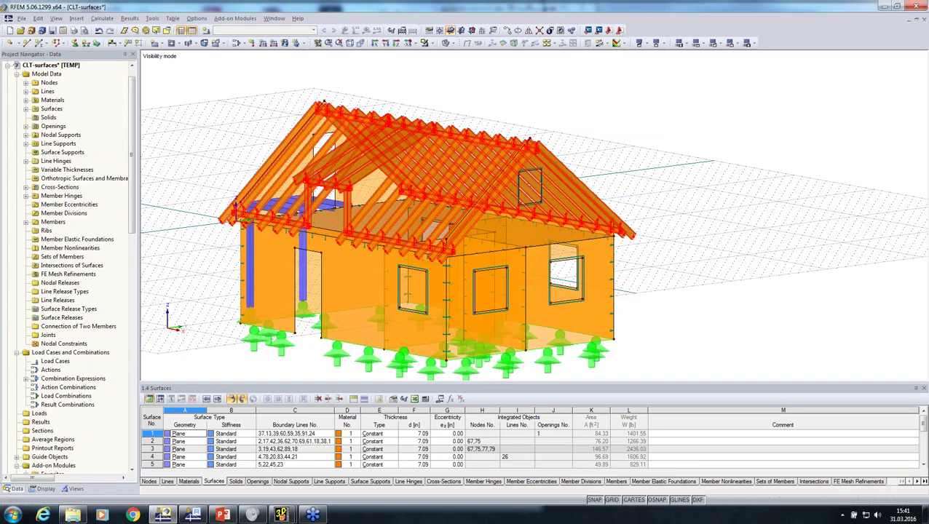
left_click(72, 488)
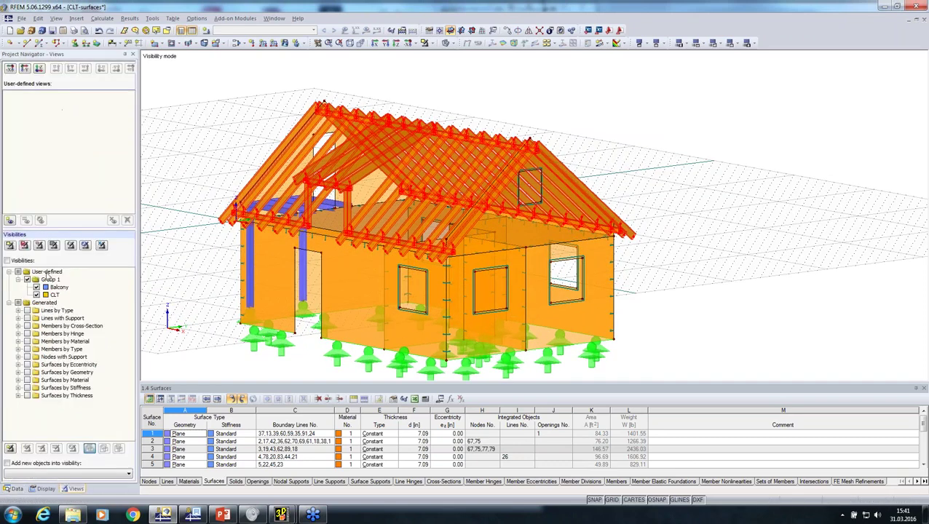
right_click(48, 280)
left_click(71, 289)
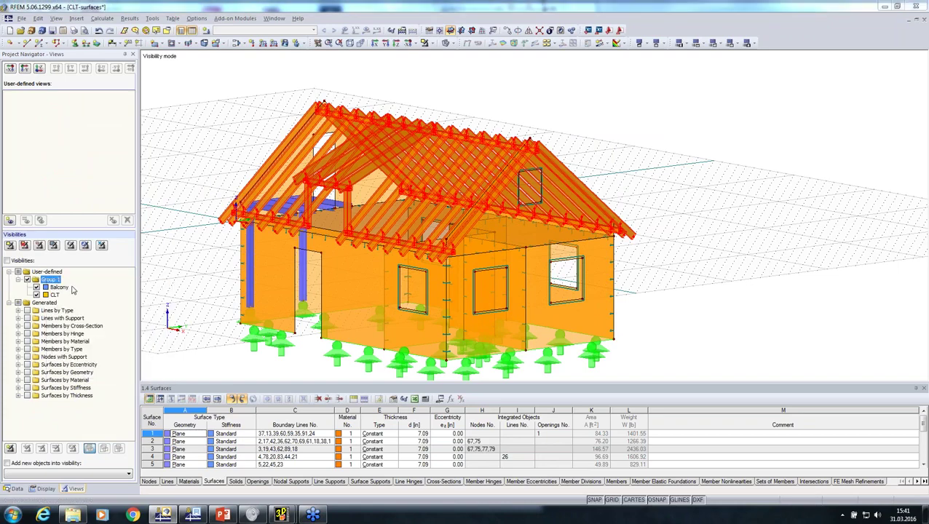
type("Roof")
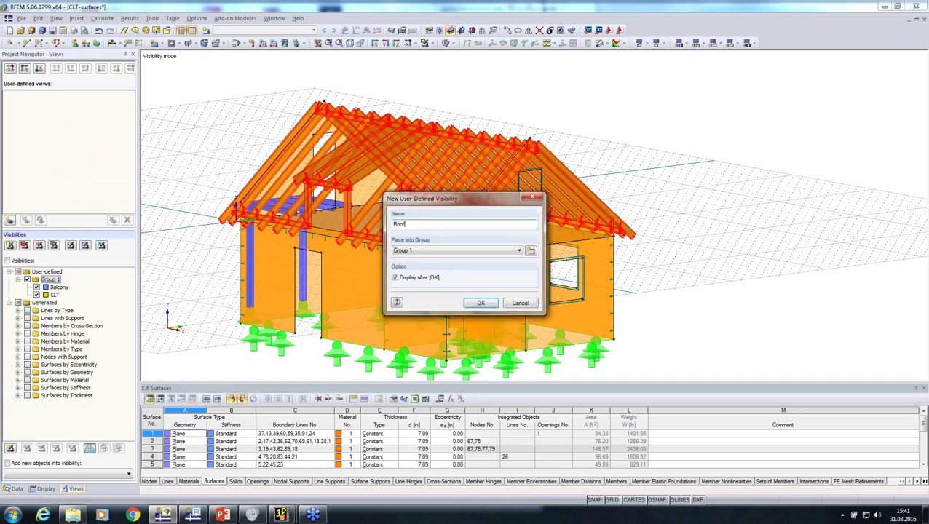
key("Return")
Connect the lines and members across the whole roof area with the CLT walls and the balcony
scroll(342, 259, "up", 3)
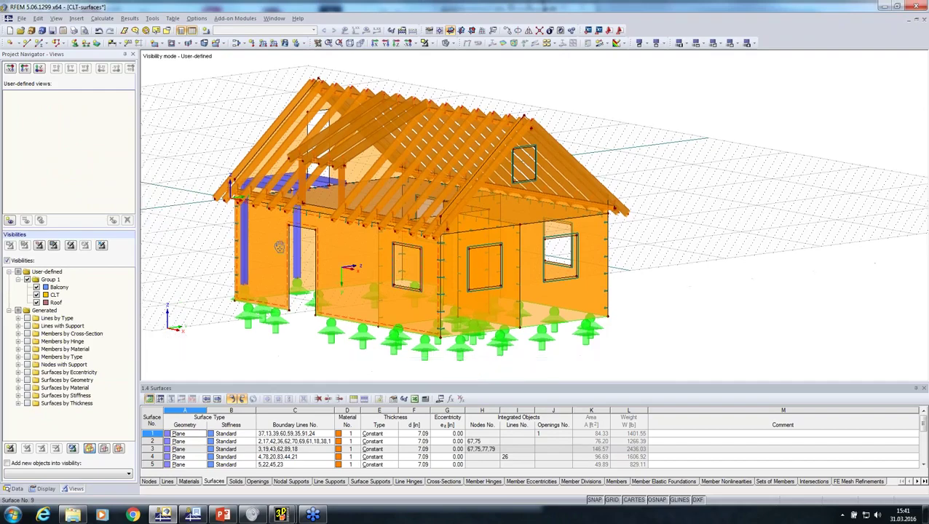
middle_click_drag(342, 260, 535, 100, "ctrl")
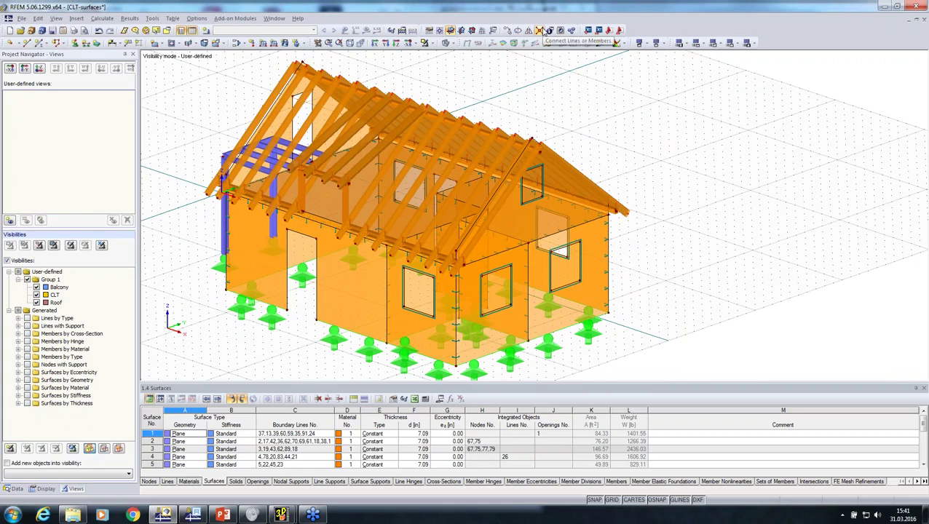
left_click(540, 31)
left_click_drag(671, 72, 250, 260)
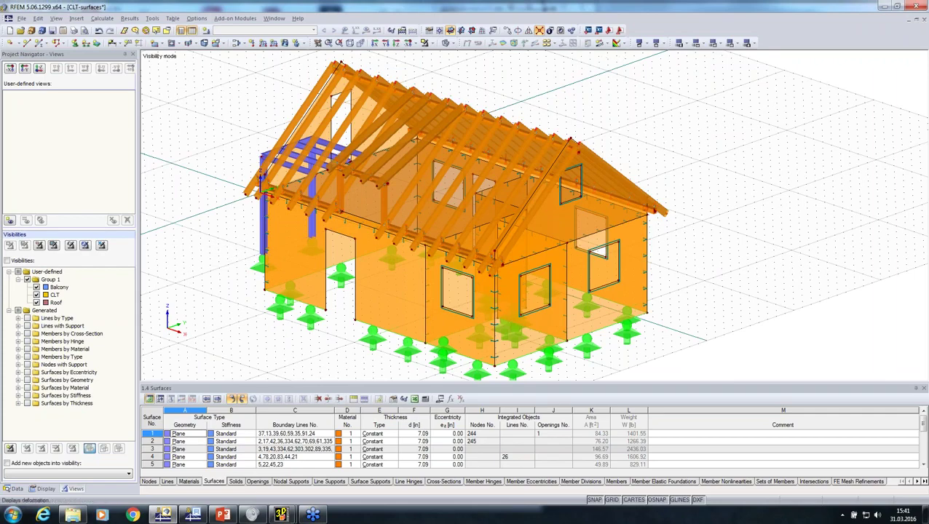
Display the model as wireframe and examine the connection nodes between the roof members and the gable wall surfaces
left_click(449, 43)
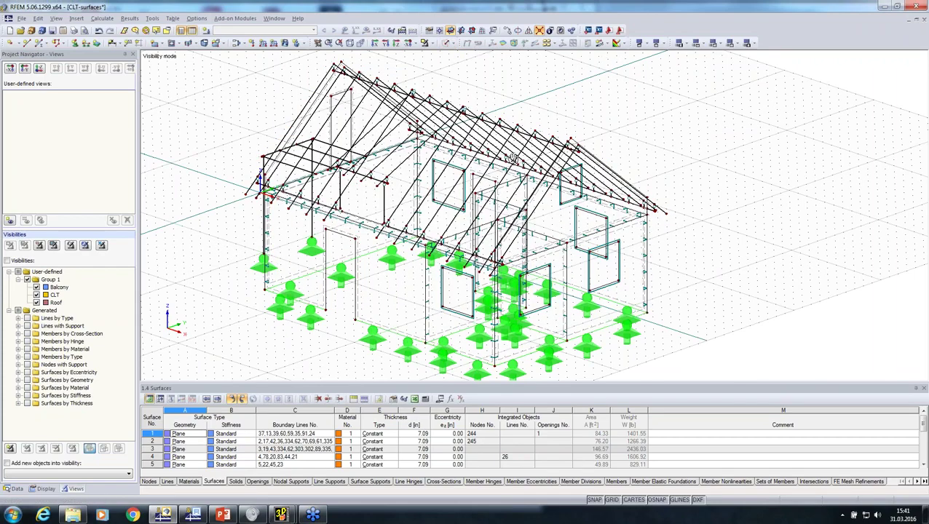
scroll(615, 175, "up", 5)
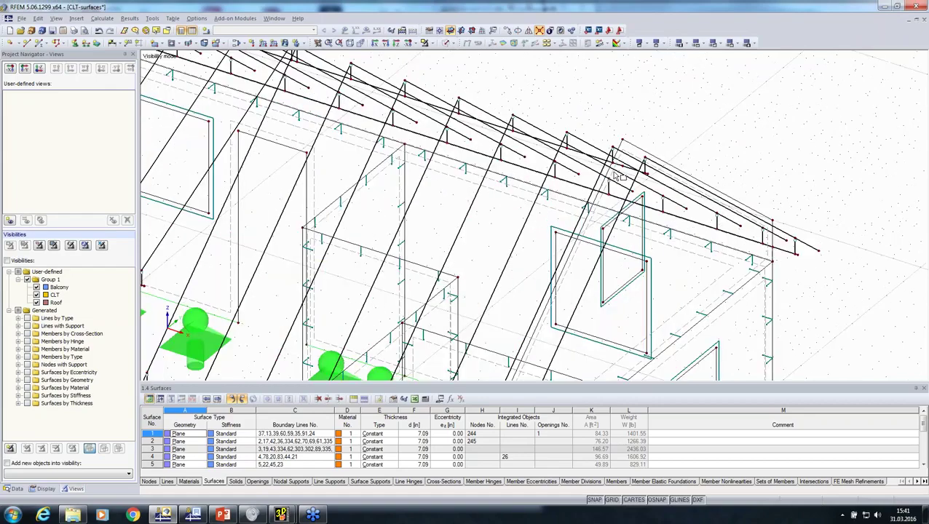
scroll(615, 175, "down", 5)
middle_click_drag(617, 173, 496, 259, "ctrl")
scroll(322, 114, "up", 4)
scroll(322, 114, "down", 1)
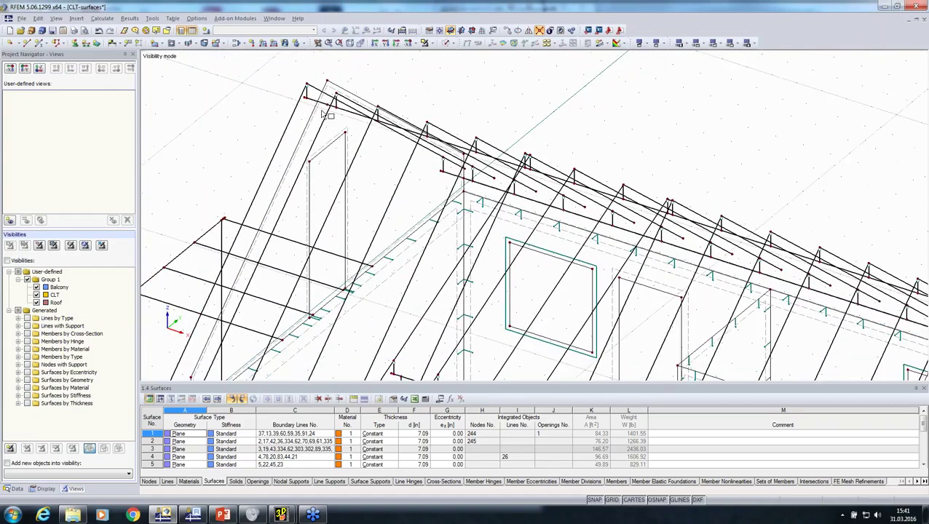
scroll(325, 114, "down", 6)
scroll(278, 211, "up", 2)
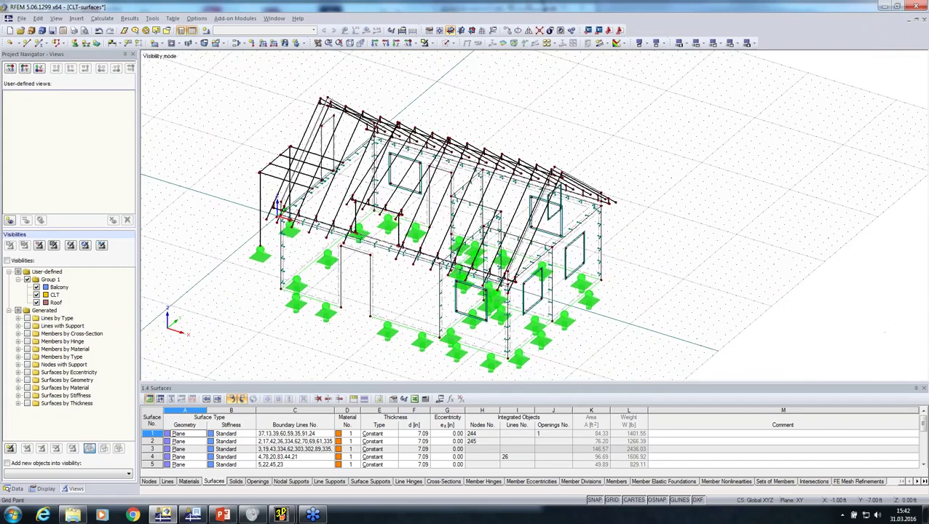
Display the model as solid and review the general properties of the CLT wall surface behind the balcony
middle_click_drag(280, 212, 543, 146, "ctrl")
left_click(446, 43)
scroll(349, 288, "up", 1)
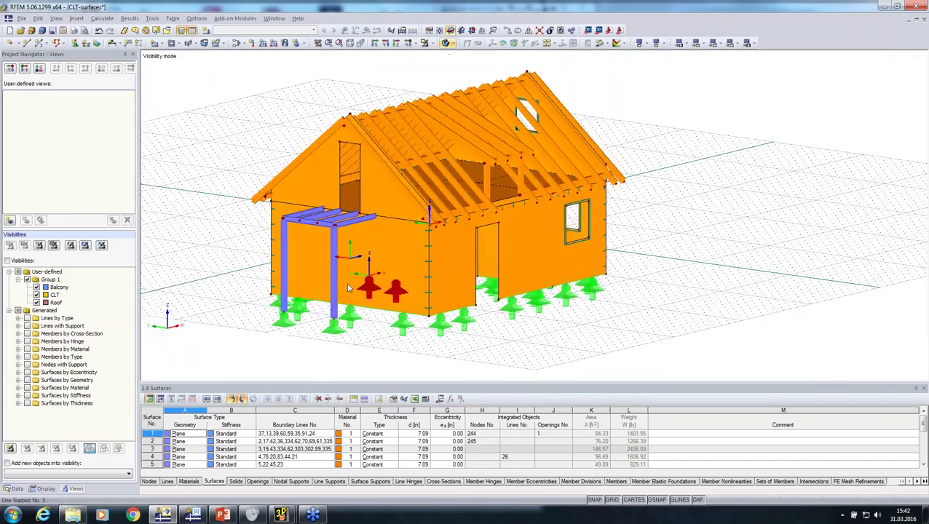
scroll(349, 288, "up", 2)
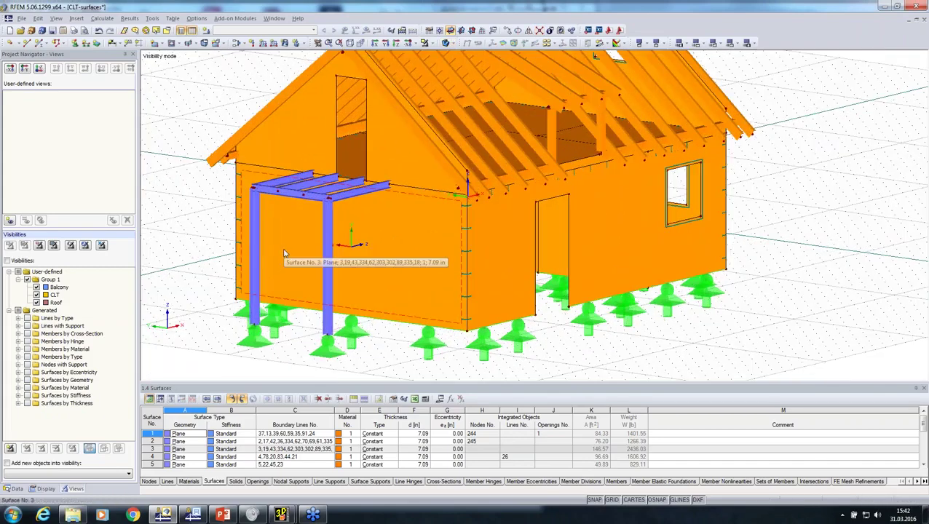
double_click(285, 252)
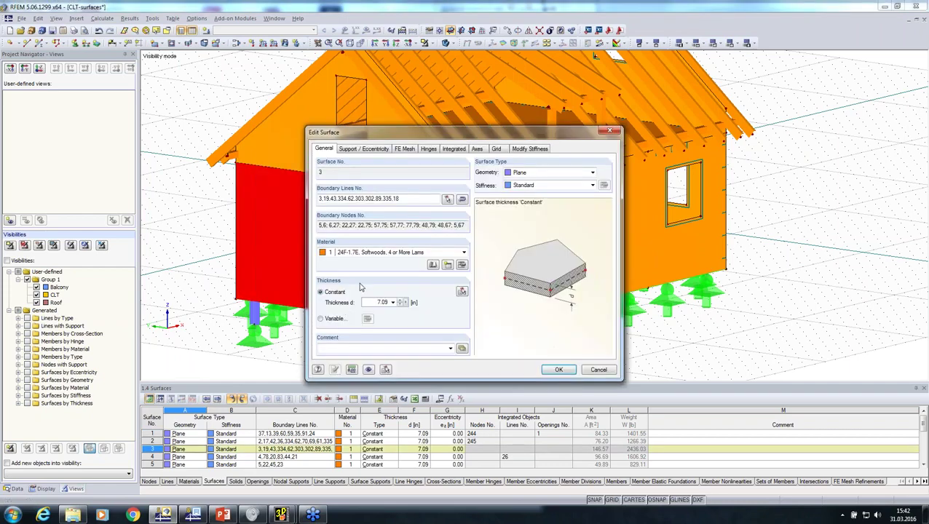
left_click(596, 370)
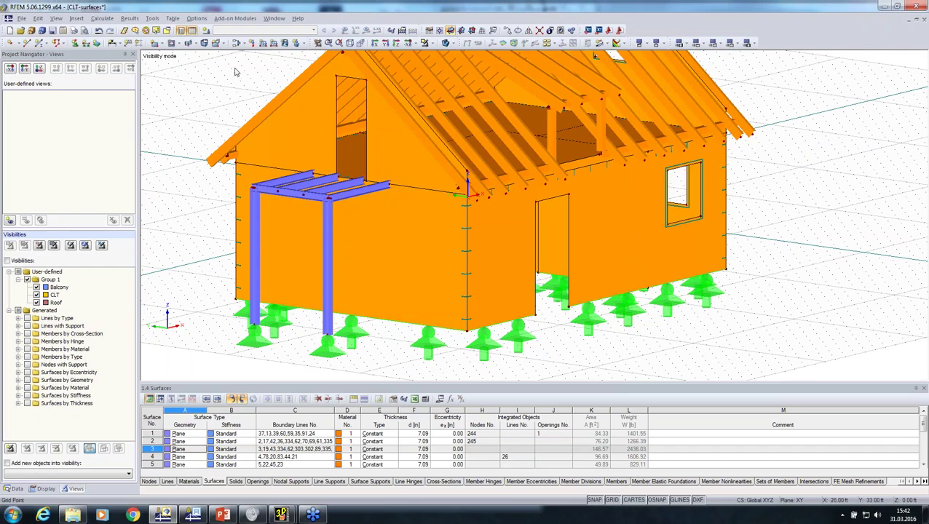
Try the ANSI/AWC NDS-2015 standard with the LRFD method in the RF-LAMINATE add-on module, then cancel the module
left_click(237, 18)
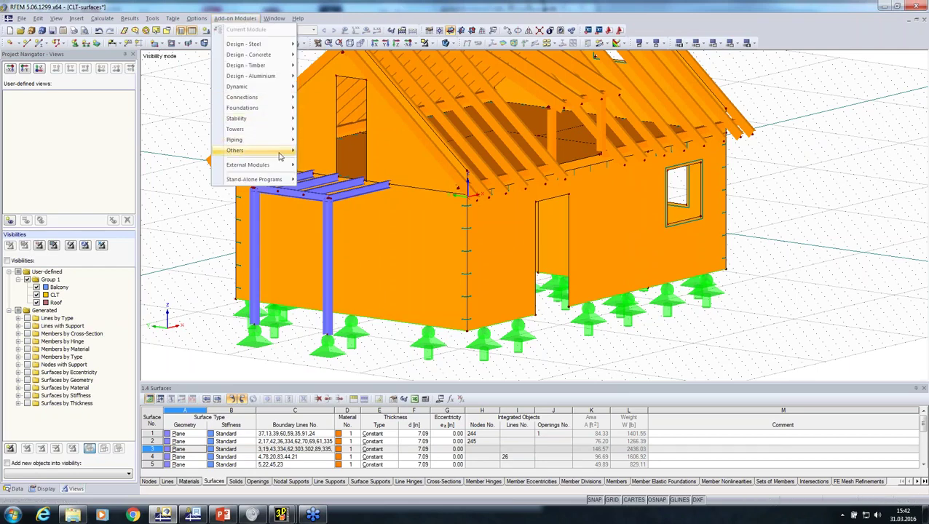
mouse_move(279, 156)
left_click(368, 255)
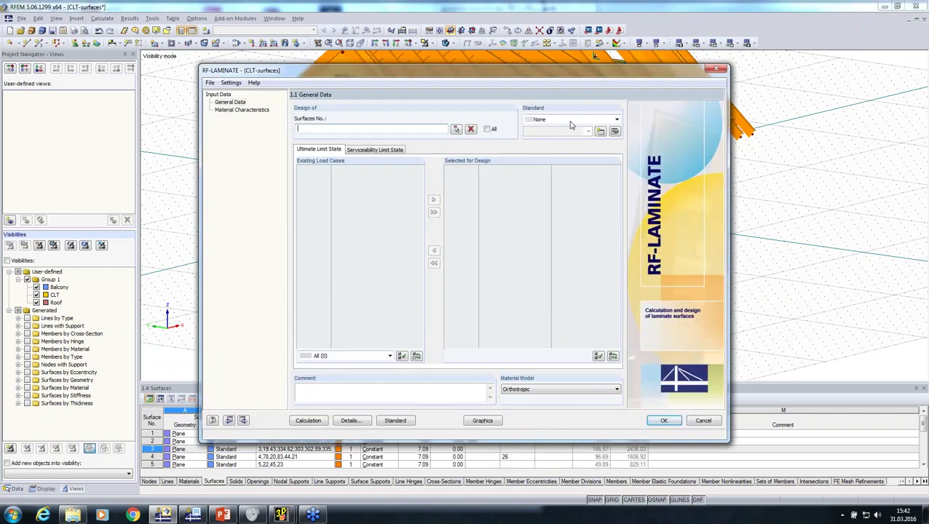
left_click(570, 119)
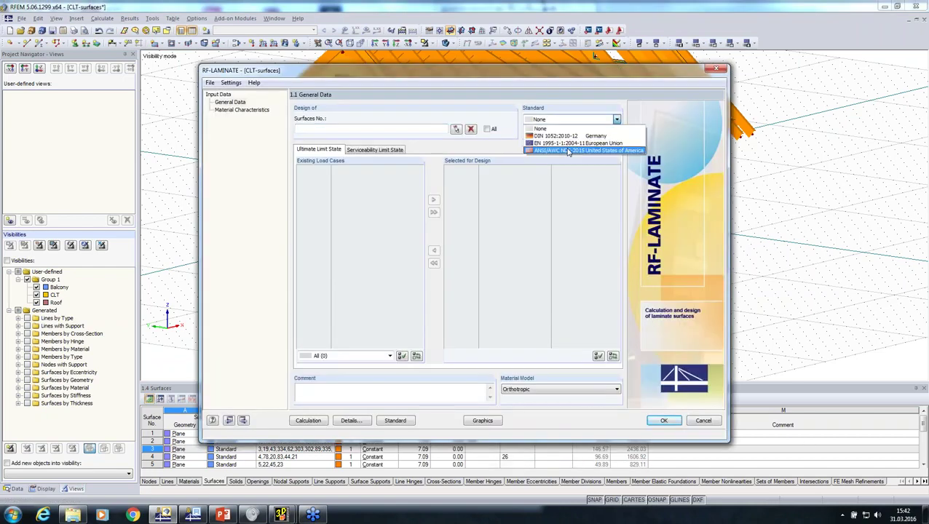
left_click(562, 149)
left_click(567, 134)
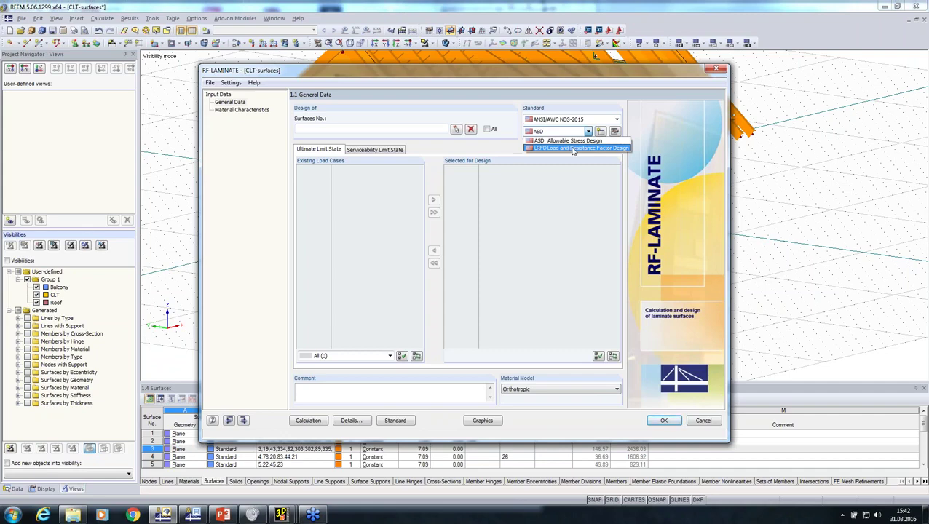
left_click(572, 148)
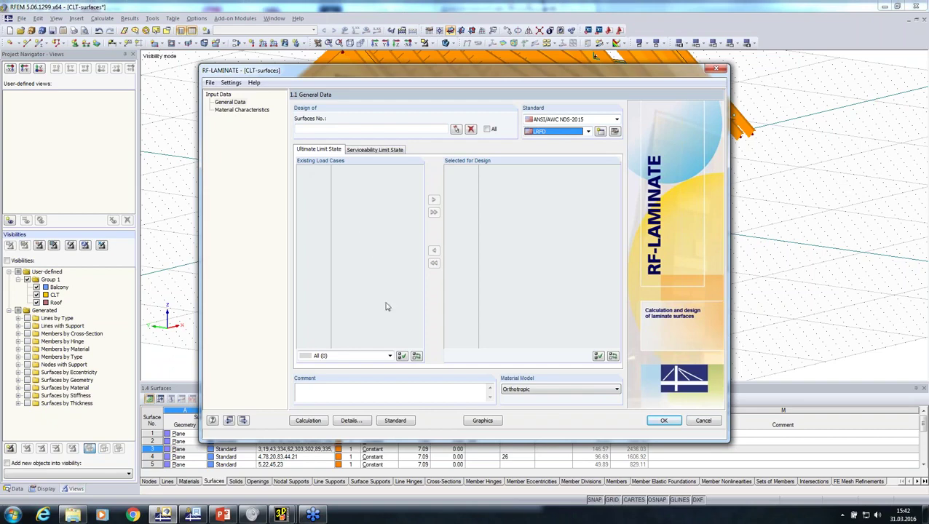
left_click(703, 421)
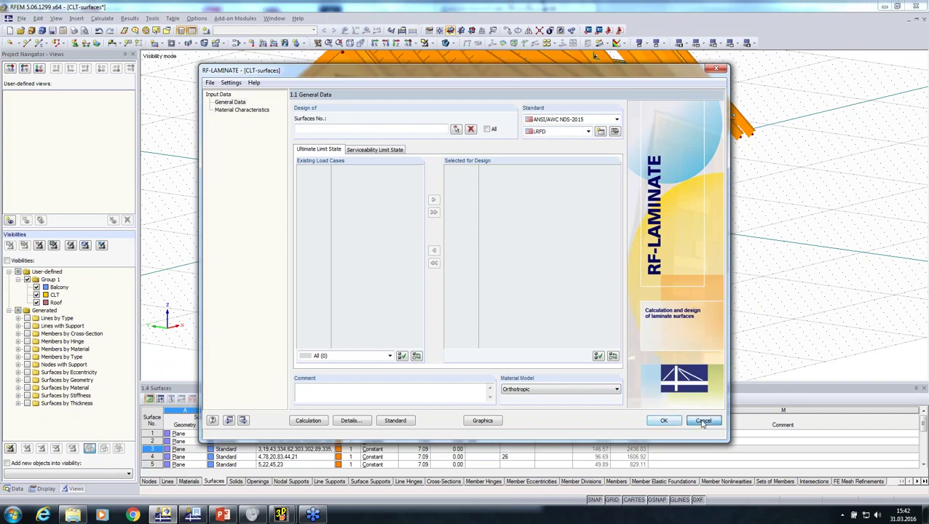
left_click(447, 270)
middle_click_drag(467, 291, 348, 288)
scroll(348, 288, "down", 2)
scroll(348, 288, "down", 3)
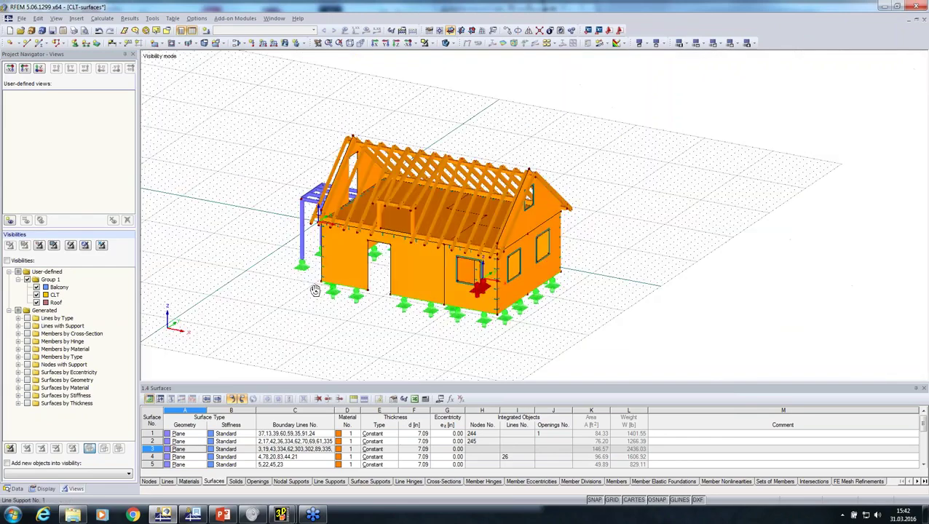
Restrict the visible objects to the Roof visibility and display the model as wireframe
scroll(315, 291, "up", 1)
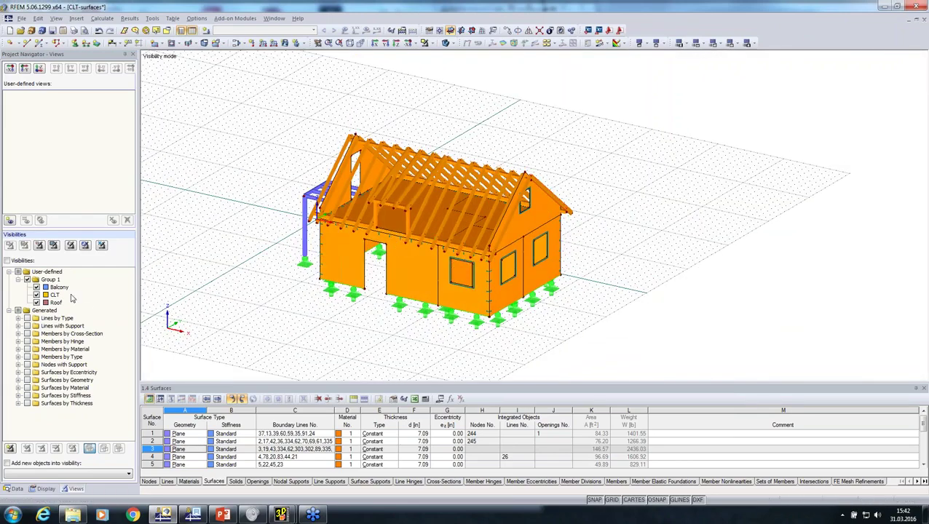
left_click(37, 287)
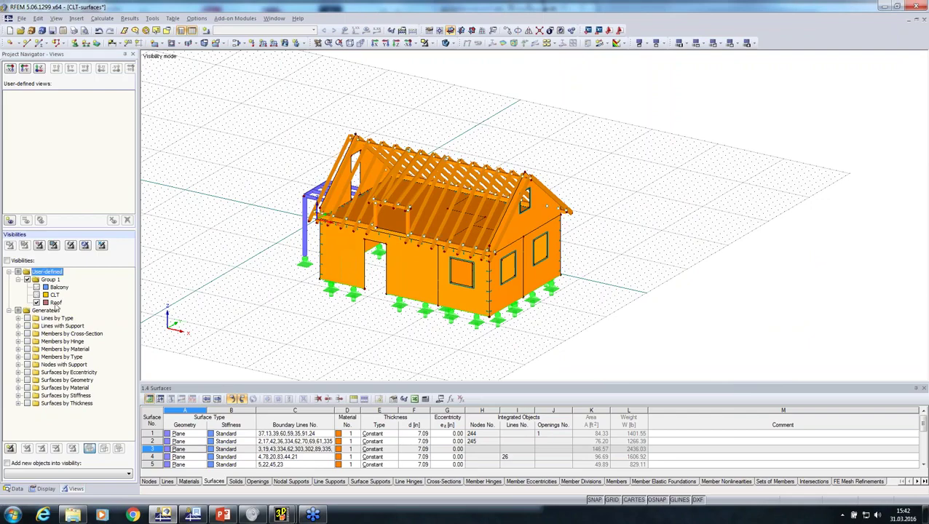
left_click(56, 302)
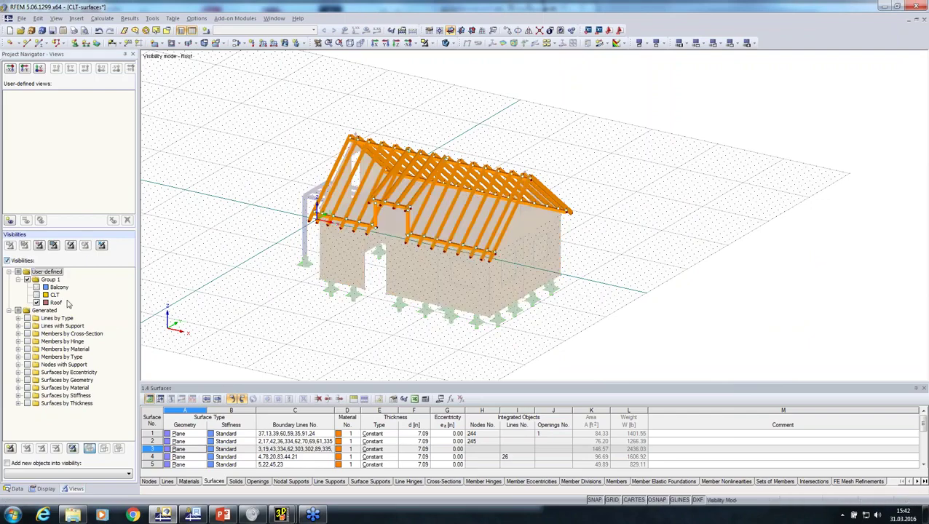
middle_click_drag(367, 334, 655, 298, "ctrl")
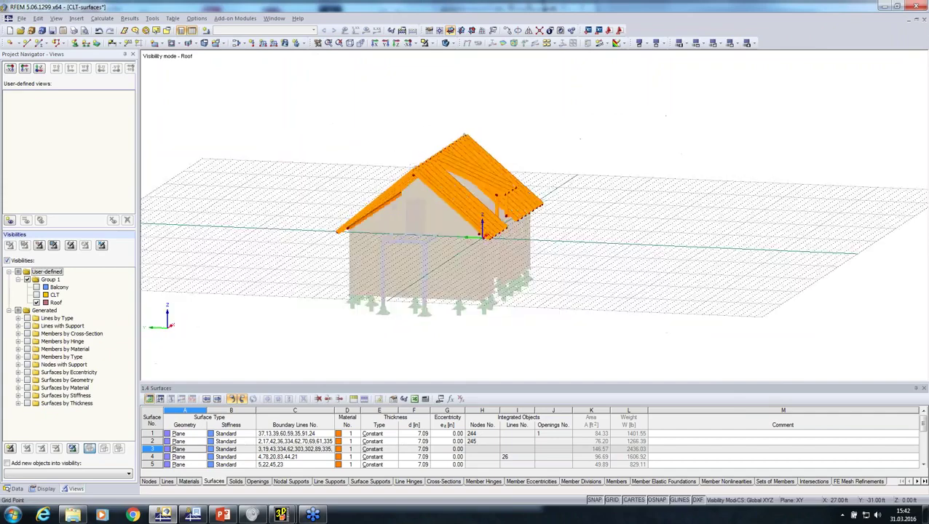
left_click(446, 42)
middle_click_drag(481, 231, 508, 270, "ctrl")
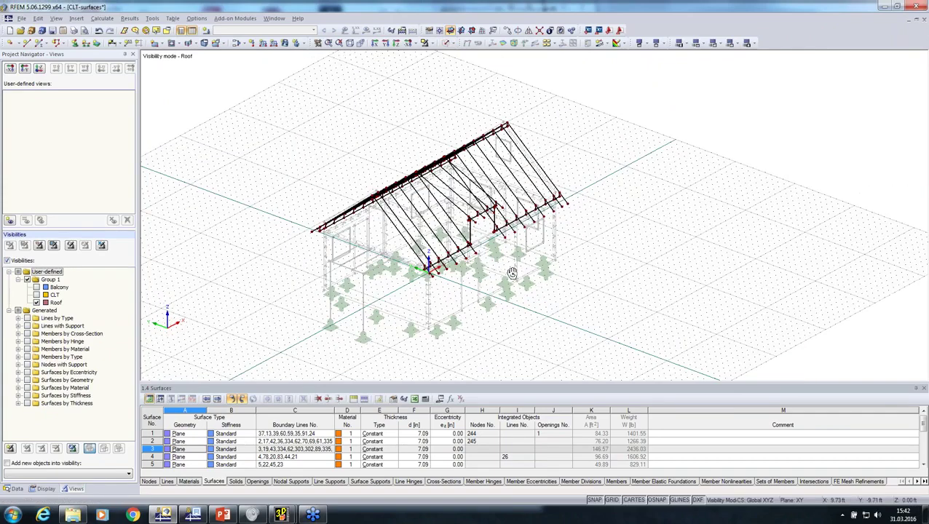
Start generating member loads from area loads via plane and create LC1 in the Dead category with self-weight active
left_click(152, 18)
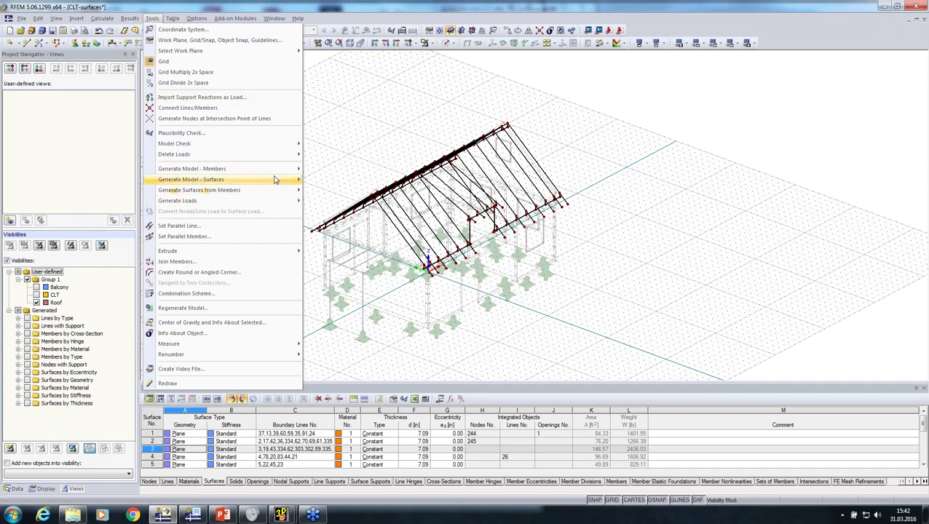
mouse_move(274, 204)
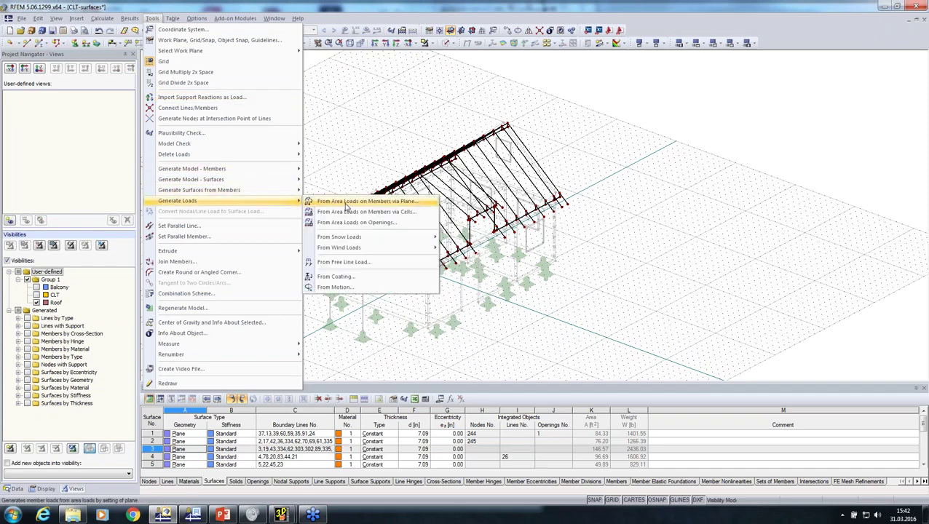
left_click(346, 207)
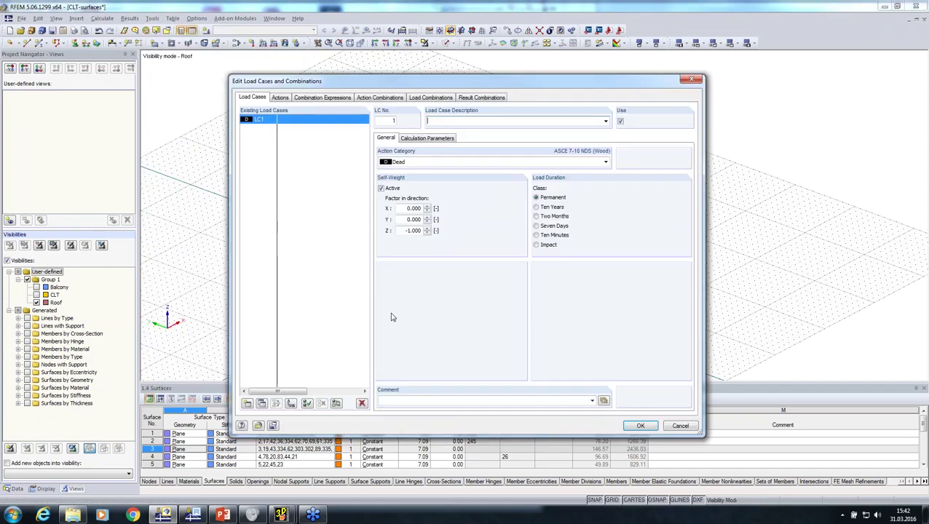
left_click(640, 427)
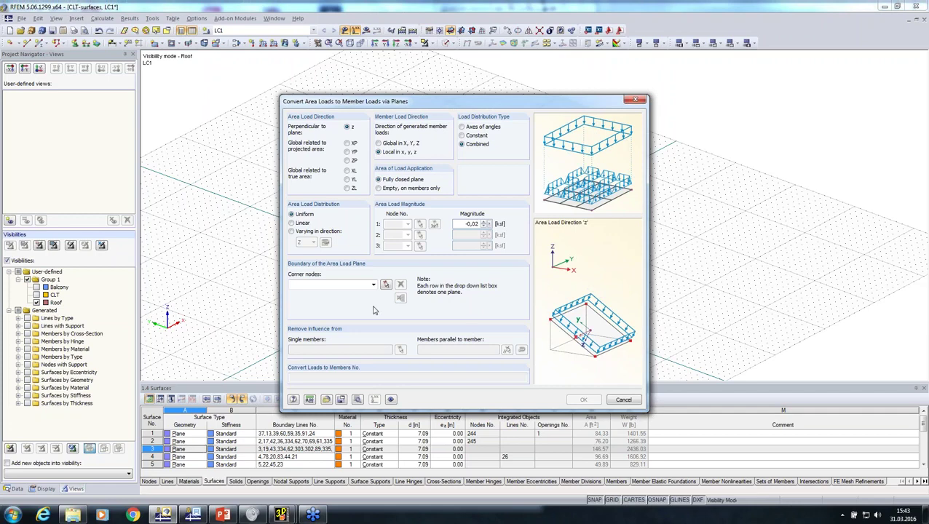
Define the load plane over one roof slope with corner nodes 114, 112, 214, 216 and generate the uniform -0.020 ksf load on its members
left_click(386, 286)
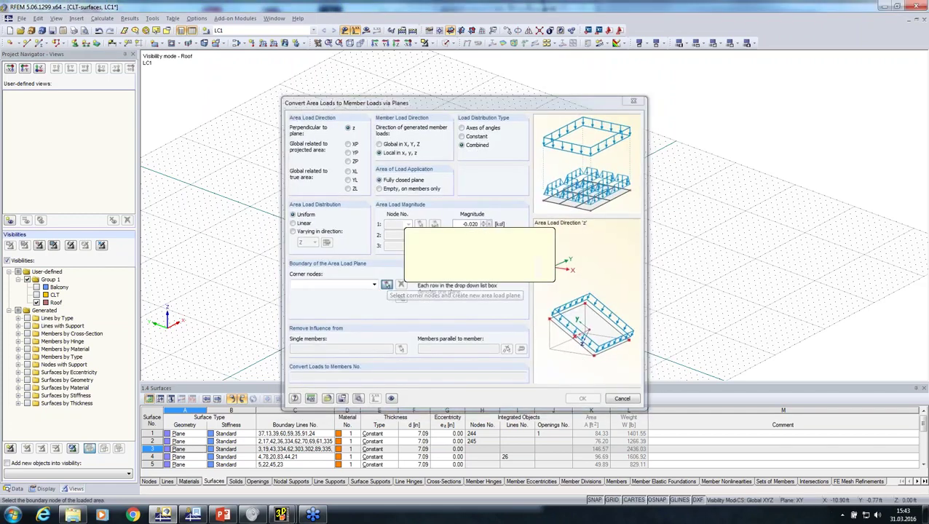
middle_click_drag(312, 238, 644, 237, "ctrl")
scroll(371, 211, "up", 2)
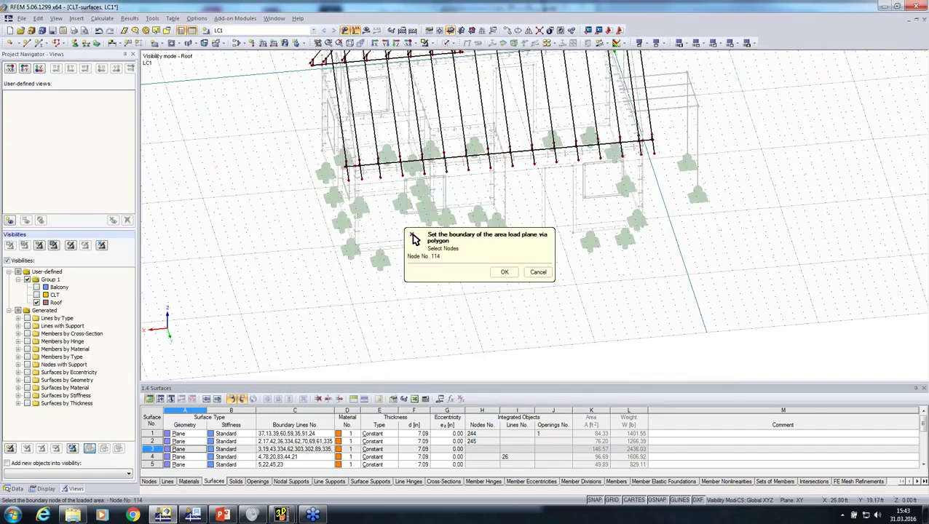
left_click(654, 153)
middle_click_drag(686, 191, 648, 362)
scroll(607, 222, "up", 3)
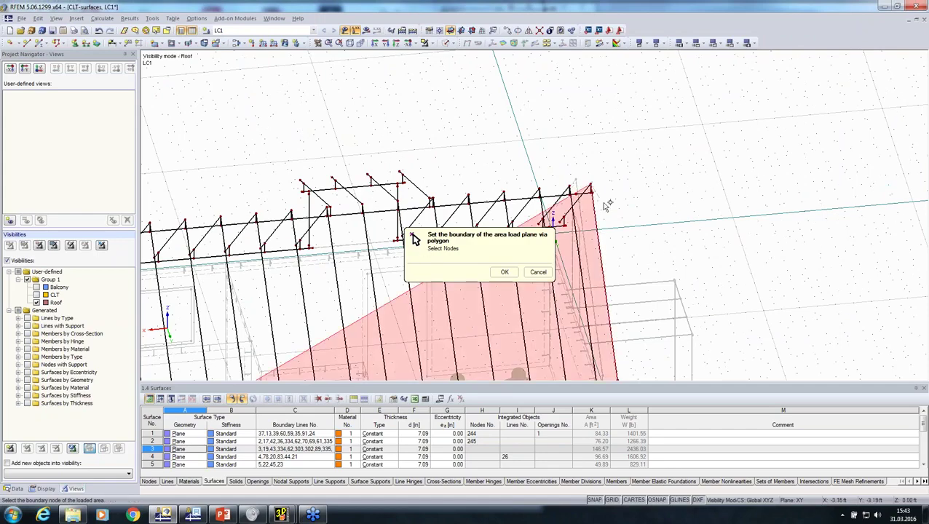
middle_click_drag(626, 203, 854, 141)
scroll(315, 176, "up", 3)
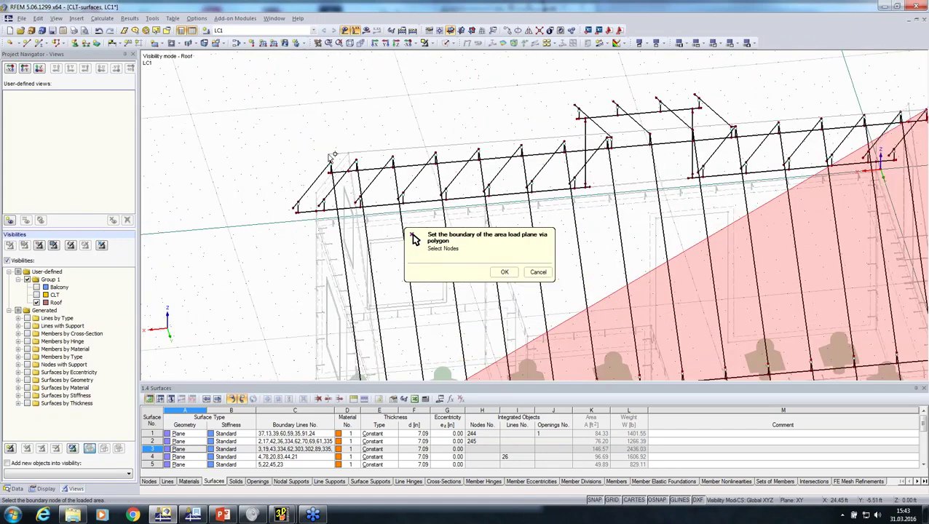
left_click(332, 163)
left_click(504, 272)
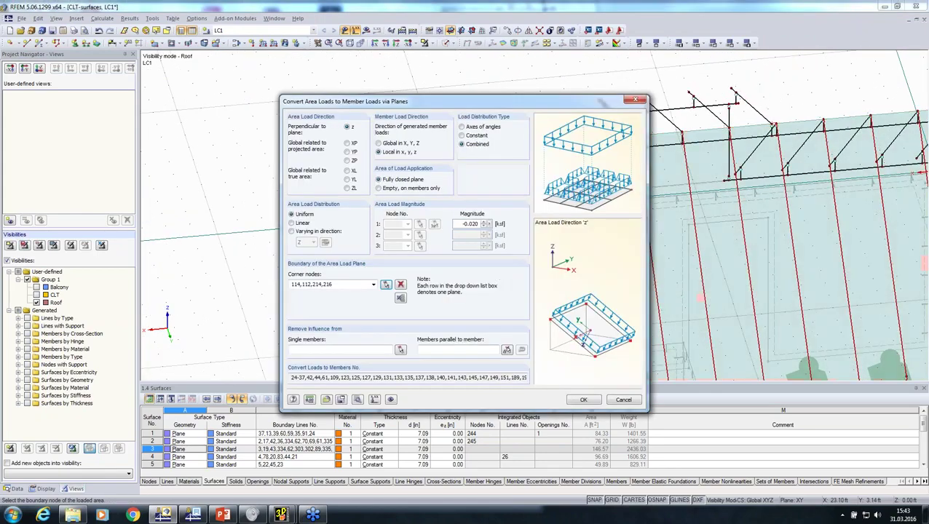
left_click(577, 400)
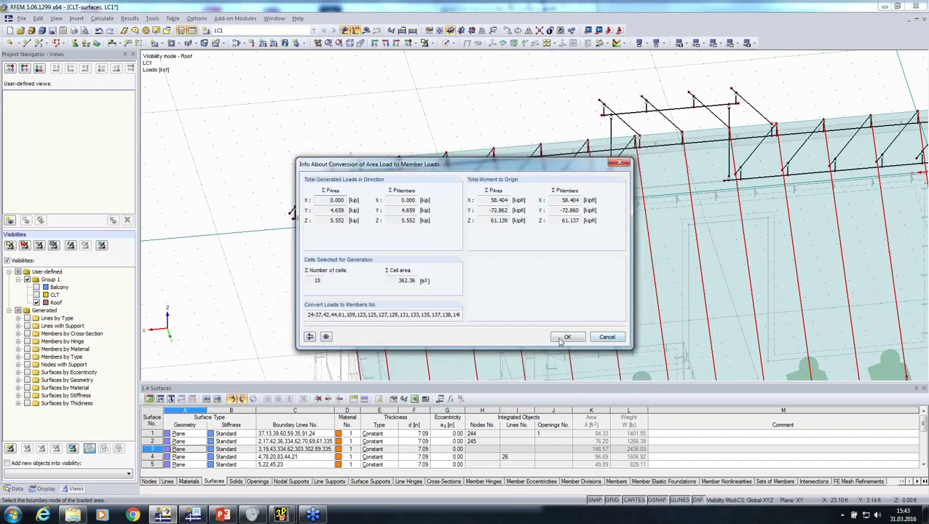
left_click(569, 336)
Change the generated roof area load's direction to global ZL, related to the true area
scroll(342, 264, "down", 5)
middle_click_drag(342, 263, 281, 220, "ctrl")
double_click(408, 233)
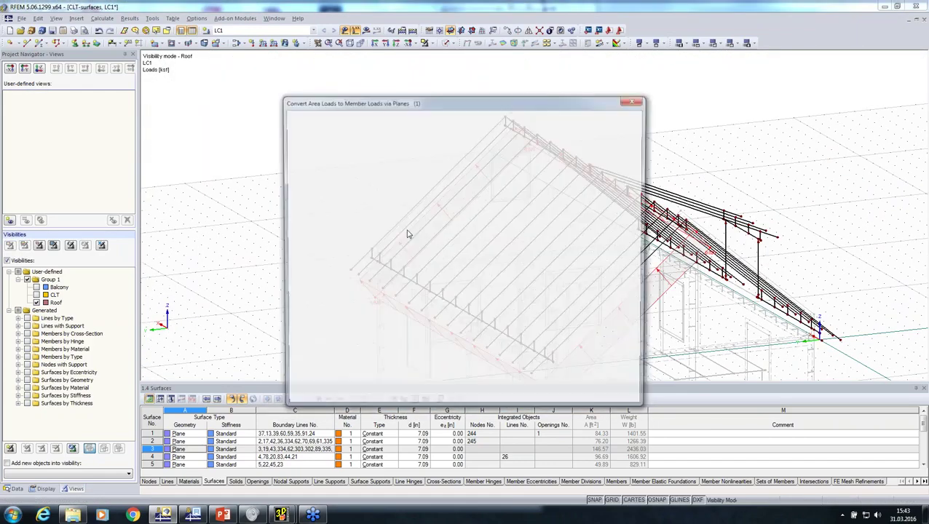
left_click(347, 188)
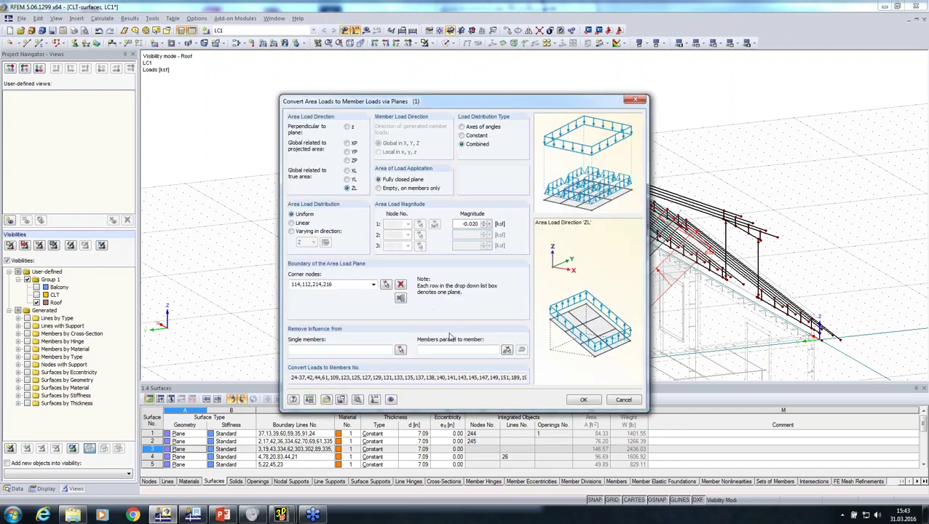
left_click(581, 401)
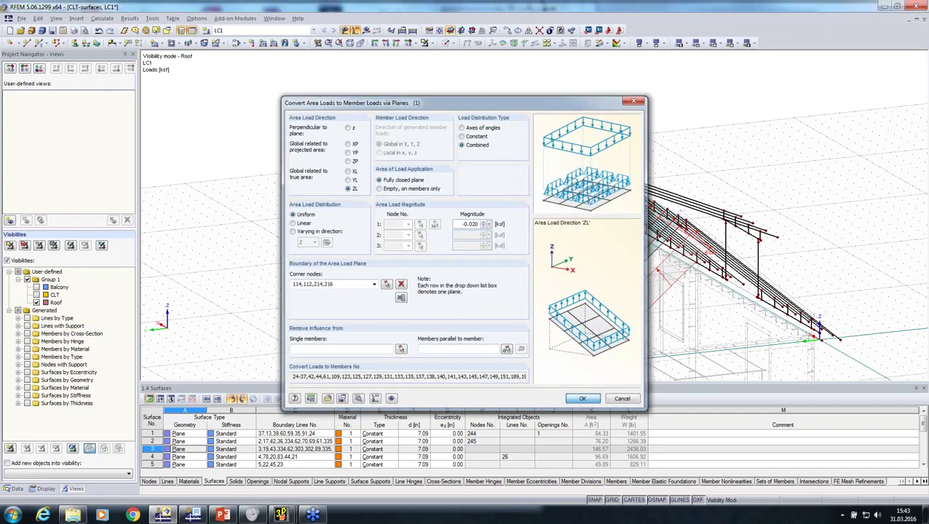
left_click(566, 337)
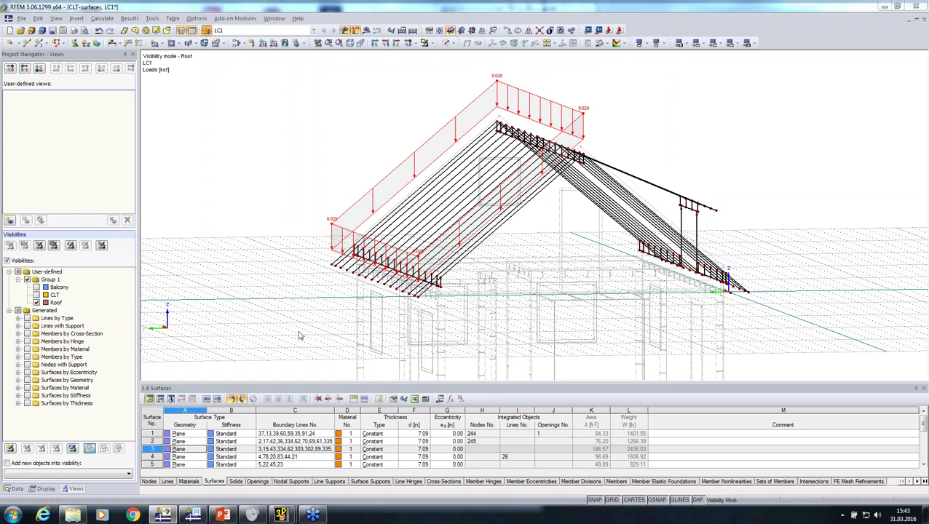
Create load case LC2 with the action category Snow
left_click(604, 168)
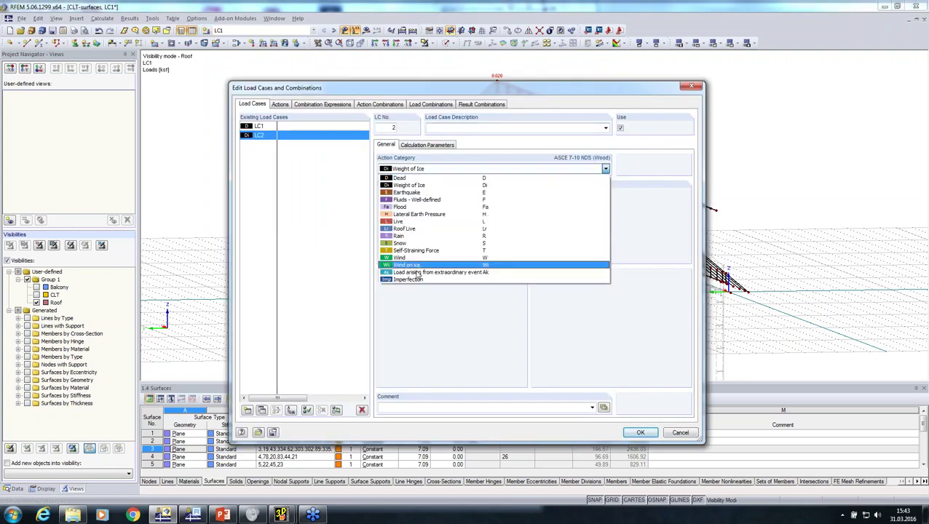
left_click(405, 244)
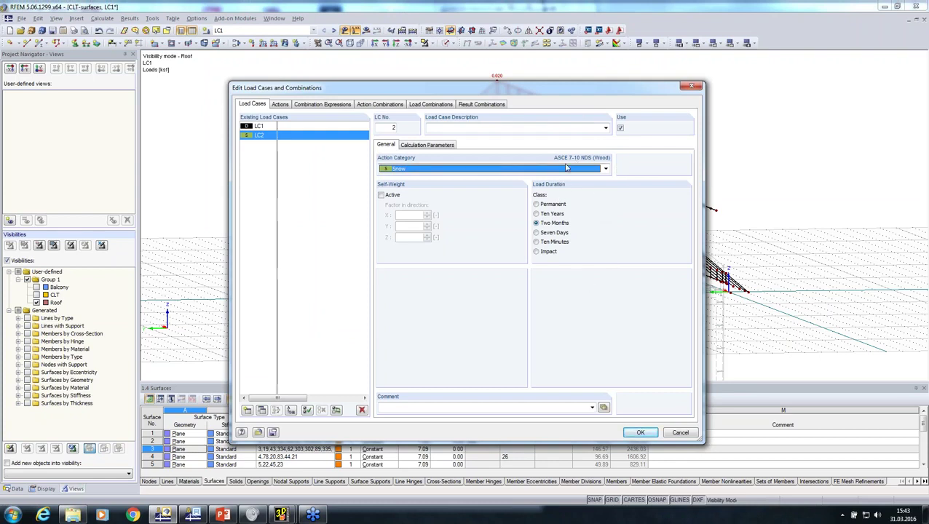
left_click(632, 434)
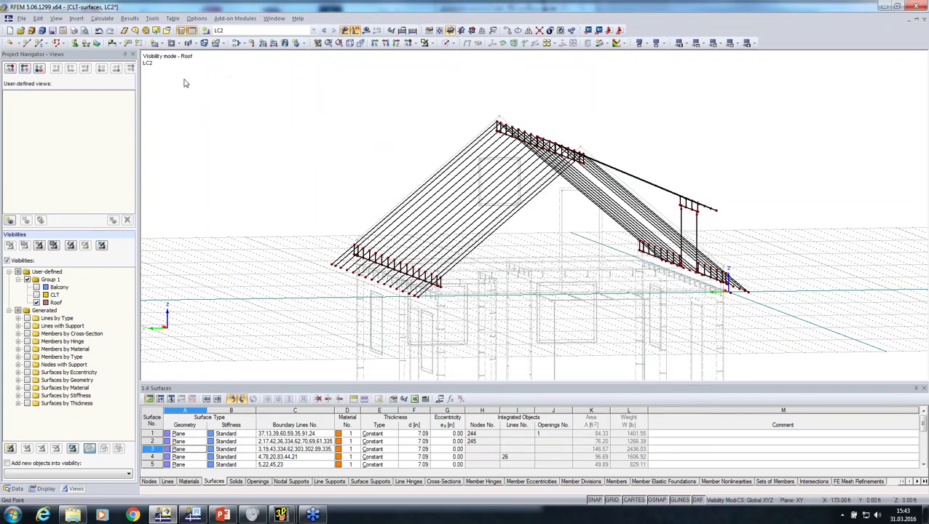
Start generating ASCE/SEI 7-10 snow loads for a duopitch roof and consult the ground snow load map and the Alaskan locations catalogue
left_click(153, 19)
mouse_move(218, 201)
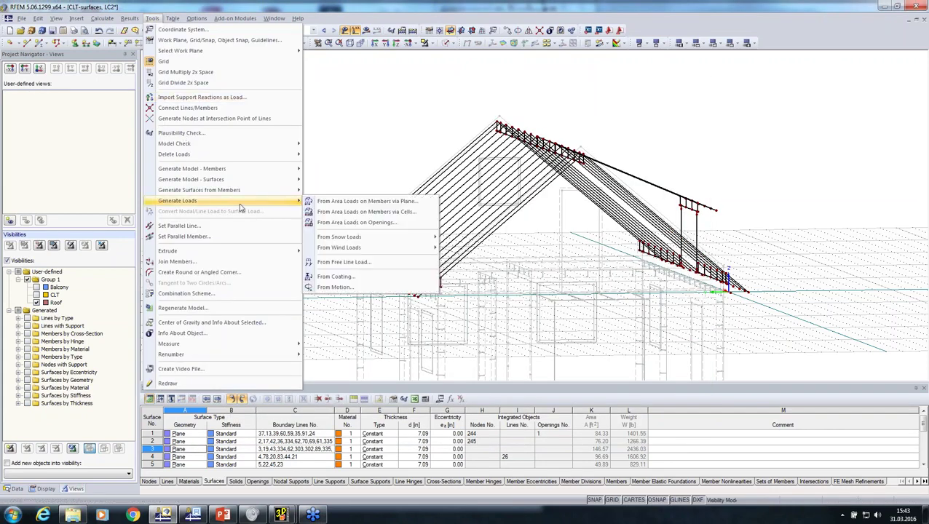
mouse_move(379, 241)
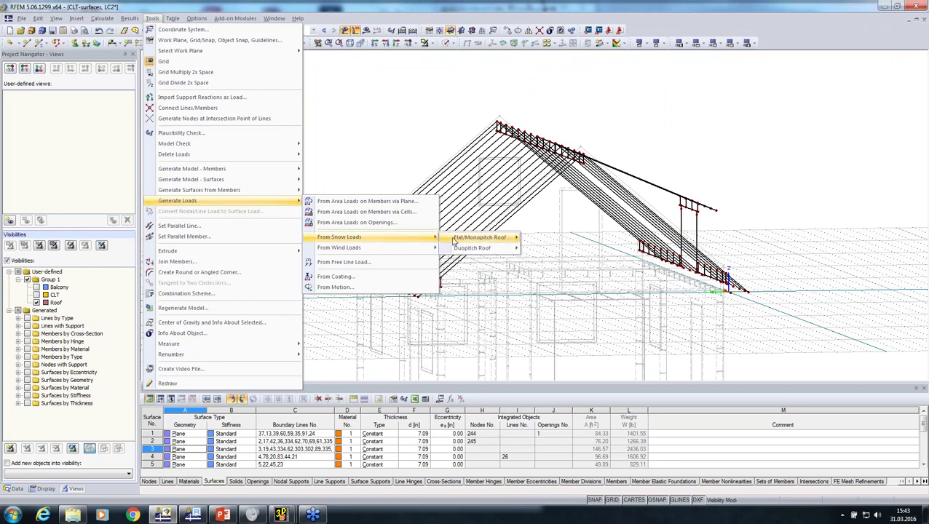
mouse_move(484, 249)
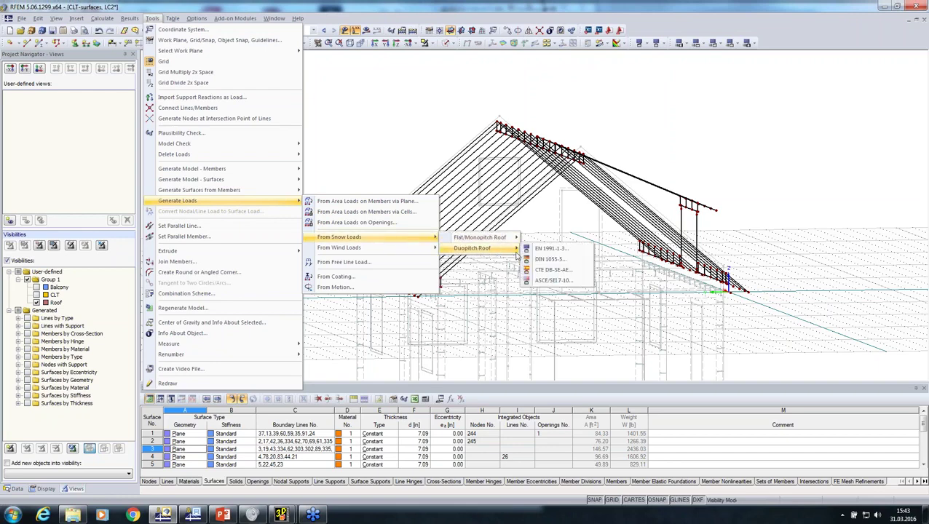
left_click(542, 282)
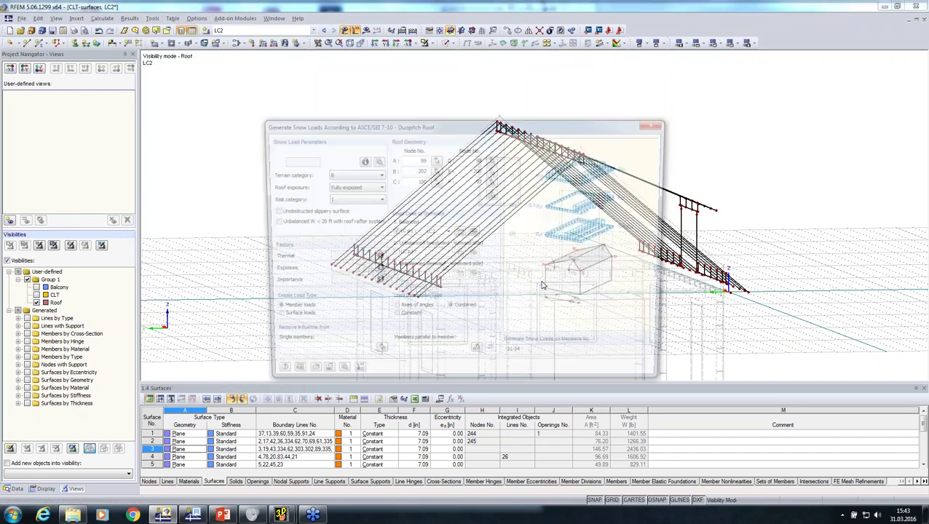
left_click(360, 165)
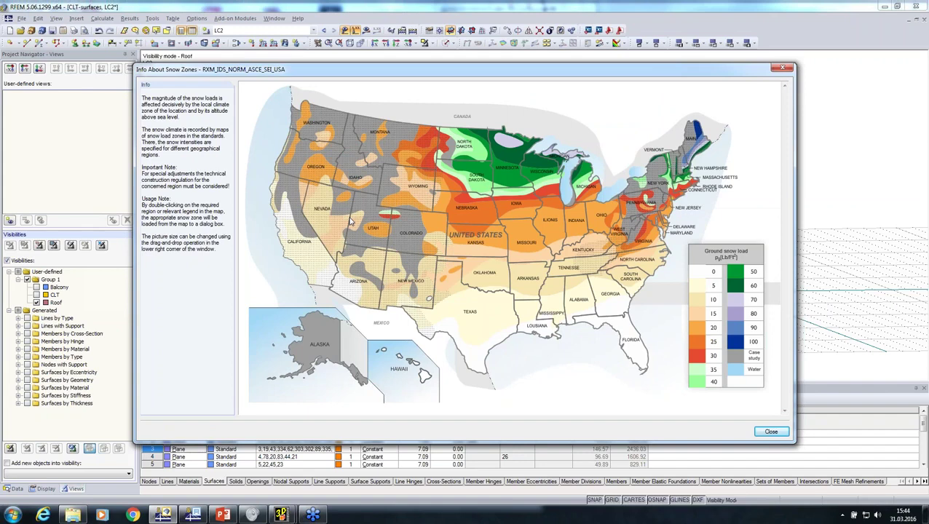
left_click(771, 432)
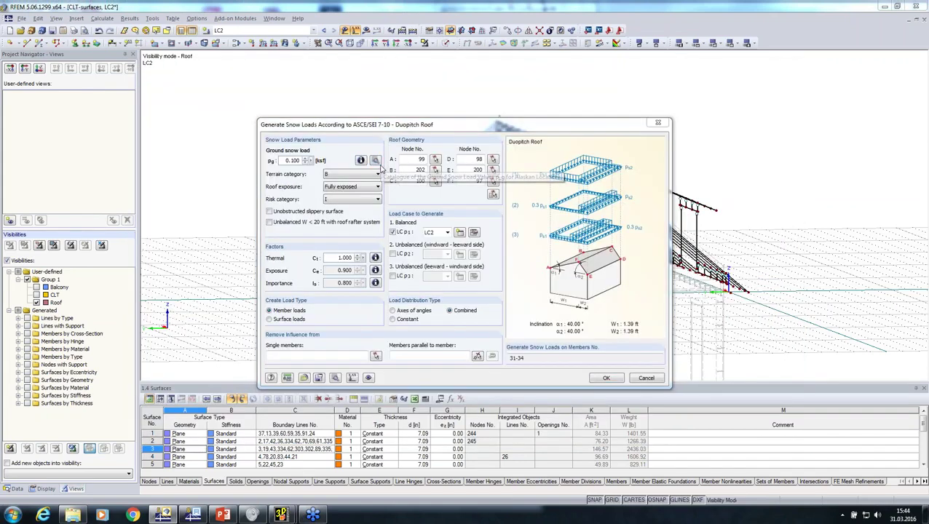
left_click(382, 166)
left_click(599, 372)
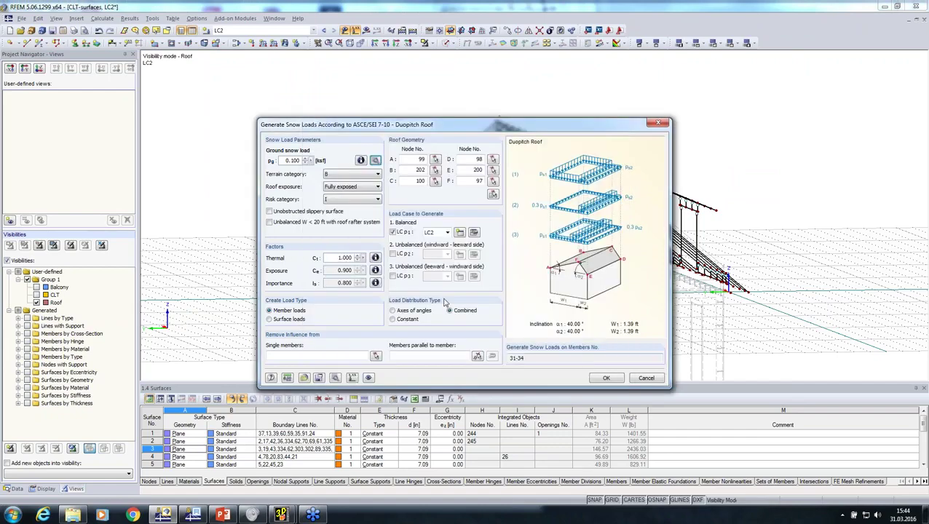
Define the duopitch roof boundary by its eave and ridge corner nodes and generate the balanced snow load on the members in LC2
left_click(492, 195)
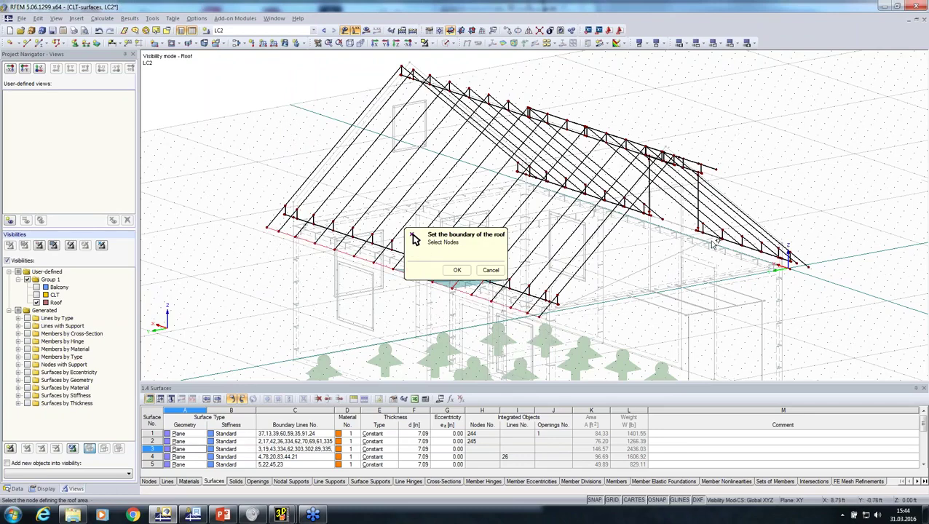
middle_click_drag(708, 248, 674, 314, "ctrl")
scroll(674, 313, "up", 5)
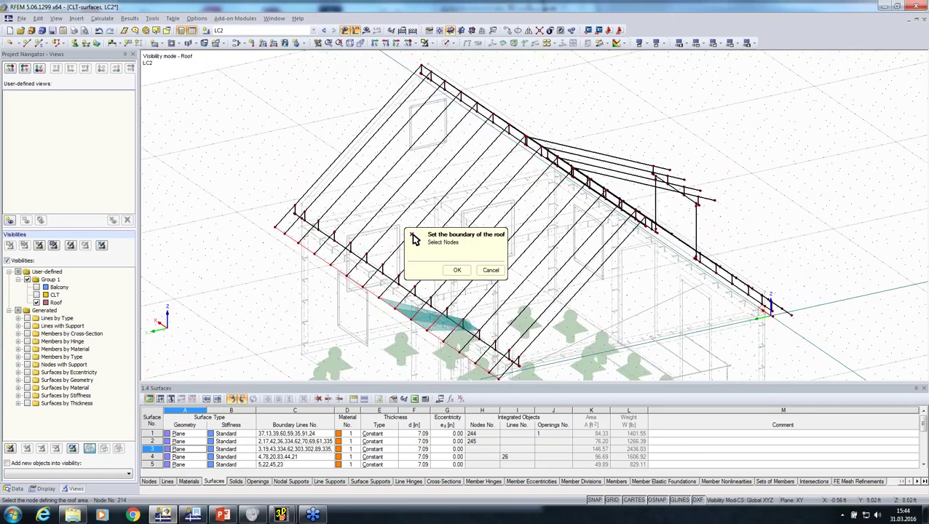
middle_click_drag(648, 285, 739, 275, "ctrl")
left_click(769, 159)
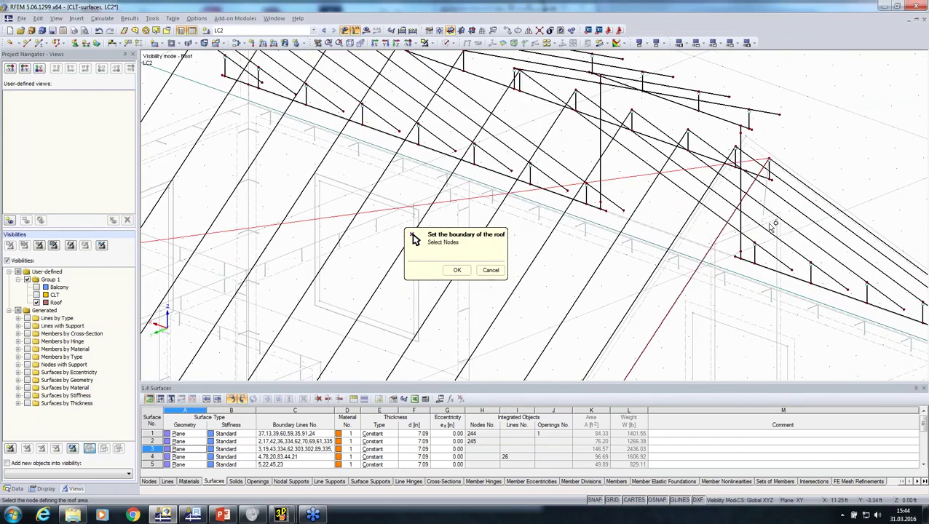
middle_click_drag(767, 174, 735, 276, "ctrl")
left_click(713, 270)
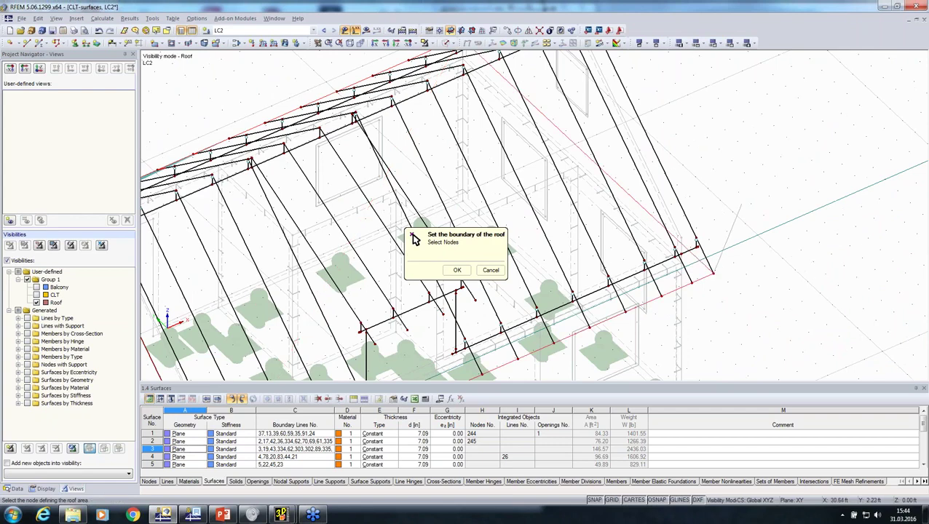
middle_click_drag(740, 210, 733, 320)
left_click(457, 270)
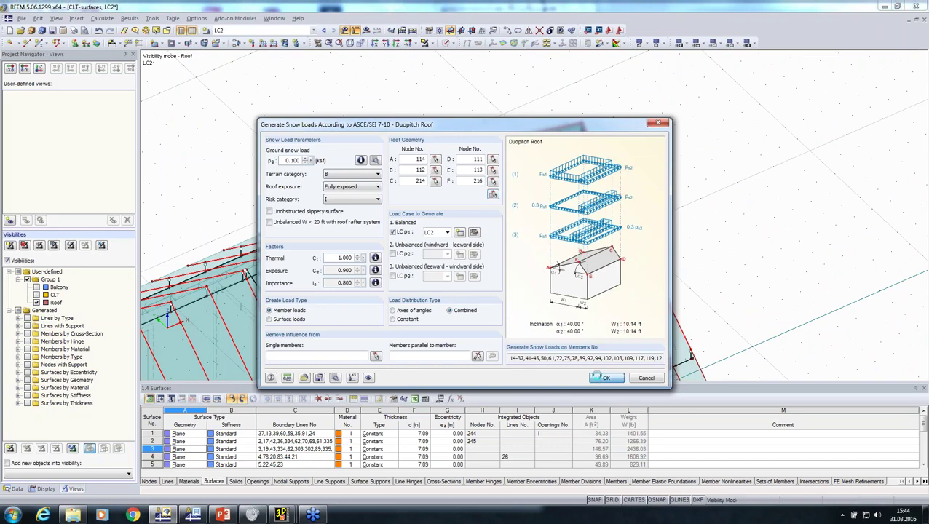
left_click(598, 377)
left_click(607, 394)
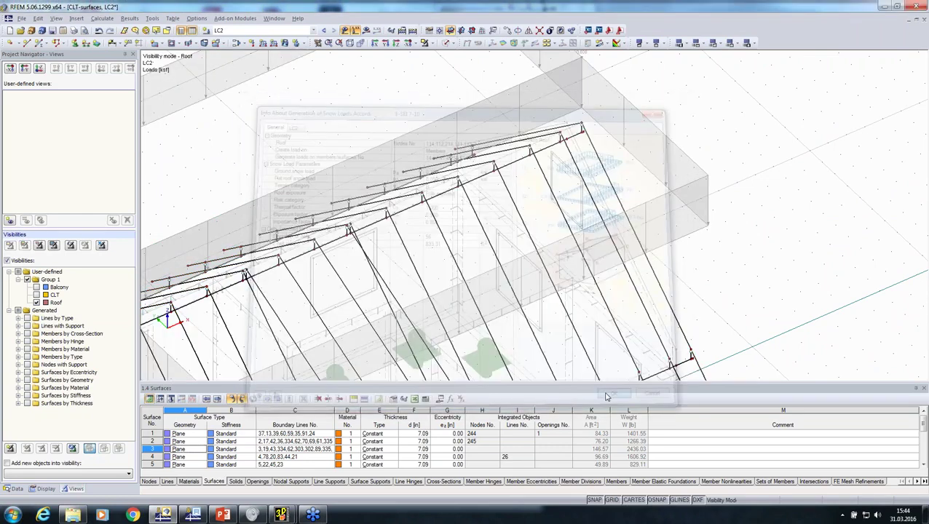
Inspect the generated snow load as separate member loads, and return it to the combined display
middle_click_drag(603, 332, 289, 286)
scroll(433, 162, "down", 3)
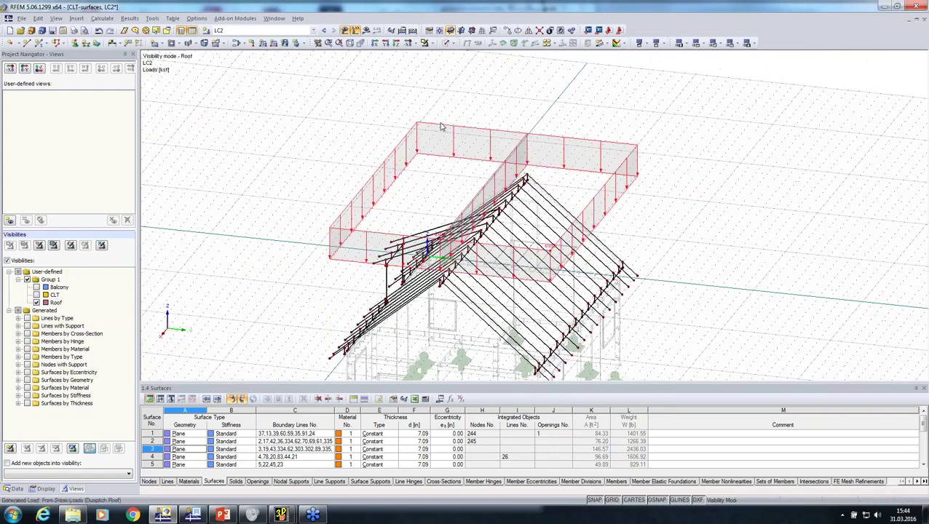
right_click(441, 127)
left_click(479, 154)
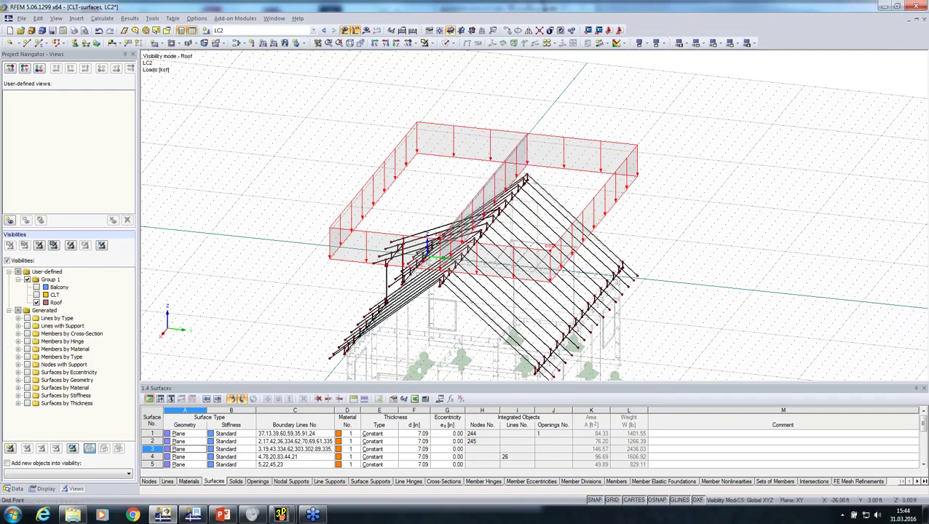
middle_click_drag(479, 155, 451, 156, "ctrl")
right_click(395, 80)
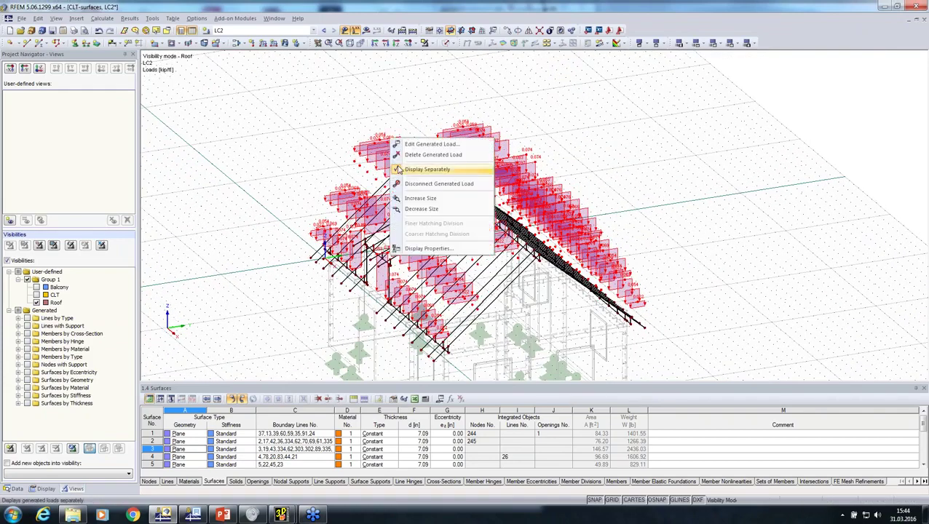
left_click(445, 110)
Show the Balcony and CLT visibility groups together with the roof
middle_click_drag(685, 272, 397, 246, "ctrl")
left_click(37, 287)
left_click(36, 295)
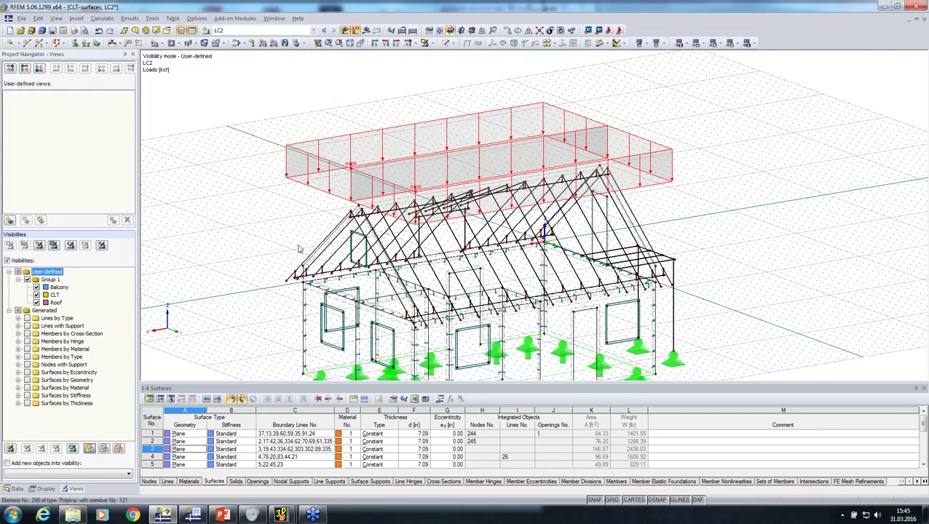
middle_click_drag(269, 224, 331, 226, "ctrl")
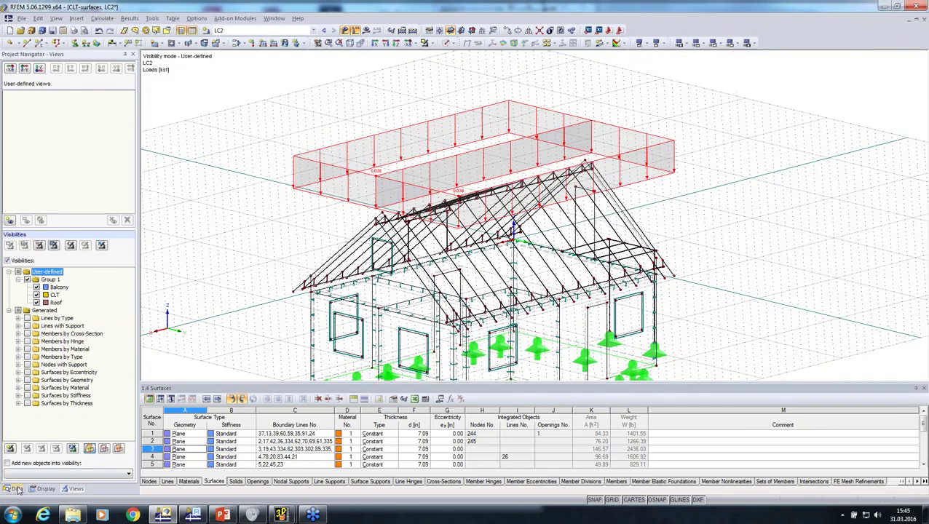
Delete combination expression CE2 for Section 2.4 (ASD) from the load cases and combinations, keeping the LRFD expression
left_click(14, 489)
left_click(59, 354)
right_click(58, 355)
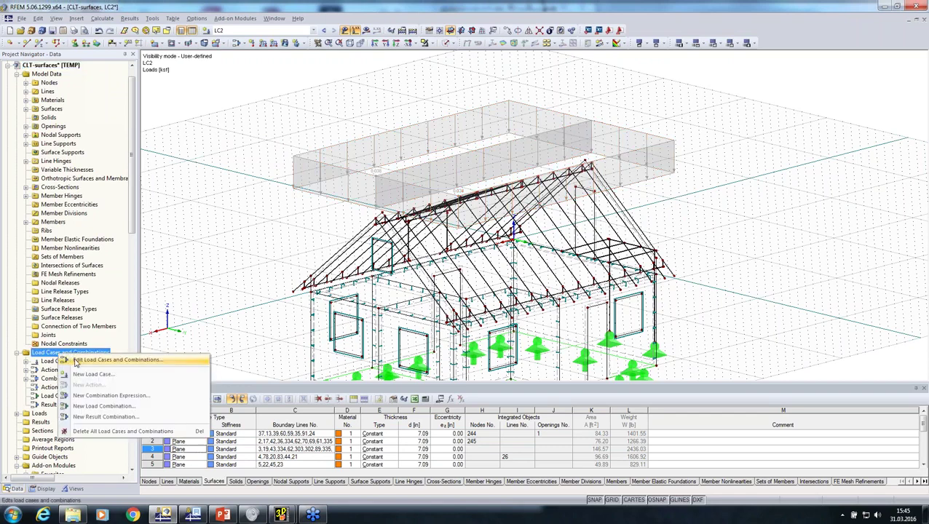
left_click(84, 358)
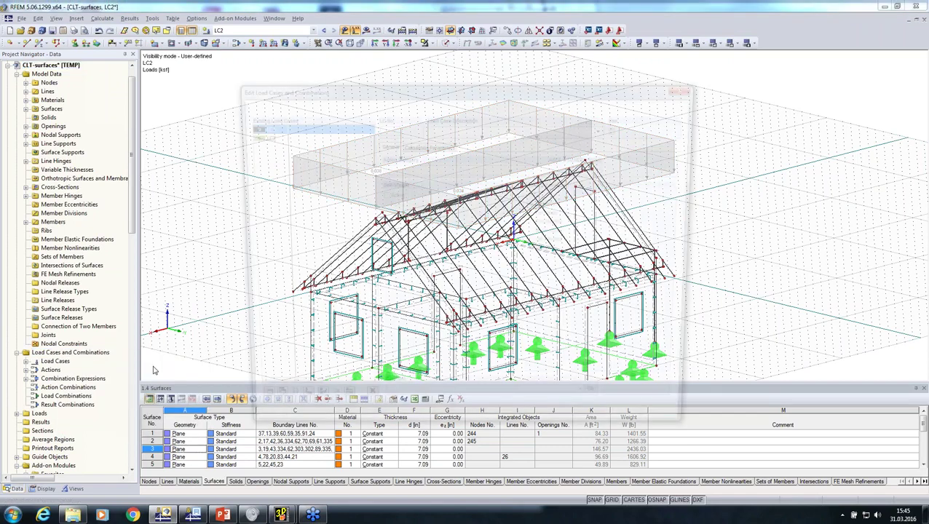
left_click(322, 106)
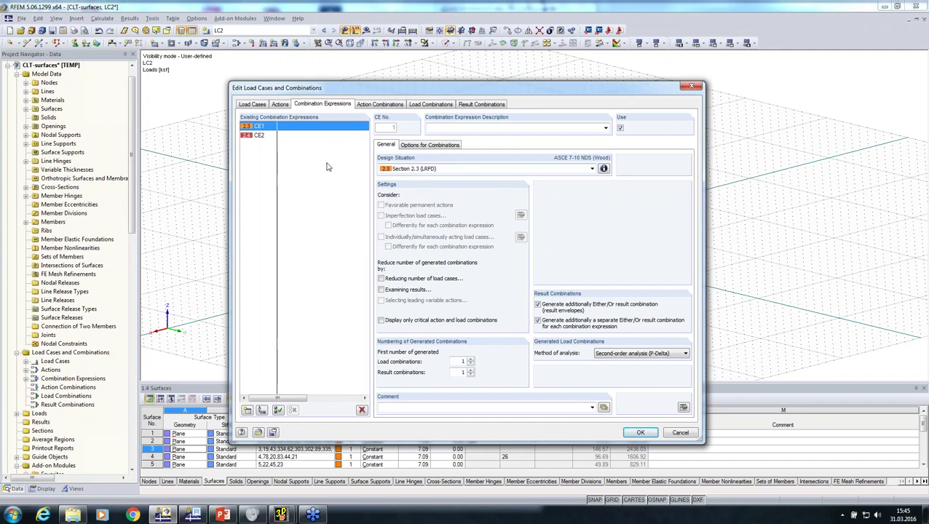
left_click(414, 170)
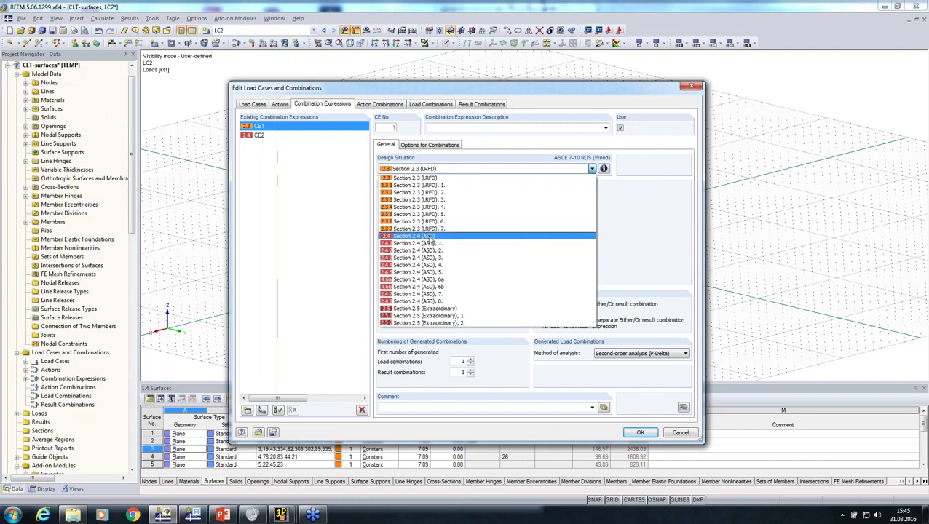
left_click(260, 136)
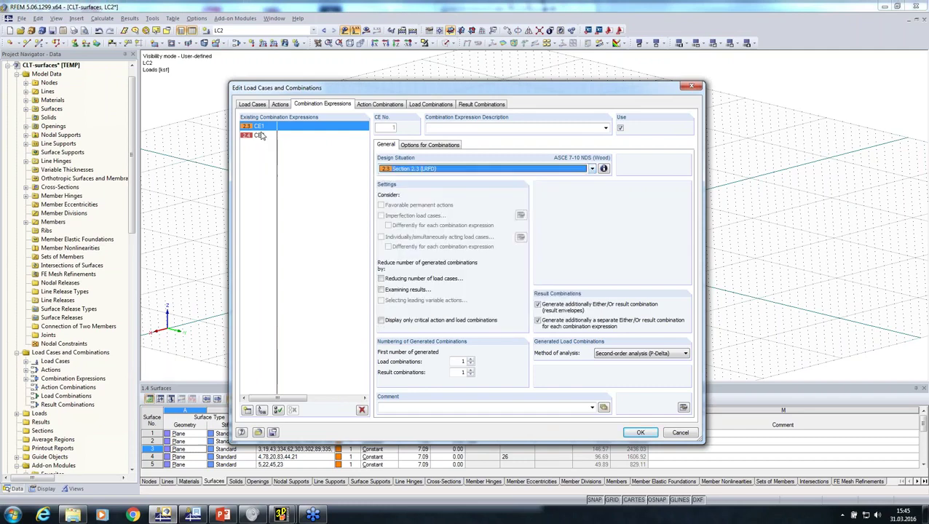
left_click(259, 135)
left_click(361, 410)
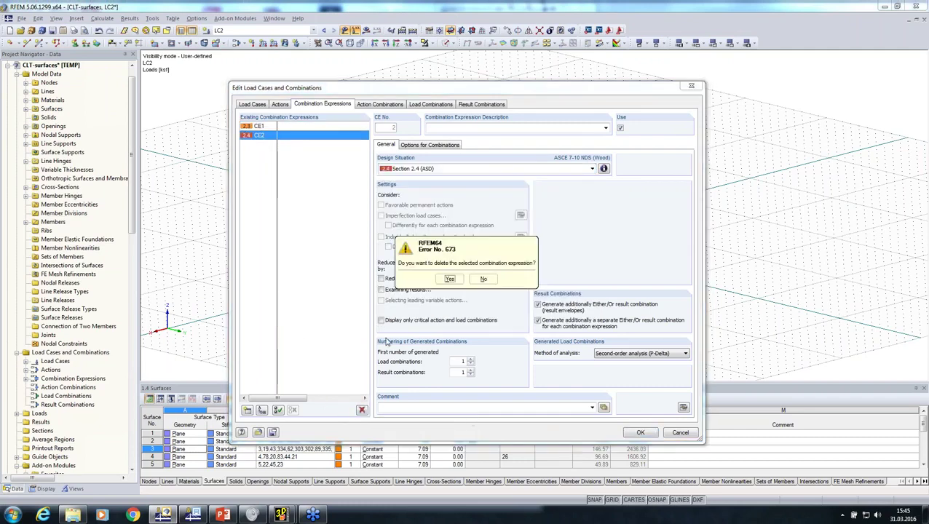
left_click(447, 281)
Set the method of analysis for generated load combinations to geometrically linear analysis, generate the load combinations and accept them
left_click(619, 355)
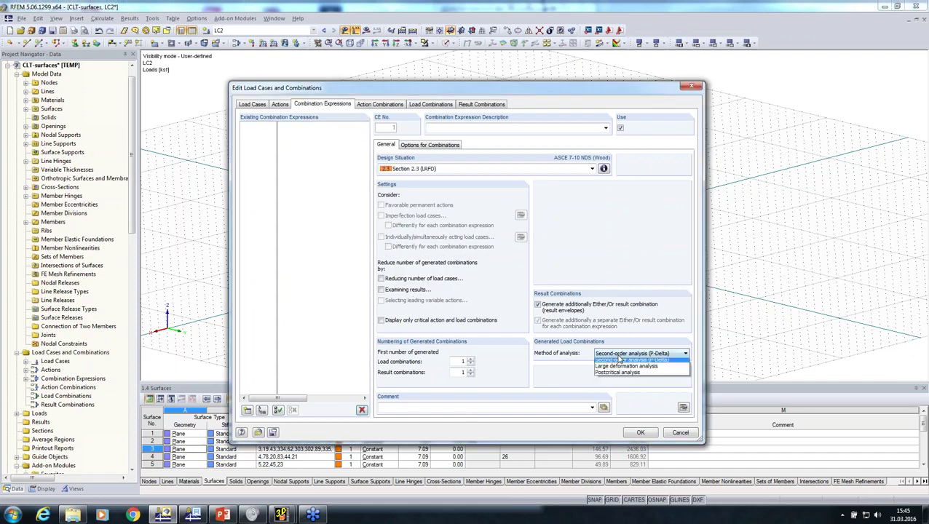
left_click(617, 362)
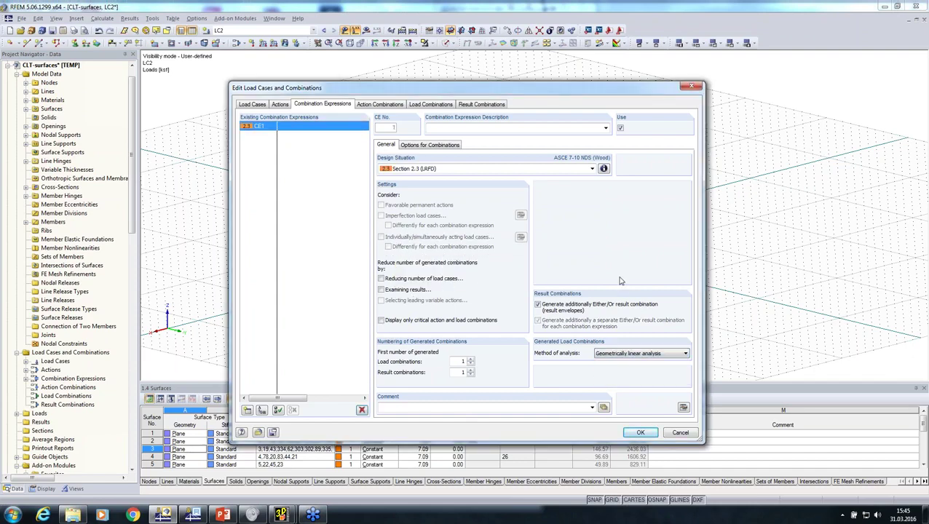
left_click(431, 104)
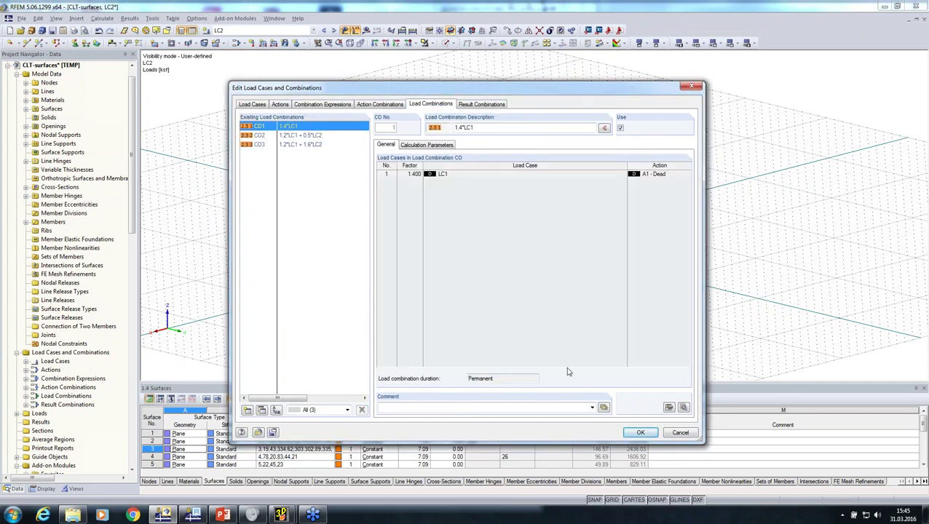
left_click(641, 433)
Set up an RF-LAMINATE design to ANSI/AWC NDS-2015 LRFD for all surfaces with result combination RC1 in the ultimate limit state
middle_click_drag(437, 295, 247, 277, "ctrl")
left_click(234, 19)
mouse_move(261, 152)
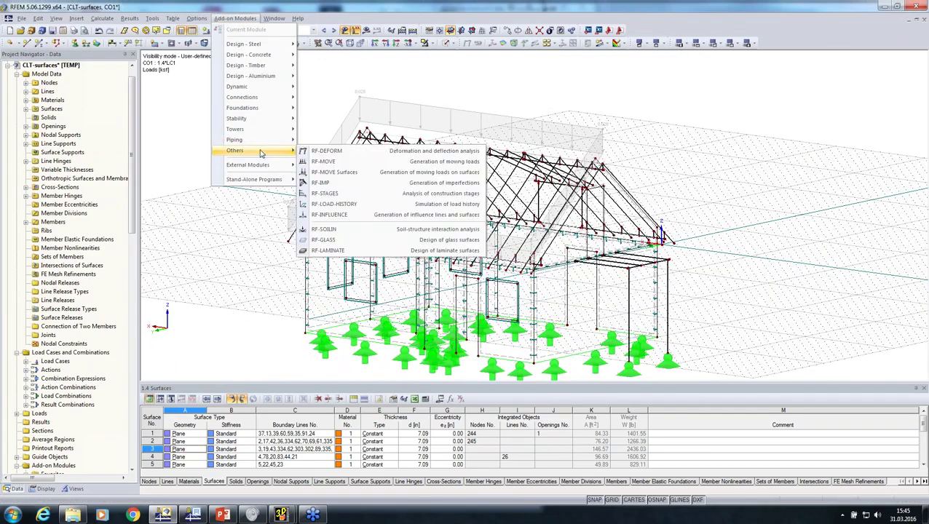
left_click(360, 250)
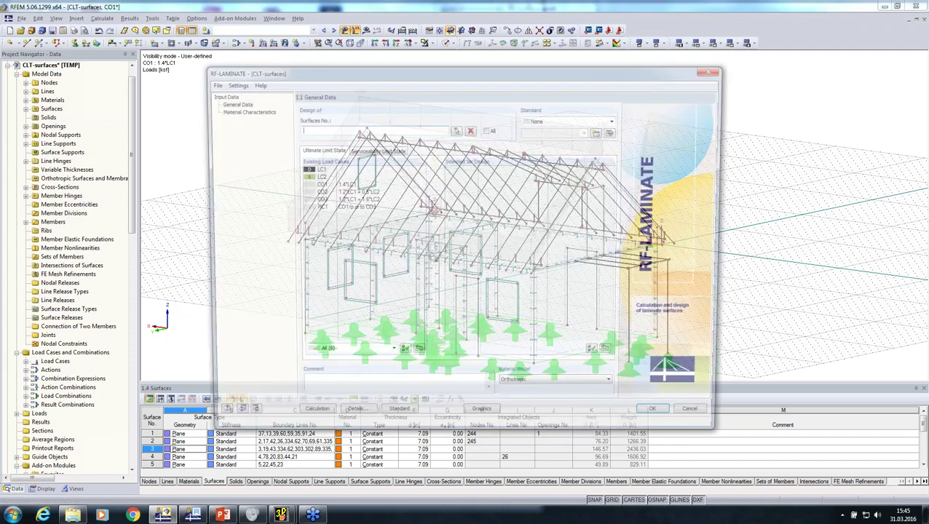
left_click(616, 120)
left_click(540, 155)
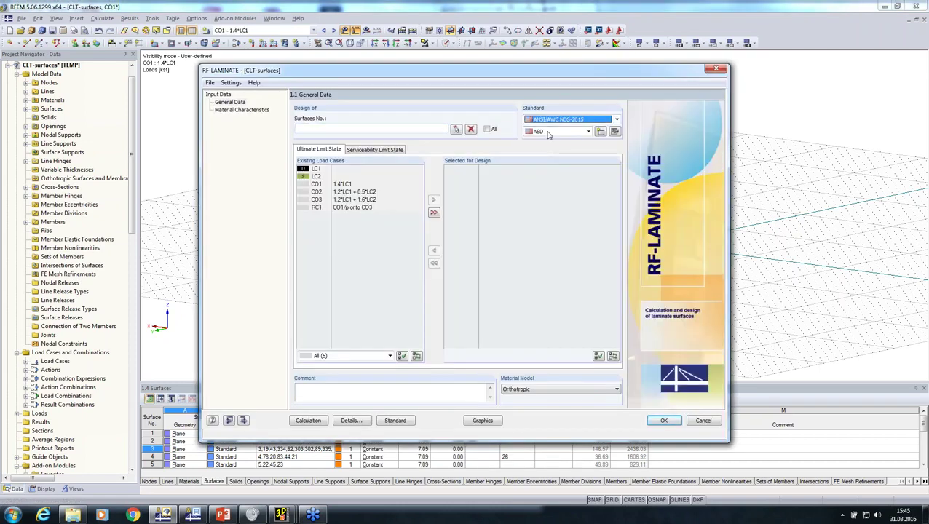
left_click(587, 130)
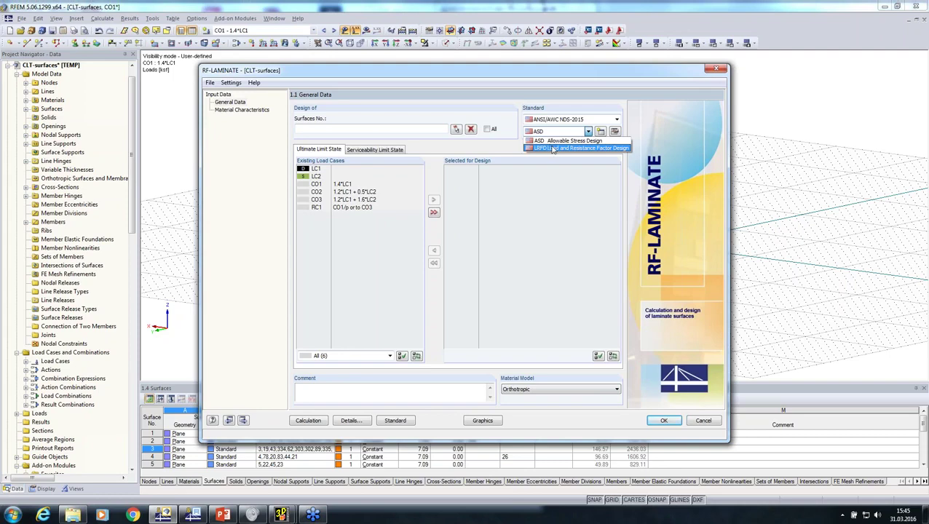
left_click(552, 148)
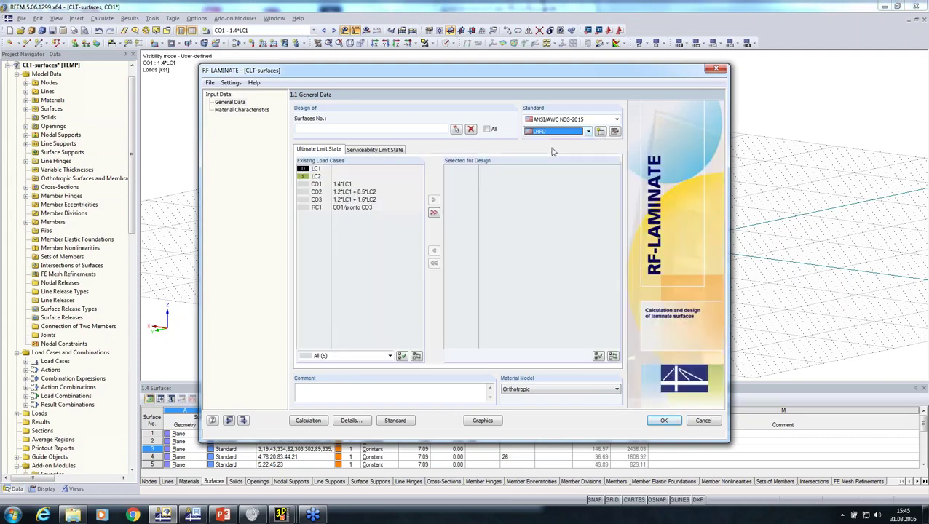
double_click(334, 209)
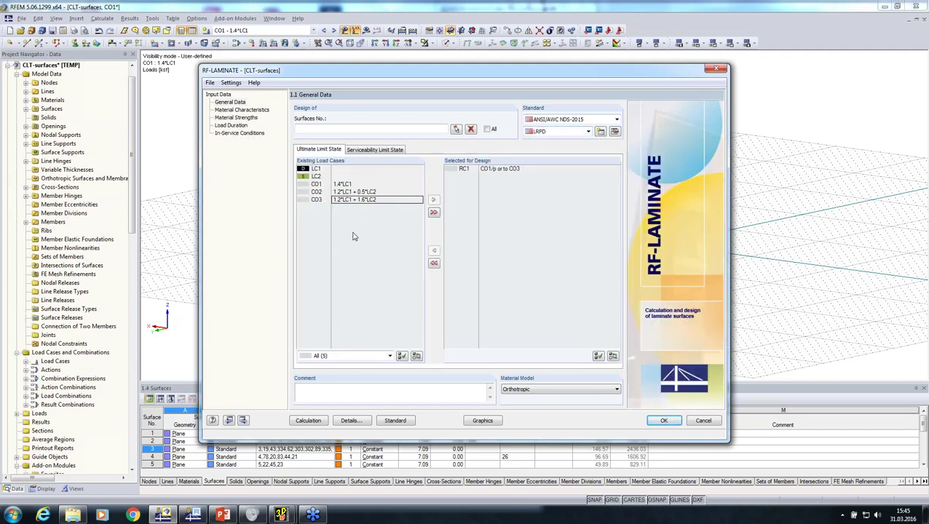
left_click(488, 130)
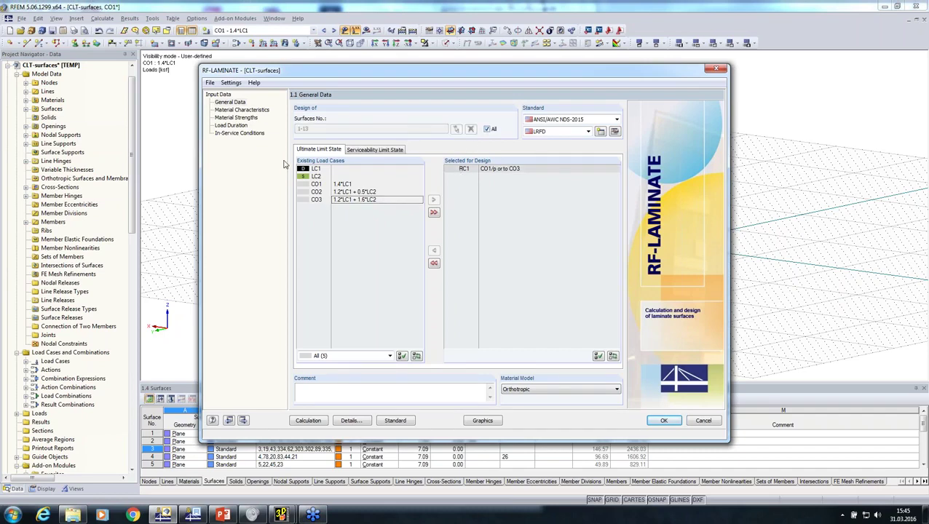
Import the ANSI/APA PRG 320 CLT Grade E4 layers with 4 1/8 in thickness from the library into Composition 1
left_click(240, 110)
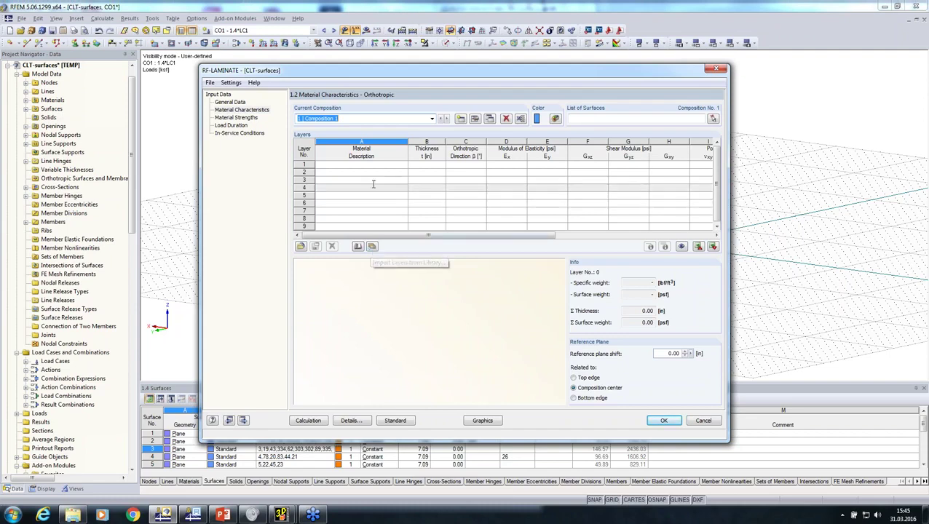
left_click(375, 182)
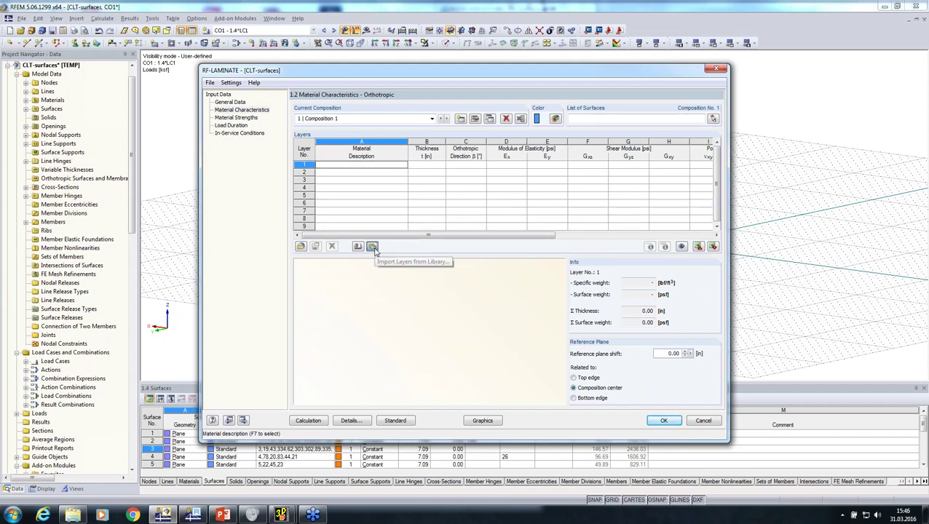
left_click(372, 246)
left_click(394, 199)
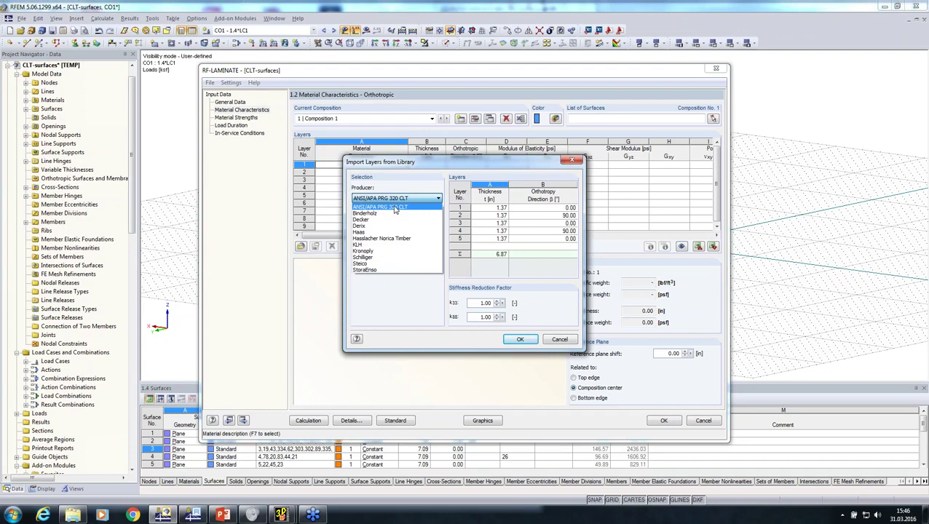
left_click(395, 208)
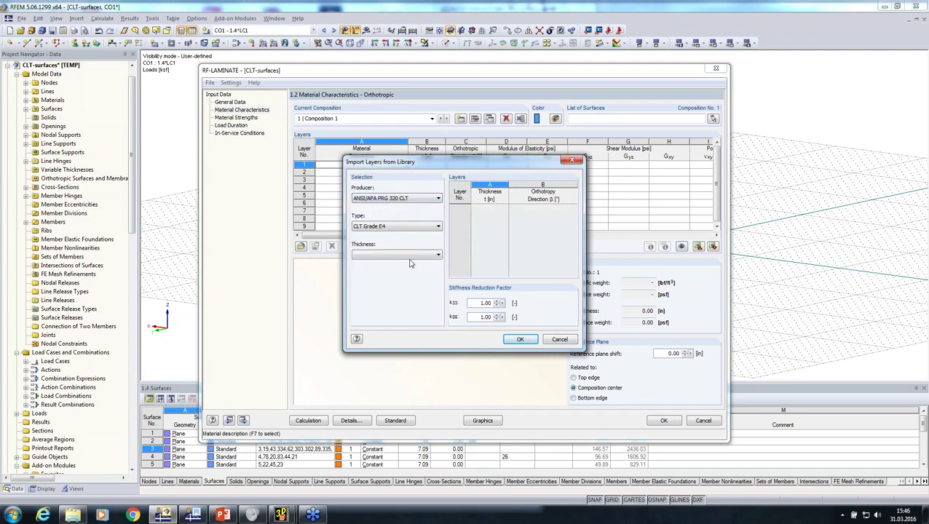
left_click(409, 255)
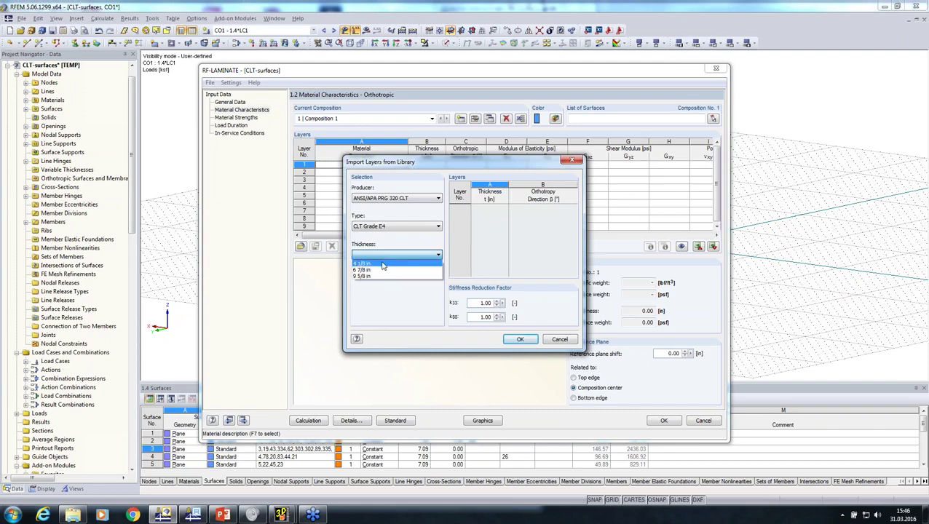
left_click(383, 263)
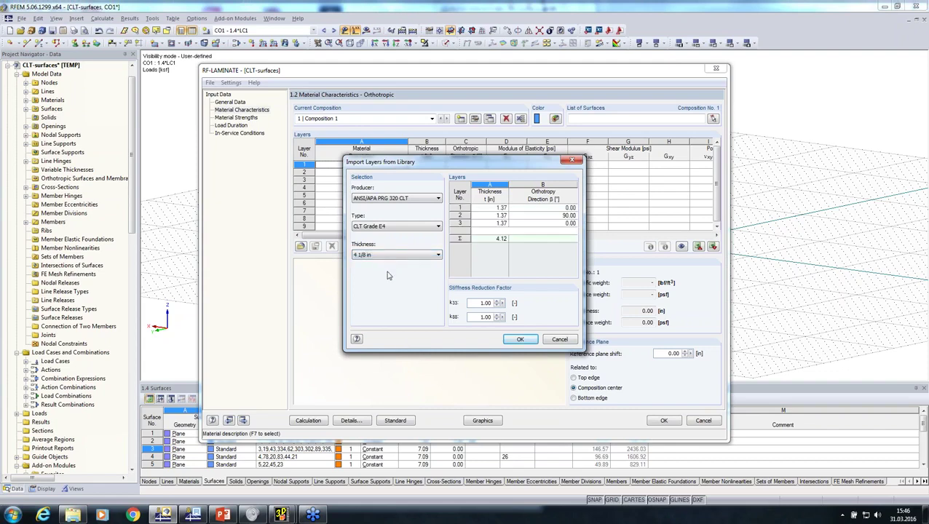
left_click(515, 340)
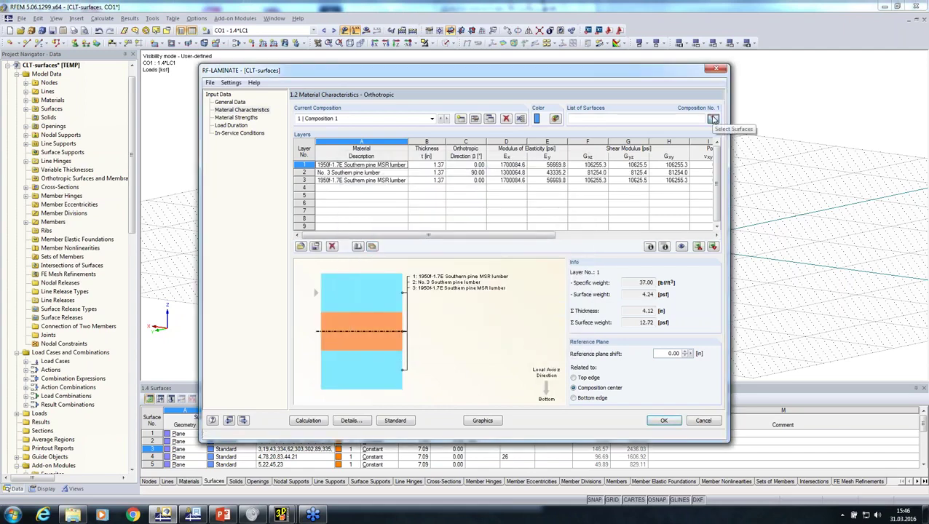
Start picking the surfaces for Composition 1 in the model and hide the Roof and Balcony groups
left_click(712, 118)
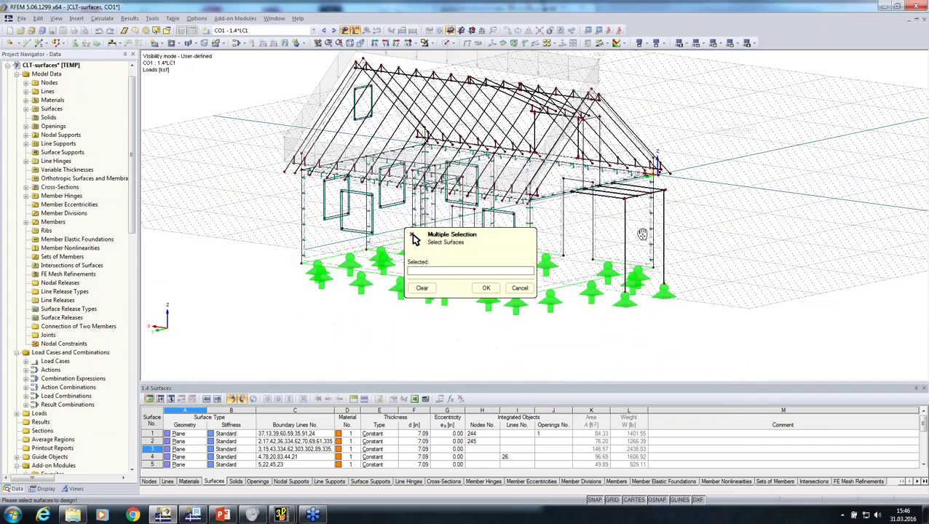
left_click(70, 489)
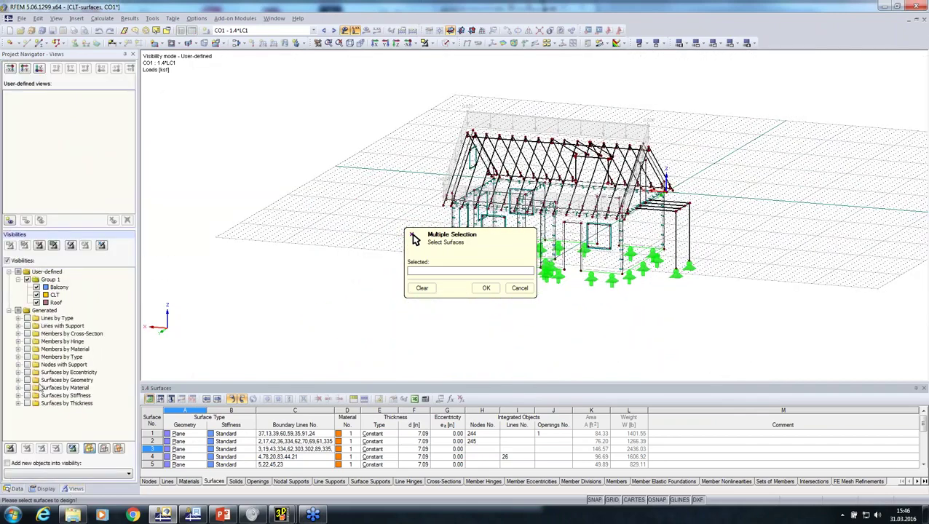
left_click(36, 302)
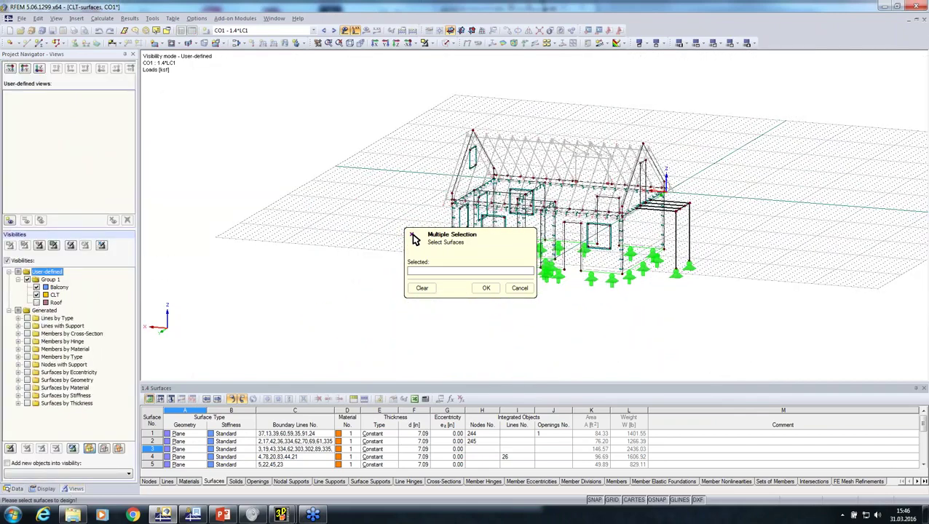
left_click(37, 287)
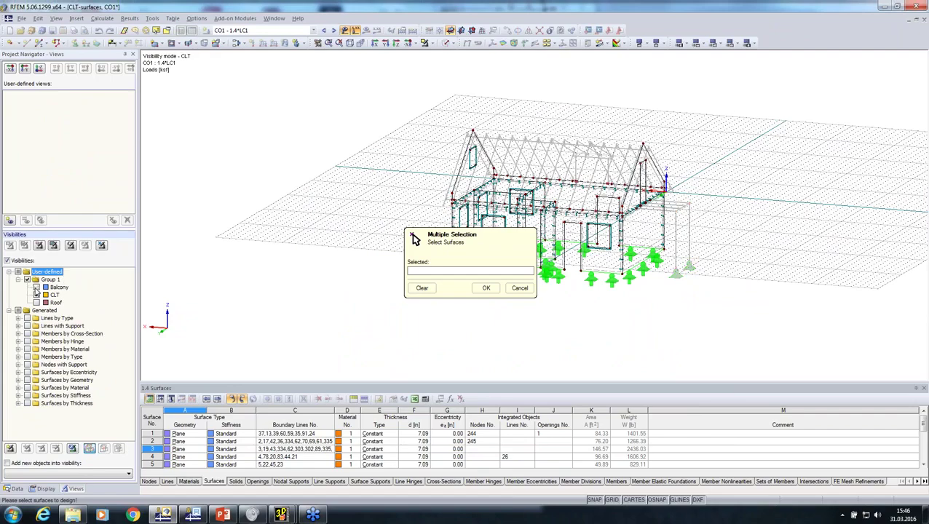
Assign CLT surfaces 1-5 and 7-13 to Composition 1, leaving out surface 6
scroll(218, 291, "down", 3)
scroll(237, 241, "up", 2)
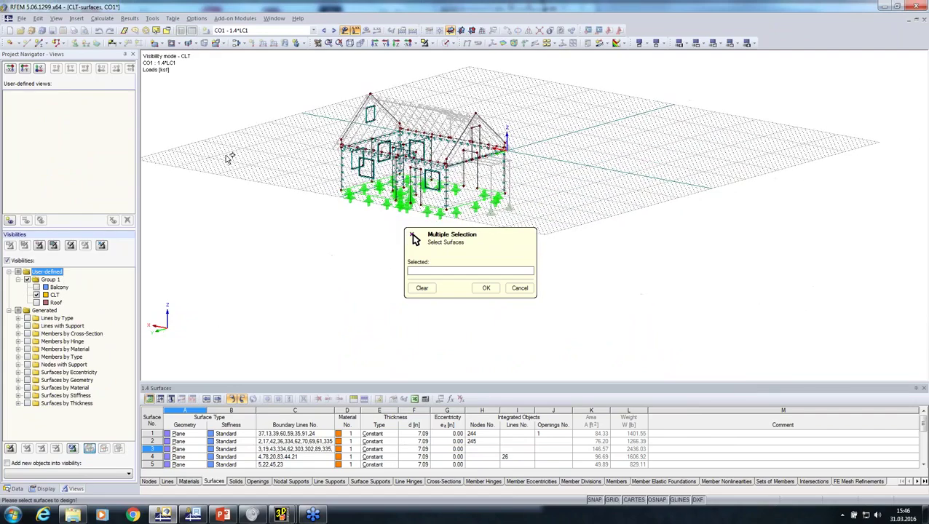
left_click_drag(259, 77, 581, 228)
middle_click_drag(571, 227, 342, 168, "ctrl")
scroll(436, 156, "up", 2)
scroll(464, 152, "up", 3)
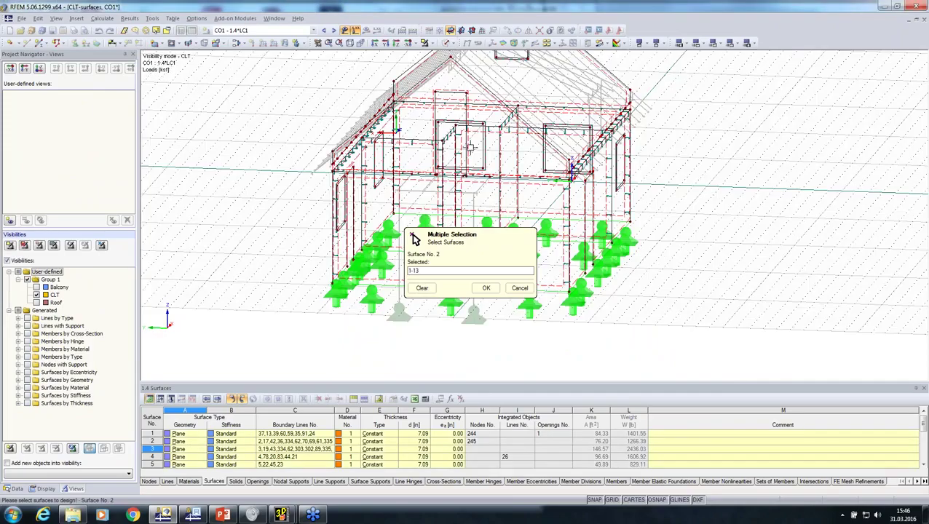
middle_click_drag(464, 151, 366, 212, "ctrl")
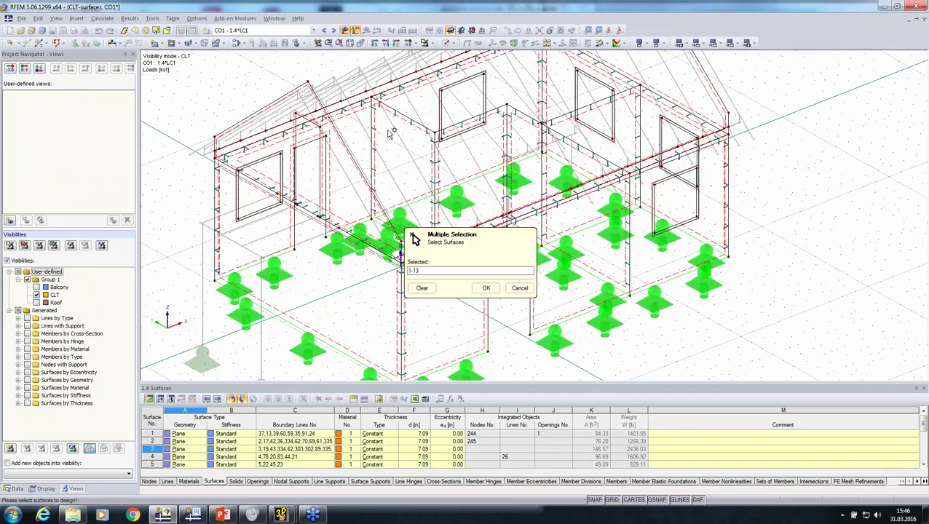
scroll(385, 129, "up", 2)
left_click(341, 177)
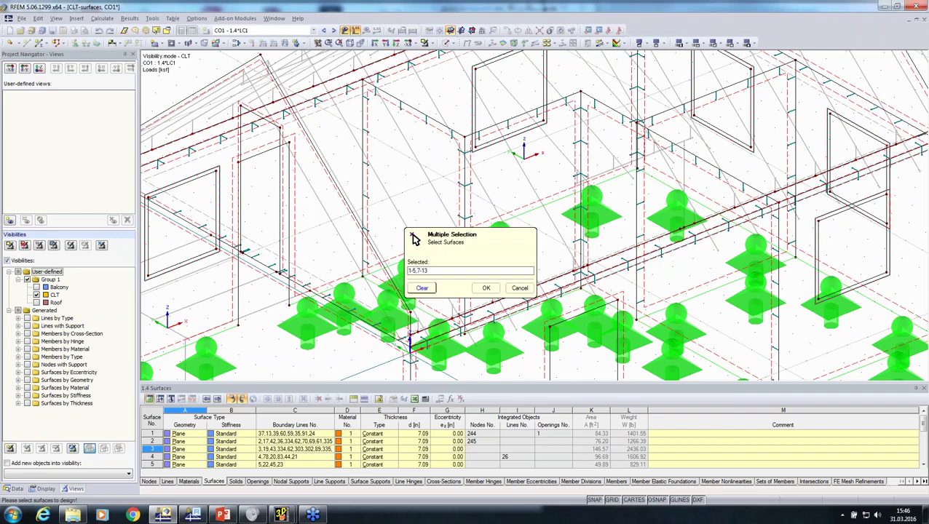
left_click(487, 288)
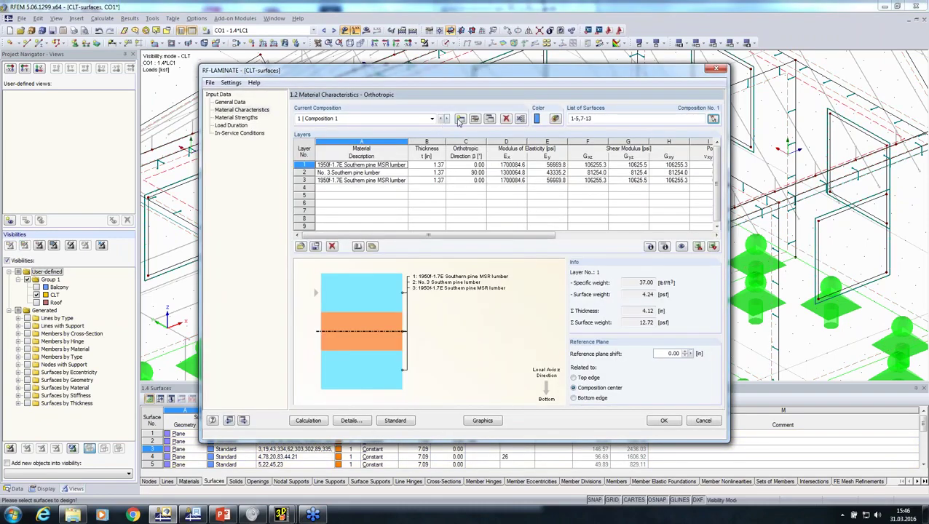
Create Composition 2 and assign surface 6 to it from the model
left_click(461, 119)
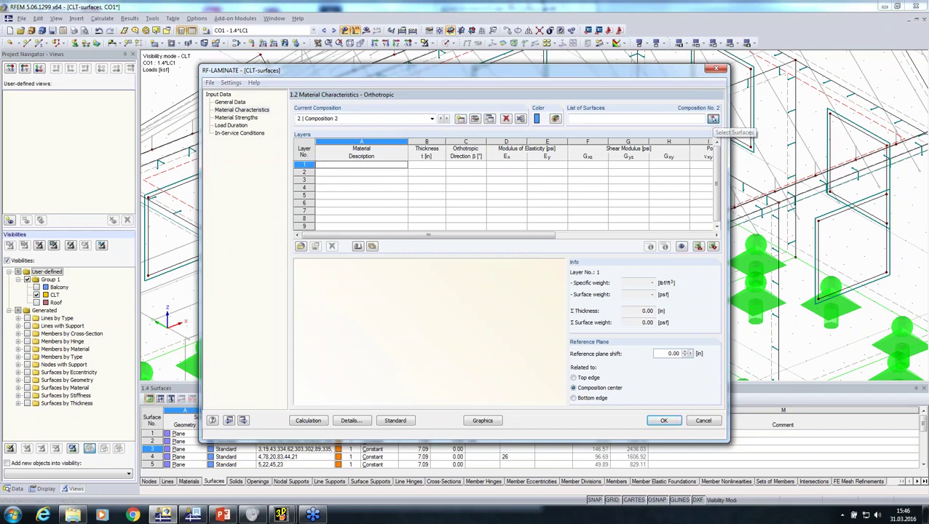
left_click(712, 120)
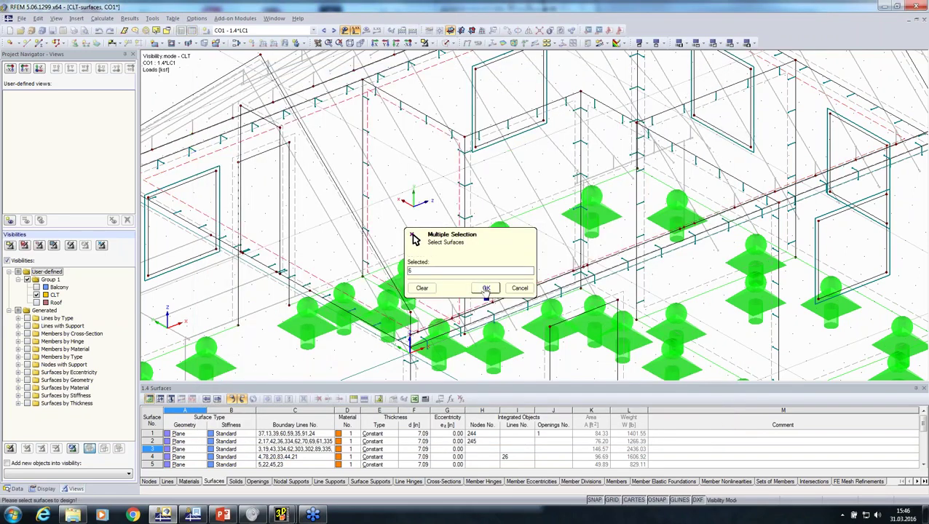
left_click(486, 289)
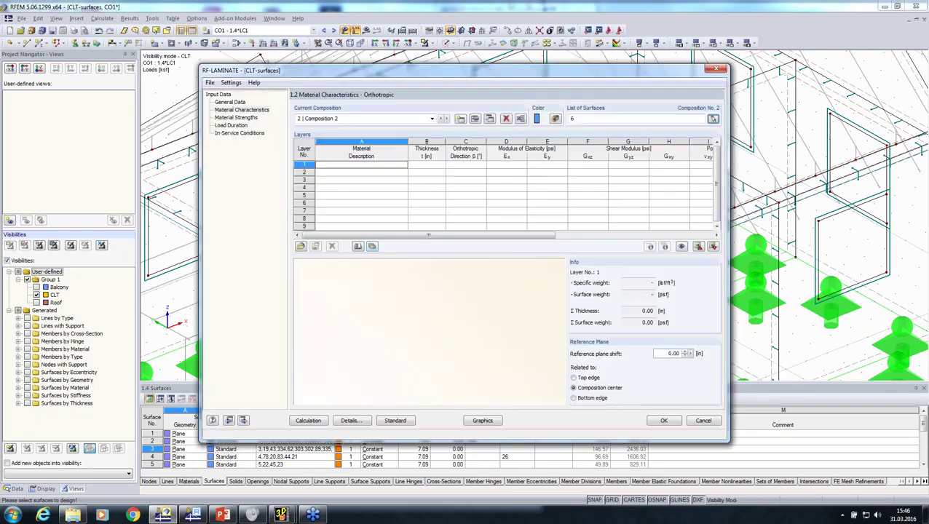
Import the ANSI/APA PRG 320 CLT Grade E4 layers with 9 5/8 in thickness from the library into Composition 2
left_click(373, 246)
left_click(397, 254)
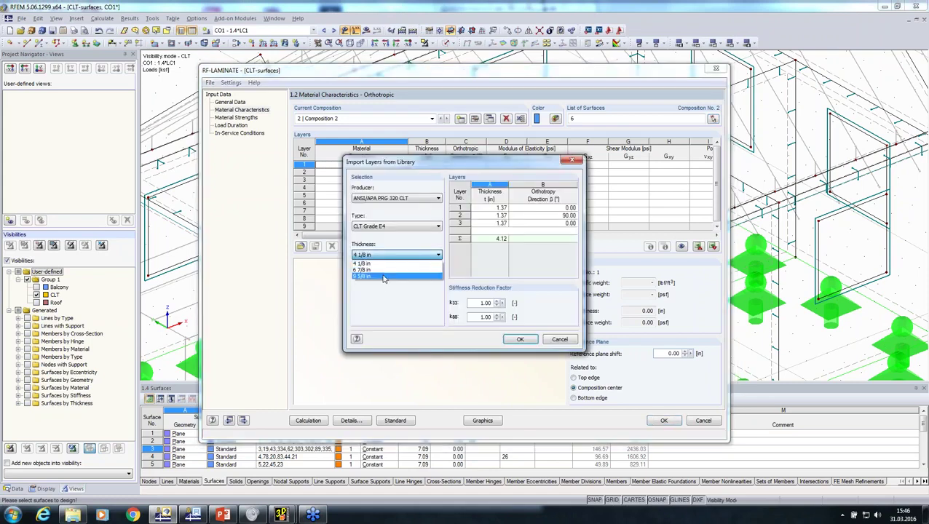
left_click(384, 278)
left_click(520, 339)
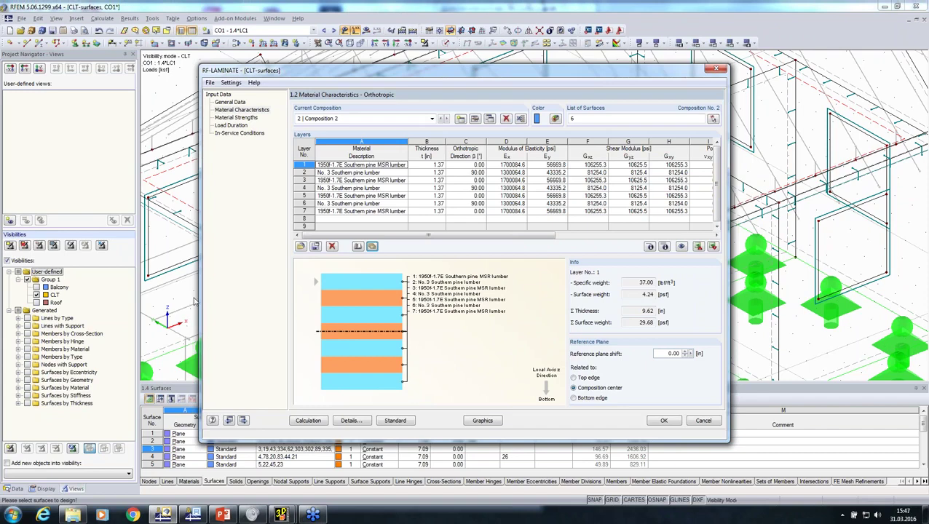
Review the load duration factors and in-service conditions, and run the RF-LAMINATE calculation
left_click(231, 125)
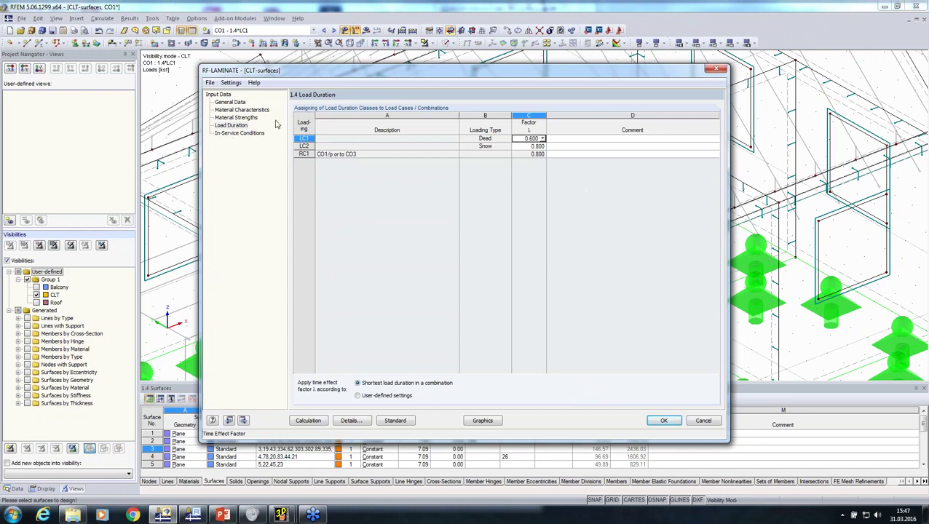
left_click_drag(436, 75, 292, 306)
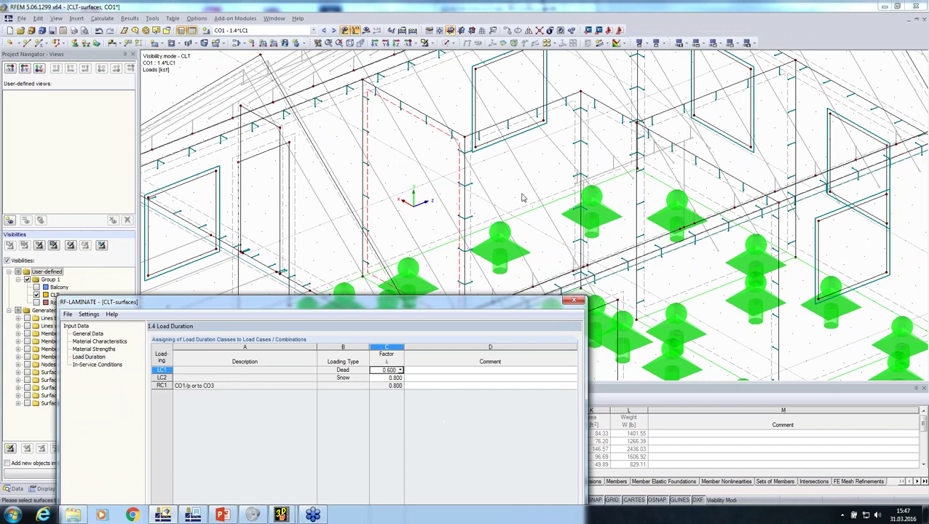
left_click_drag(455, 310, 553, 47)
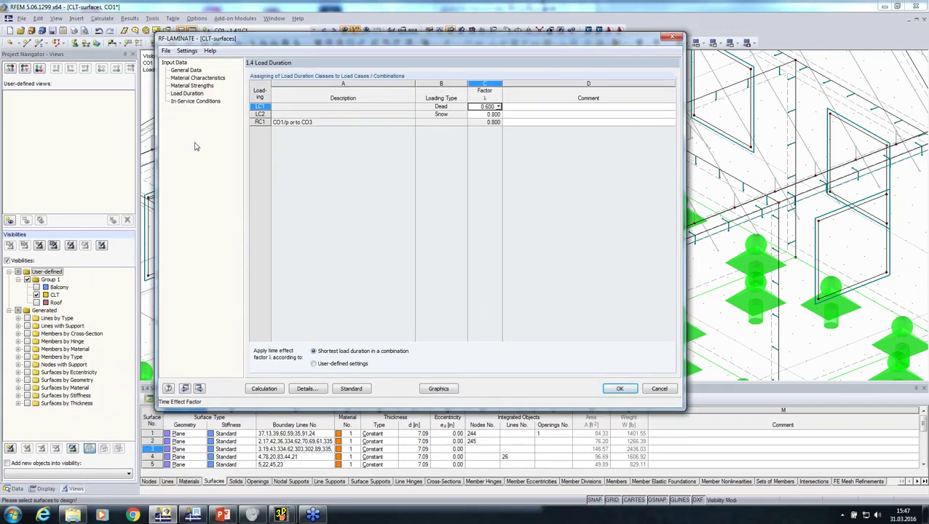
left_click(188, 102)
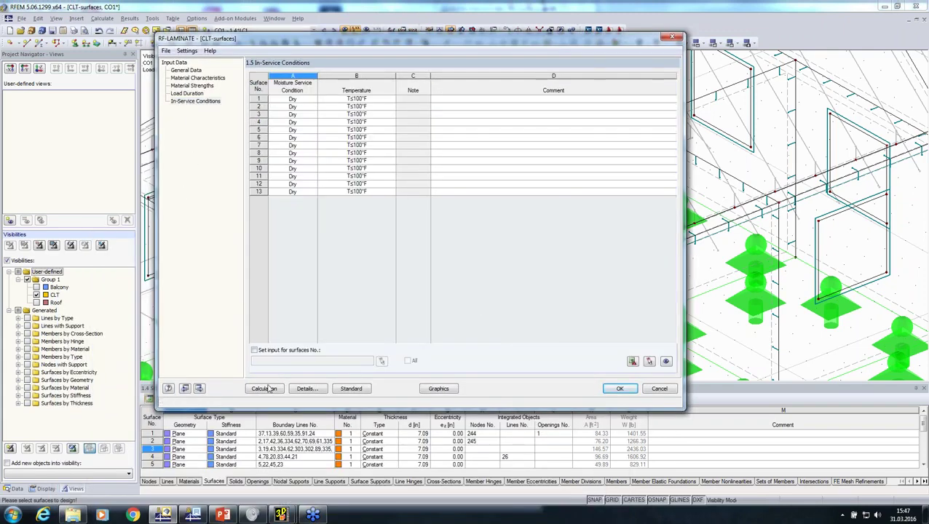
left_click(264, 389)
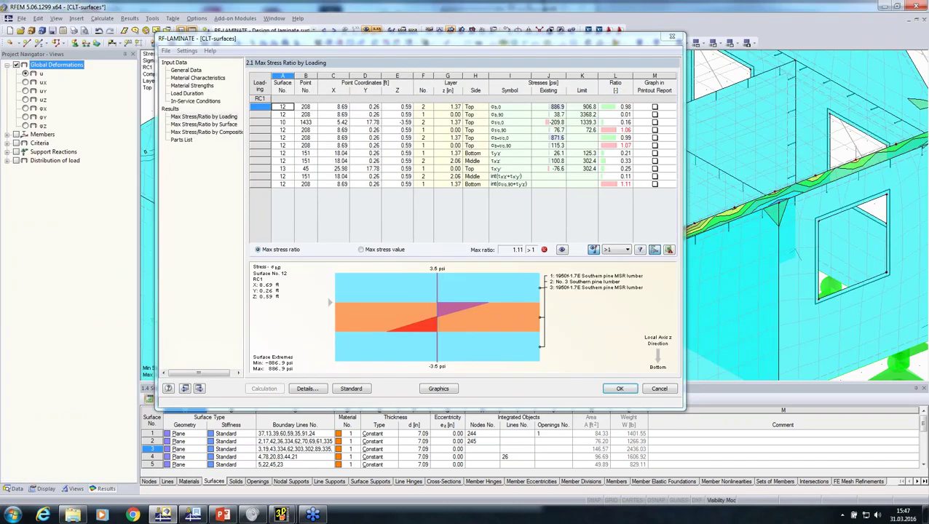
Examine the maximum stress ratios by loading, locate the Sigma-b+t/c,90 ratio of surface 12 in the model, and close the design module
left_click(615, 184)
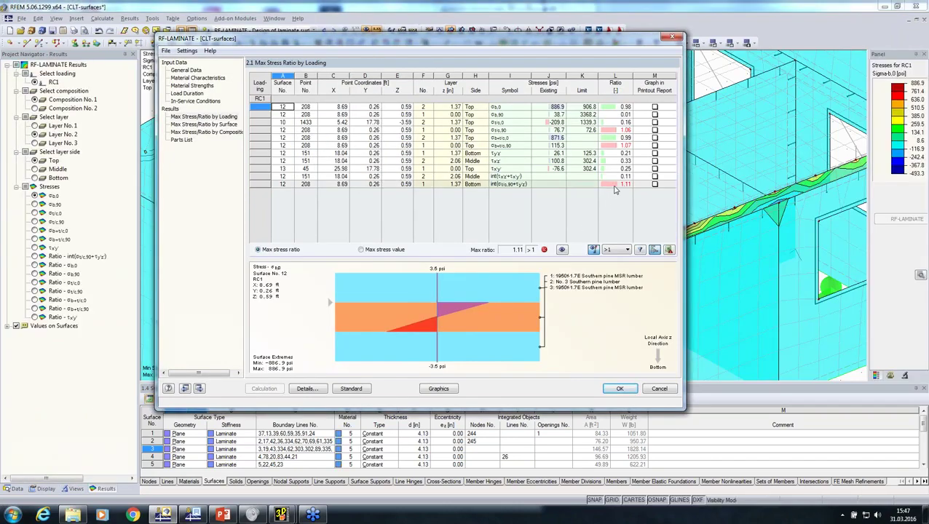
left_click(615, 146)
left_click_drag(422, 37, 62, 95)
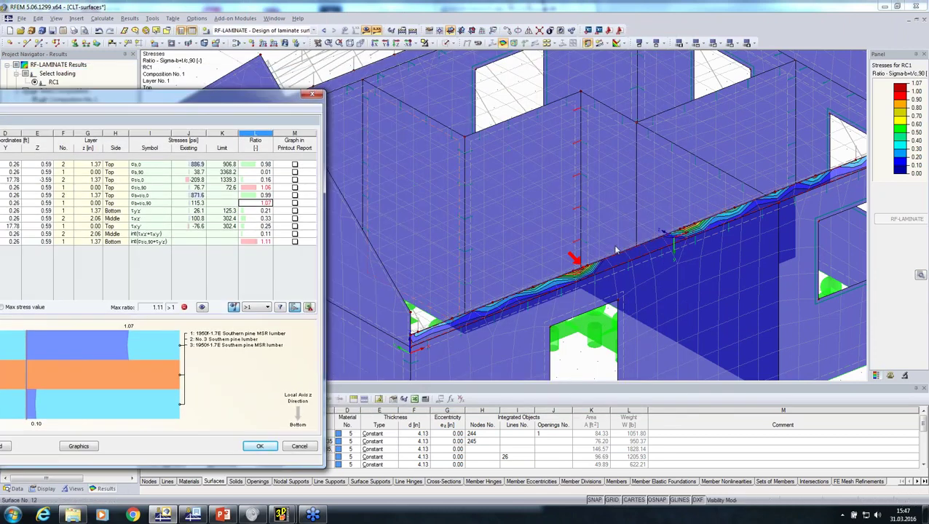
left_click_drag(73, 102, 103, 104)
left_click_drag(320, 97, 618, 42)
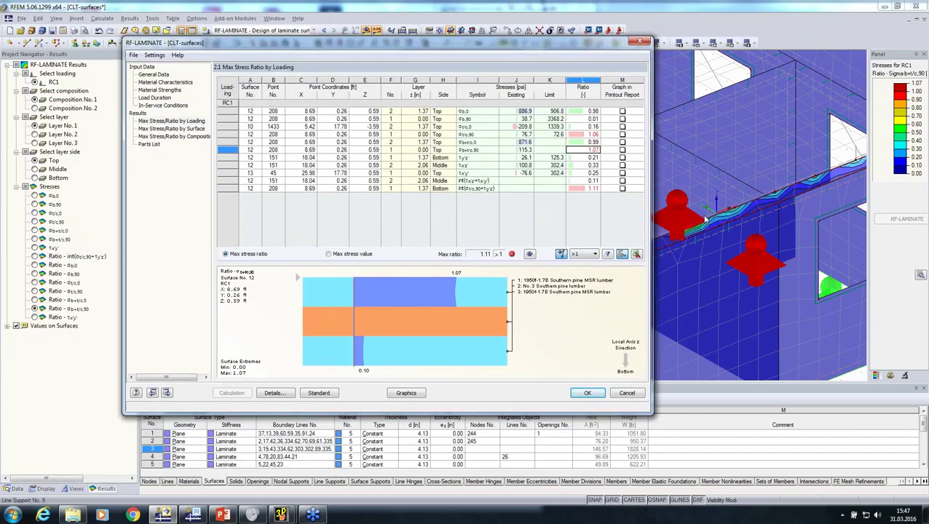
left_click(586, 394)
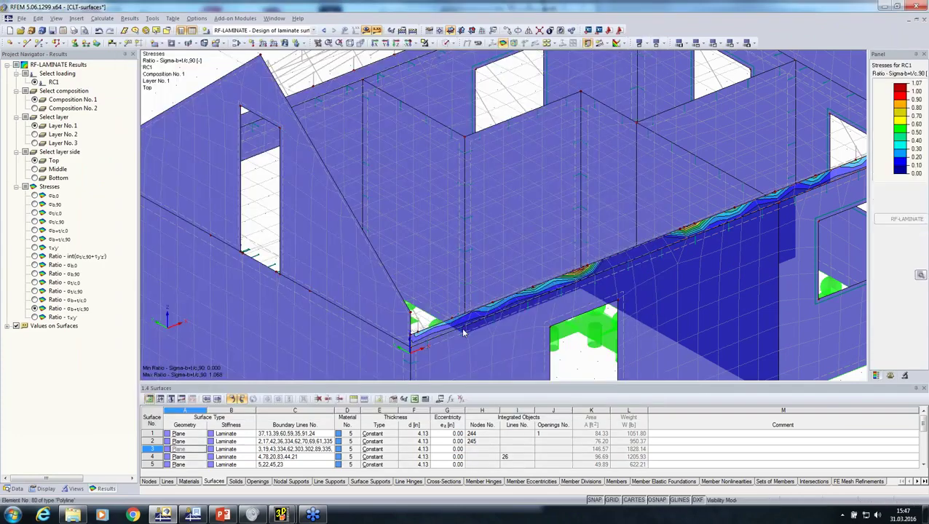
Display the Sigma-b,0 stresses at the top of layer 1 of Composition 2 and inspect them from several sides
middle_click_drag(463, 332, 618, 213, "ctrl")
key("Down")
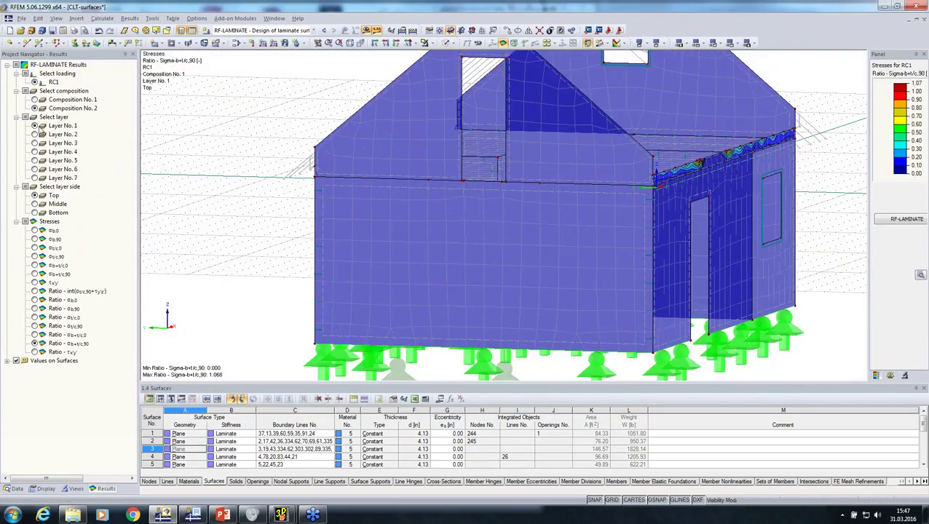
middle_click_drag(466, 251, 284, 320, "ctrl")
left_click(35, 230)
middle_click_drag(562, 241, 467, 224, "ctrl")
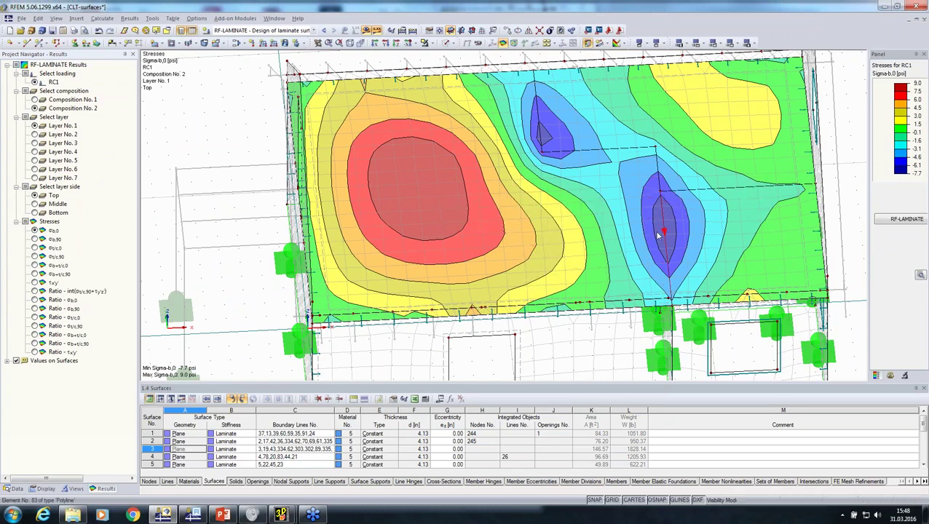
middle_click_drag(811, 300, 276, 277, "ctrl")
scroll(248, 284, "down", 3)
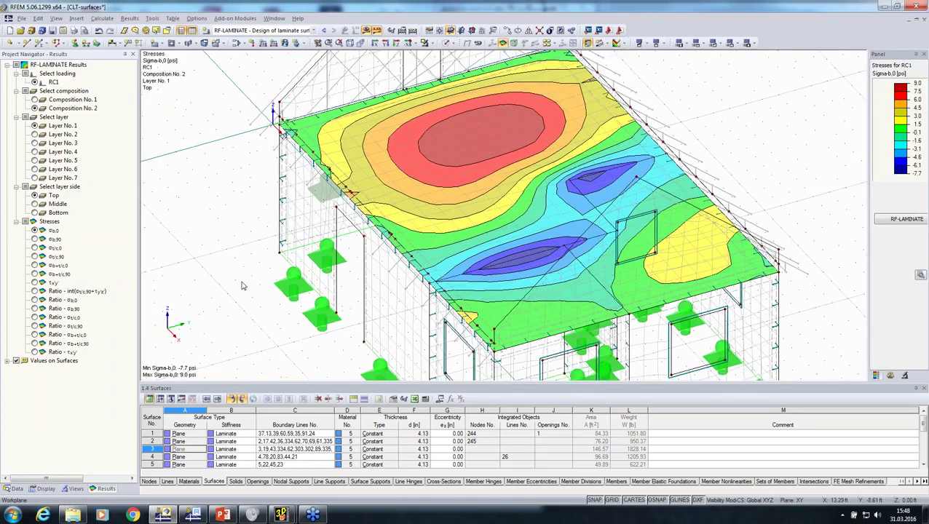
Show the Roof group and hide the CLT group so only the roof members are active
left_click(75, 489)
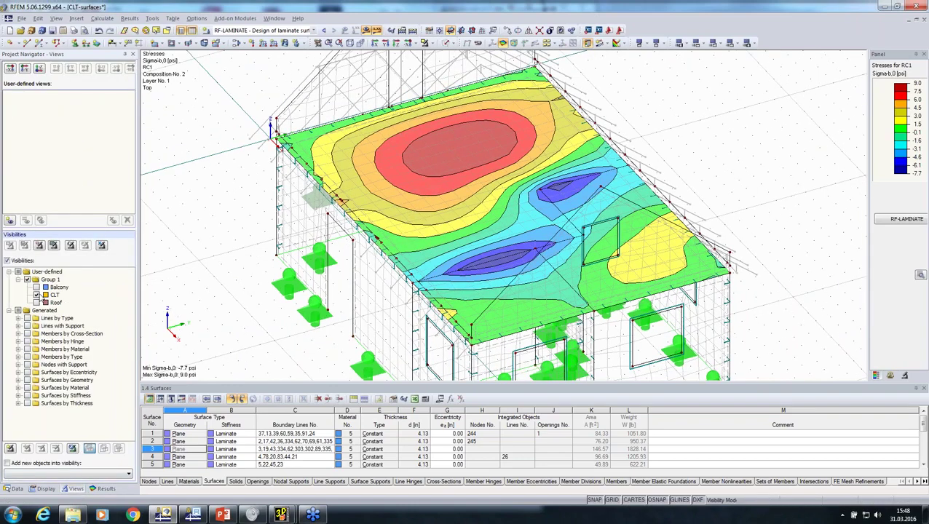
left_click(37, 302)
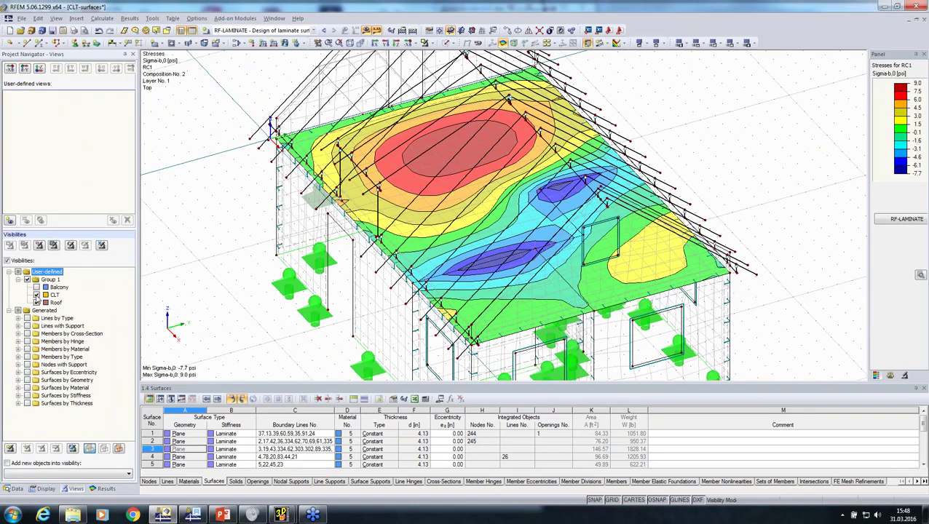
left_click(37, 295)
middle_click_drag(200, 312, 924, 277, "ctrl")
middle_click_drag(435, 217, 382, 275)
Set up an RF-TIMBER AWC design of all members to LRFD with result combination RC1 in the ultimate limit state
left_click(15, 489)
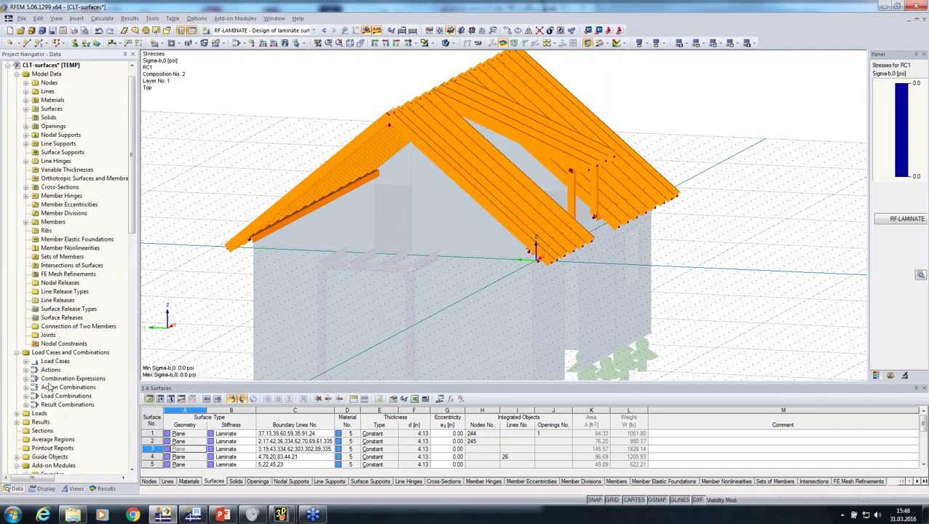
scroll(45, 382, "down", 10)
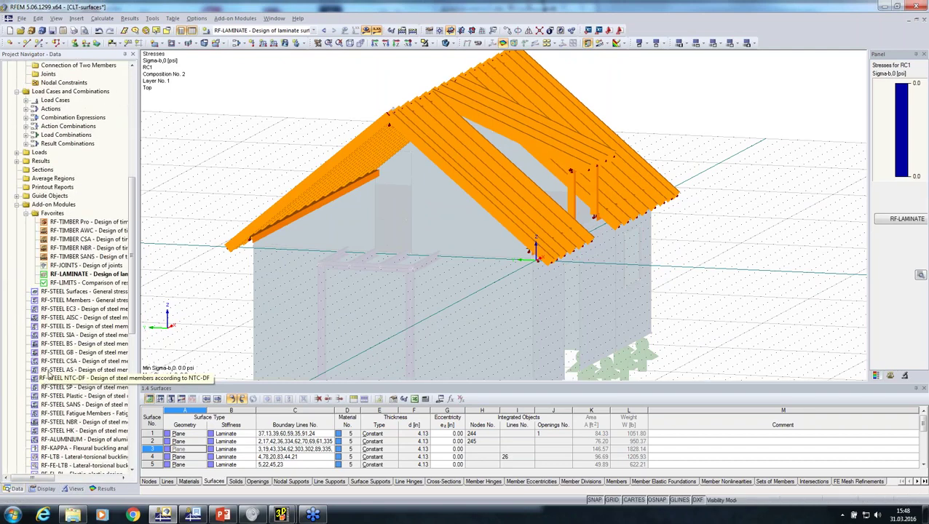
double_click(79, 231)
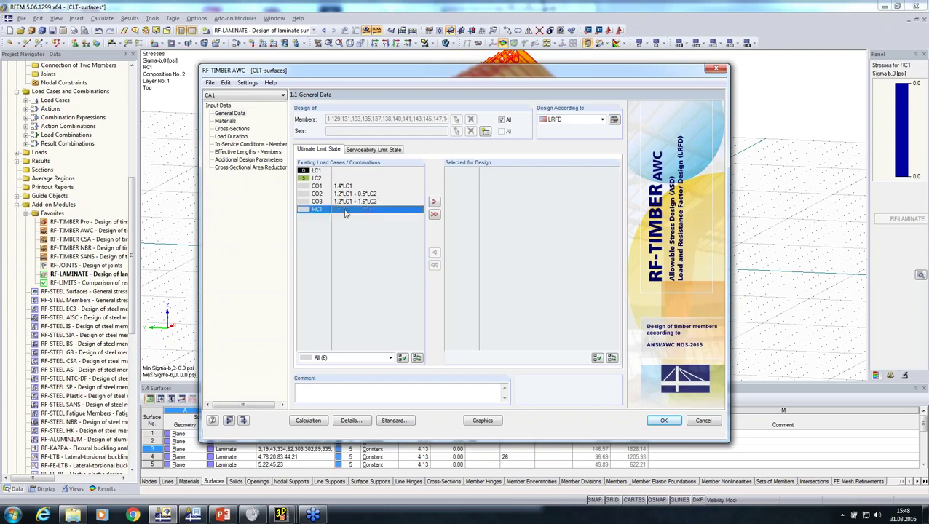
double_click(346, 210)
left_click(598, 120)
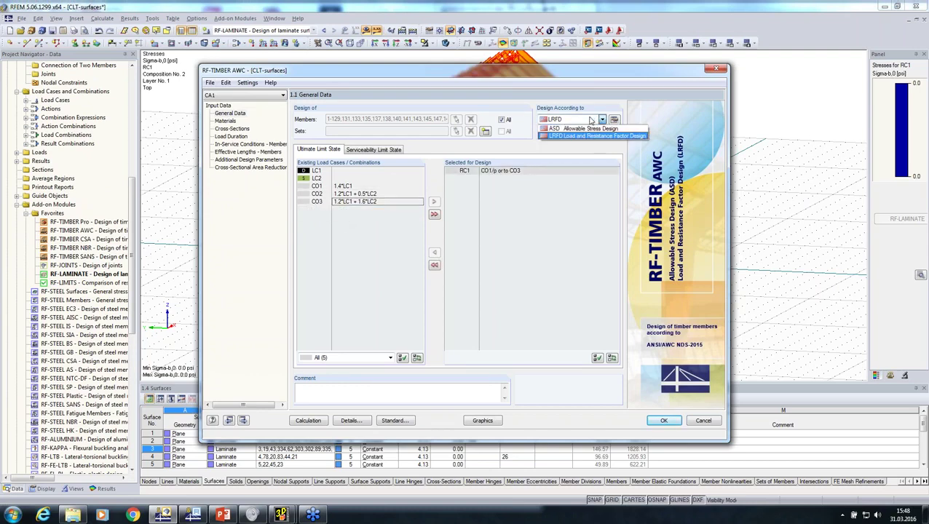
left_click(465, 77)
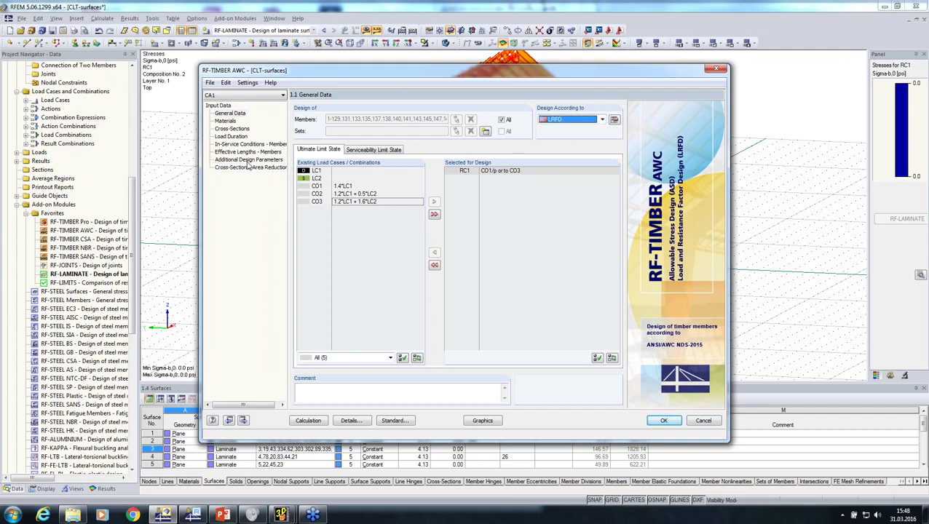
Deactivate buckling about axis y and lateral-torsional buckling for member 1 in the effective lengths
left_click(248, 151)
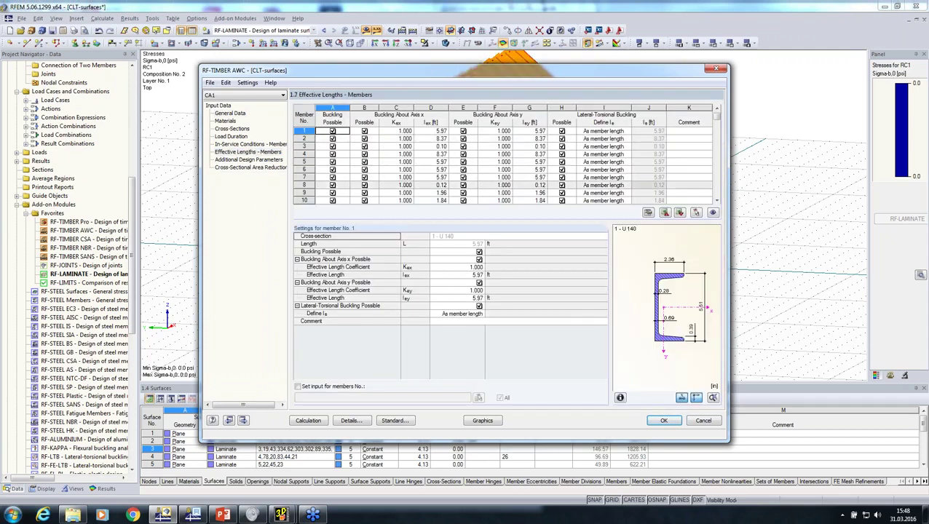
left_click(479, 283)
left_click(479, 289)
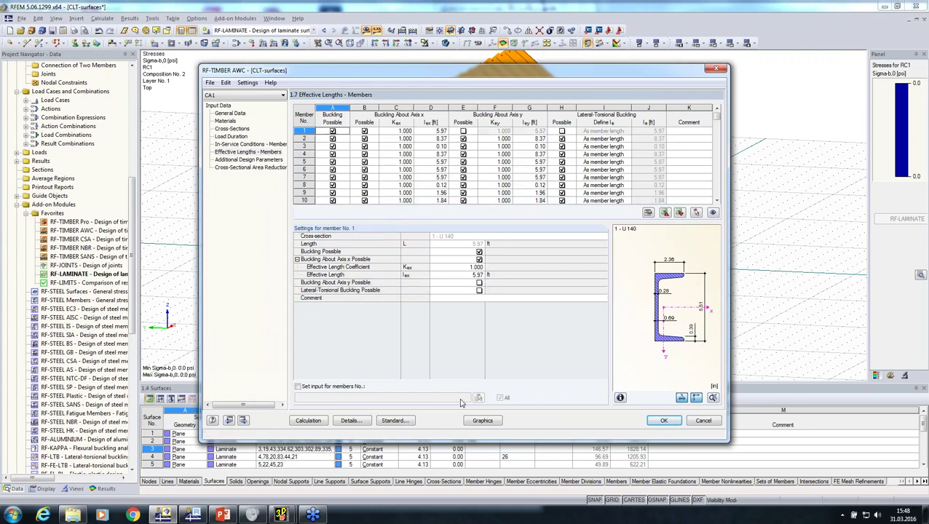
Set the resistance design details to ignore torsion
left_click(353, 421)
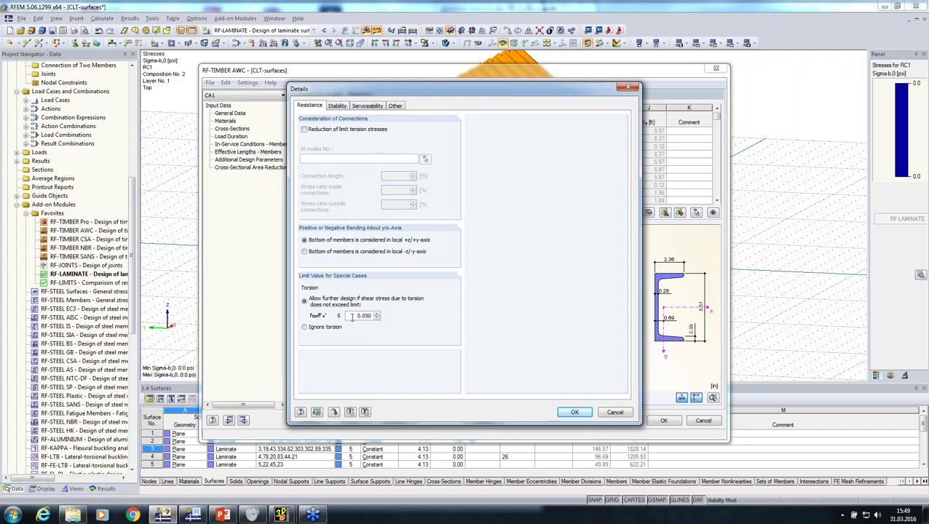
double_click(351, 315)
left_click(304, 327)
left_click(575, 412)
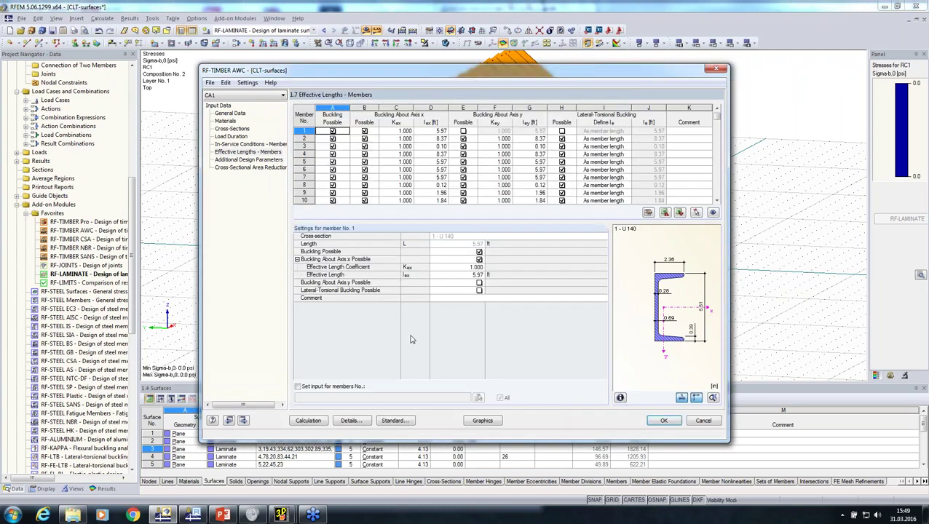
Define a cross-sectional area reduction referenced to members 14-37, 41-45 and 50 at the eaves
left_click(239, 169)
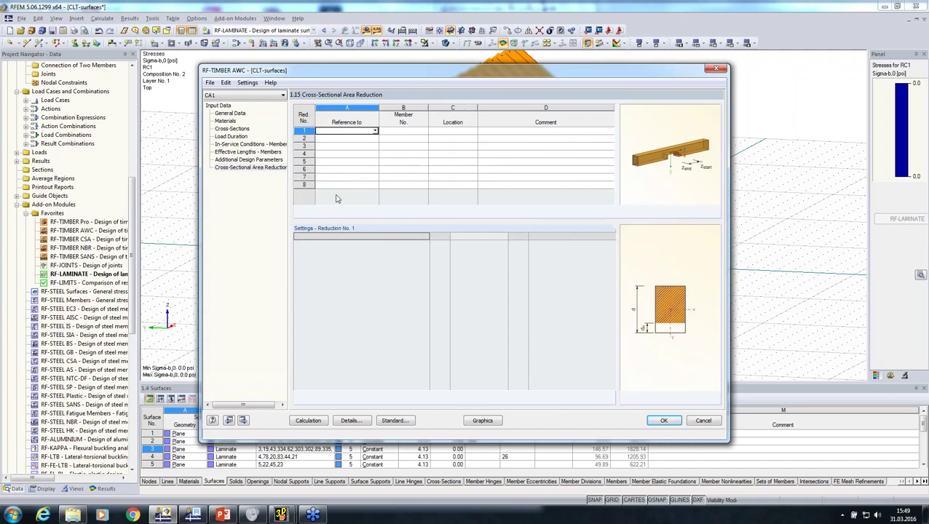
left_click(374, 131)
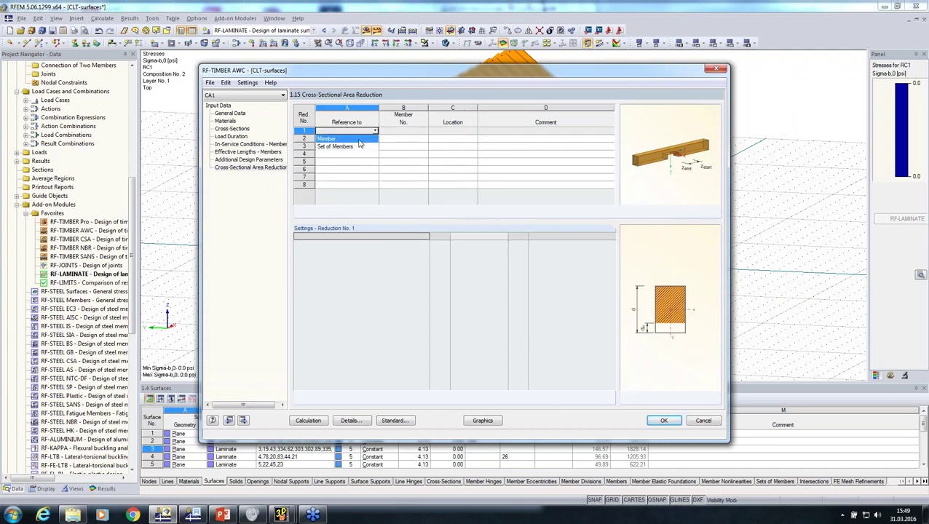
left_click(357, 139)
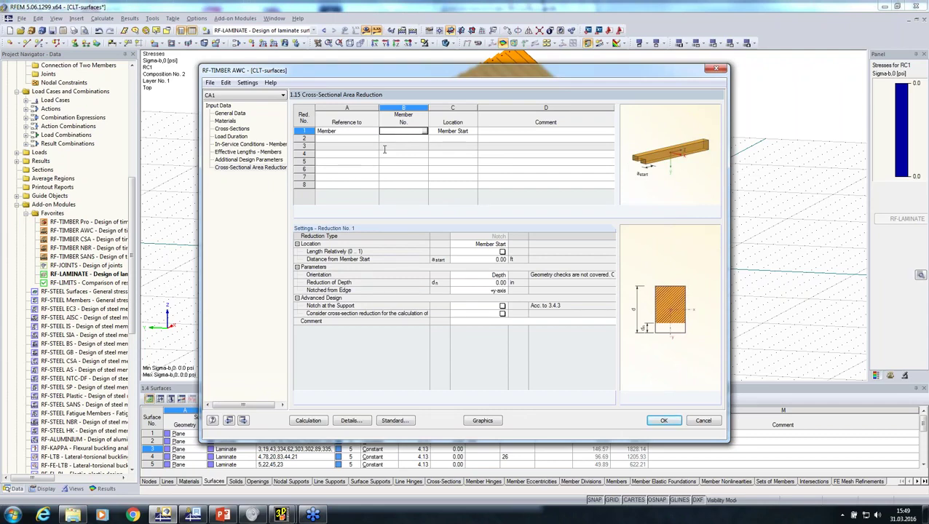
left_click(424, 131)
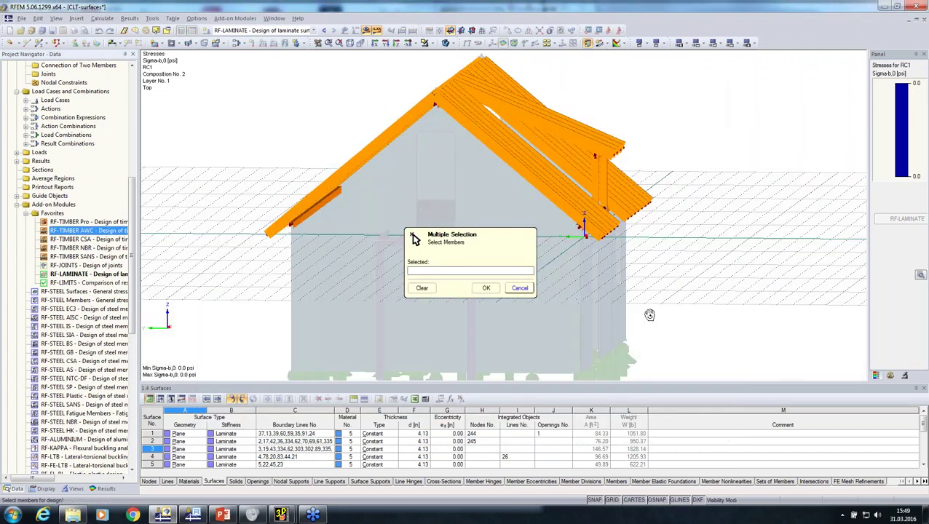
left_click(620, 199)
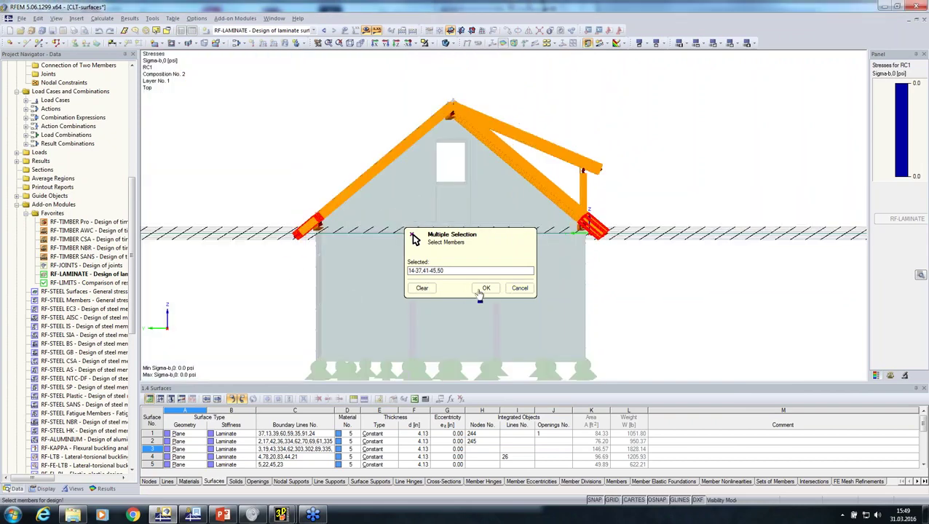
left_click(481, 288)
Locate the notch at the member end with a distance of 0.5 ft and a depth reduction of 0.50 in
left_click(488, 244)
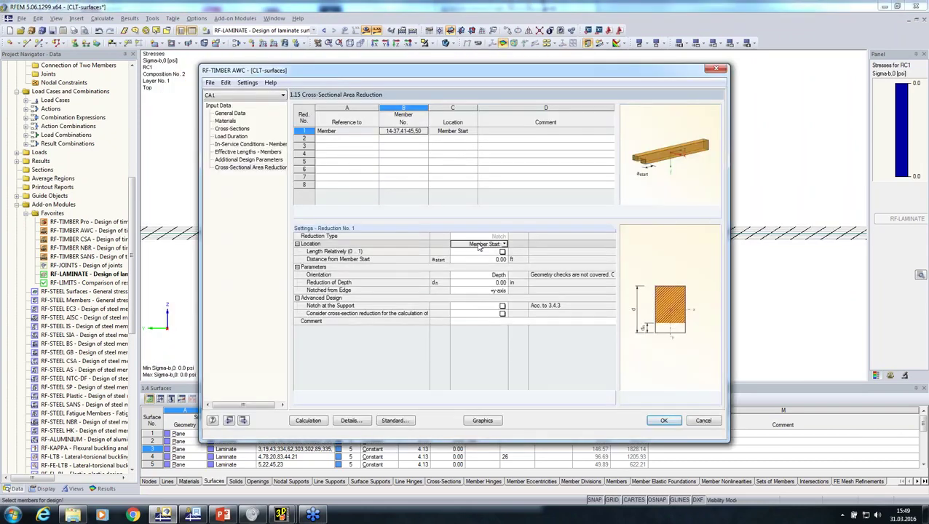
left_click(503, 243)
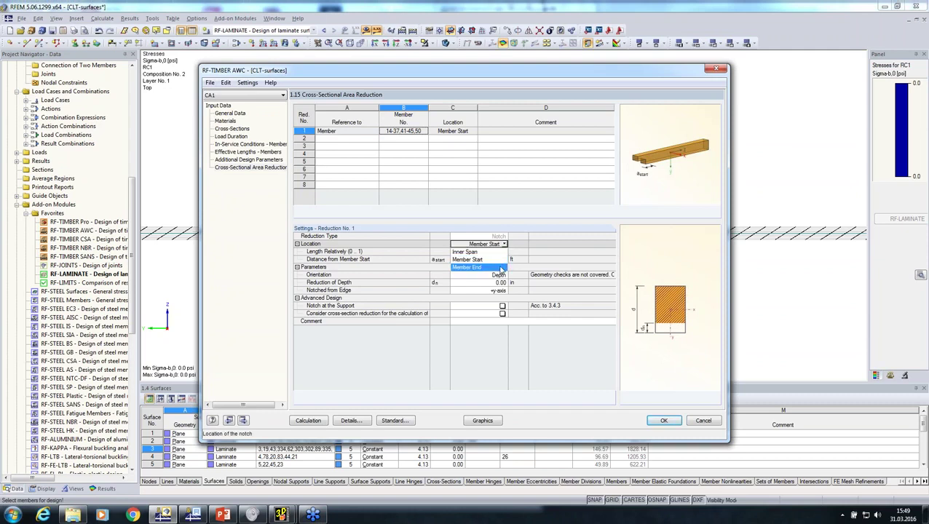
left_click(496, 267)
left_click(486, 260)
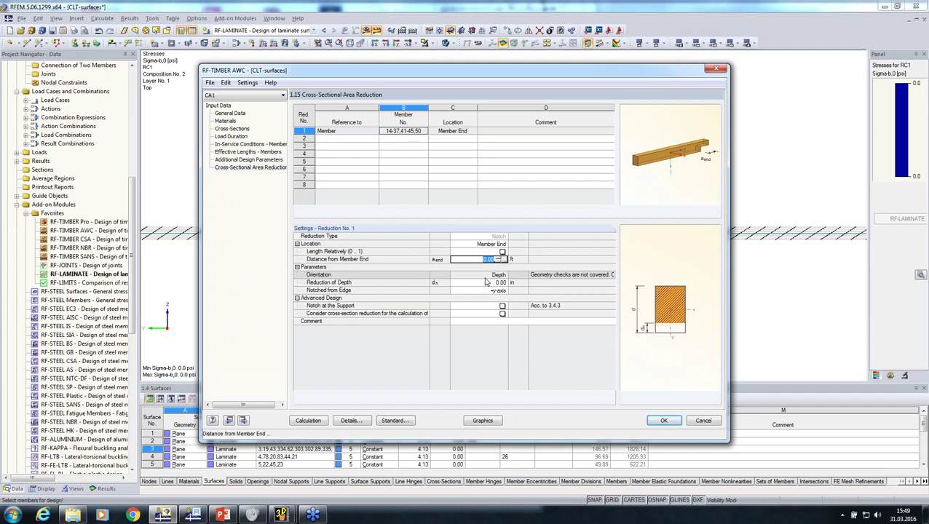
type("0")
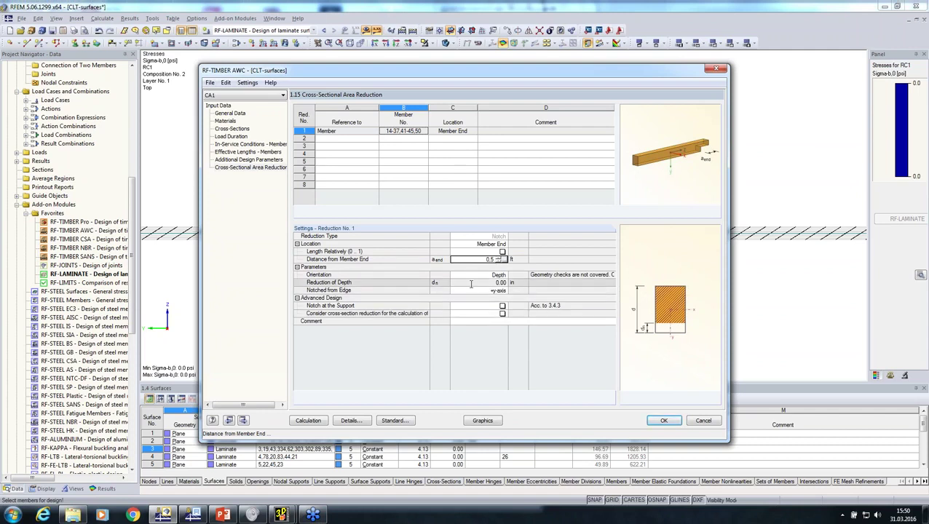
left_click(471, 283)
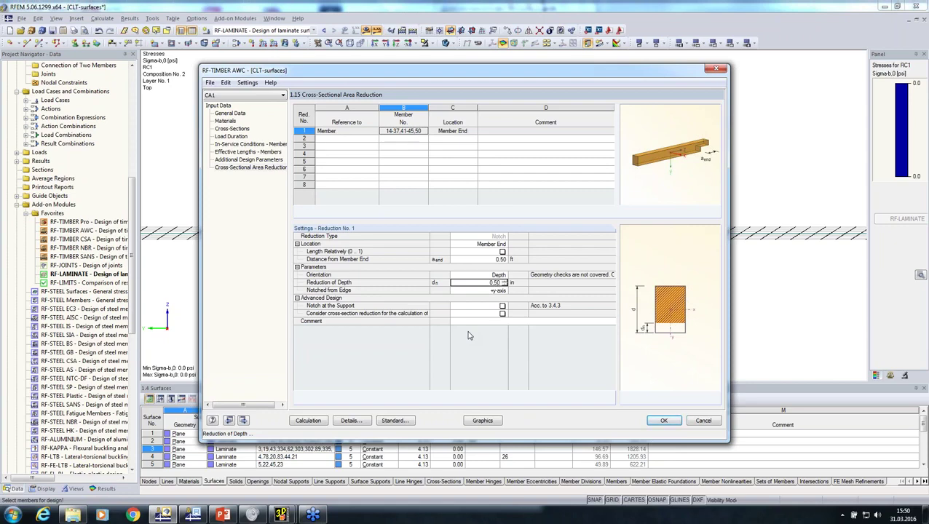
Calculate the timber design and locate the governing member of load combination CO2 in the model
left_click(311, 421)
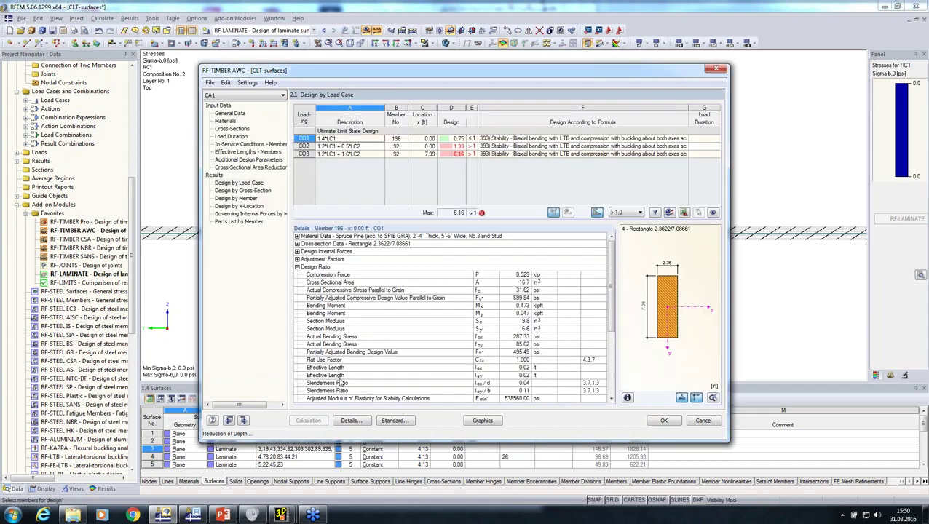
left_click(513, 146)
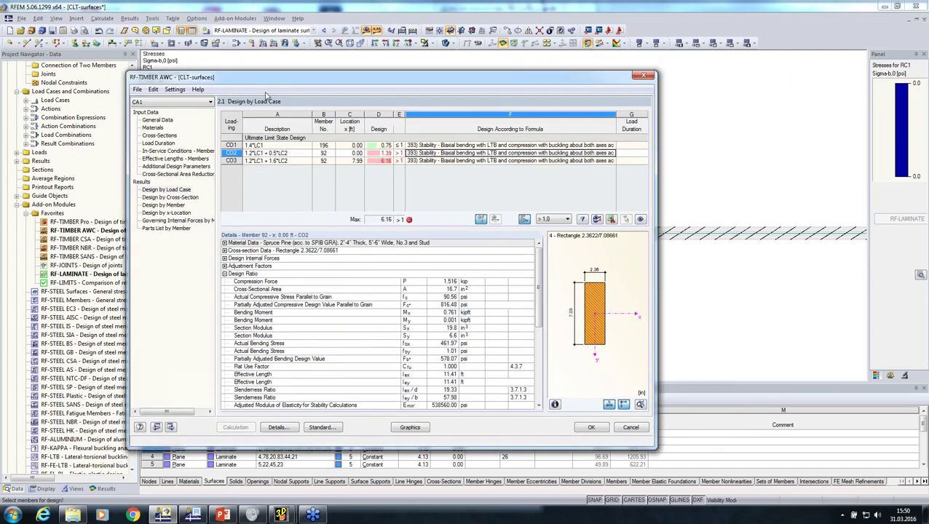
left_click_drag(542, 71, 374, 259)
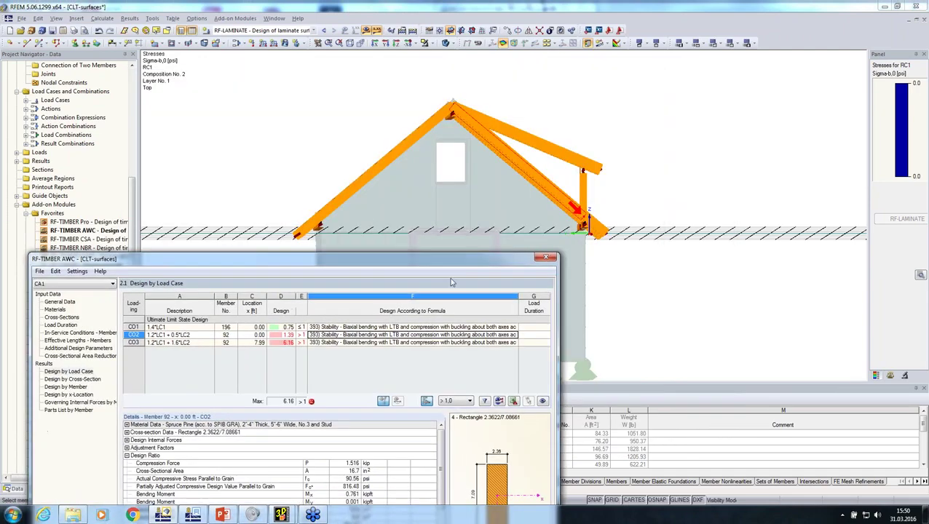
left_click_drag(460, 258, 533, 134)
Deactivate buckling for all members at once in the effective lengths
left_click(152, 216)
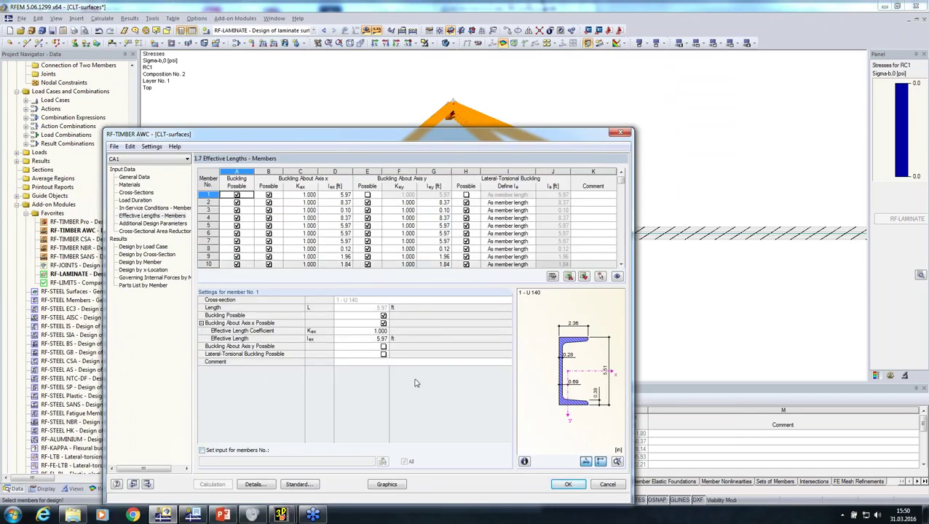
left_click_drag(434, 136, 451, 59)
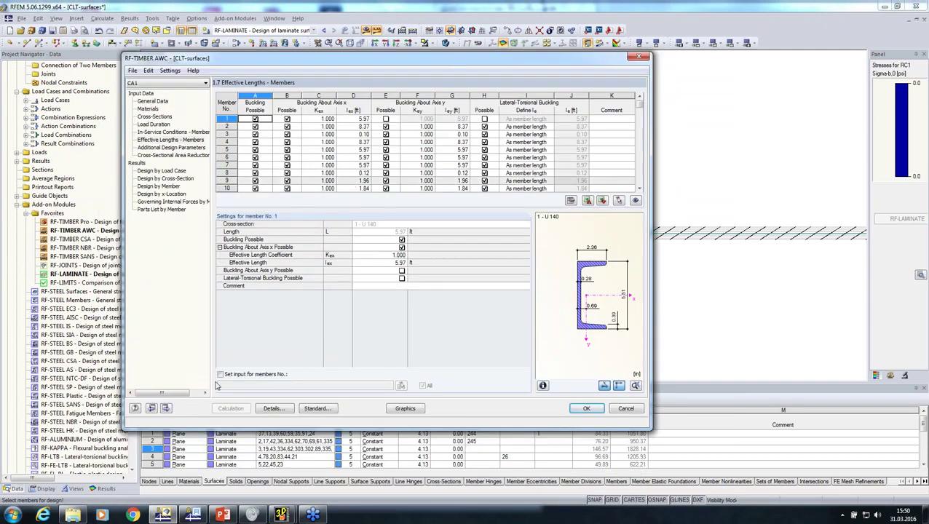
left_click(220, 374)
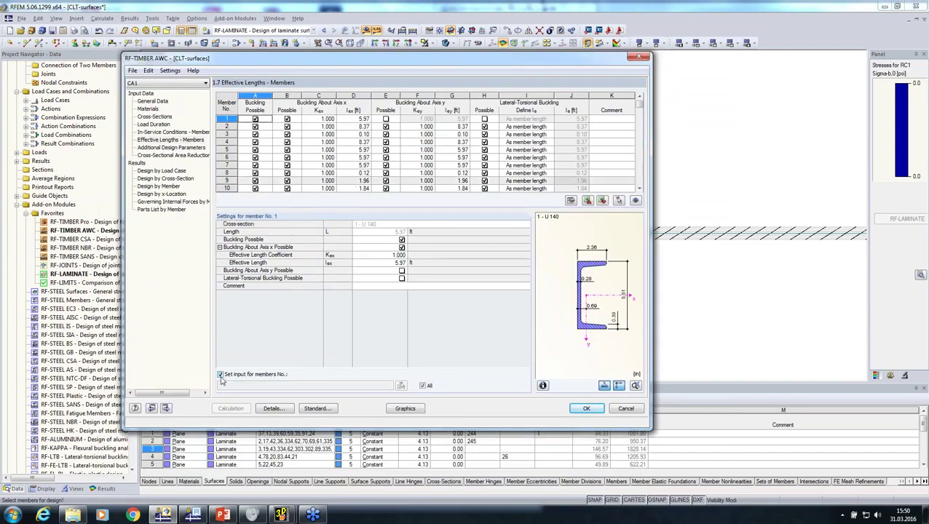
left_click(401, 247)
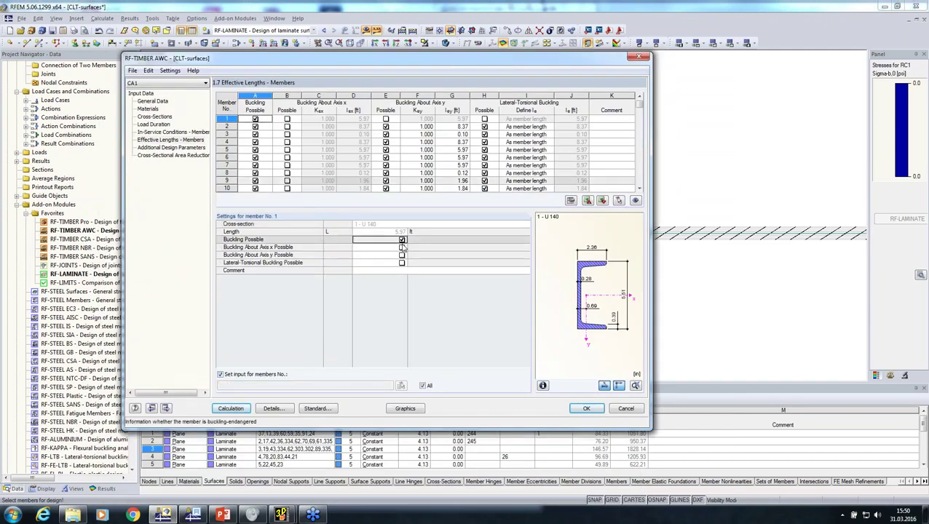
left_click(401, 240)
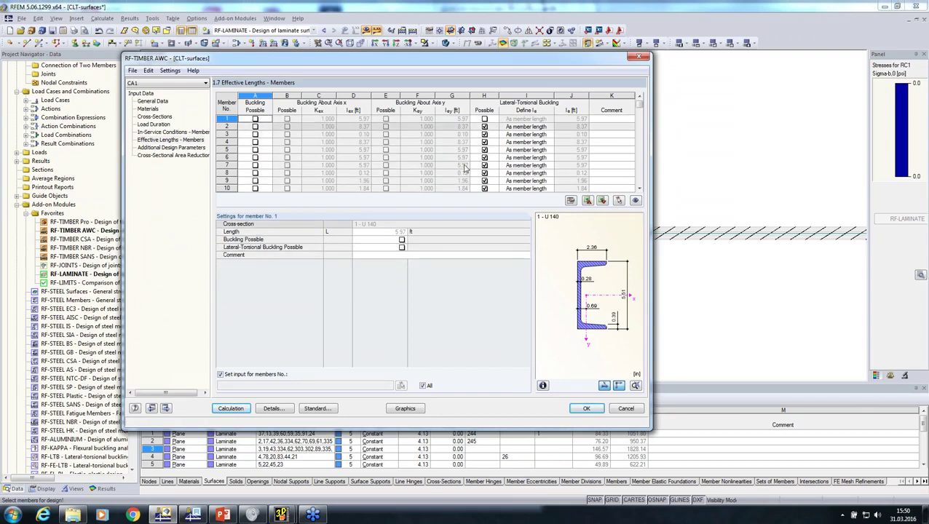
Switch off the stability analysis in the design details and recalculate the timber design
left_click(270, 408)
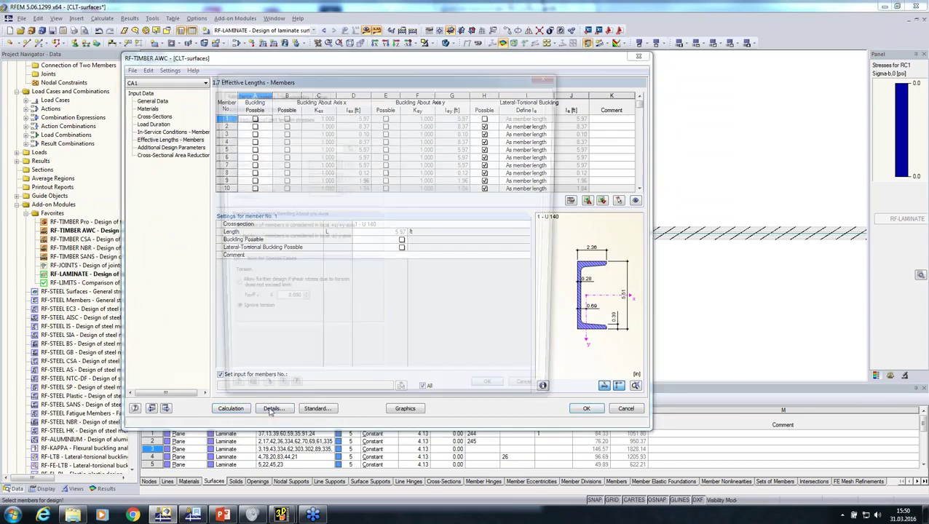
left_click(258, 94)
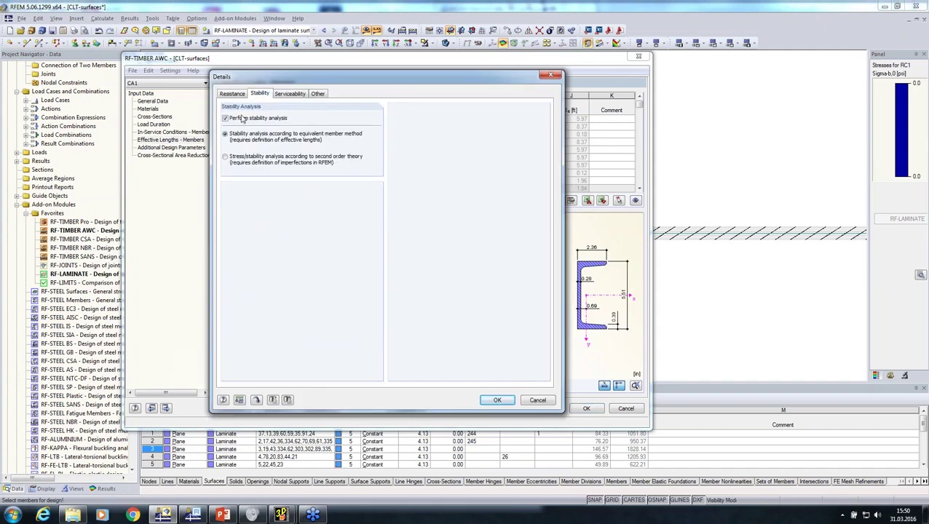
left_click(488, 401)
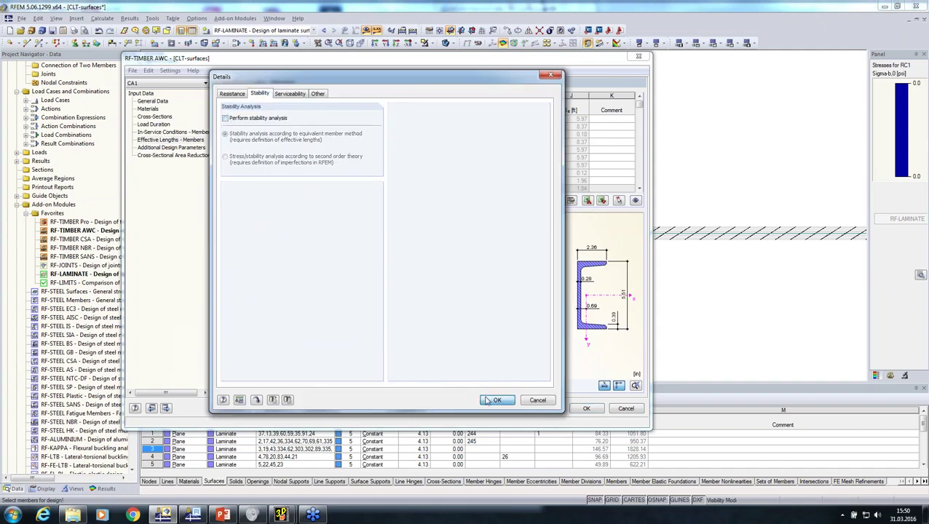
left_click(234, 410)
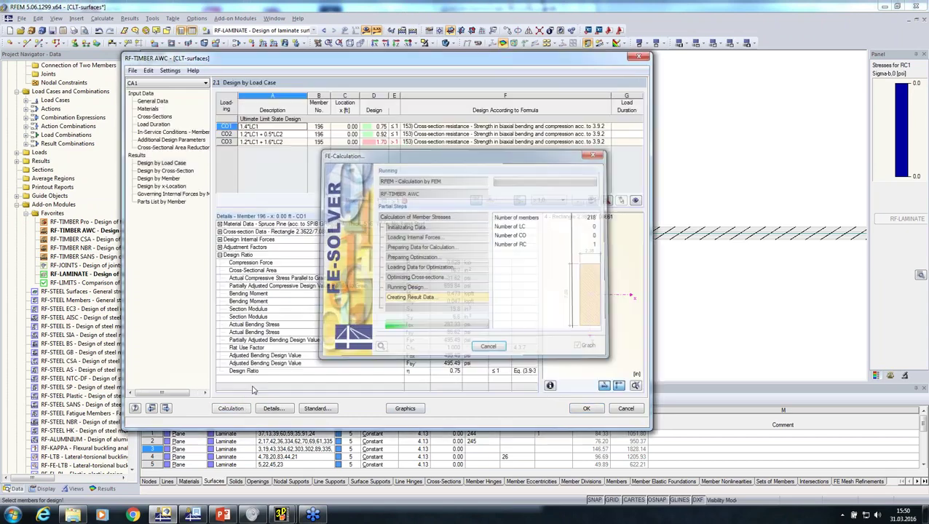
Examine the CO3 design and its governing member in the model, and close the RF-TIMBER AWC module with its data kept
left_click(423, 143)
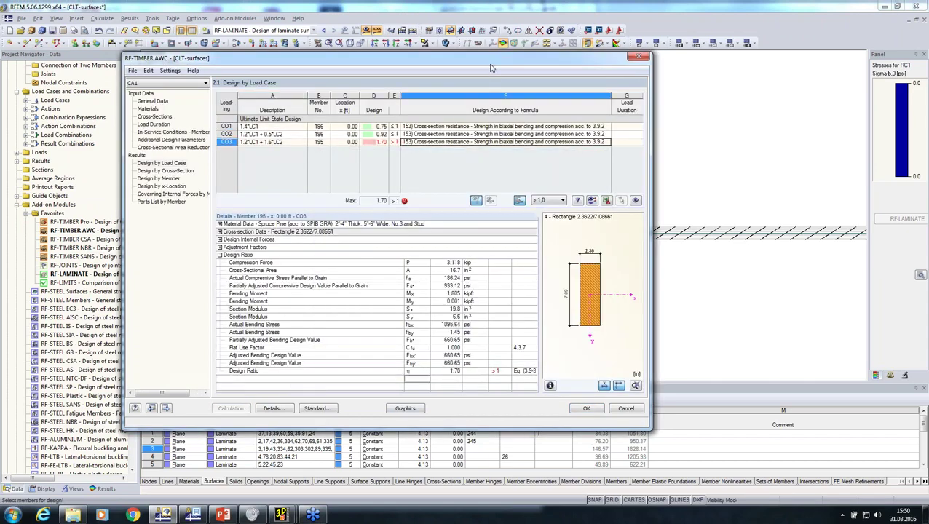
left_click_drag(491, 64, 530, 249)
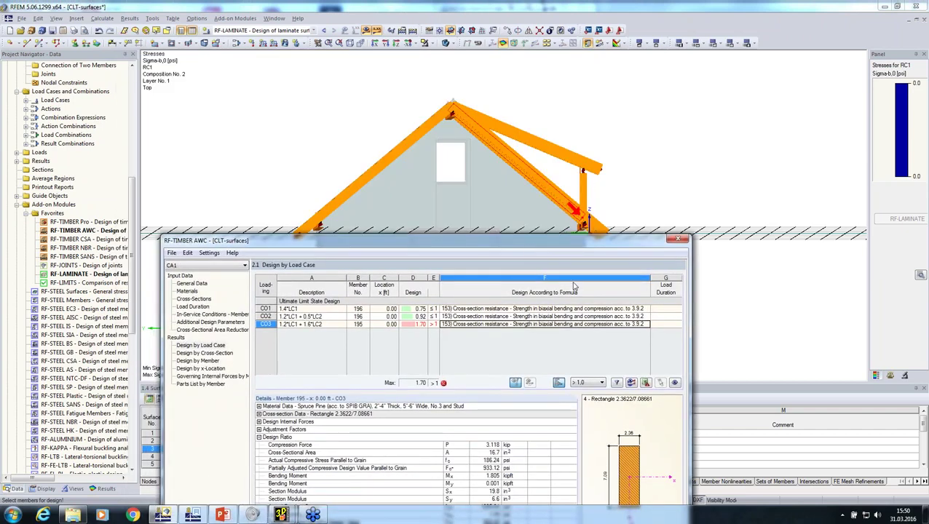
left_click_drag(561, 241, 559, 133)
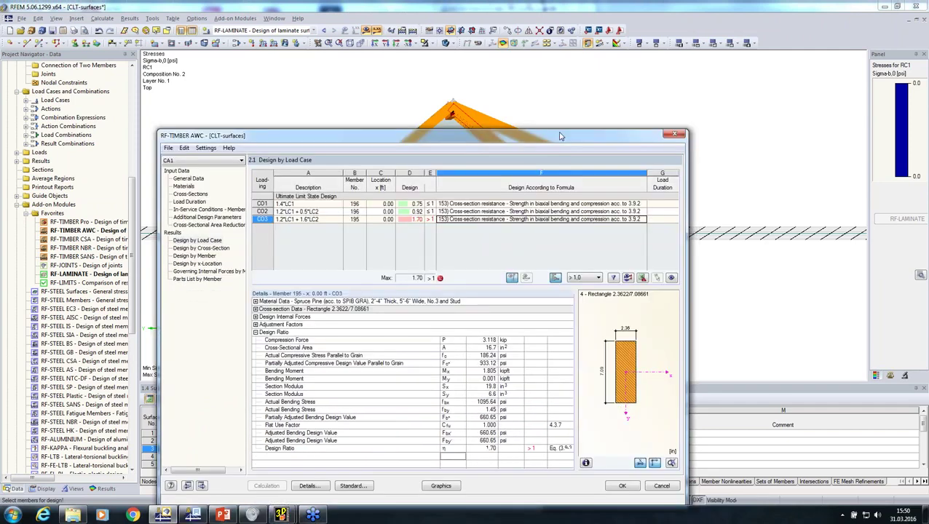
left_click(618, 481)
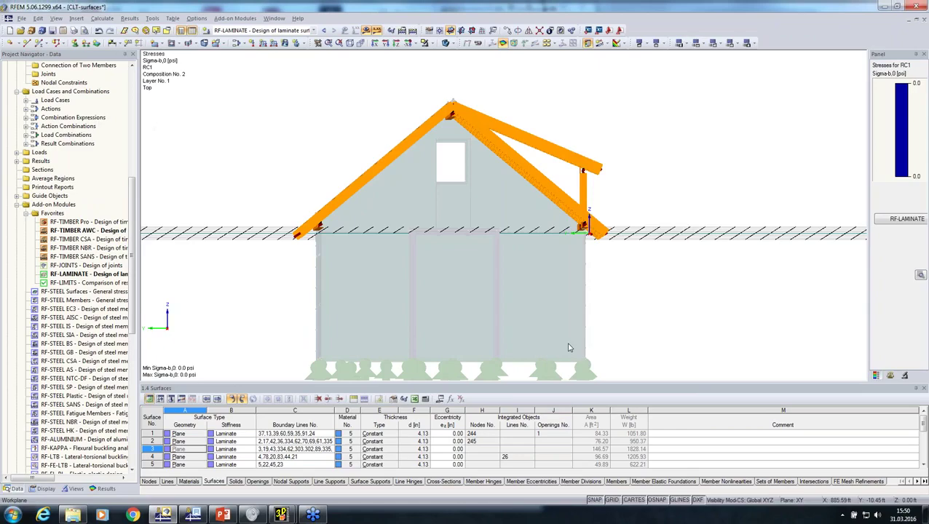
right_click(568, 346)
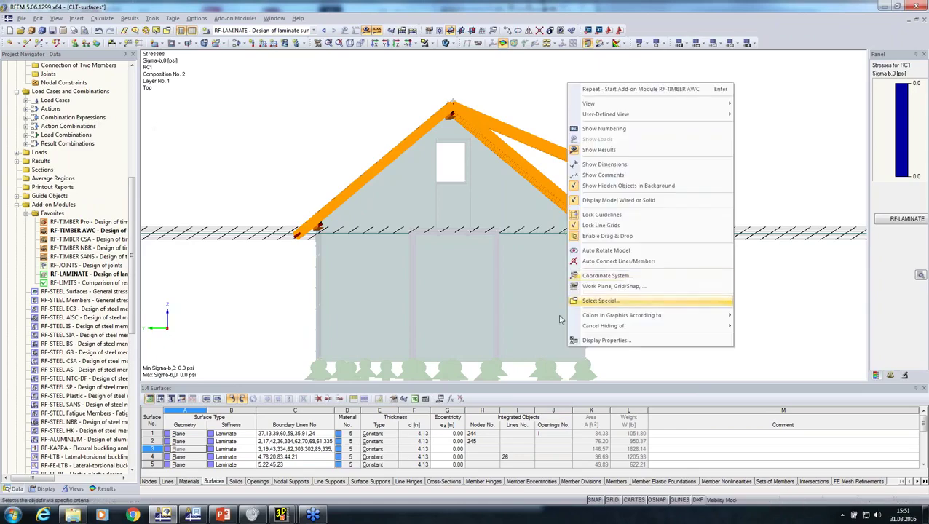
left_click(424, 329)
middle_click_drag(650, 314, 513, 227, "ctrl")
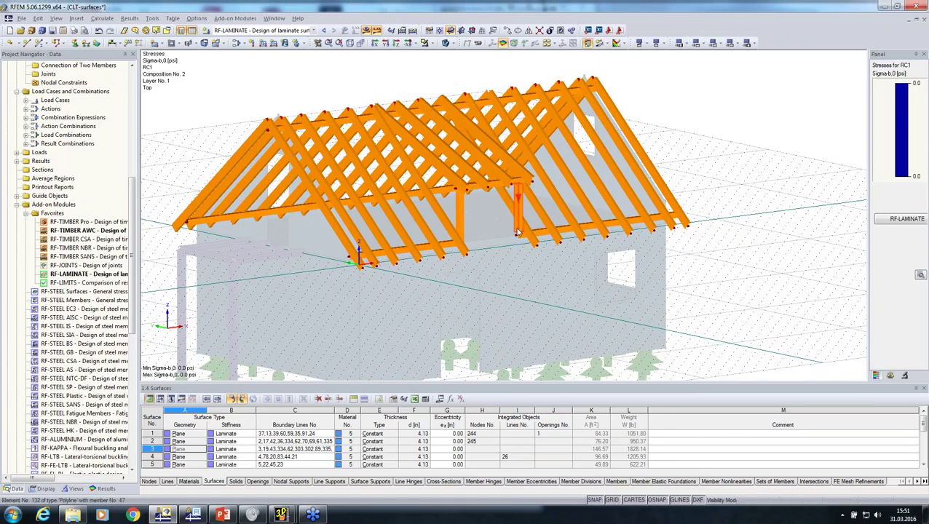
scroll(512, 219, "up", 4)
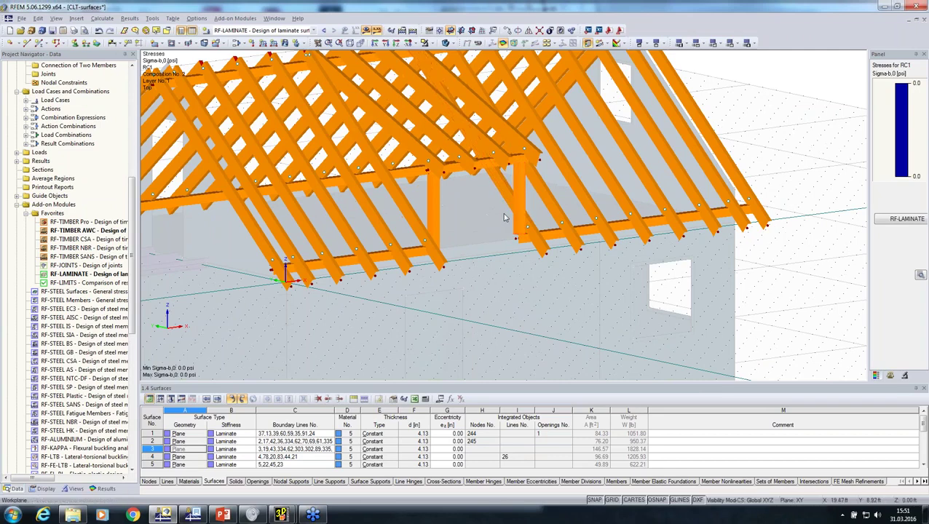